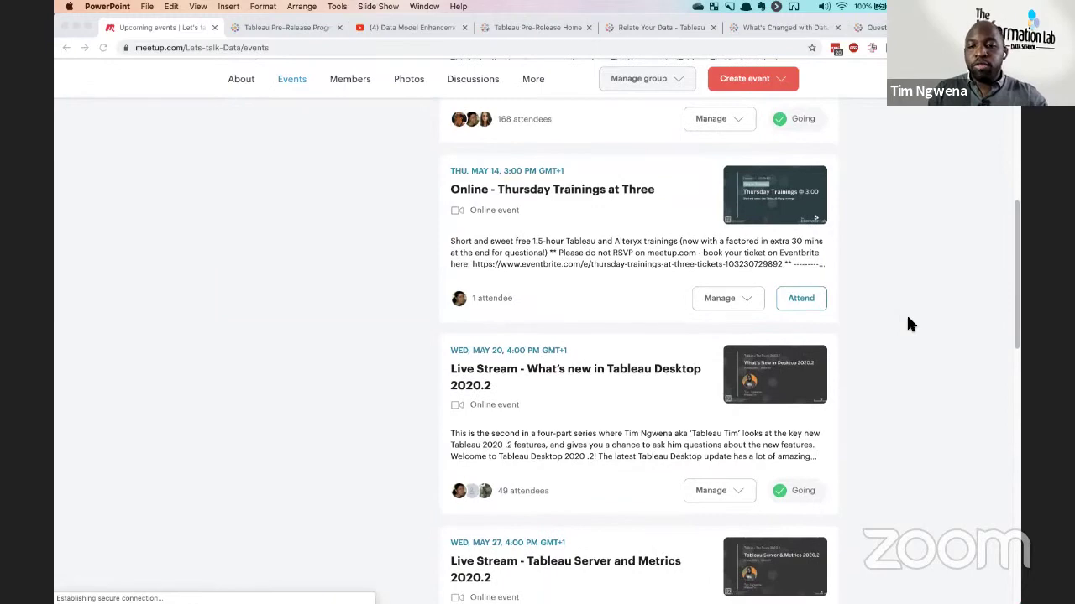
Review the group's upcoming Tableau 2020.2 live stream events, from Desktop through Server and Metrics to Prep and Data Management.
{"action": "scroll", "coordinate": [907, 319], "scroll_direction": "down", "scroll_amount": 3}
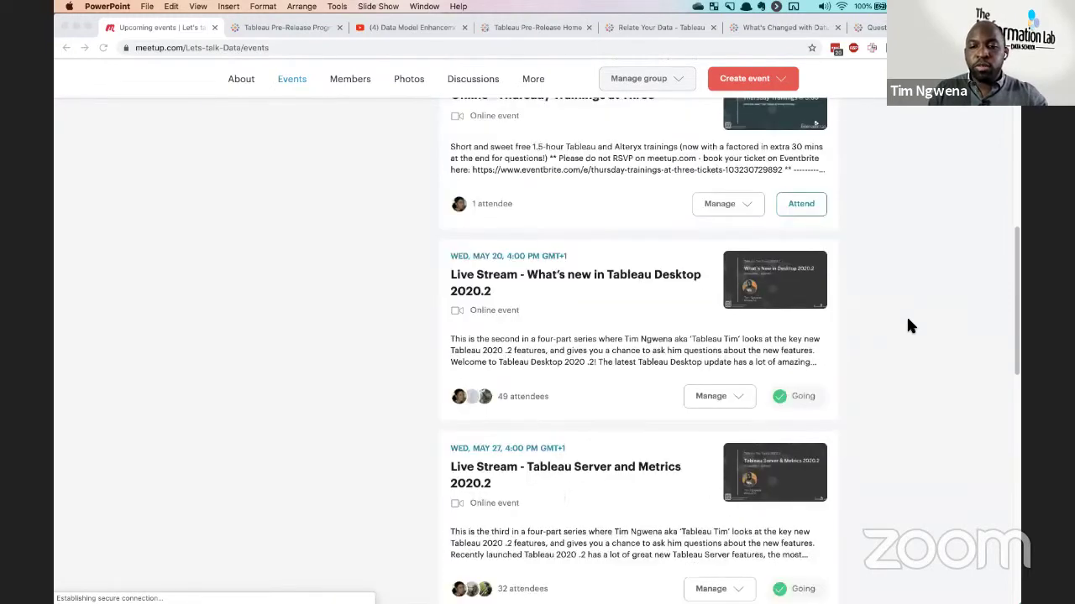
{"action": "scroll", "coordinate": [910, 325], "scroll_direction": "down", "scroll_amount": 1}
{"action": "scroll", "coordinate": [908, 325], "scroll_direction": "down", "scroll_amount": 1}
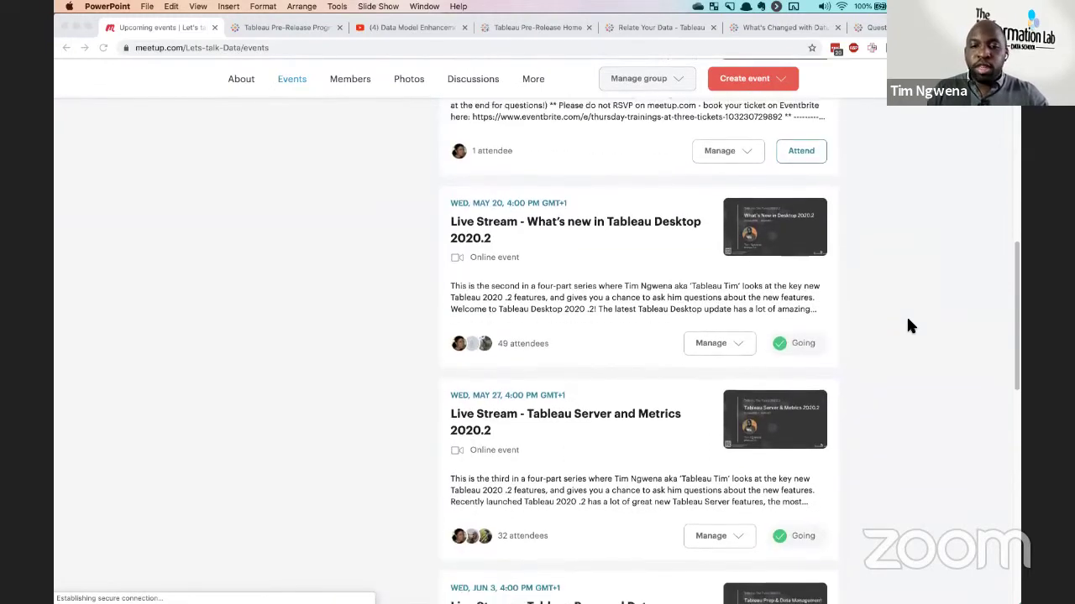
{"action": "scroll", "coordinate": [908, 325], "scroll_direction": "down", "scroll_amount": 3}
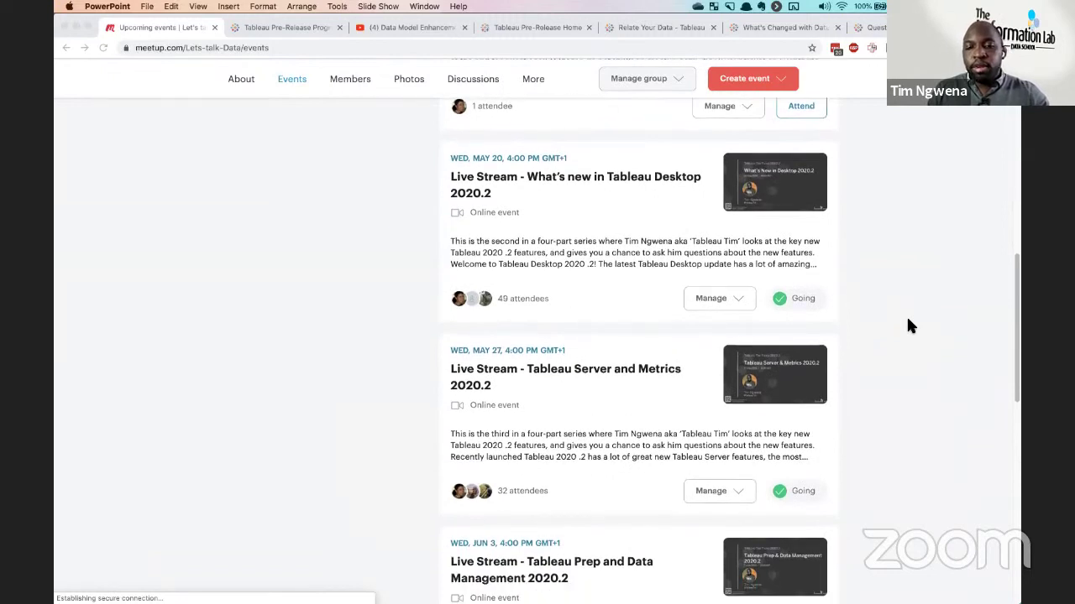
{"action": "scroll", "coordinate": [909, 325], "scroll_direction": "down", "scroll_amount": 3}
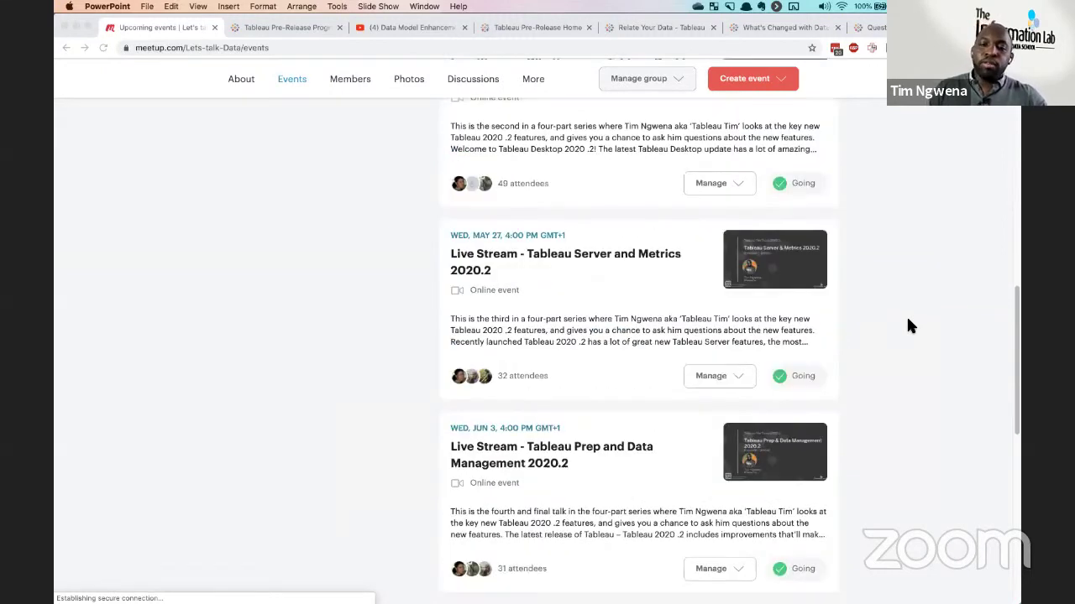
Switch to the Tableau Pre-Release Programs page and read how customers can join and which programs are ready to test.
{"action": "left_click", "coordinate": [288, 28]}
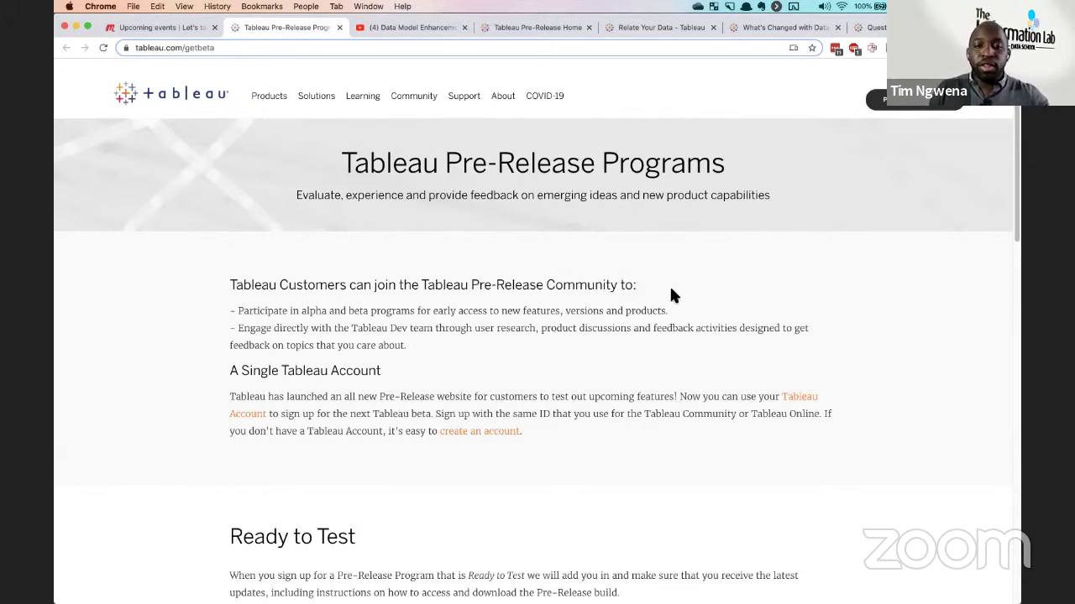
{"action": "scroll", "coordinate": [671, 289], "scroll_direction": "down", "scroll_amount": 2}
{"action": "scroll", "coordinate": [671, 290], "scroll_direction": "down", "scroll_amount": 3}
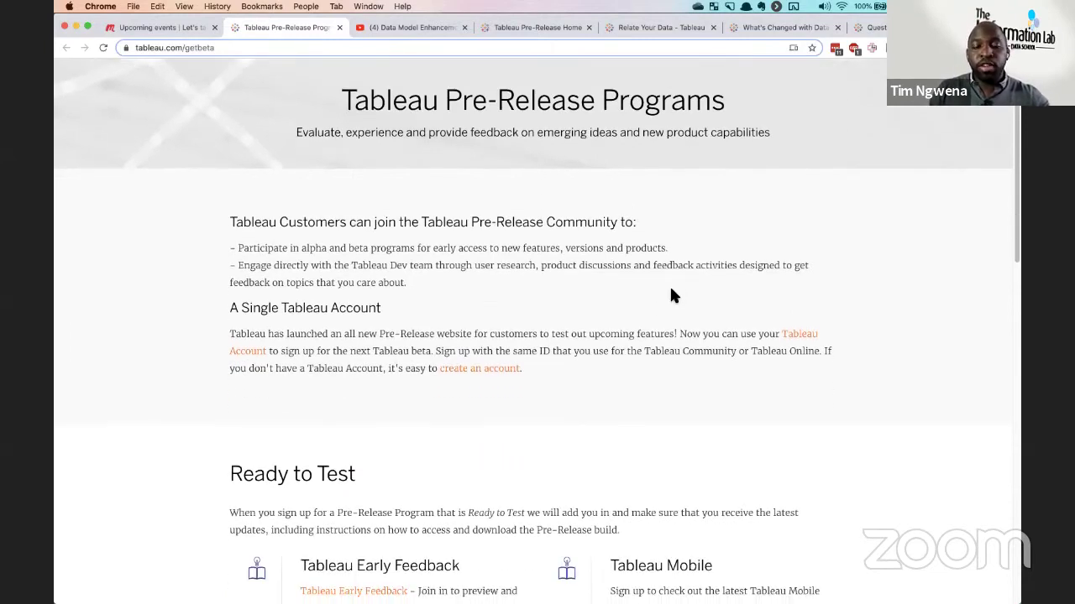
{"action": "scroll", "coordinate": [671, 290], "scroll_direction": "down", "scroll_amount": 1}
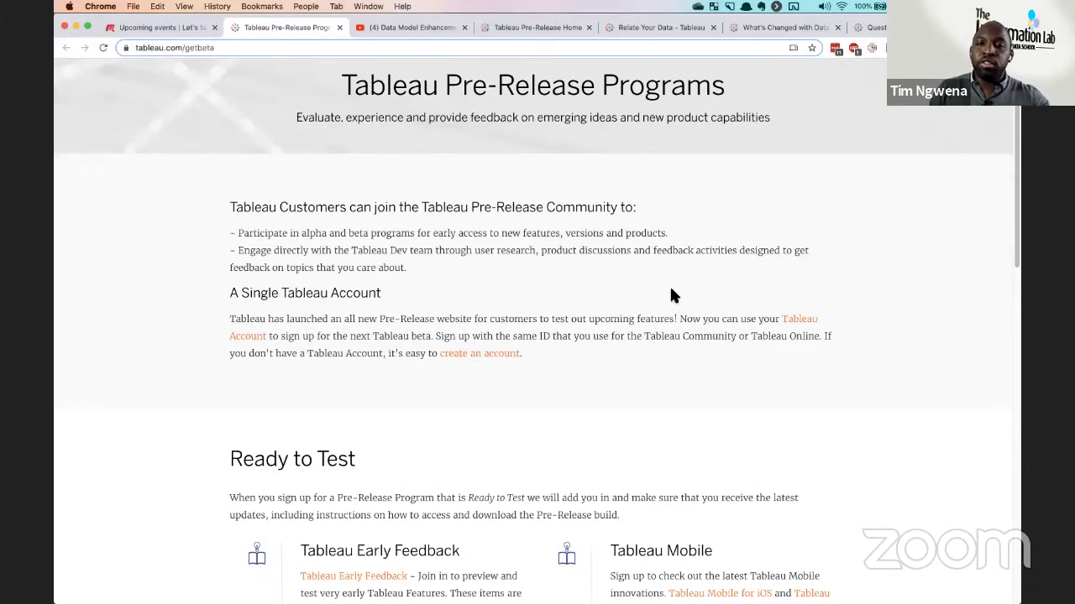
{"action": "scroll", "coordinate": [671, 296], "scroll_direction": "down", "scroll_amount": 8}
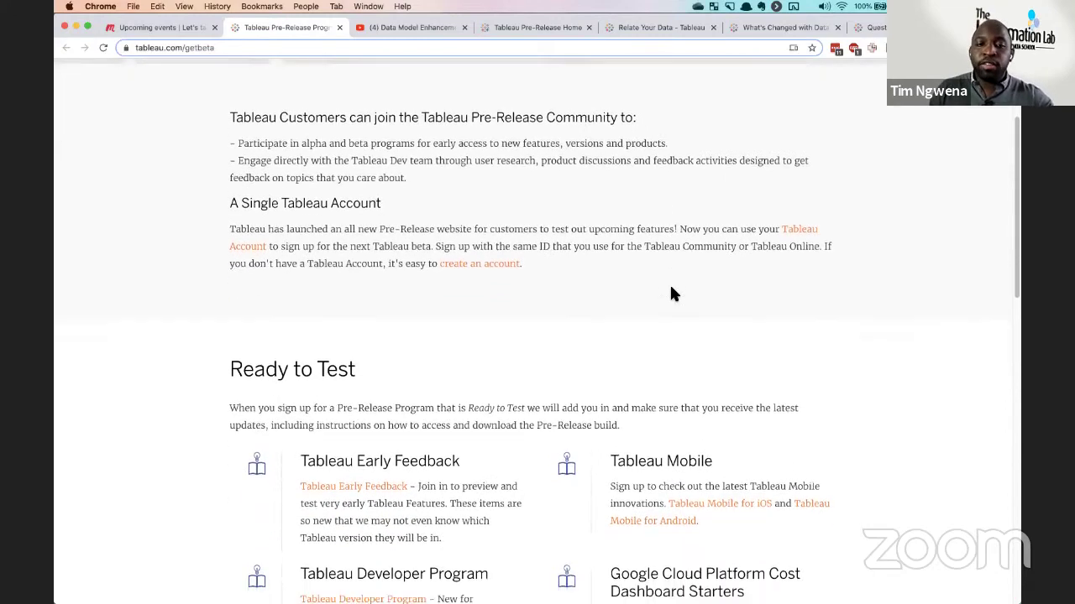
{"action": "scroll", "coordinate": [671, 293], "scroll_direction": "down", "scroll_amount": 9}
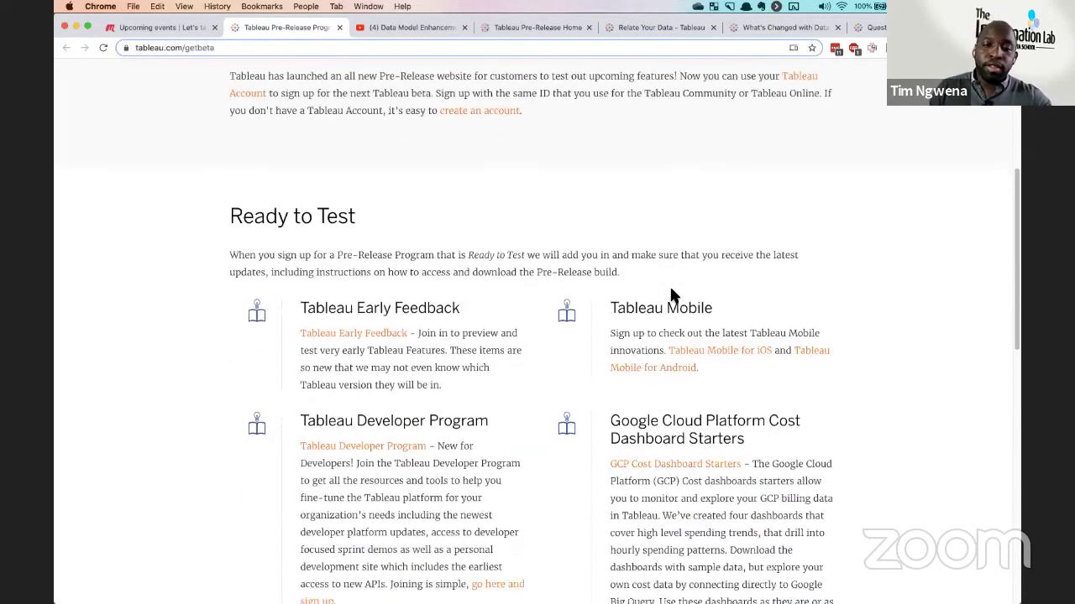
{"action": "scroll", "coordinate": [420, 260], "scroll_direction": "down", "scroll_amount": 6}
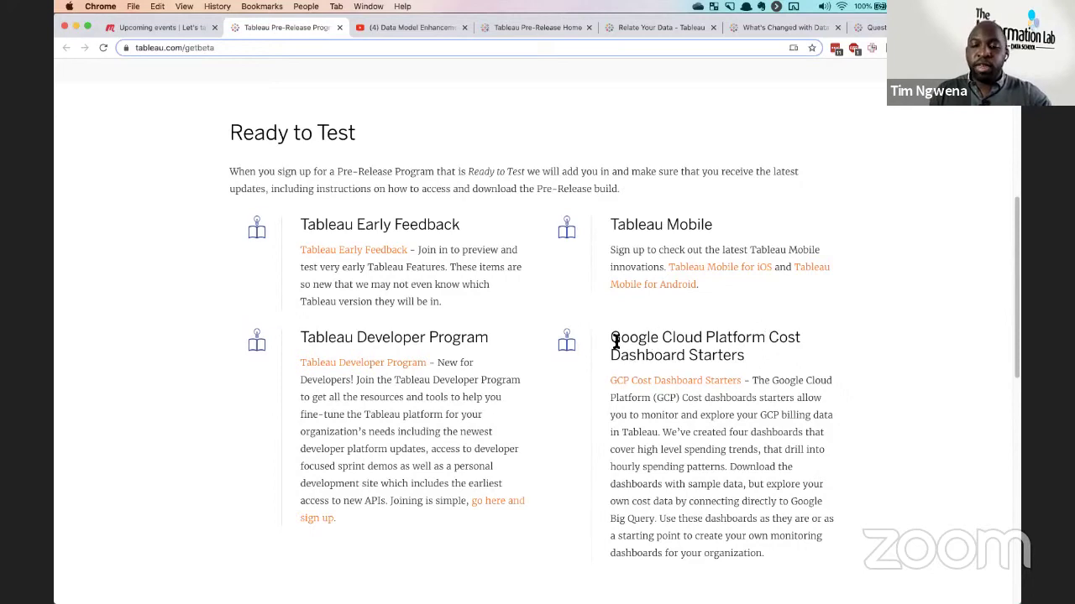
{"action": "scroll", "coordinate": [587, 312], "scroll_direction": "down", "scroll_amount": 1}
{"action": "scroll", "coordinate": [655, 317], "scroll_direction": "up", "scroll_amount": 4}
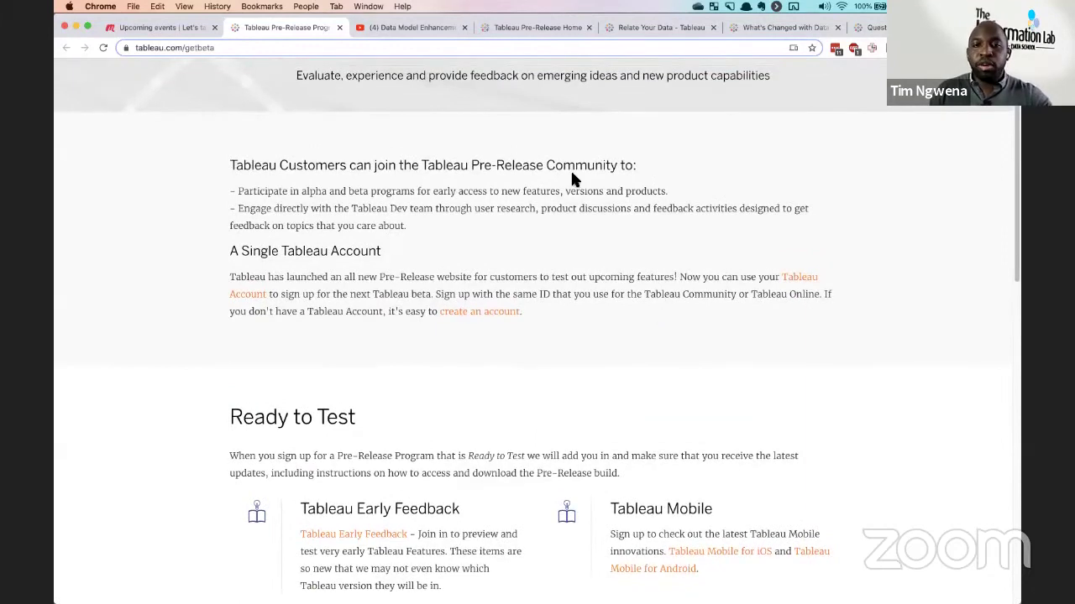
Switch to the Tableau Pre-Release Home page and look over the My Projects list, including Tableau 2020.3 Beta.
{"action": "key", "text": "super+4"}
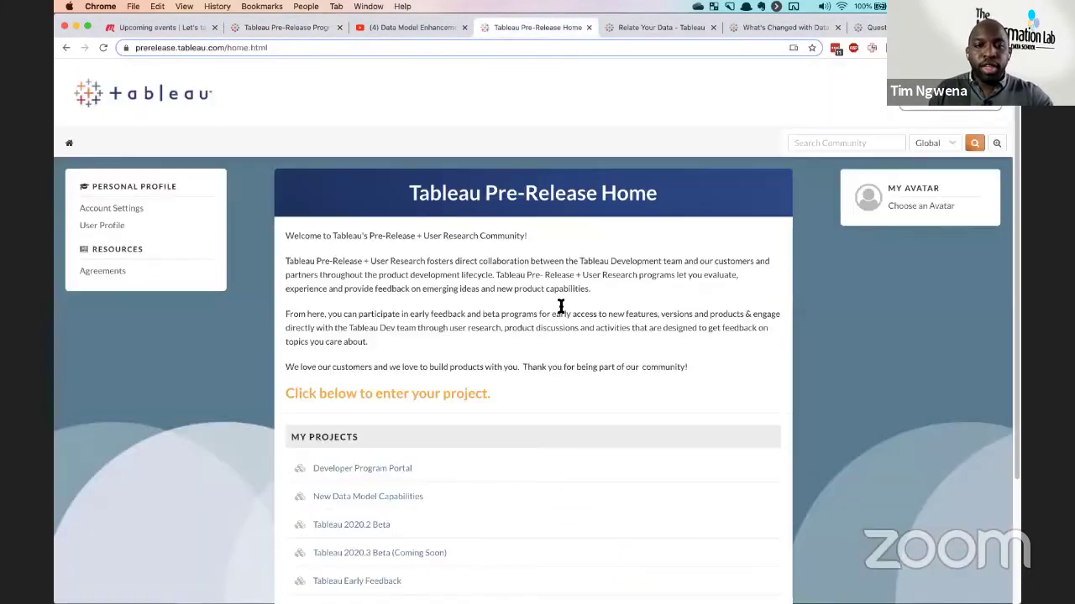
{"action": "scroll", "coordinate": [161, 388], "scroll_direction": "down", "scroll_amount": 2}
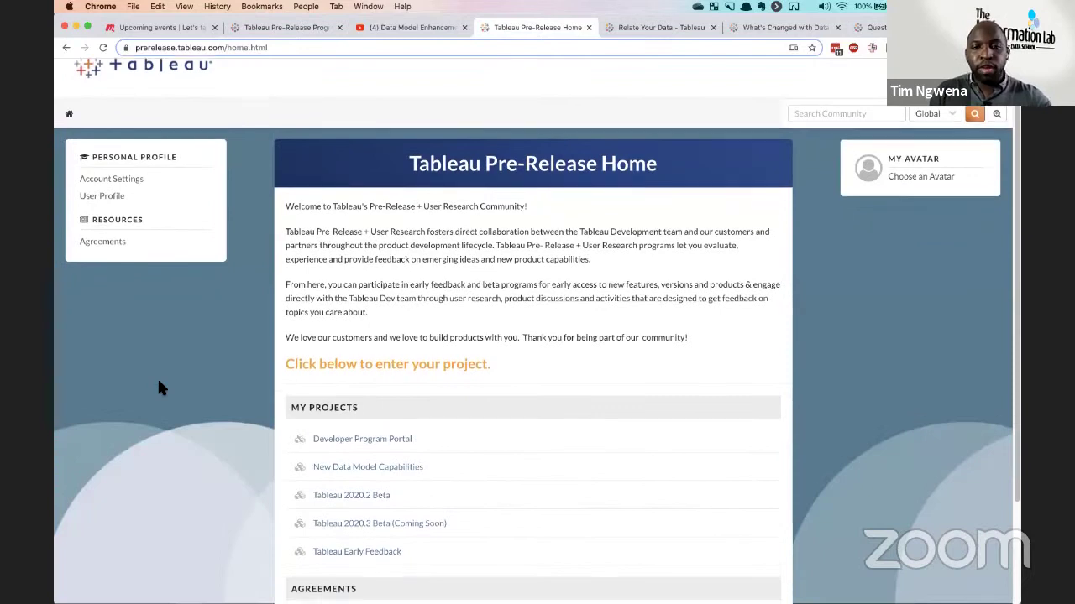
{"action": "scroll", "coordinate": [160, 383], "scroll_direction": "down", "scroll_amount": 3}
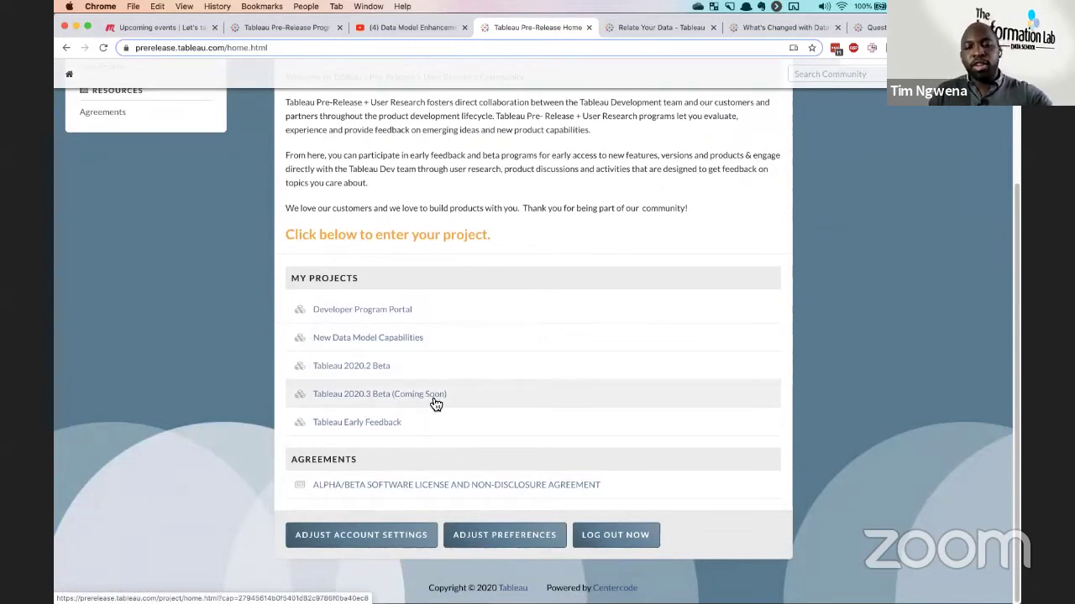
{"action": "scroll", "coordinate": [431, 321], "scroll_direction": "up", "scroll_amount": 3}
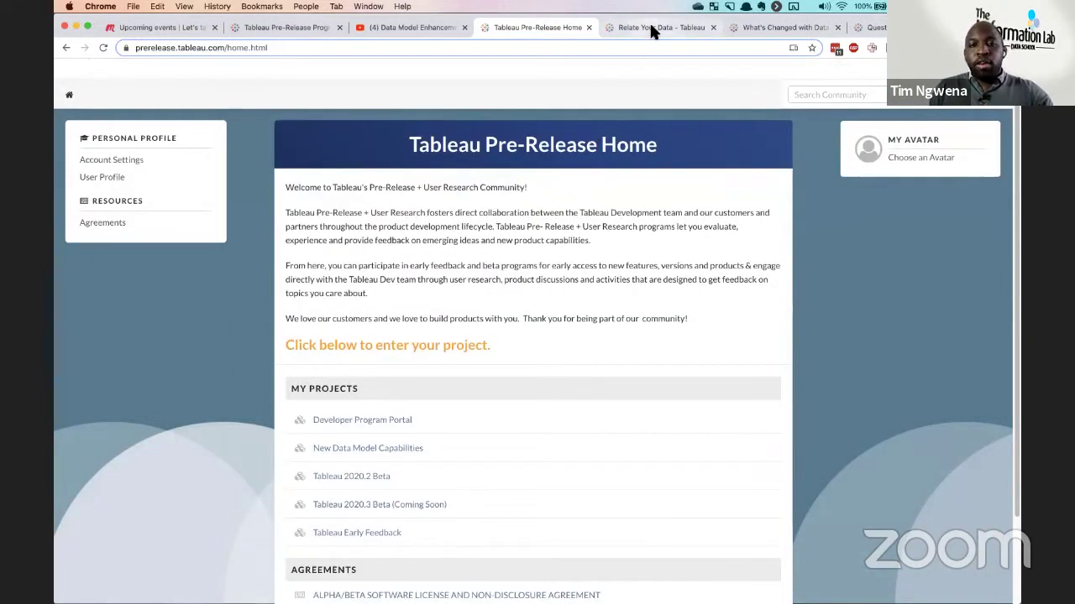
Switch to the Data Model Enhancements video on YouTube, return it to the beginning and view its title and channel details.
{"action": "left_click", "coordinate": [406, 26]}
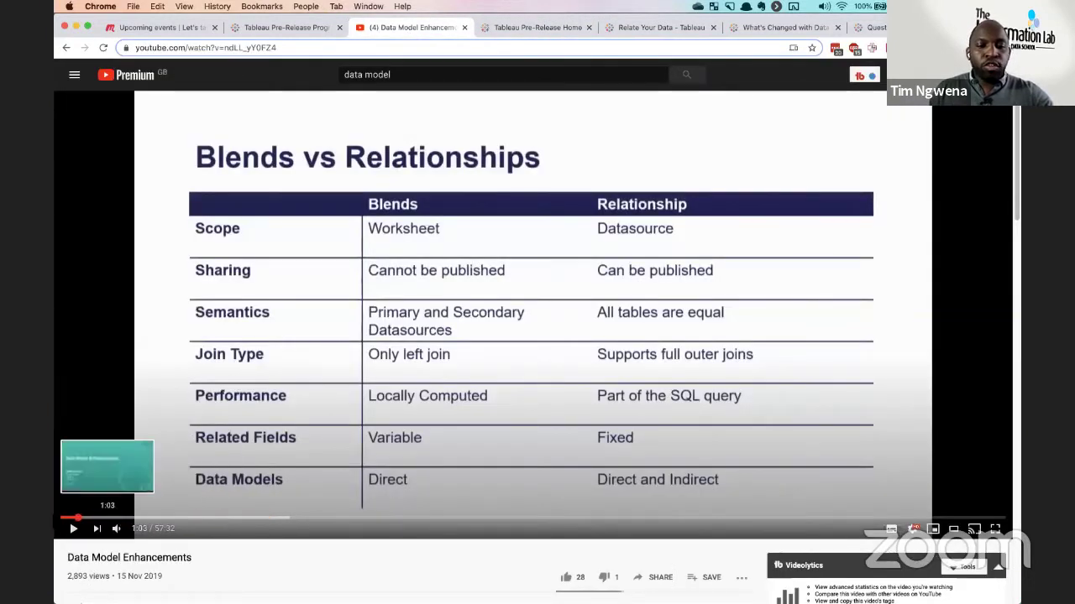
{"action": "left_click", "coordinate": [62, 519]}
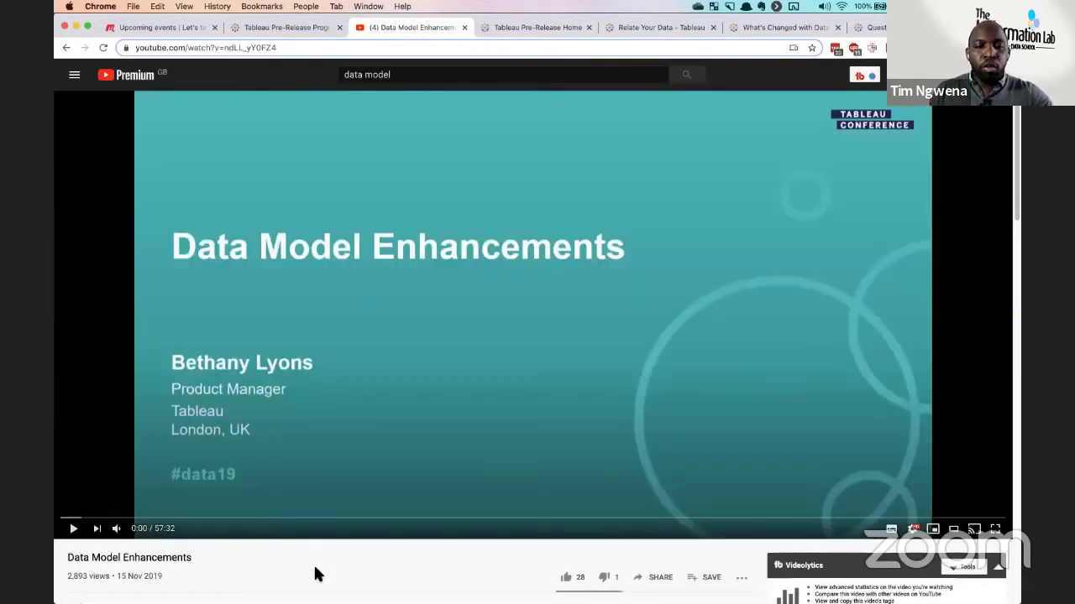
{"action": "scroll", "coordinate": [317, 574], "scroll_direction": "down", "scroll_amount": 1}
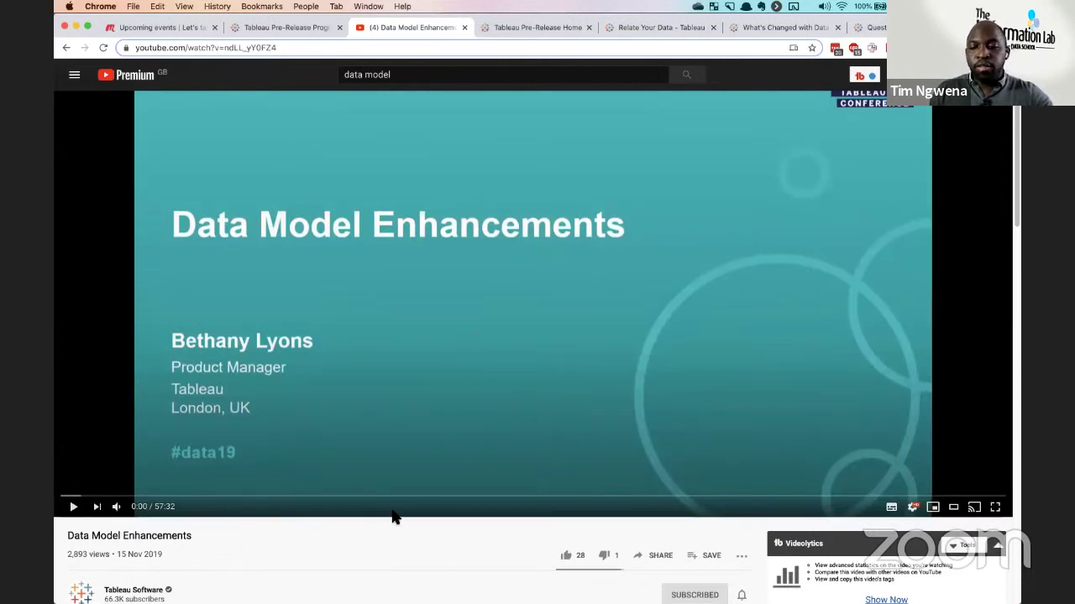
{"action": "scroll", "coordinate": [285, 529], "scroll_direction": "down", "scroll_amount": 1}
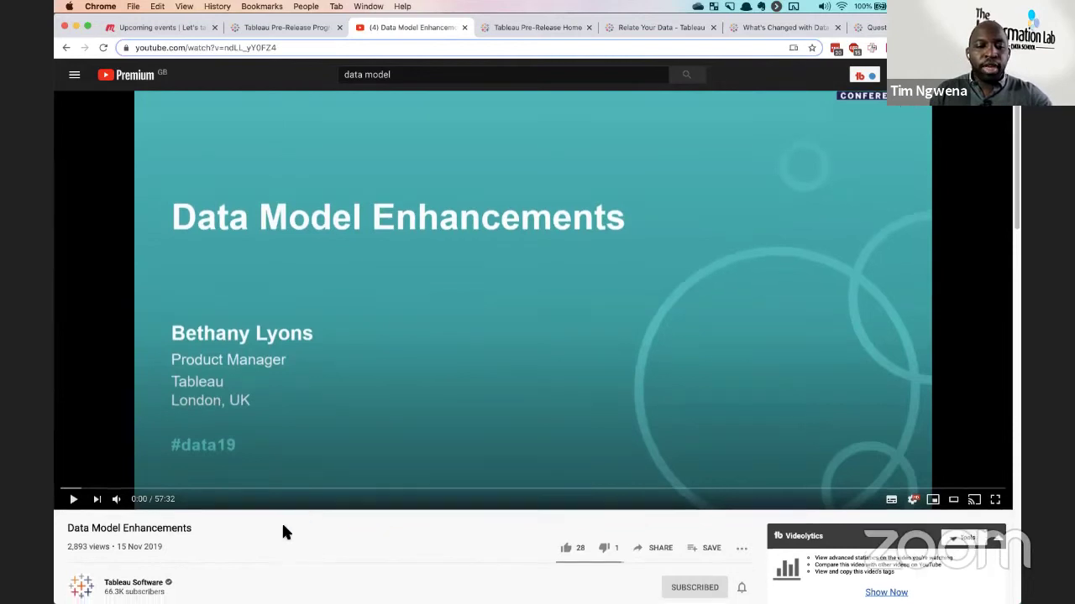
{"action": "scroll", "coordinate": [283, 530], "scroll_direction": "down", "scroll_amount": 2}
{"action": "scroll", "coordinate": [253, 510], "scroll_direction": "up", "scroll_amount": 3}
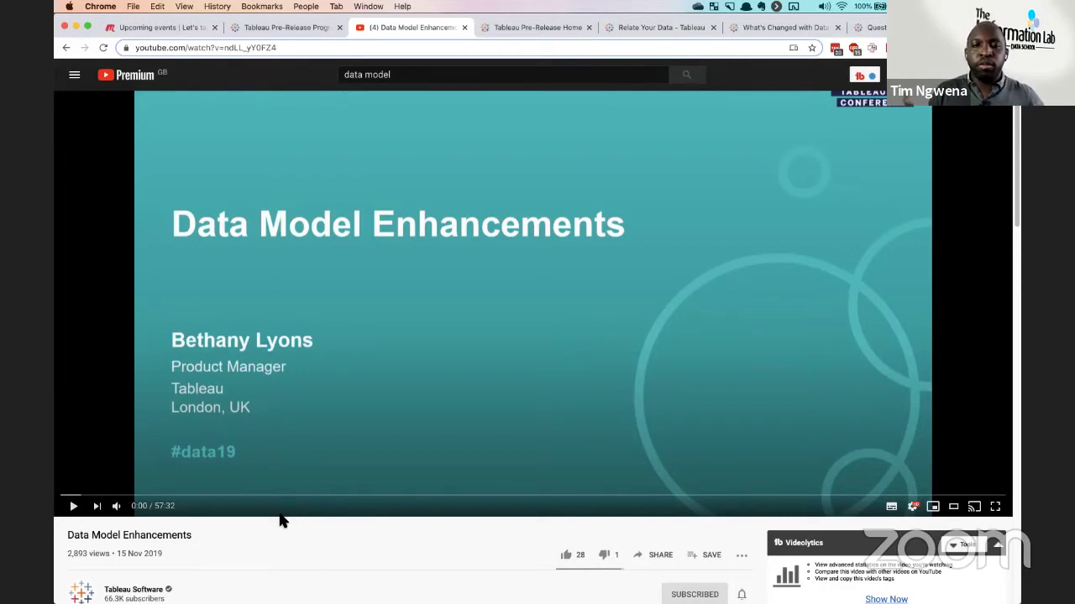
Read the Relate Your Data help article, covering what relationships are, their requirements and the data that can't be related.
{"action": "left_click", "coordinate": [656, 30]}
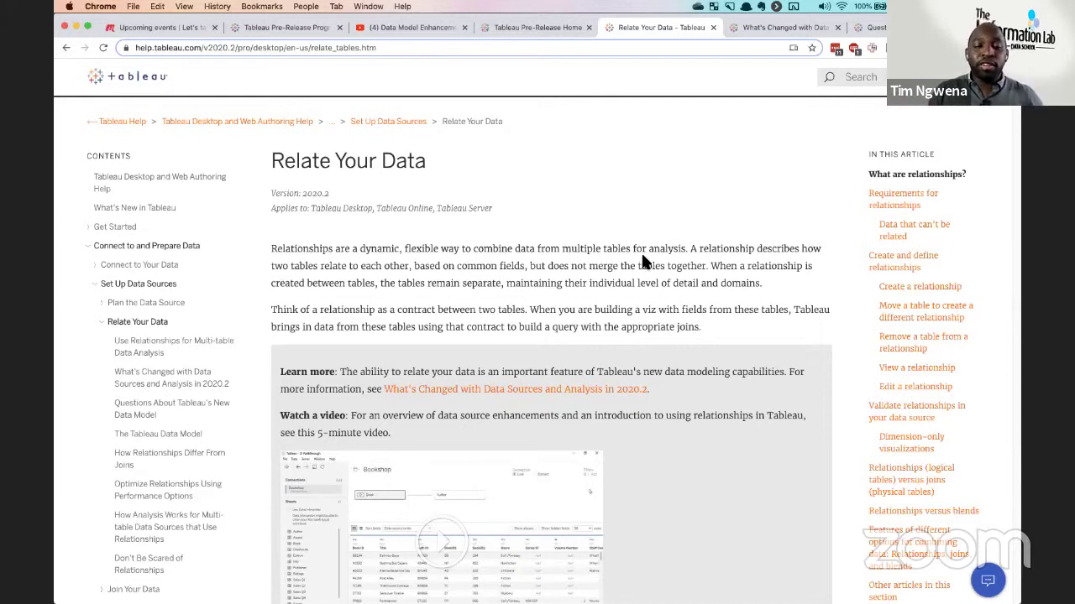
{"action": "scroll", "coordinate": [638, 262], "scroll_direction": "down", "scroll_amount": 1}
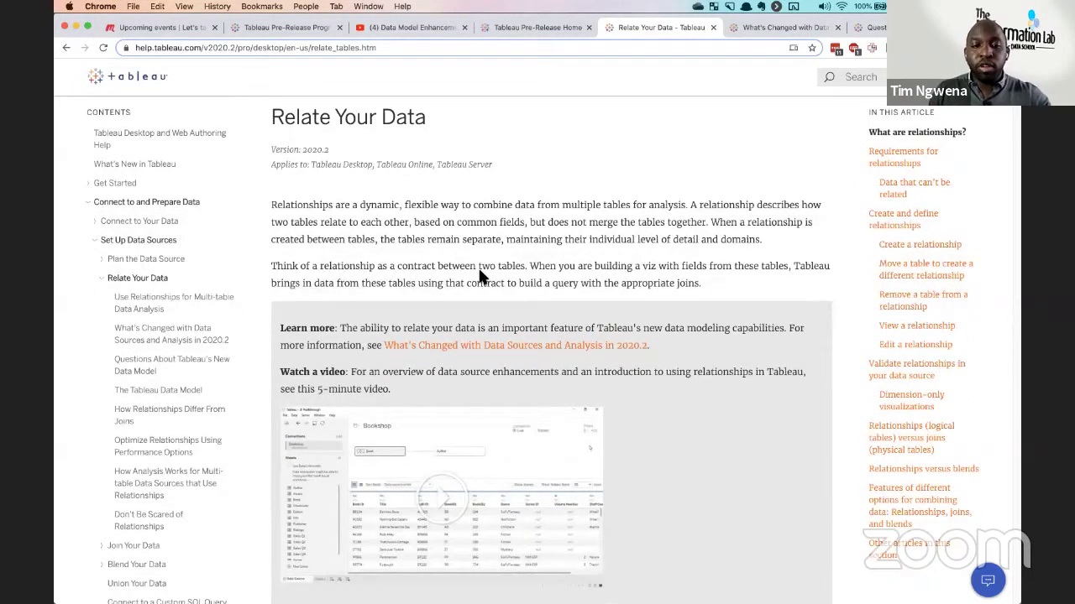
{"action": "scroll", "coordinate": [677, 329], "scroll_direction": "down", "scroll_amount": 2}
{"action": "scroll", "coordinate": [680, 332], "scroll_direction": "down", "scroll_amount": 10}
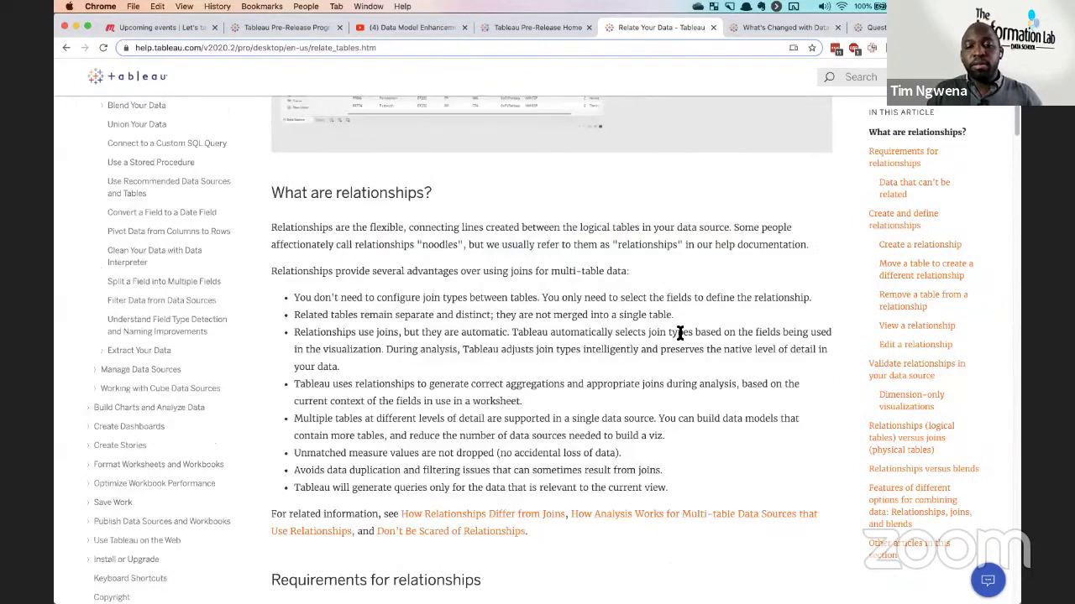
{"action": "scroll", "coordinate": [680, 333], "scroll_direction": "down", "scroll_amount": 12}
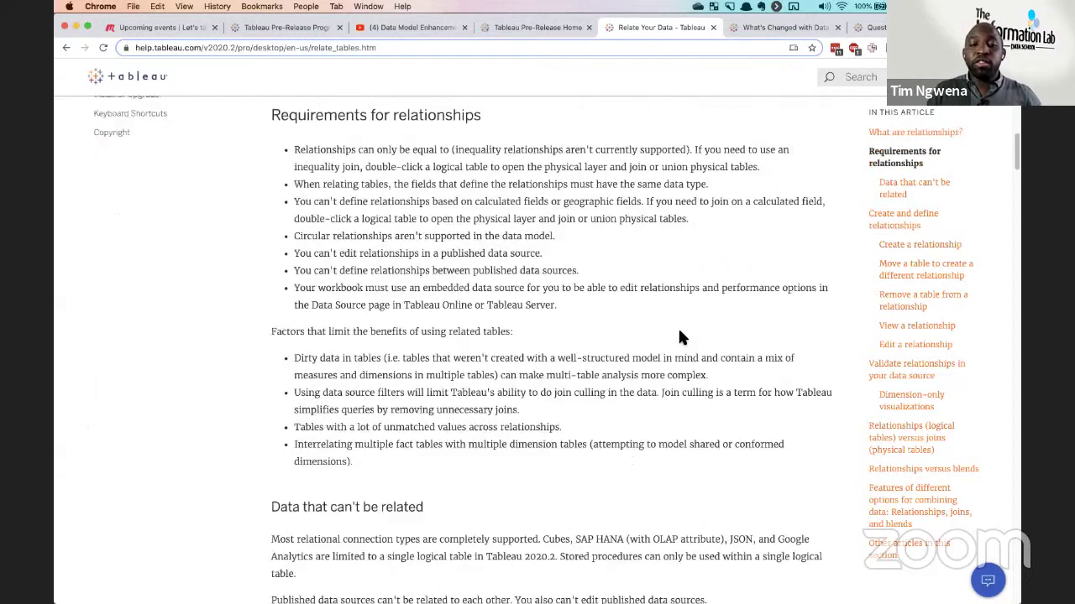
{"action": "scroll", "coordinate": [680, 333], "scroll_direction": "down", "scroll_amount": 3}
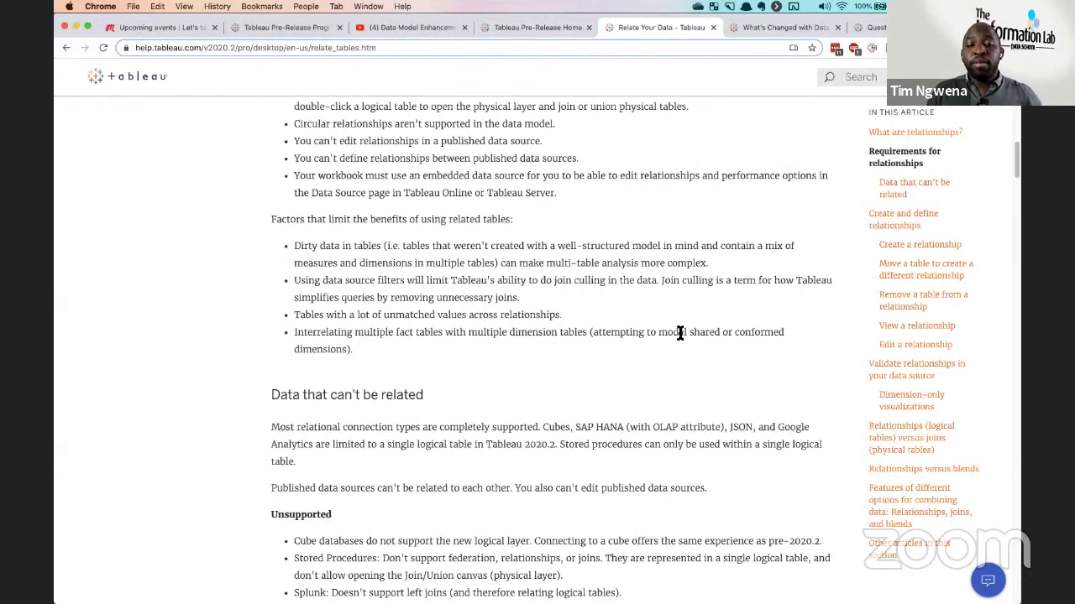
{"action": "scroll", "coordinate": [680, 333], "scroll_direction": "down", "scroll_amount": 3}
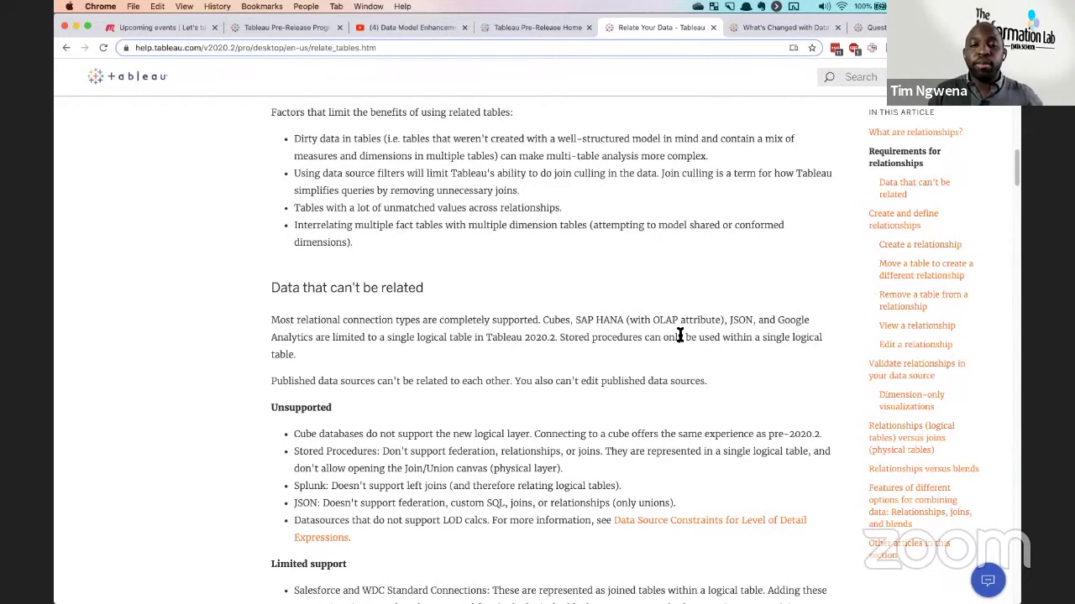
{"action": "scroll", "coordinate": [609, 344], "scroll_direction": "down", "scroll_amount": 7}
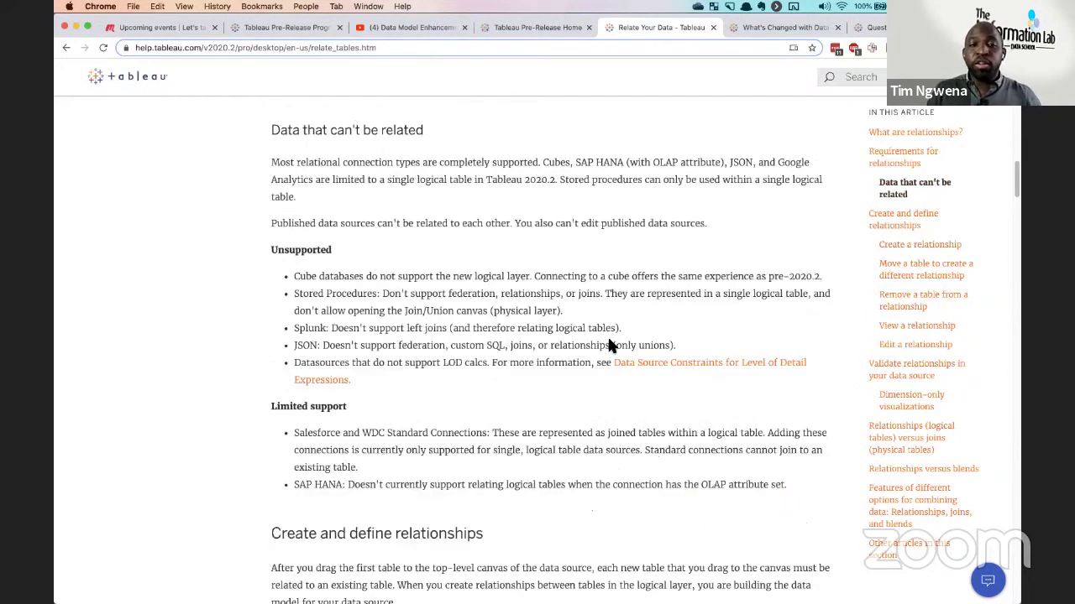
{"action": "scroll", "coordinate": [608, 341], "scroll_direction": "down", "scroll_amount": 1}
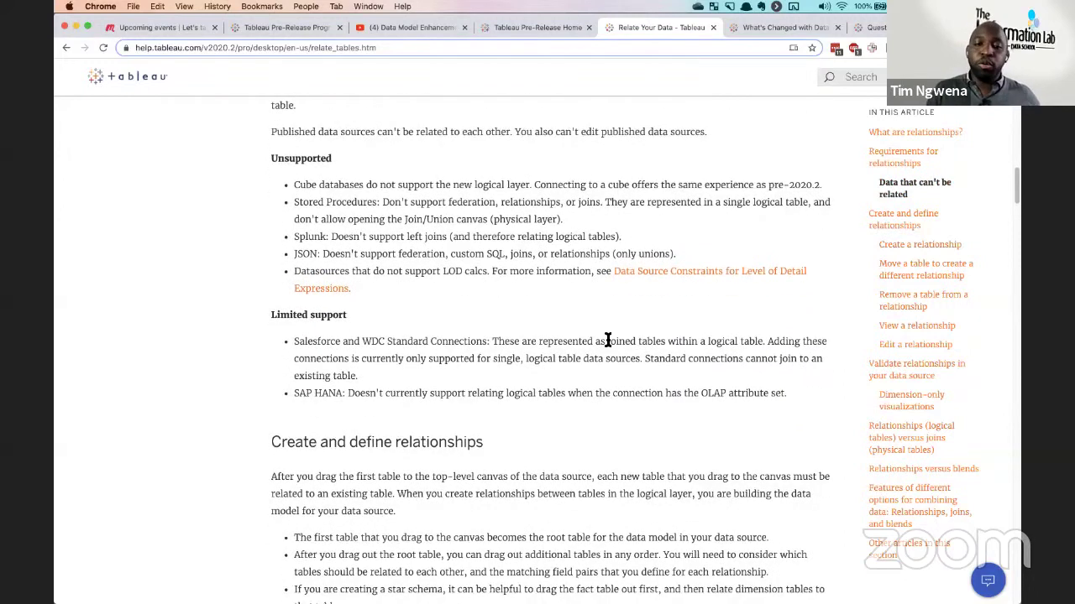
Examine the help article What's Changed with Data Sources and Analysis in 2020.2, covering the logical layer, query semantics and migrated data sources.
{"action": "left_click", "coordinate": [764, 27]}
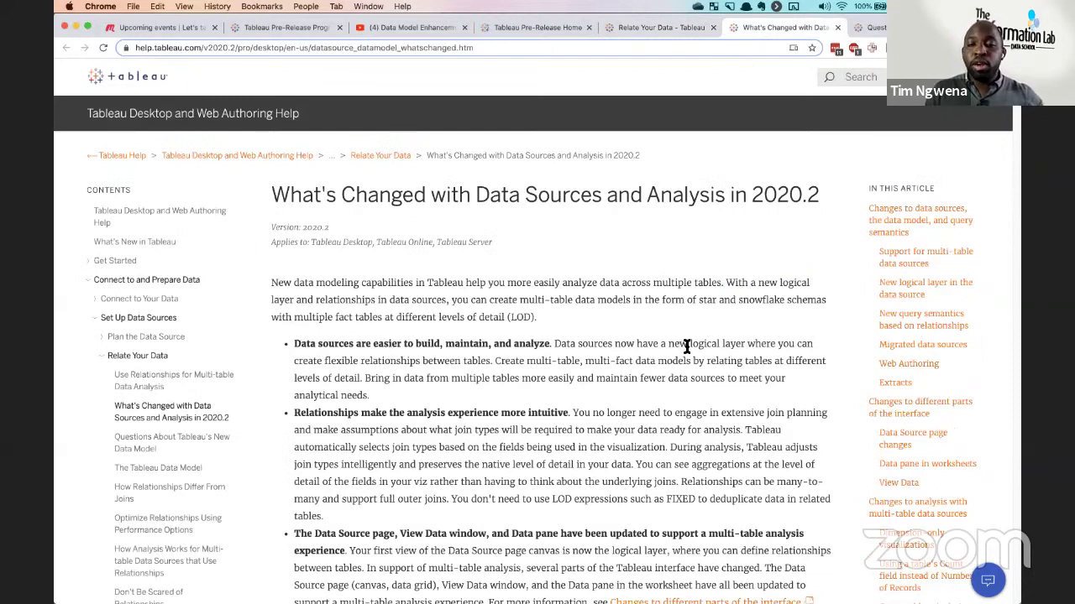
{"action": "scroll", "coordinate": [687, 346], "scroll_direction": "down", "scroll_amount": 5}
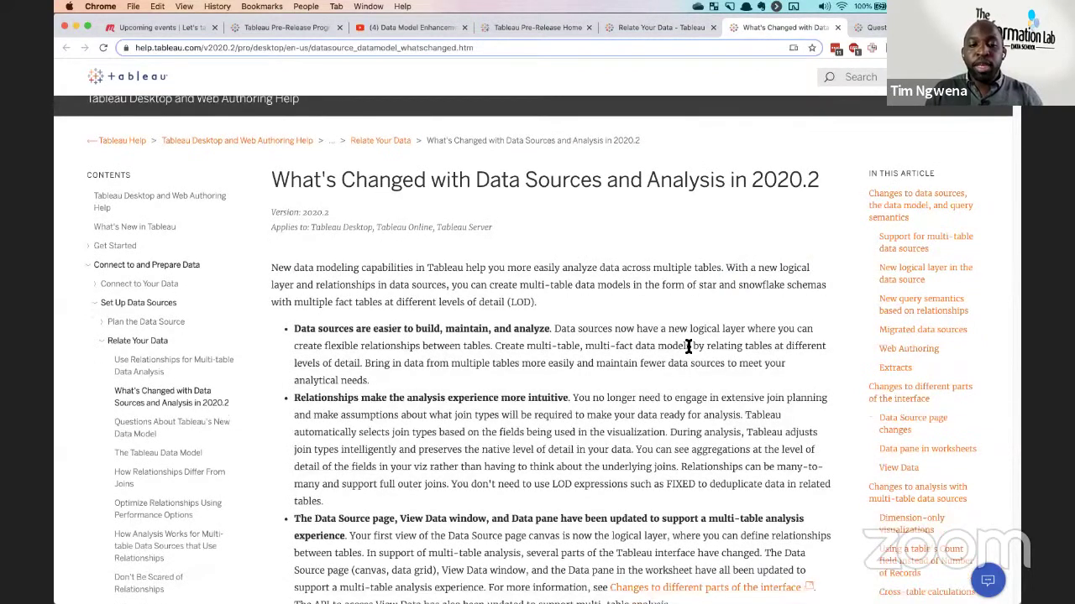
{"action": "scroll", "coordinate": [554, 277], "scroll_direction": "down", "scroll_amount": 10}
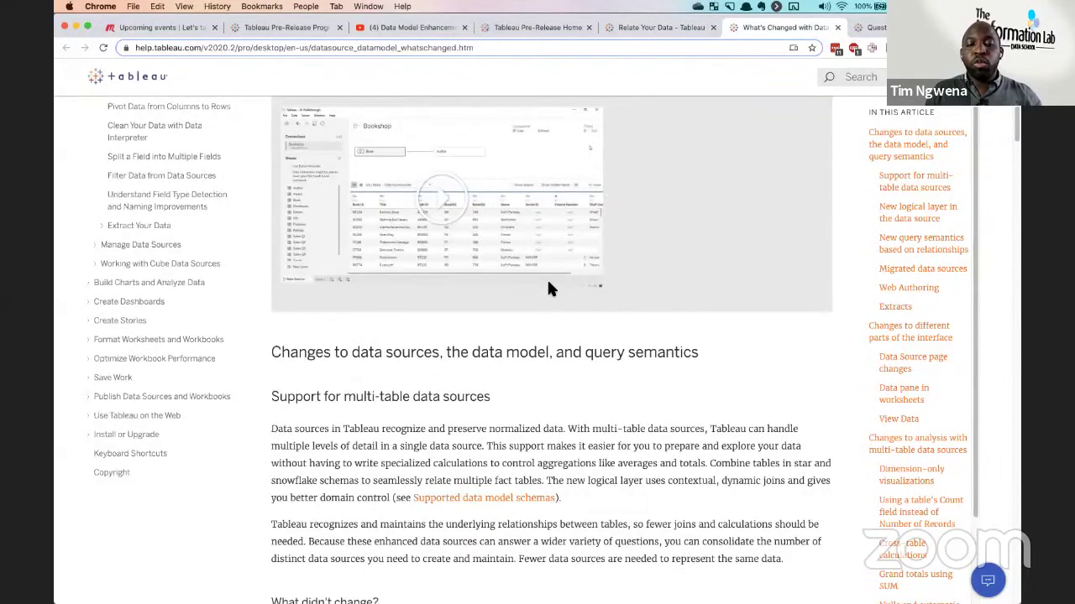
{"action": "scroll", "coordinate": [578, 295], "scroll_direction": "down", "scroll_amount": 10}
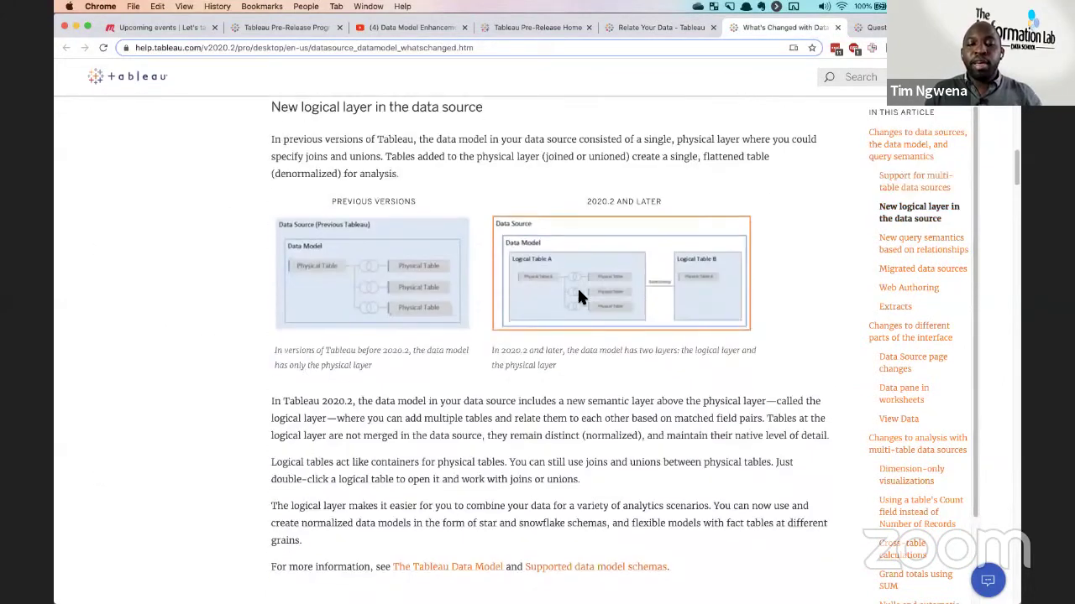
{"action": "scroll", "coordinate": [577, 295], "scroll_direction": "down", "scroll_amount": 10}
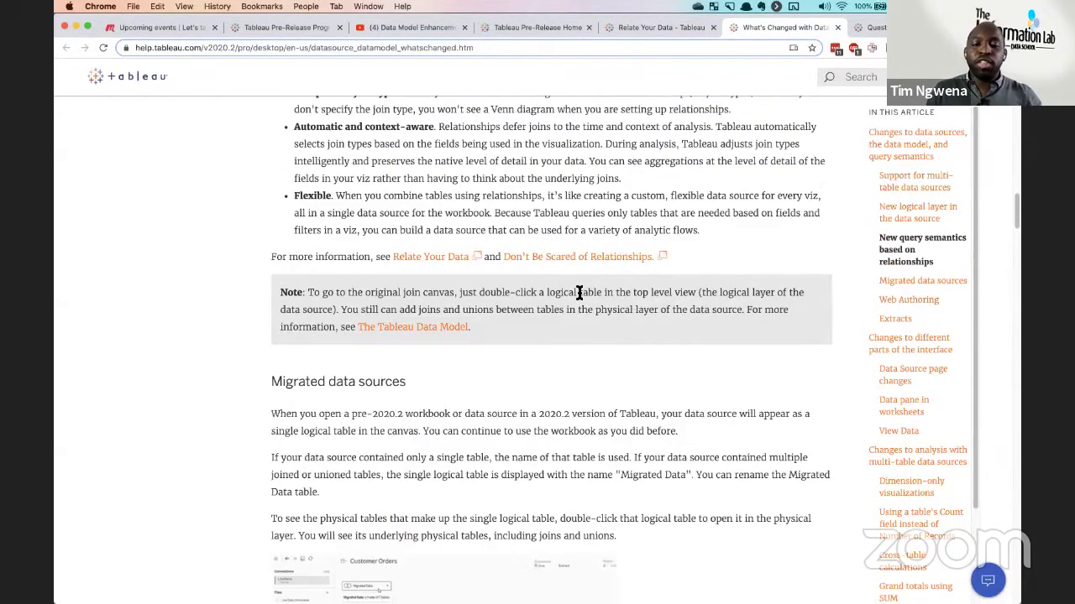
{"action": "scroll", "coordinate": [580, 296], "scroll_direction": "down", "scroll_amount": 5}
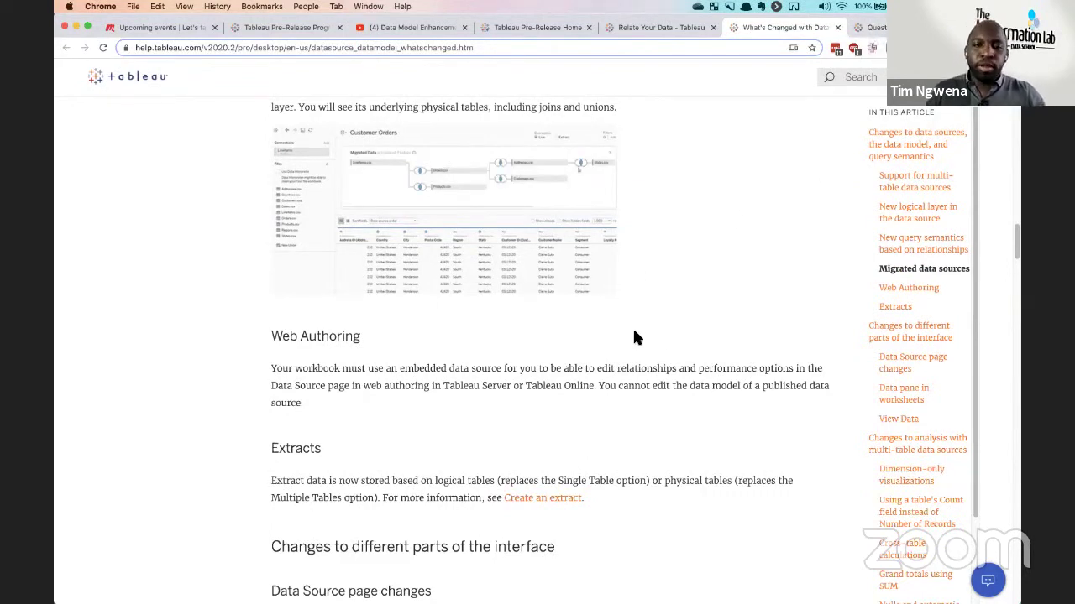
{"action": "scroll", "coordinate": [634, 336], "scroll_direction": "up", "scroll_amount": 10}
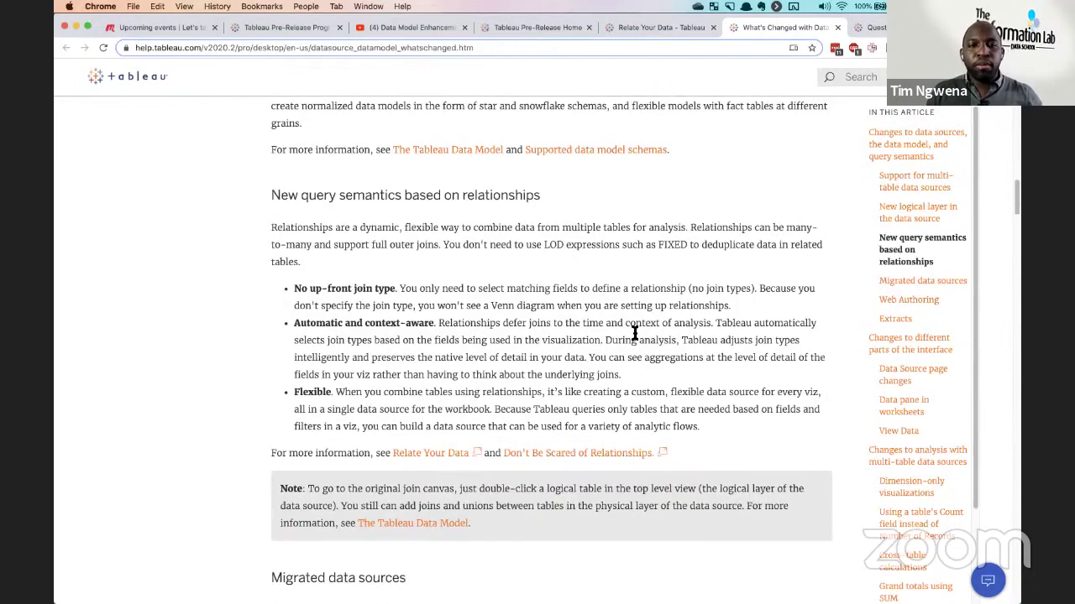
Leave the help article for Tableau Desktop and view its version information.
{"action": "scroll", "coordinate": [634, 334], "scroll_direction": "up", "scroll_amount": 5}
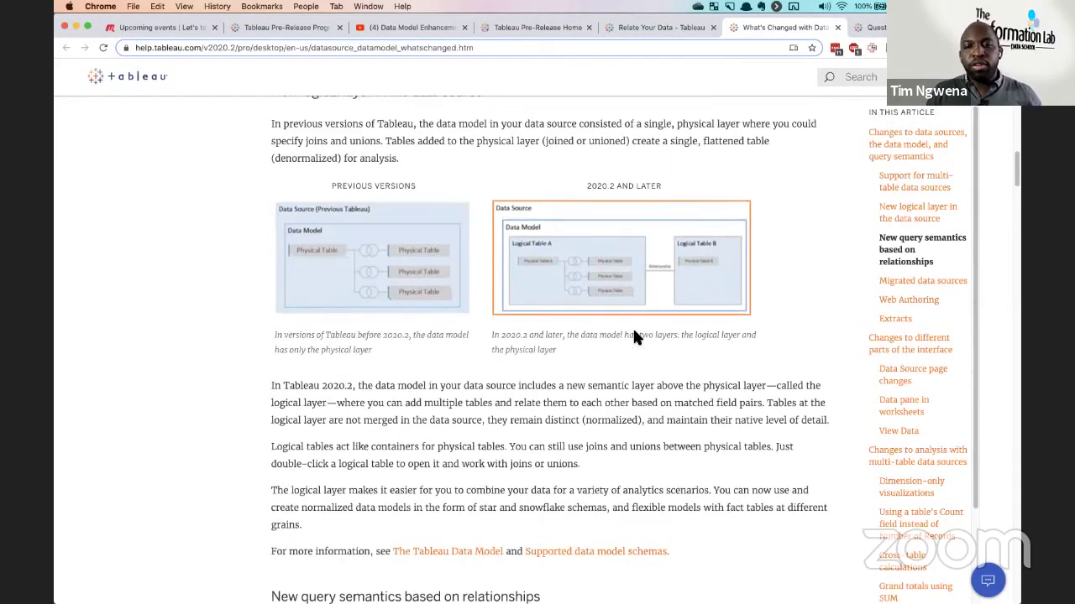
{"action": "scroll", "coordinate": [636, 338], "scroll_direction": "up", "scroll_amount": 8}
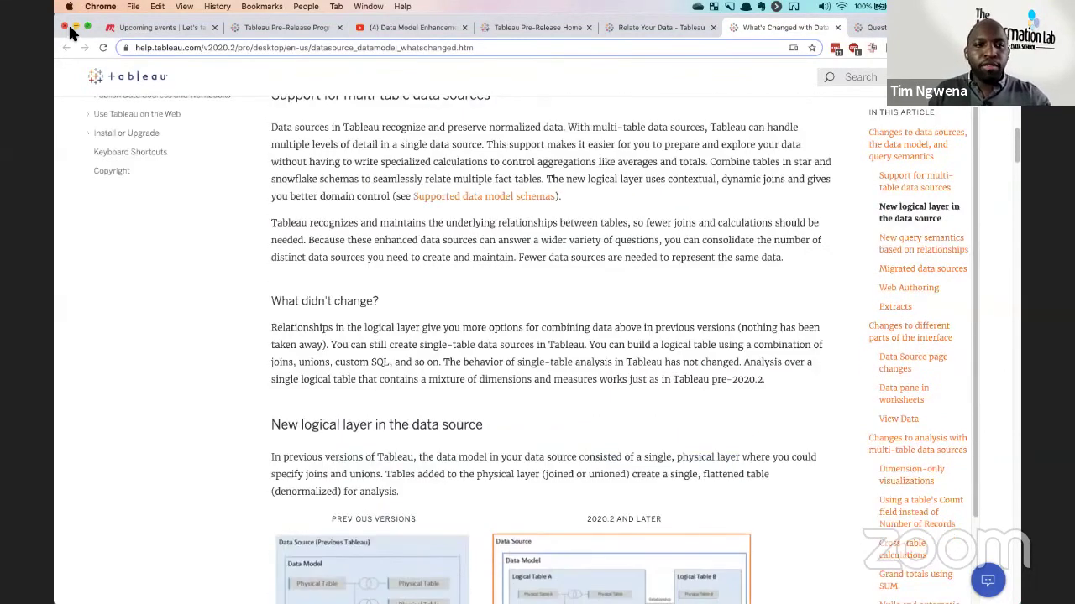
{"action": "left_click", "coordinate": [75, 28]}
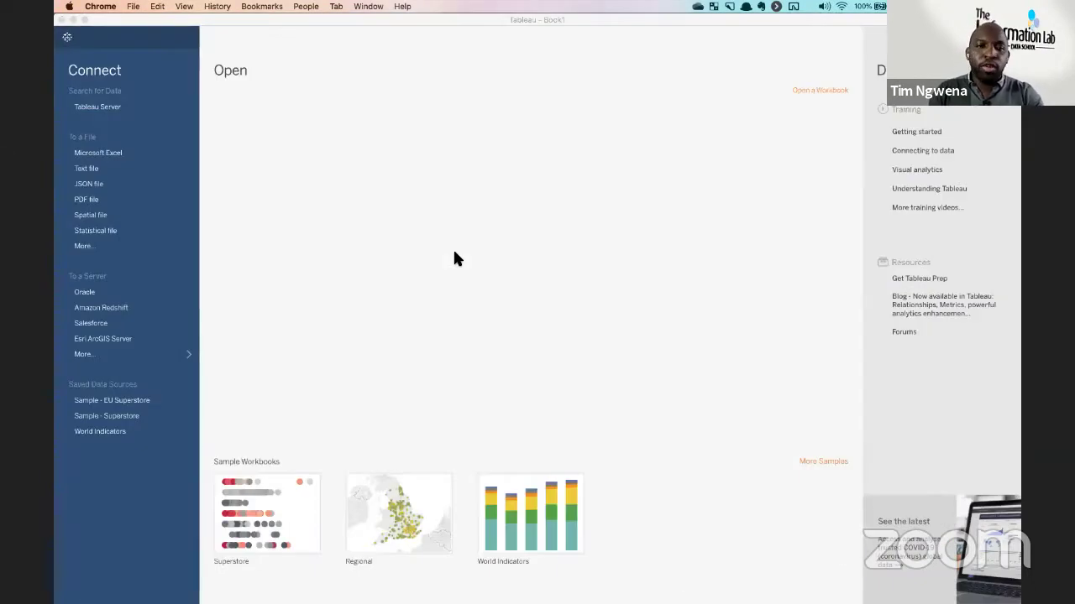
{"action": "left_click", "coordinate": [120, 28]}
{"action": "left_click", "coordinate": [100, 6]}
{"action": "left_click", "coordinate": [243, 65]}
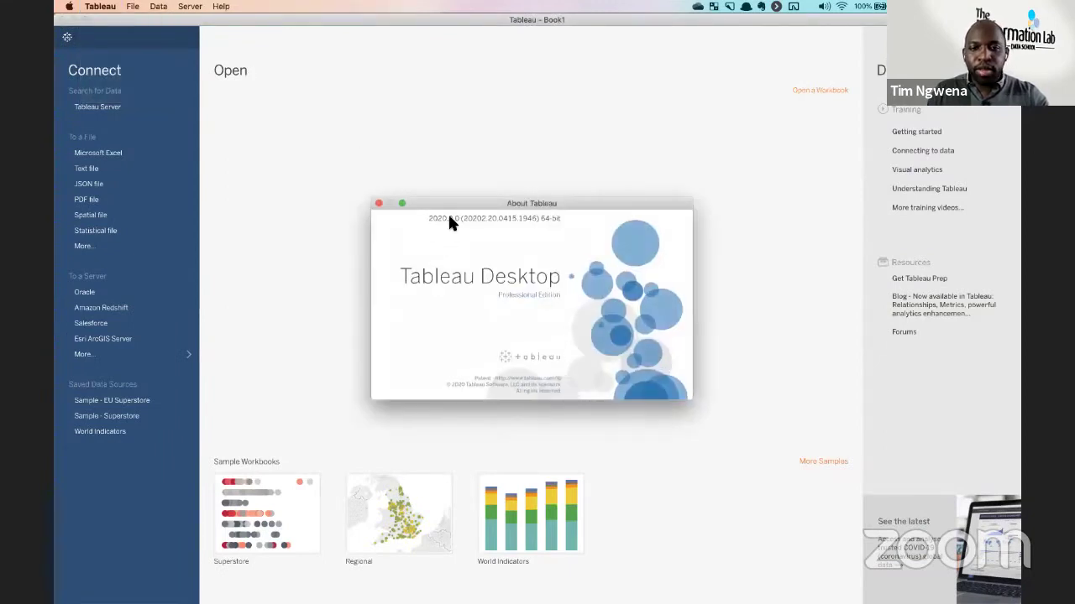
{"action": "left_click", "coordinate": [378, 203]}
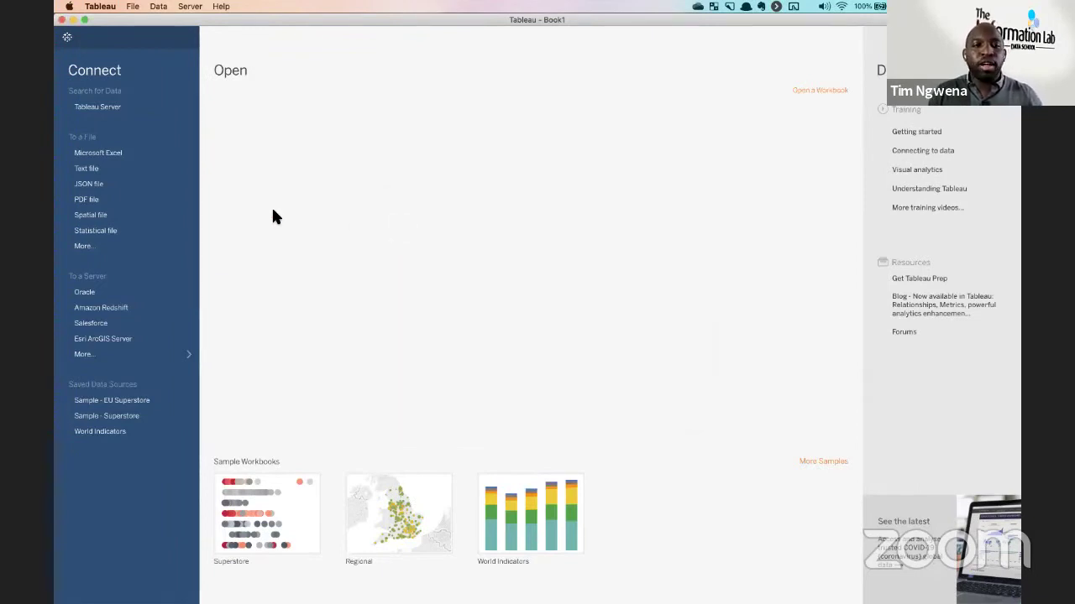
Connect to the Excel workbook BetaBookshop.xlsx and add the Book table to the canvas.
{"action": "left_click", "coordinate": [128, 149]}
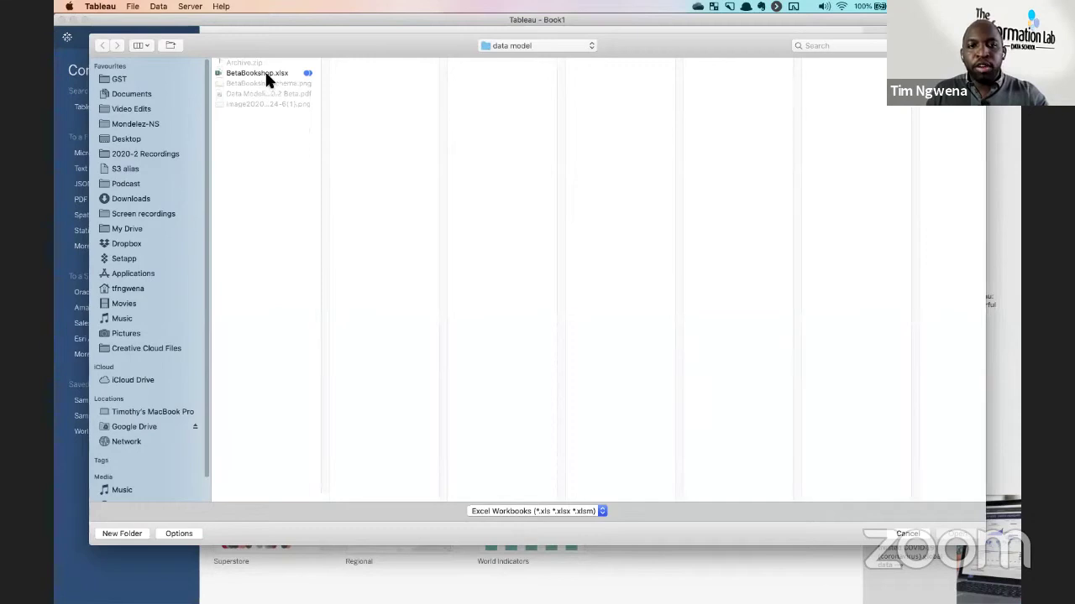
{"action": "left_click", "coordinate": [265, 75]}
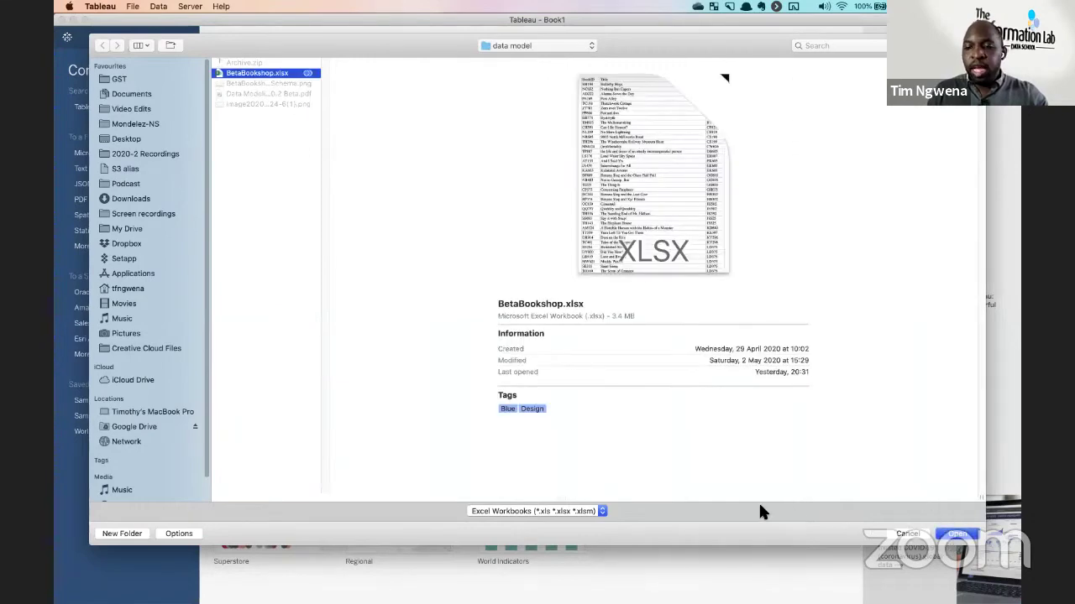
{"action": "key", "text": "Return"}
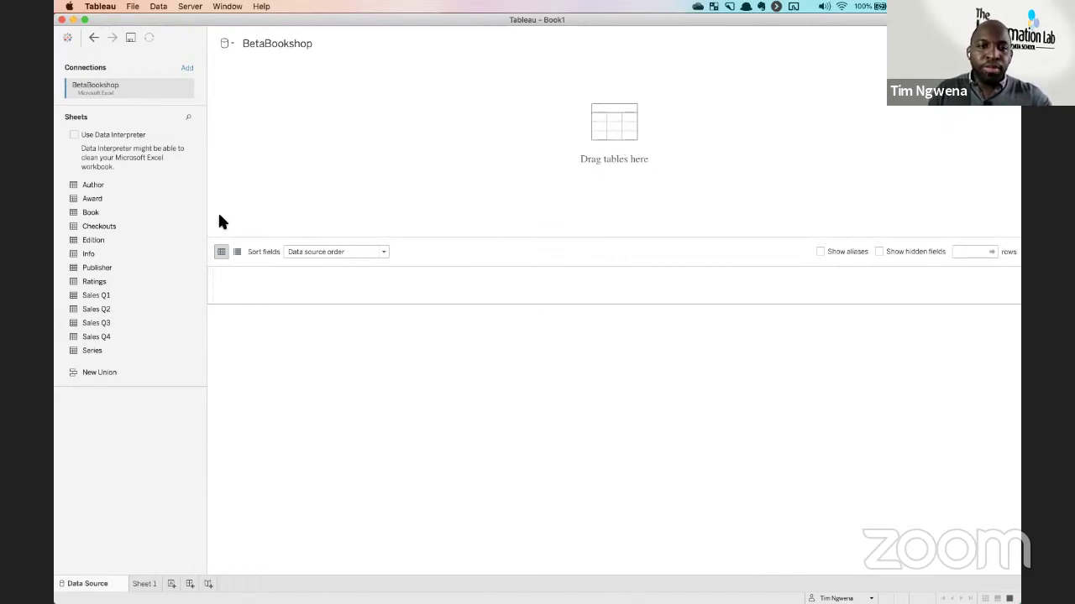
{"action": "left_click_drag", "start_coordinate": [103, 212], "coordinate": [333, 108]}
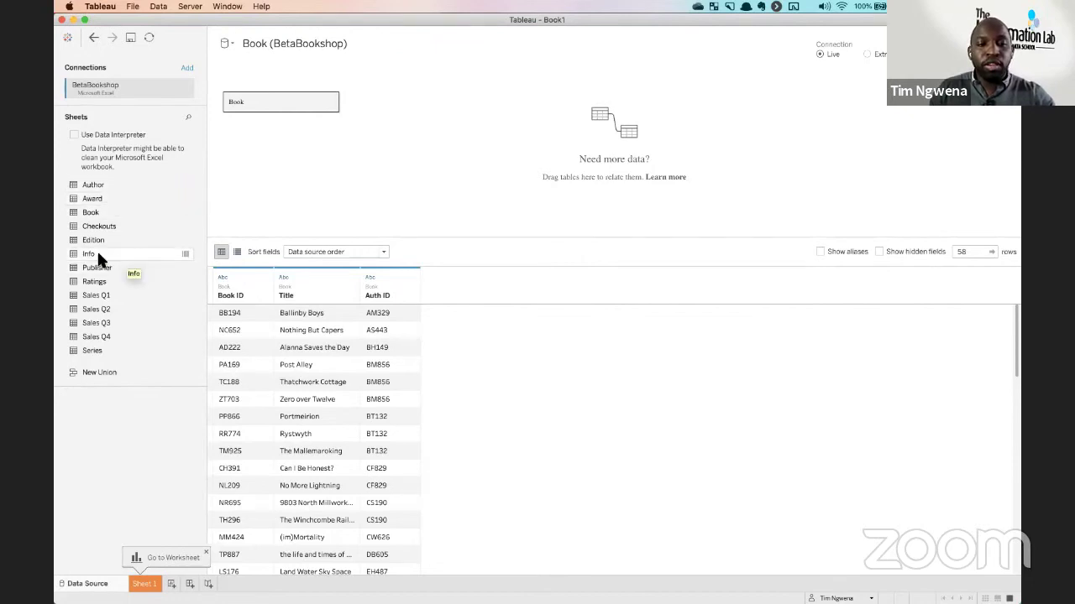
View the data in the Info sheet, including its Book ID, Genre and SeriesID columns.
{"action": "left_click", "coordinate": [185, 254]}
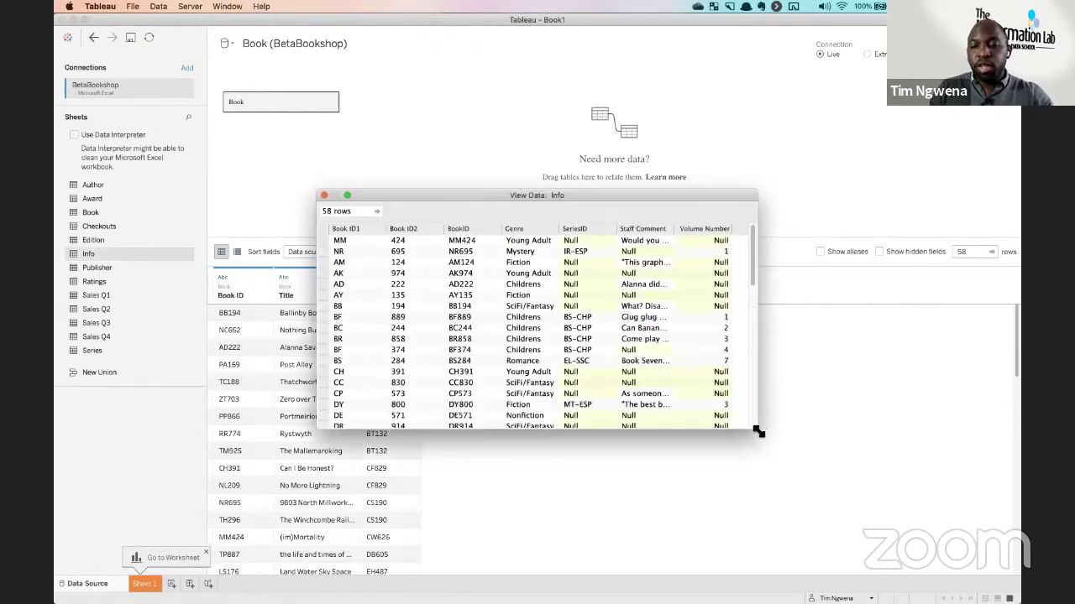
{"action": "left_click_drag", "start_coordinate": [758, 432], "coordinate": [825, 481]}
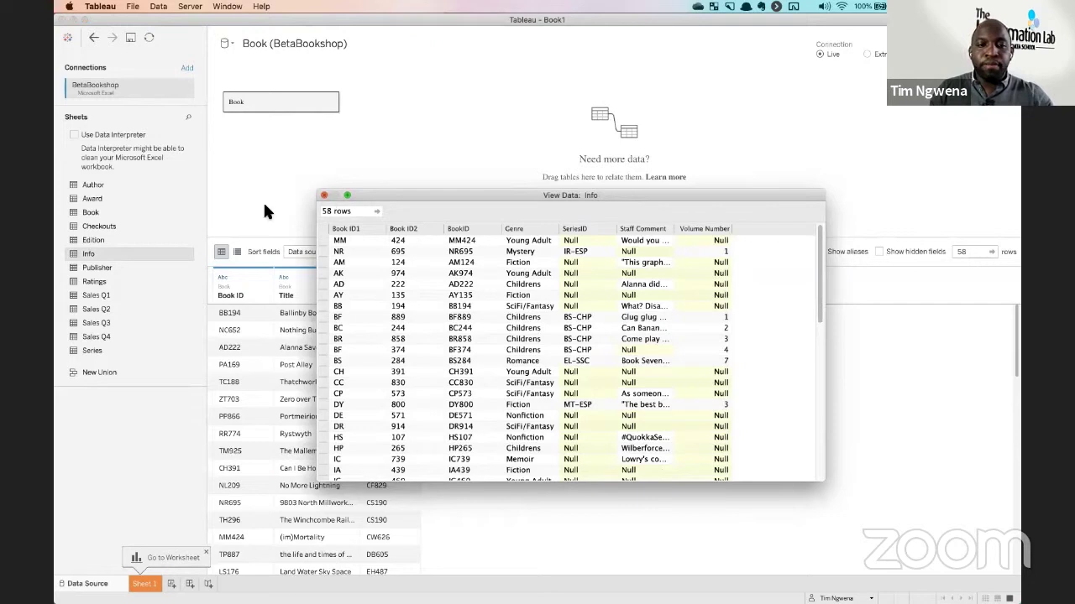
{"action": "key", "text": "super+w"}
Relate the Info table to Book and look over the relationship's matching fields and performance options.
{"action": "left_click_drag", "start_coordinate": [88, 254], "coordinate": [413, 115]}
{"action": "left_click_drag", "start_coordinate": [312, 162], "coordinate": [419, 148]}
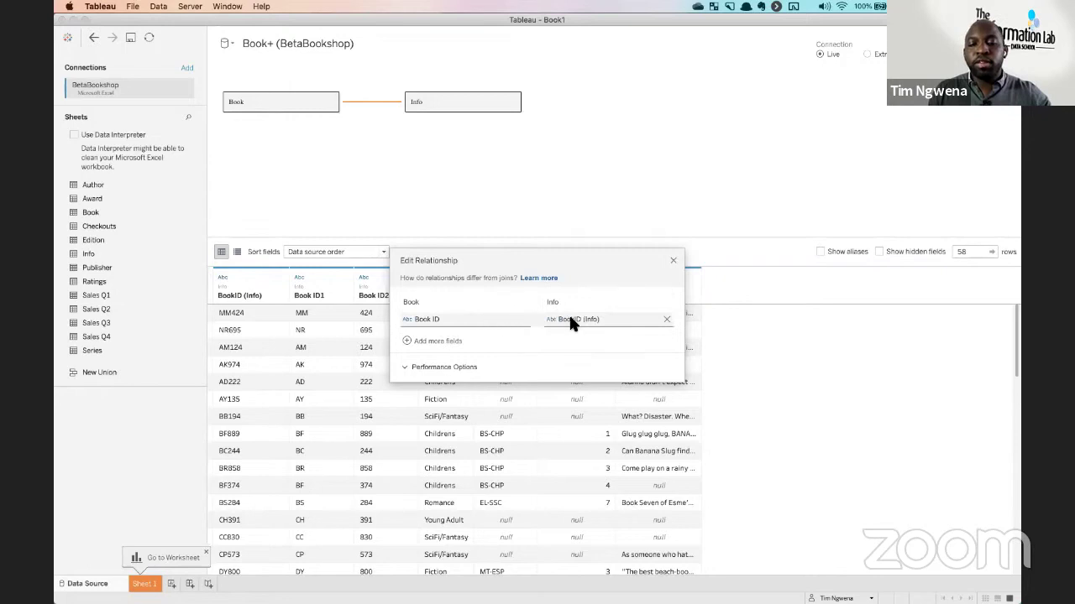
{"action": "left_click", "coordinate": [409, 370]}
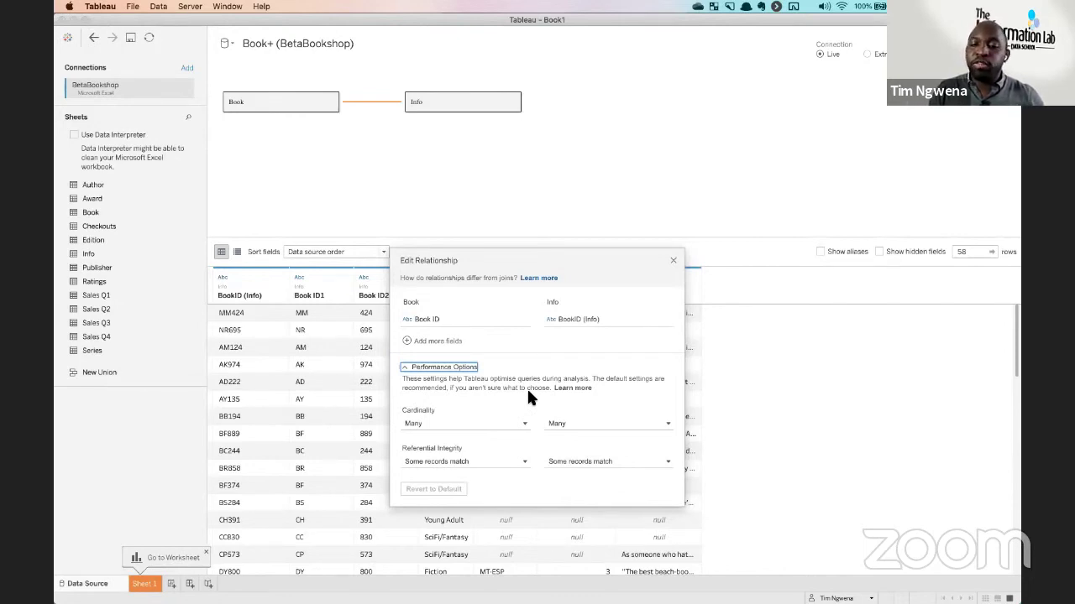
{"action": "left_click", "coordinate": [424, 370]}
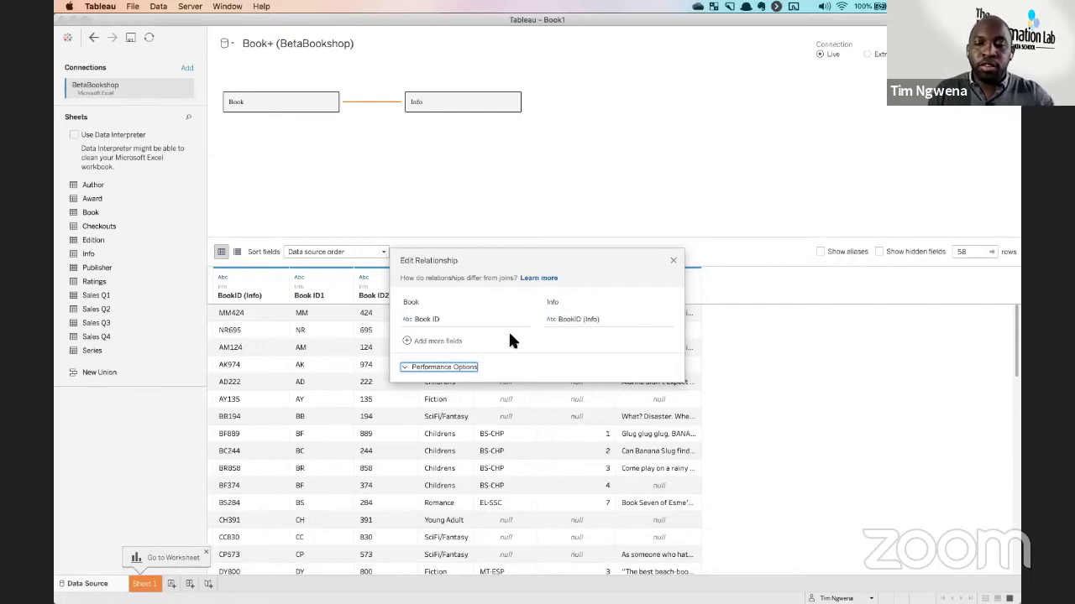
{"action": "left_click_drag", "start_coordinate": [534, 261], "coordinate": [533, 239]}
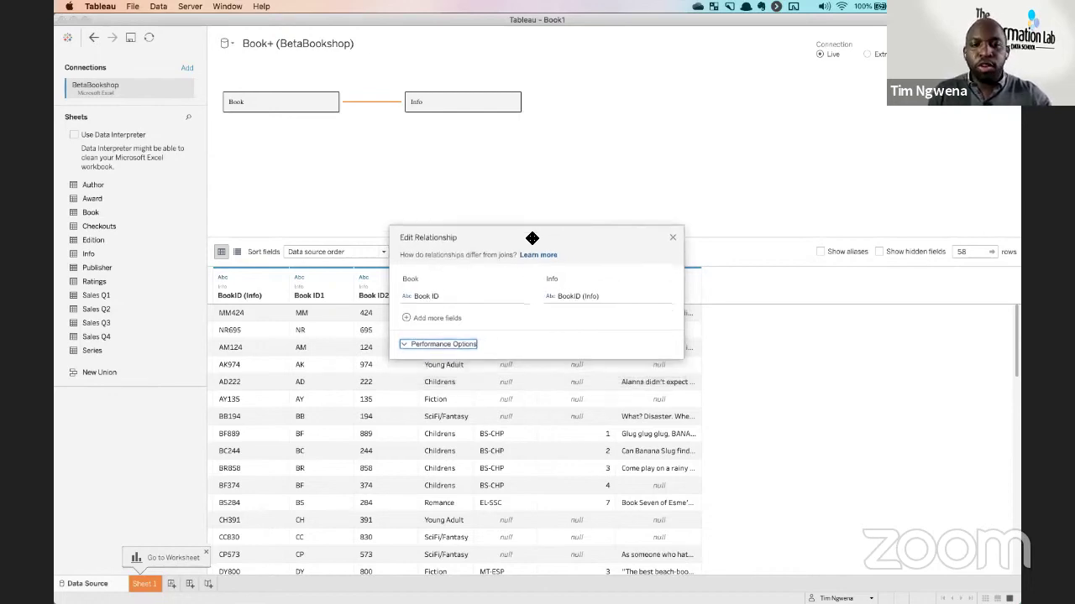
{"action": "left_click", "coordinate": [673, 239]}
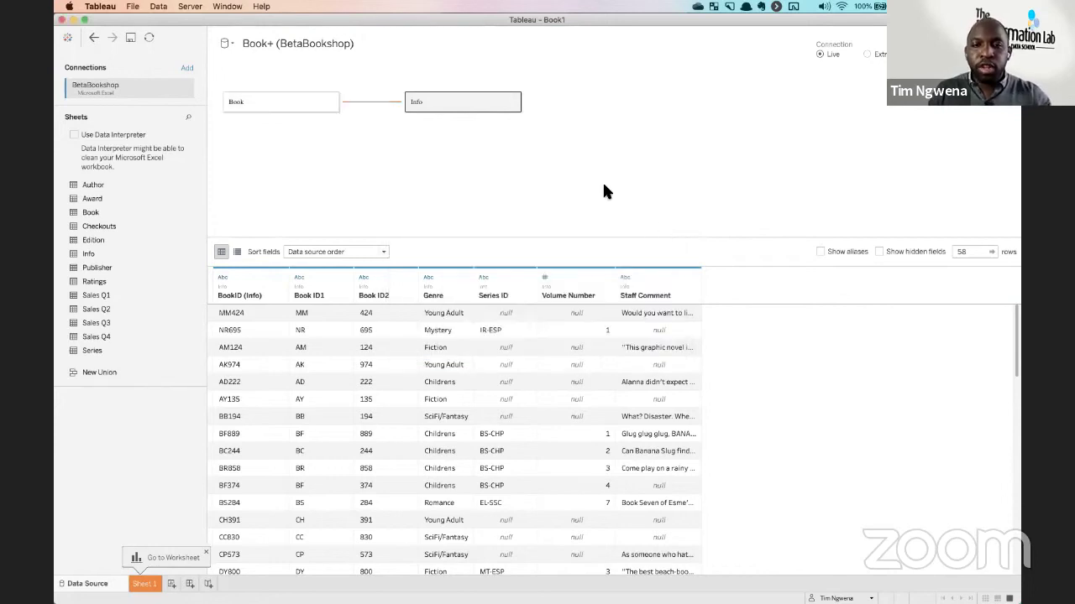
Remove the Info table from the data model.
{"action": "left_click", "coordinate": [511, 102]}
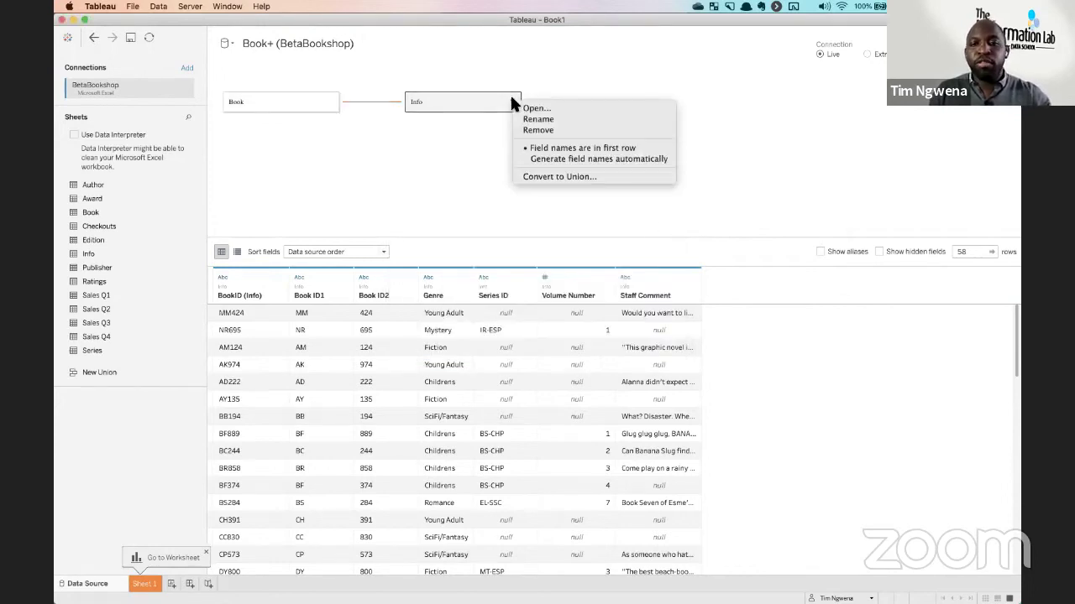
{"action": "left_click", "coordinate": [557, 131]}
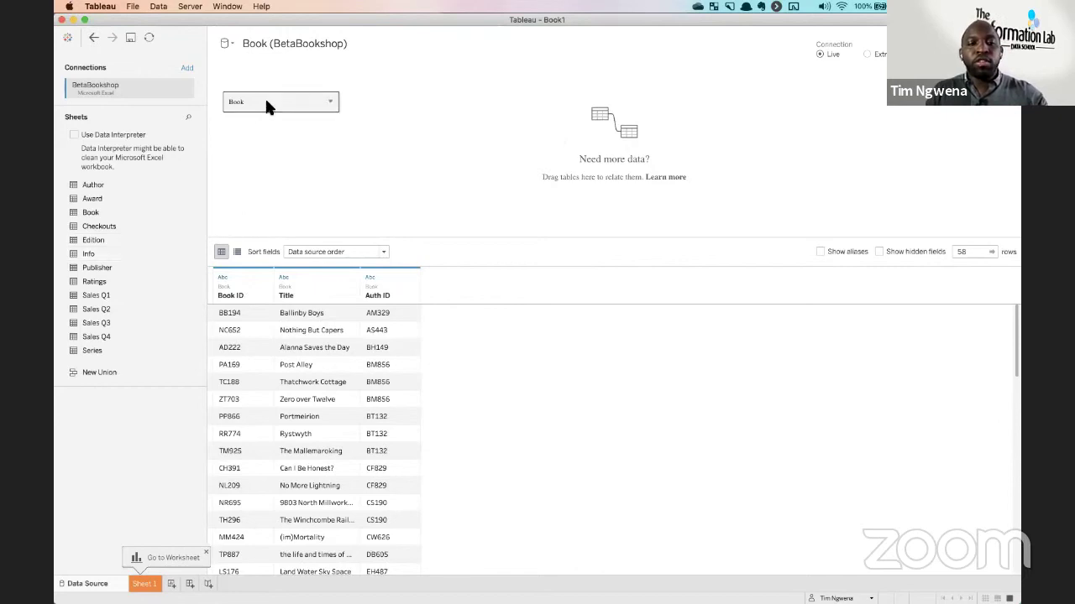
Open the Book logical table and join Info to Book in its physical layer.
{"action": "left_click", "coordinate": [330, 103]}
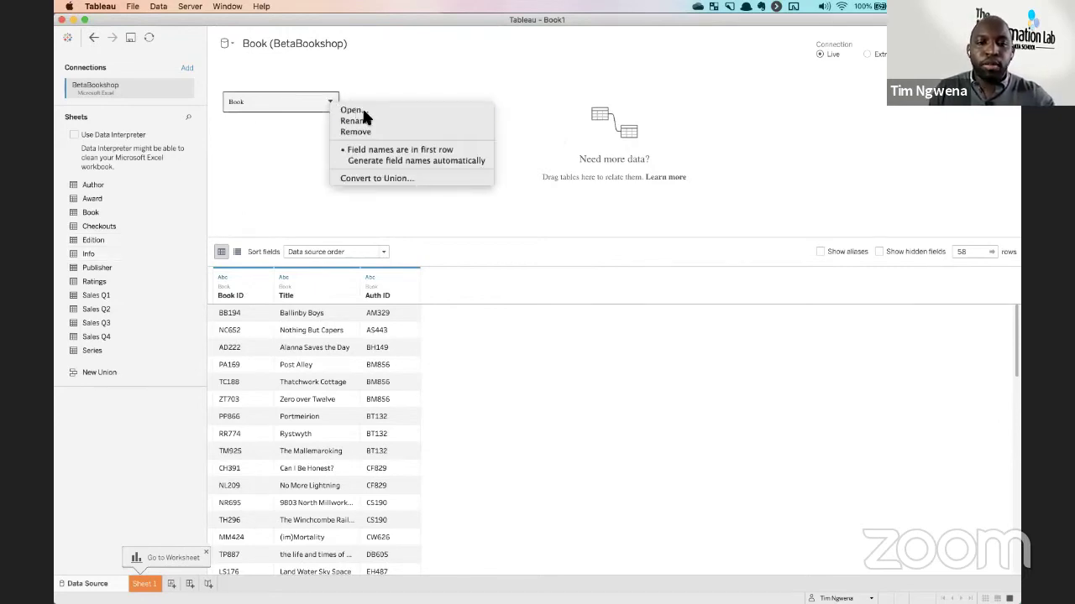
{"action": "left_click", "coordinate": [362, 111]}
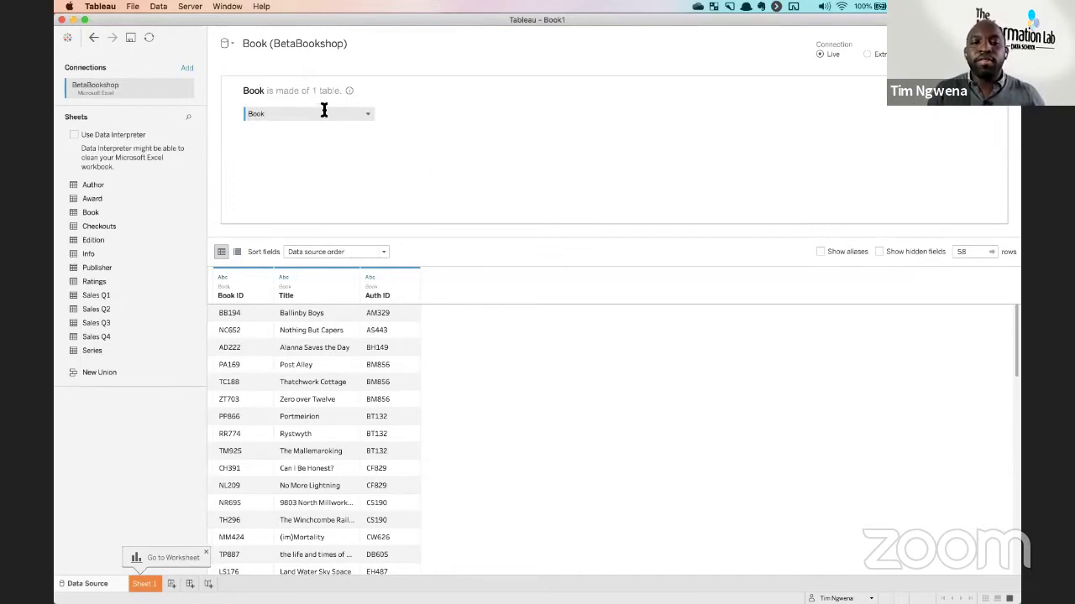
{"action": "left_click_drag", "start_coordinate": [121, 252], "coordinate": [439, 137]}
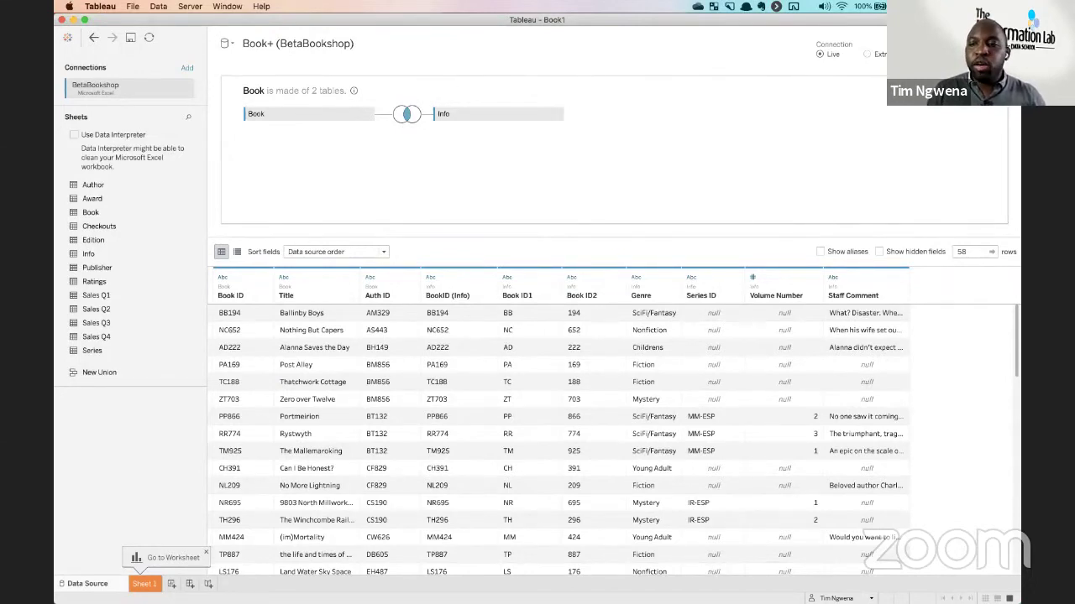
{"action": "left_click", "coordinate": [823, 143]}
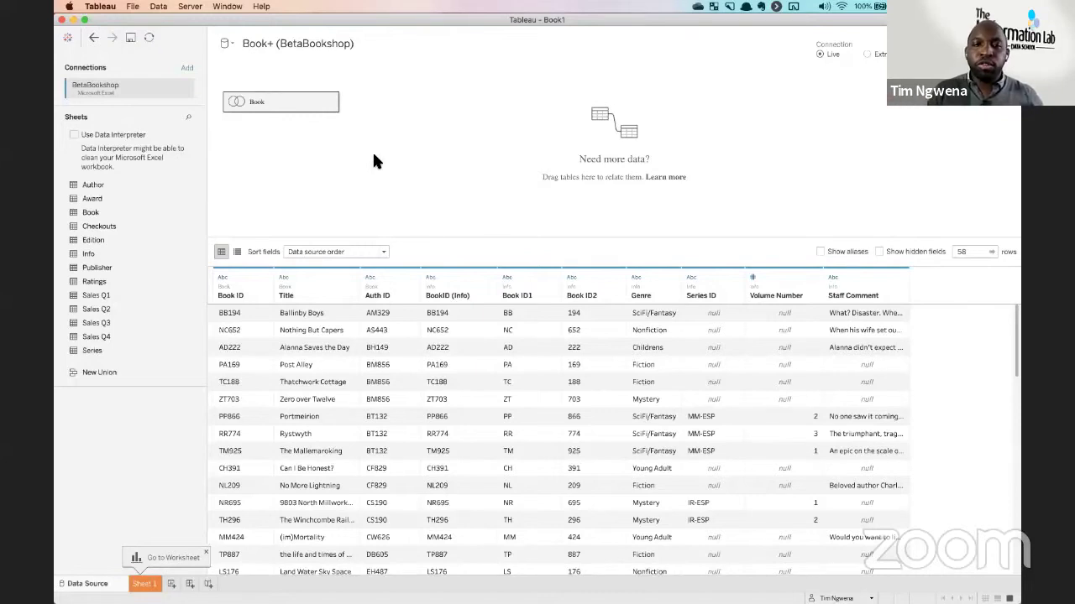
Reopen the Book logical table and change the join between Book and Info to a left join.
{"action": "left_click", "coordinate": [329, 101]}
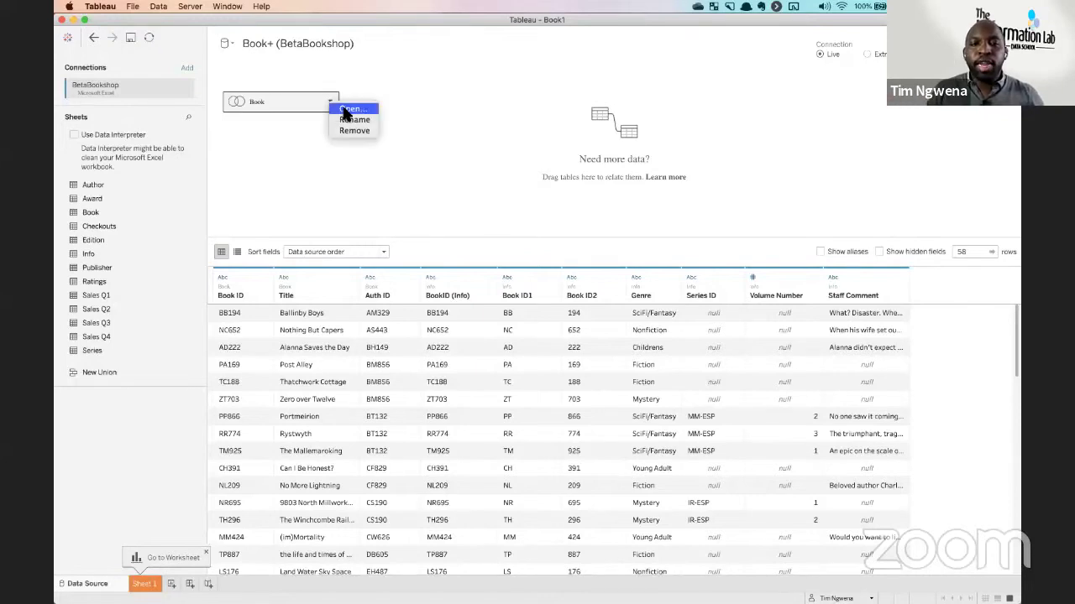
{"action": "left_click", "coordinate": [349, 110]}
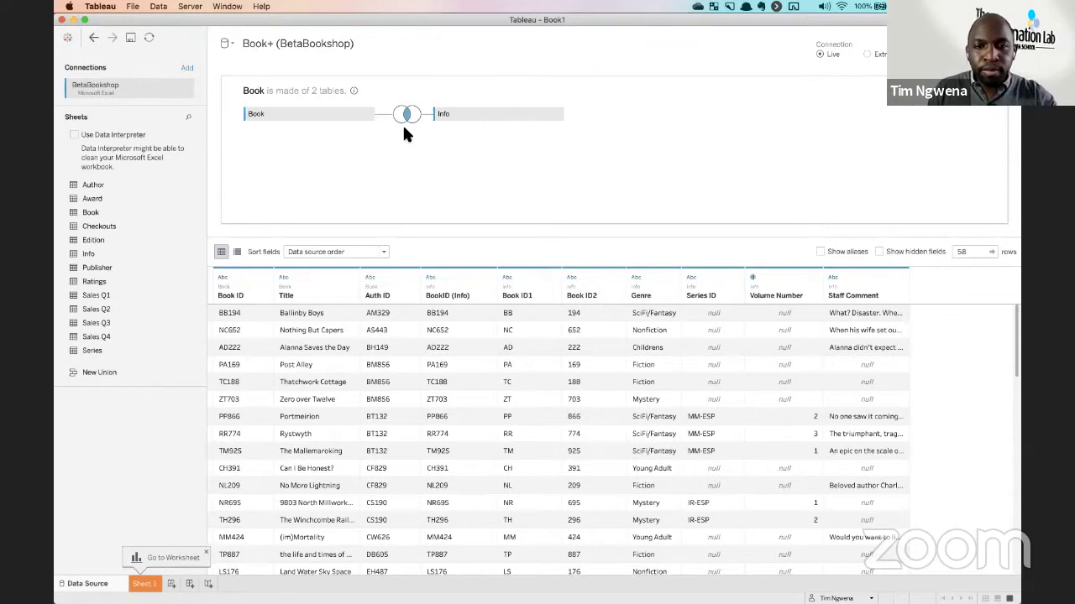
{"action": "left_click", "coordinate": [405, 115]}
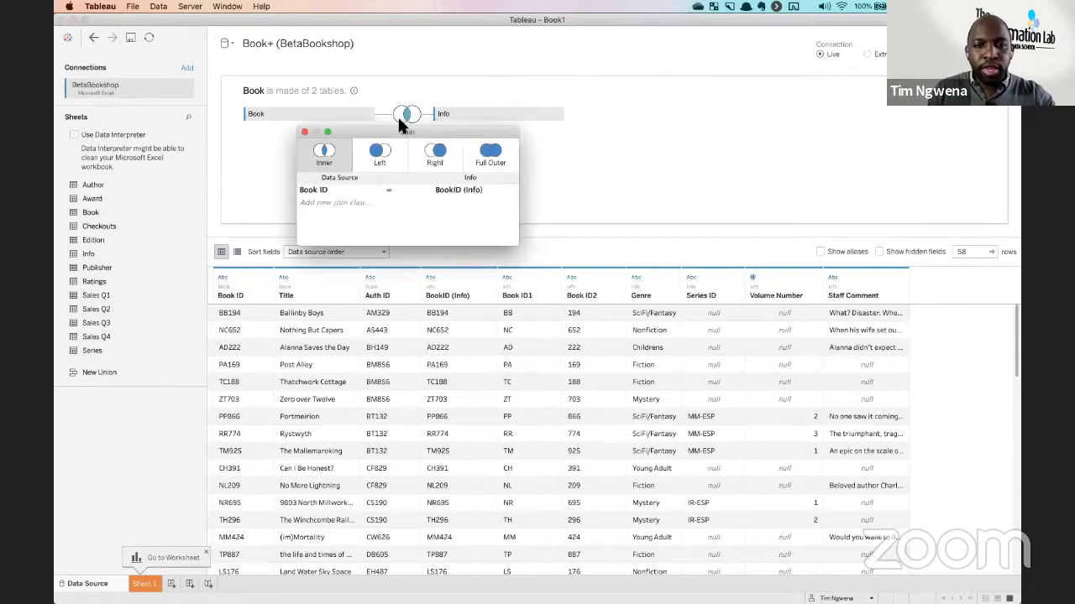
{"action": "left_click", "coordinate": [380, 155]}
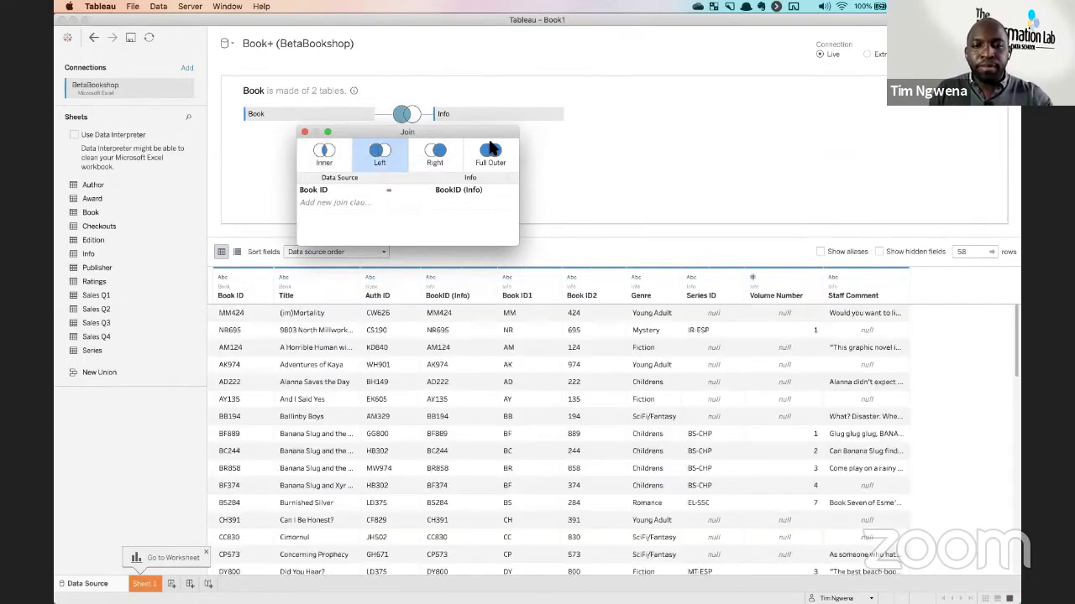
{"action": "left_click", "coordinate": [305, 132]}
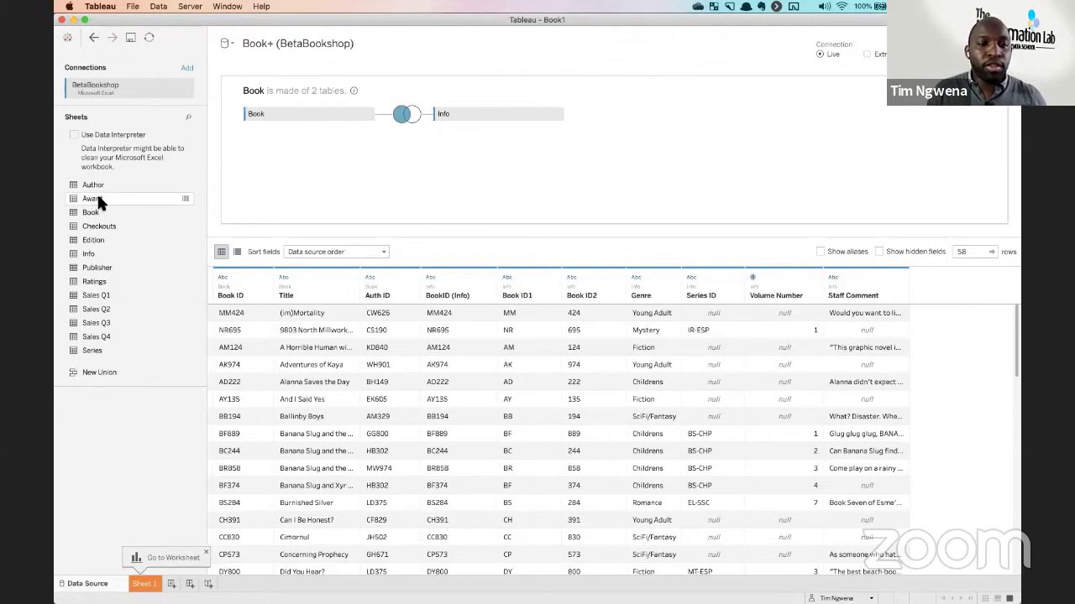
View the data in the Award sheet, including its Award, Title and Year Won columns.
{"action": "left_click", "coordinate": [185, 199]}
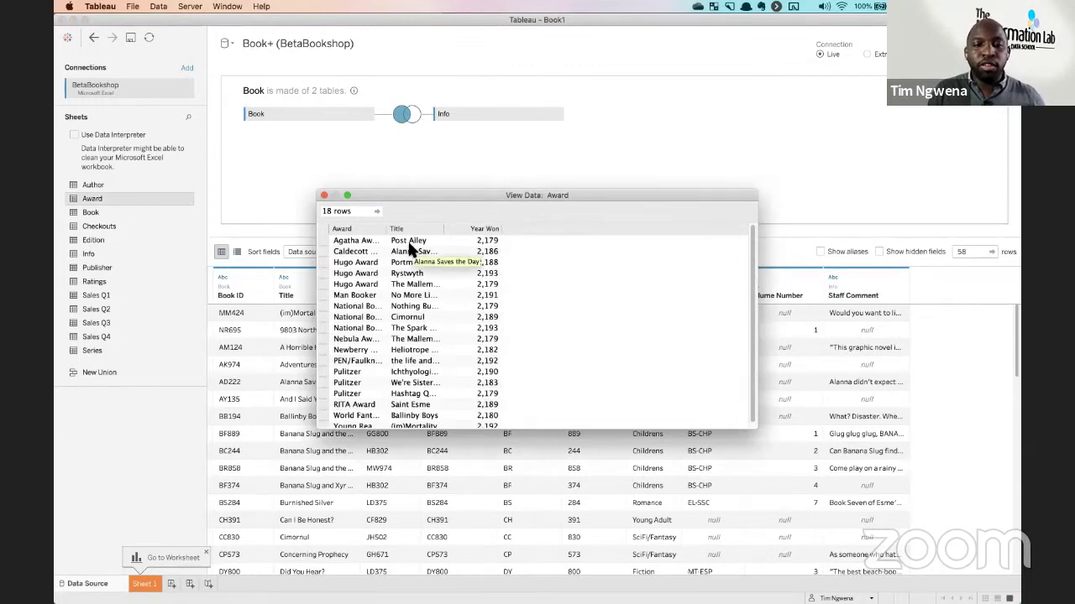
{"action": "left_click_drag", "start_coordinate": [427, 191], "coordinate": [545, 188]}
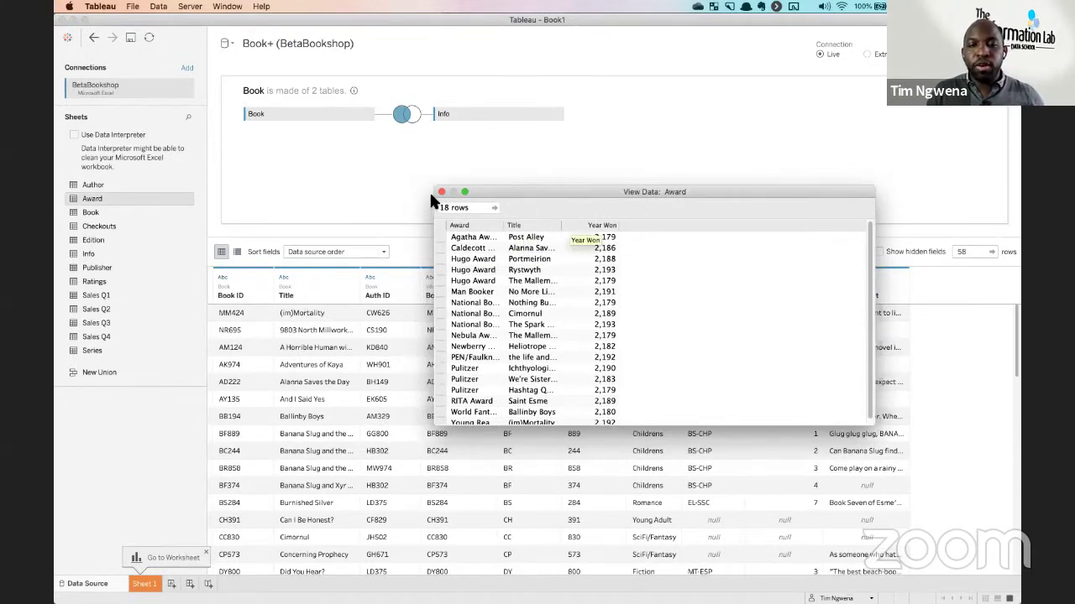
{"action": "left_click", "coordinate": [442, 191]}
Join Award to Book as a left join on Title and return to the logical layer.
{"action": "left_click_drag", "start_coordinate": [94, 204], "coordinate": [425, 176]}
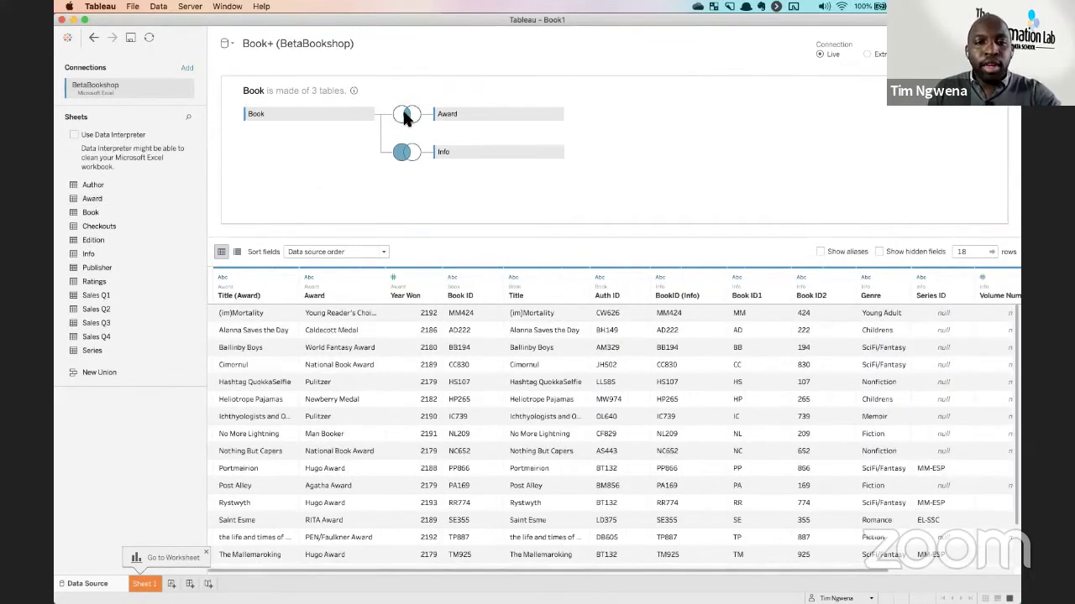
{"action": "left_click", "coordinate": [408, 115]}
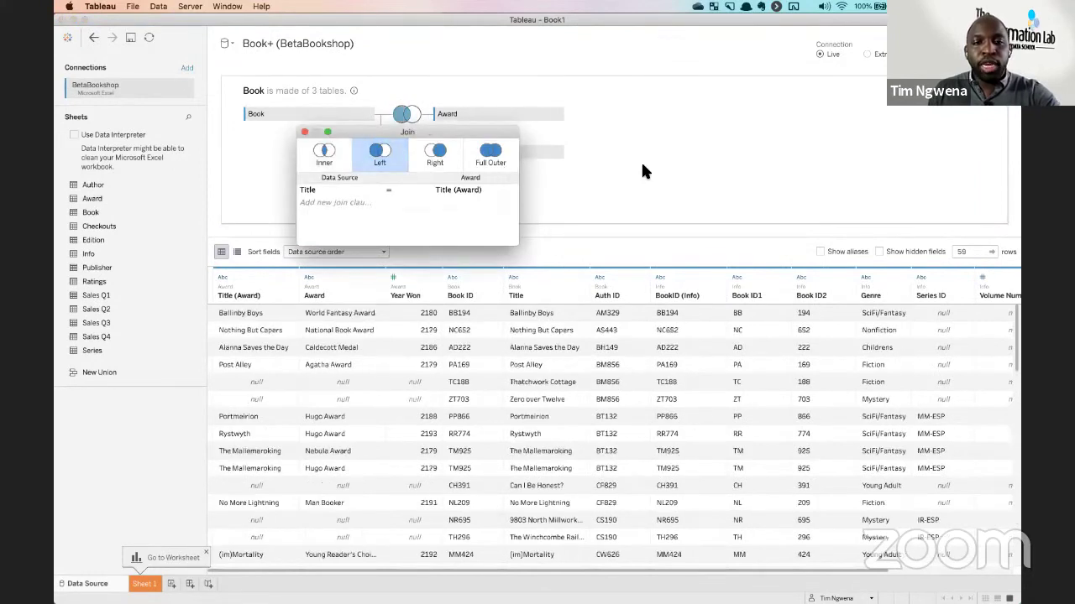
{"action": "left_click", "coordinate": [305, 133]}
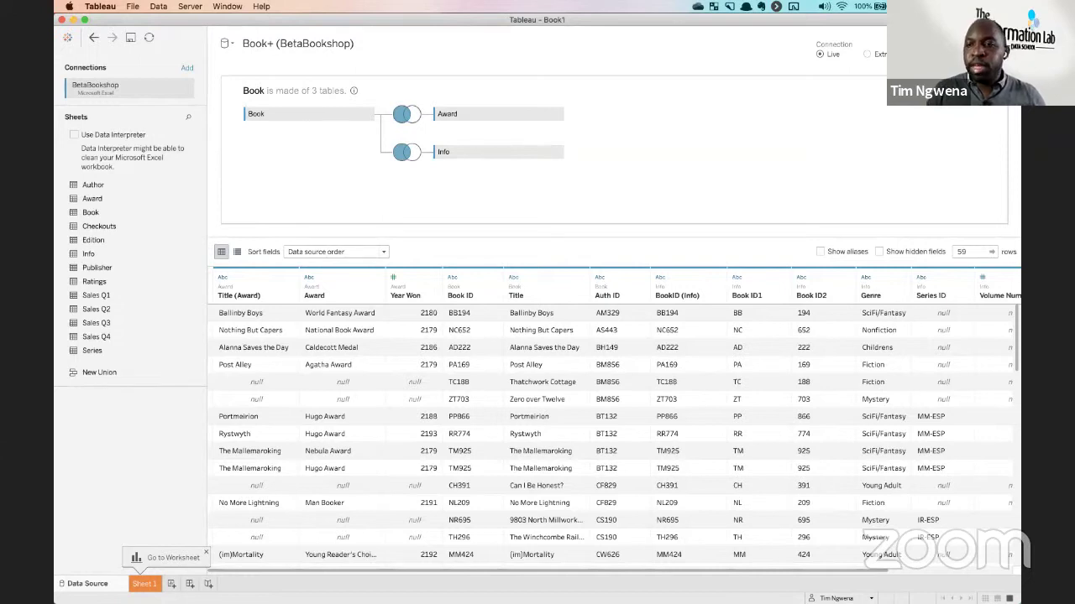
{"action": "left_click", "coordinate": [803, 159]}
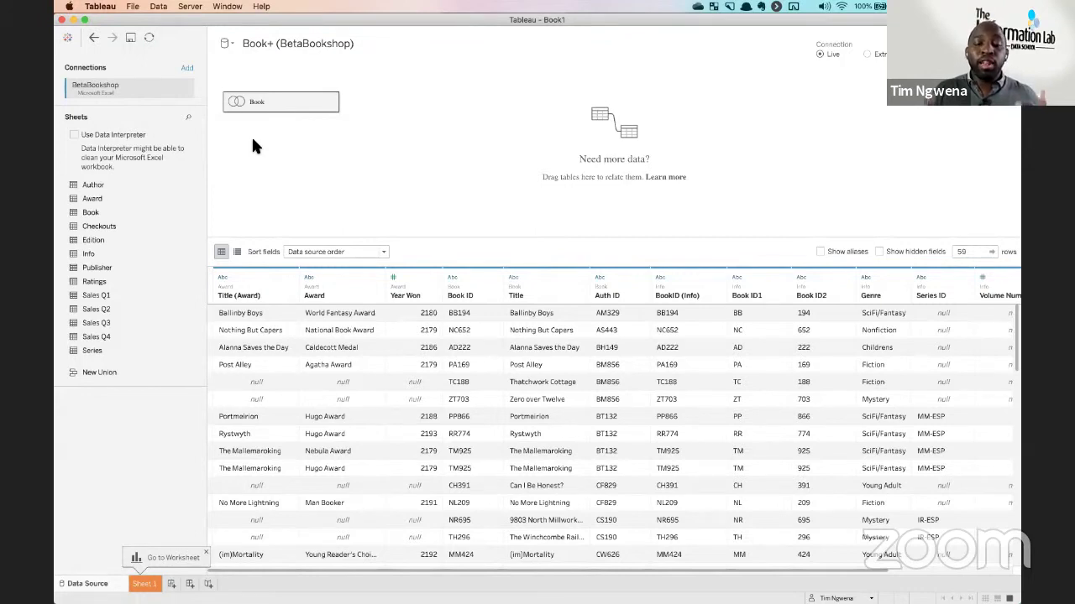
Relate the Author table to Book on Auth ID and AuthID (Author), keeping that single field pair.
{"action": "left_click_drag", "start_coordinate": [80, 185], "coordinate": [439, 108]}
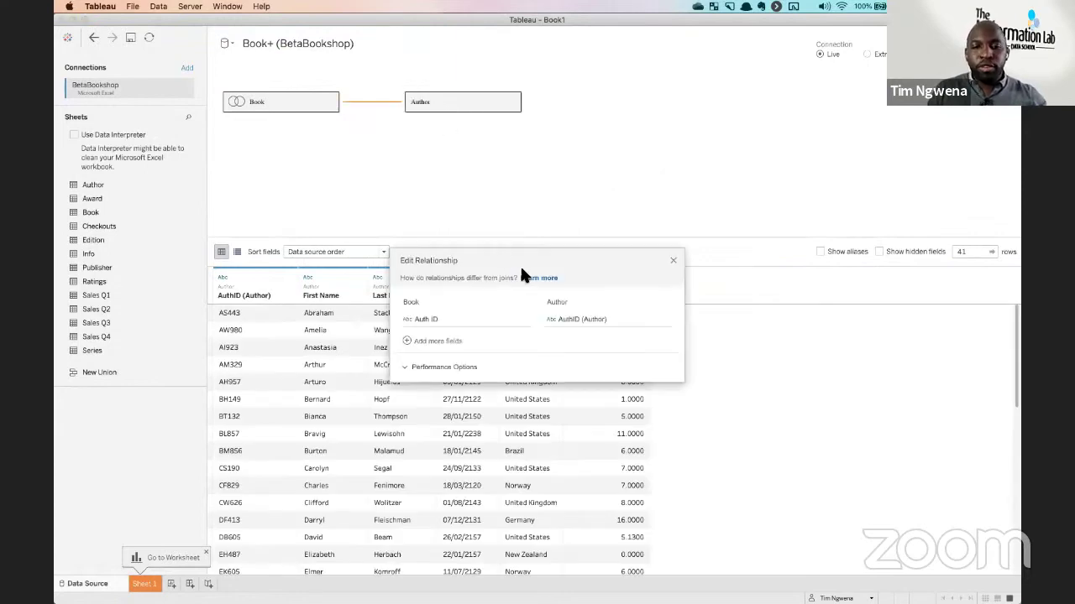
{"action": "left_click", "coordinate": [441, 343]}
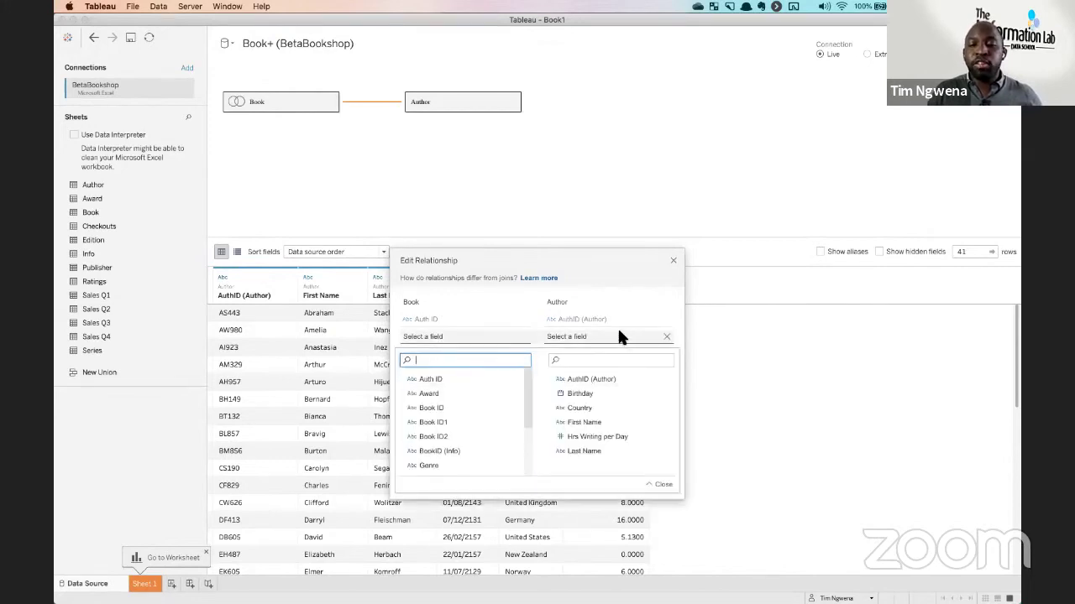
{"action": "left_click", "coordinate": [667, 336]}
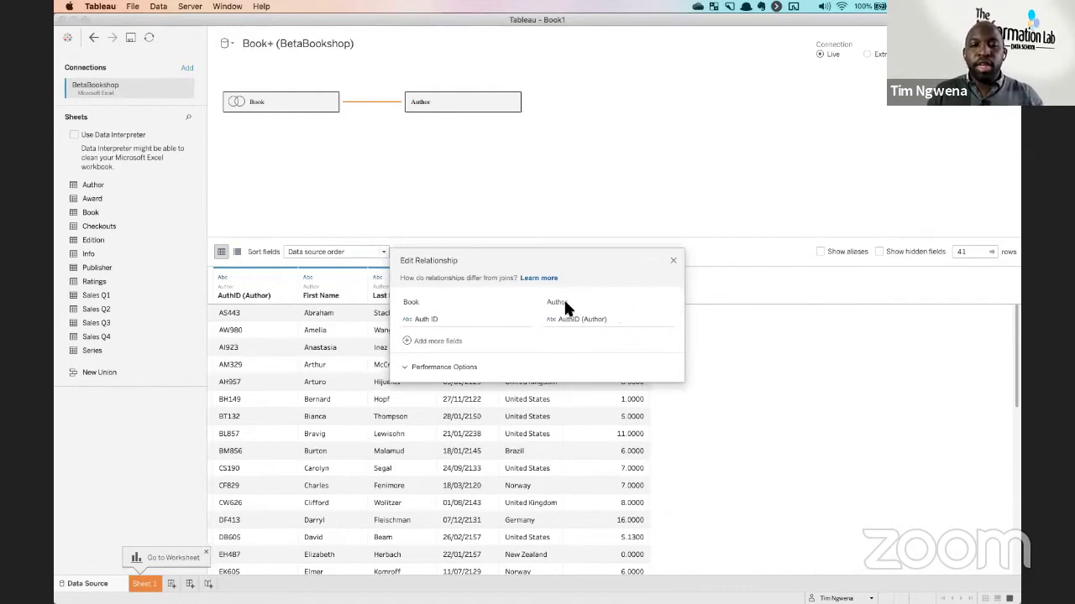
{"action": "left_click", "coordinate": [675, 256]}
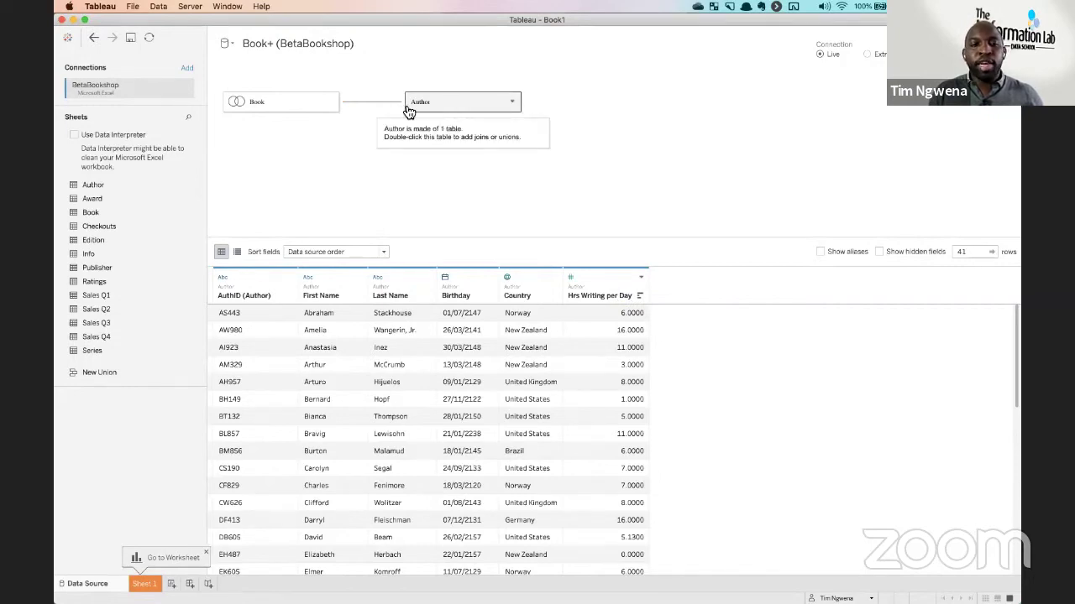
Review the Book table's combined Award, Book and Info columns, and view the Author table's data.
{"action": "left_click", "coordinate": [319, 205]}
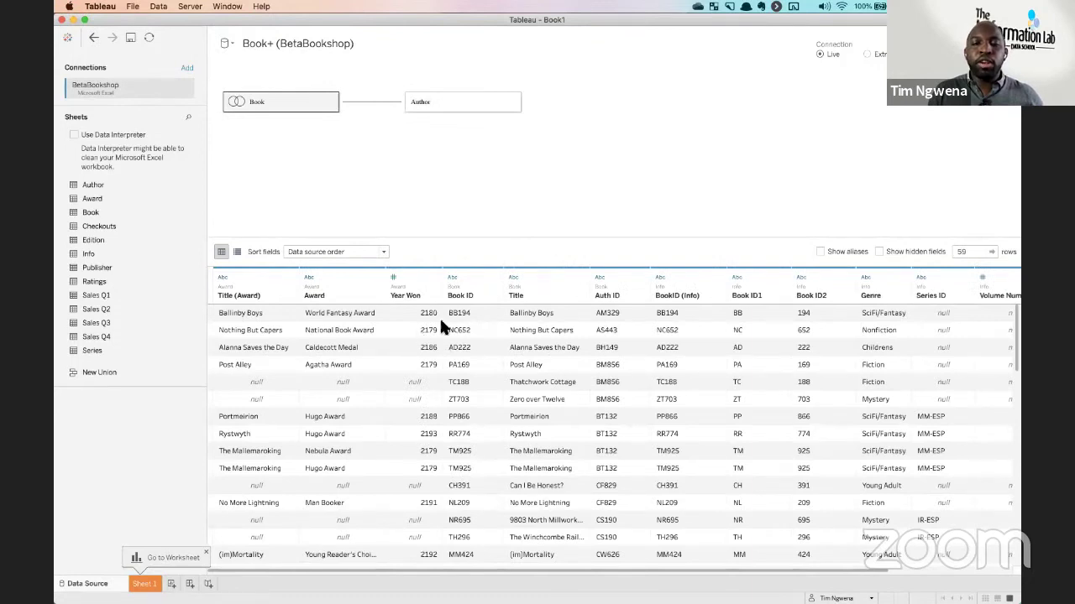
{"action": "left_click_drag", "start_coordinate": [364, 572], "coordinate": [484, 570]}
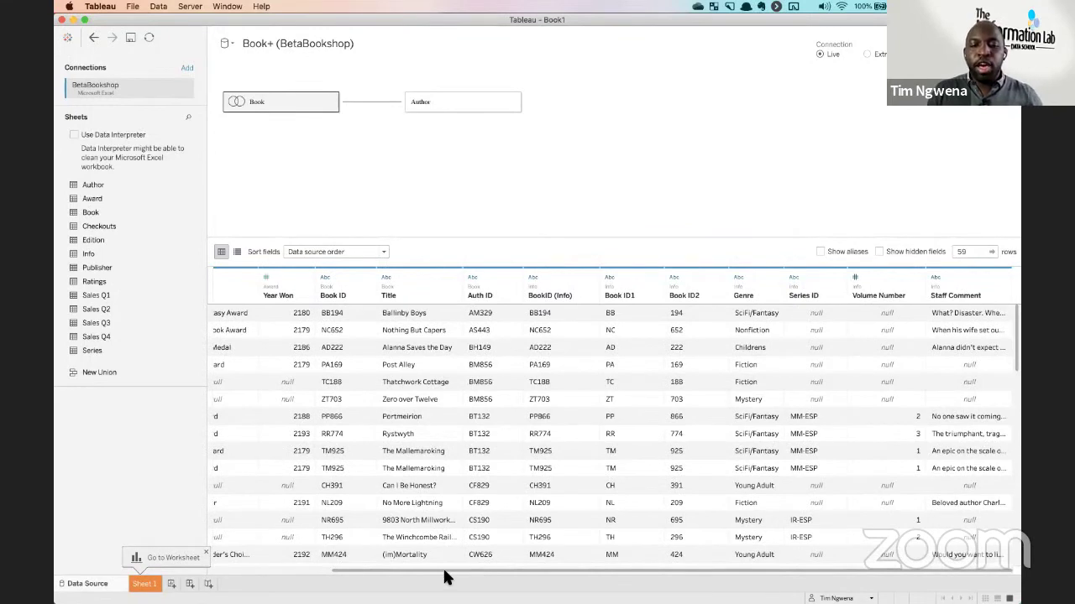
{"action": "left_click_drag", "start_coordinate": [446, 575], "coordinate": [288, 574]}
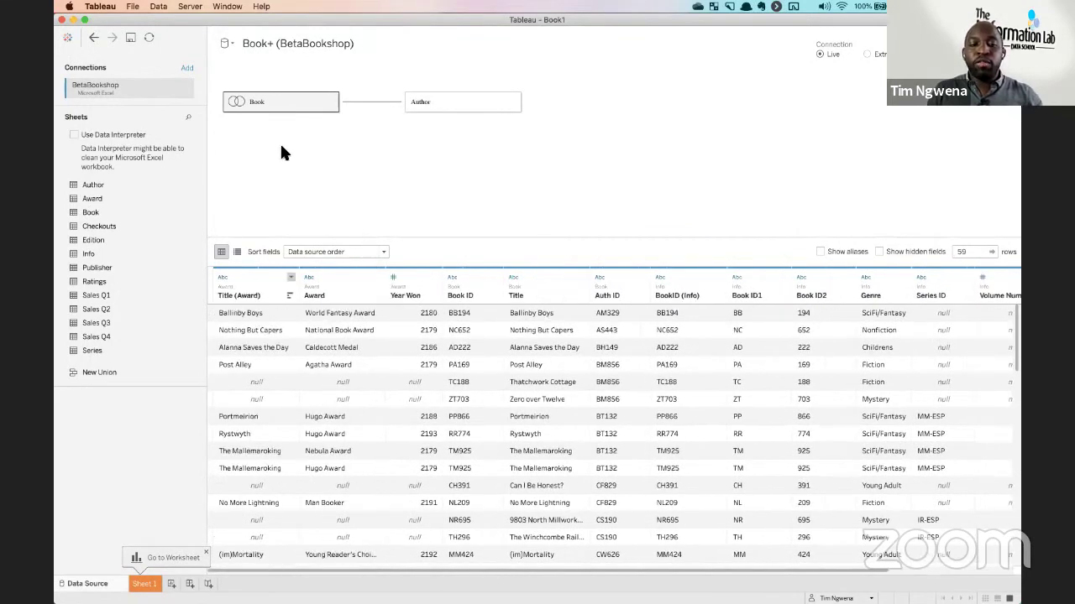
{"action": "left_click", "coordinate": [446, 106]}
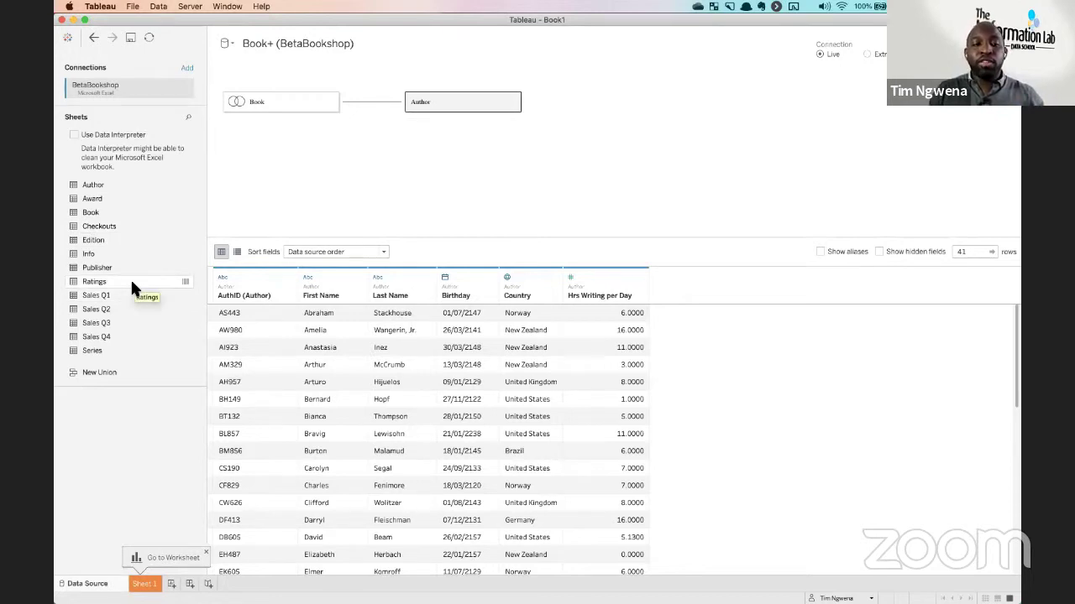
Open Sheet 1, widen the data pane and inspect the Author table's Hrs Writing per Day and Author (Count) fields.
{"action": "left_click", "coordinate": [145, 585]}
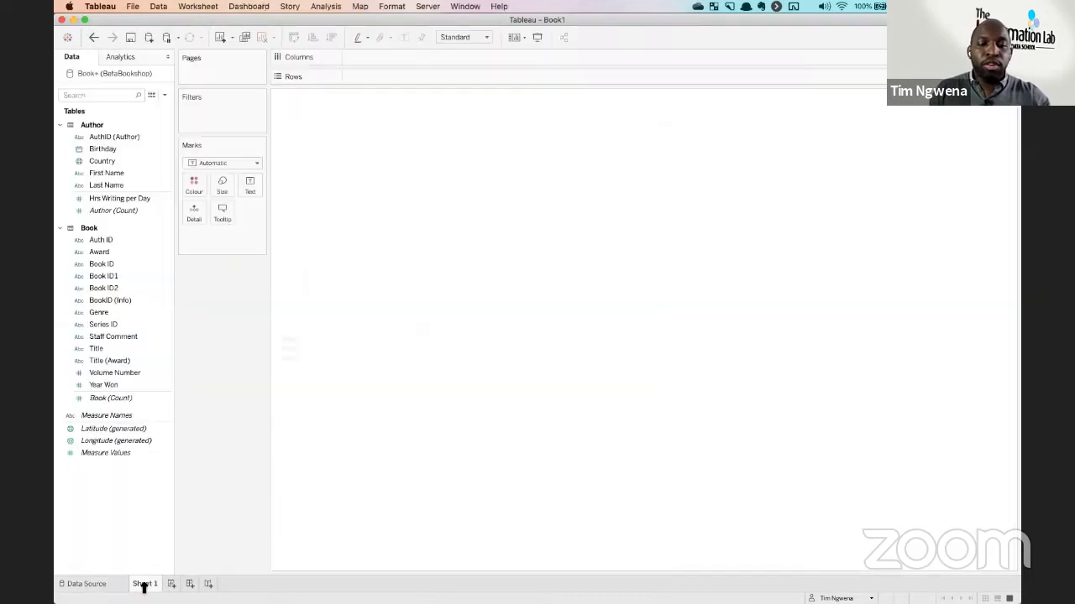
{"action": "left_click_drag", "start_coordinate": [175, 265], "coordinate": [250, 281]}
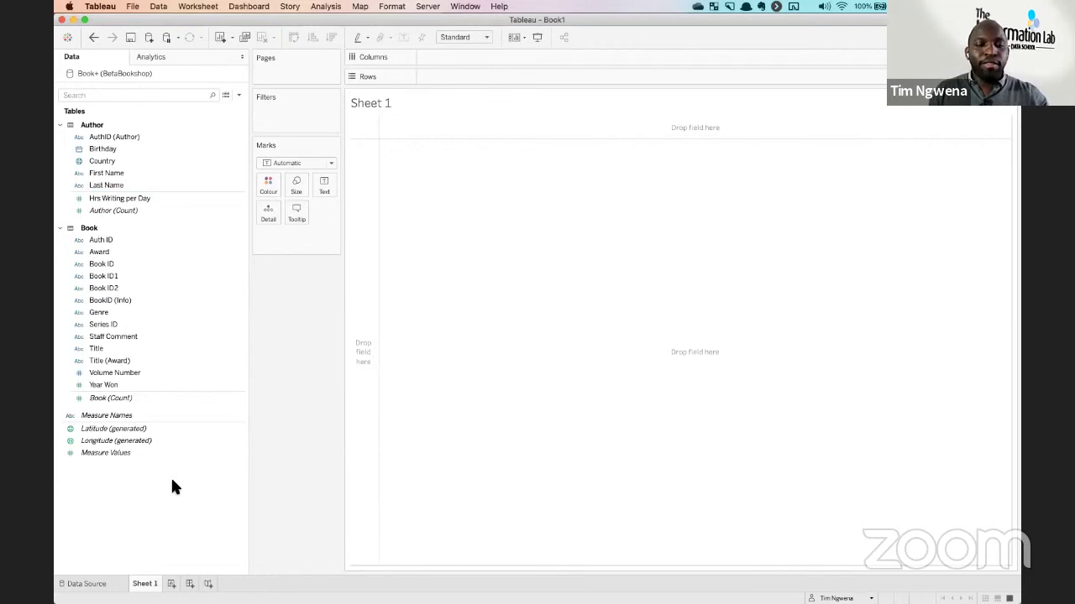
{"action": "left_click_drag", "start_coordinate": [76, 429], "coordinate": [387, 352]}
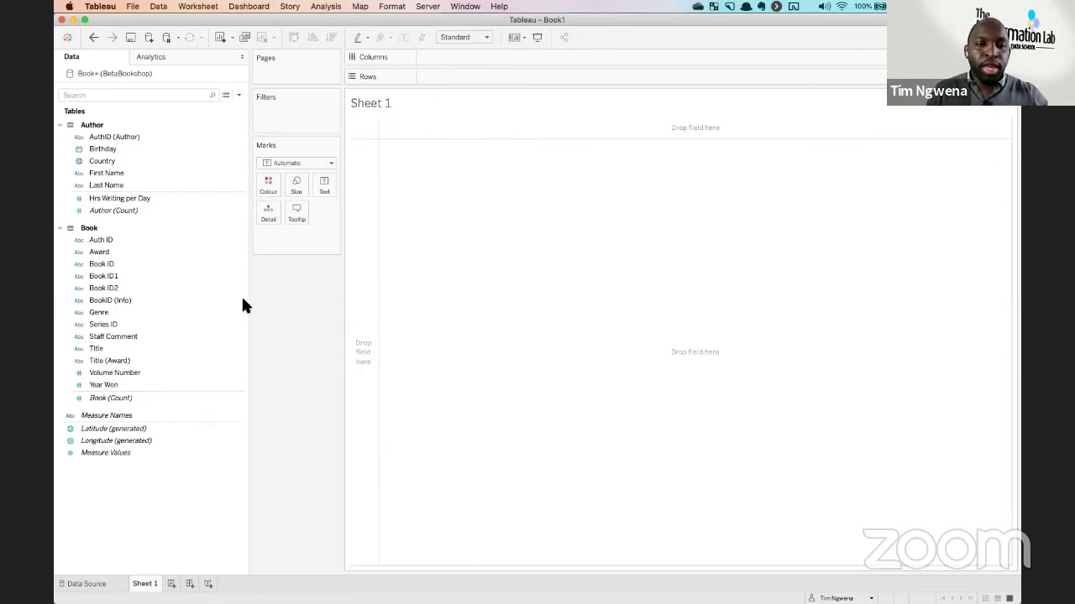
{"action": "left_click", "coordinate": [118, 199]}
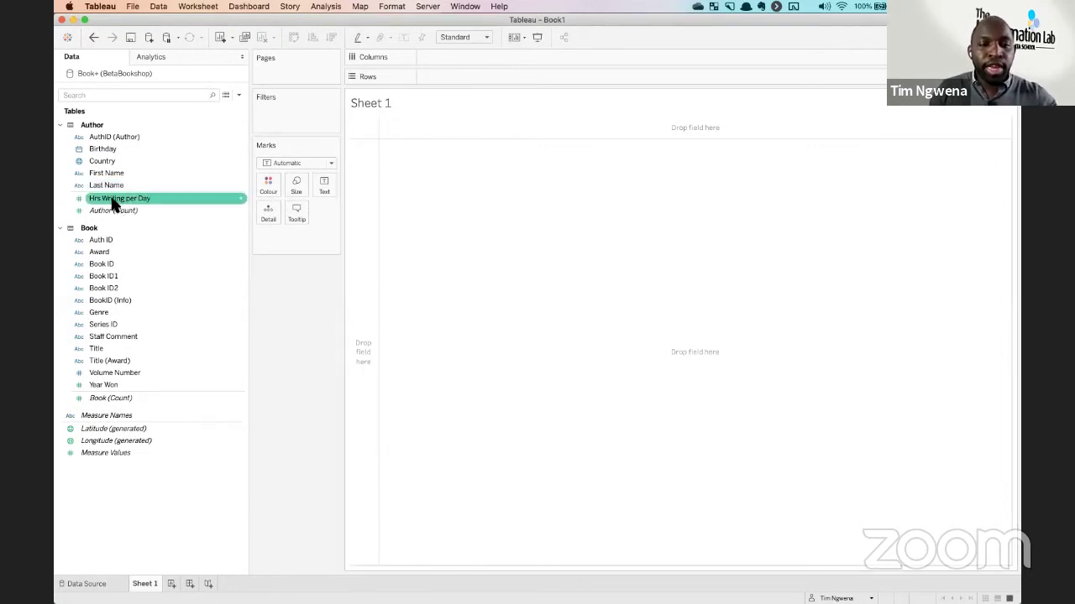
{"action": "mouse_move", "coordinate": [115, 204]}
{"action": "left_mouse_down"}
{"action": "mouse_move", "coordinate": [110, 178]}
{"action": "mouse_move", "coordinate": [123, 222]}
{"action": "mouse_move", "coordinate": [101, 207]}
{"action": "mouse_move", "coordinate": [102, 173]}
{"action": "mouse_move", "coordinate": [117, 206]}
{"action": "left_mouse_up"}
{"action": "left_click", "coordinate": [190, 197]}
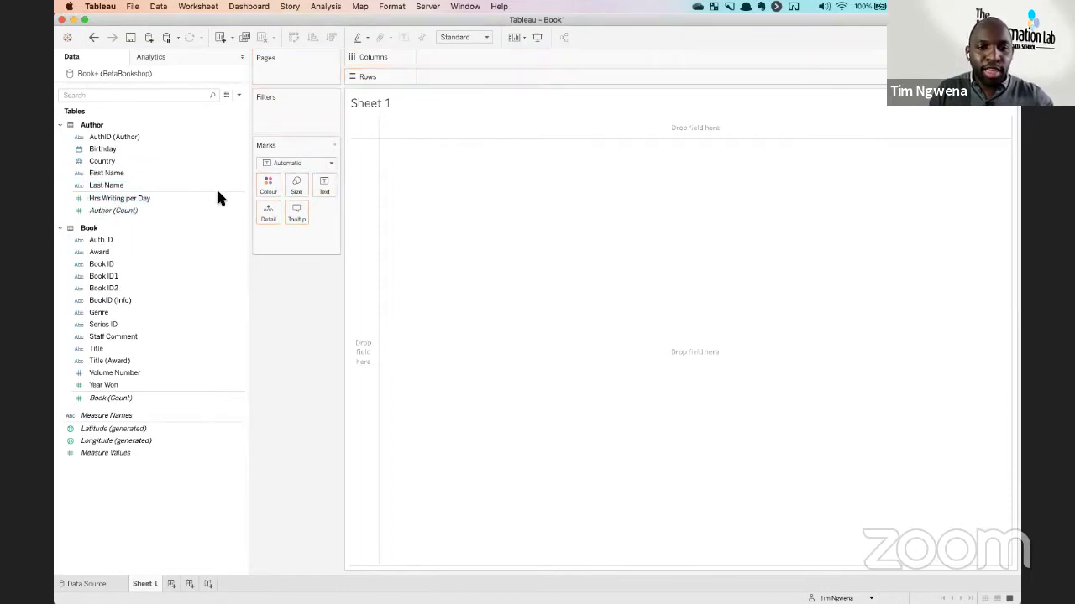
{"action": "left_click", "coordinate": [217, 199]}
{"action": "left_click", "coordinate": [226, 202]}
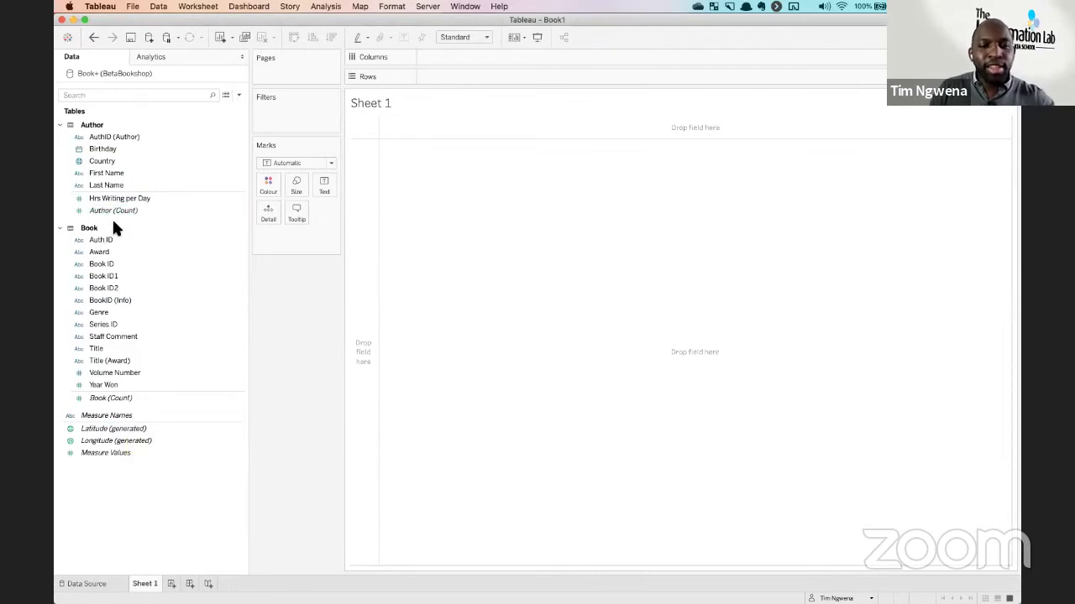
{"action": "mouse_move", "coordinate": [110, 210]}
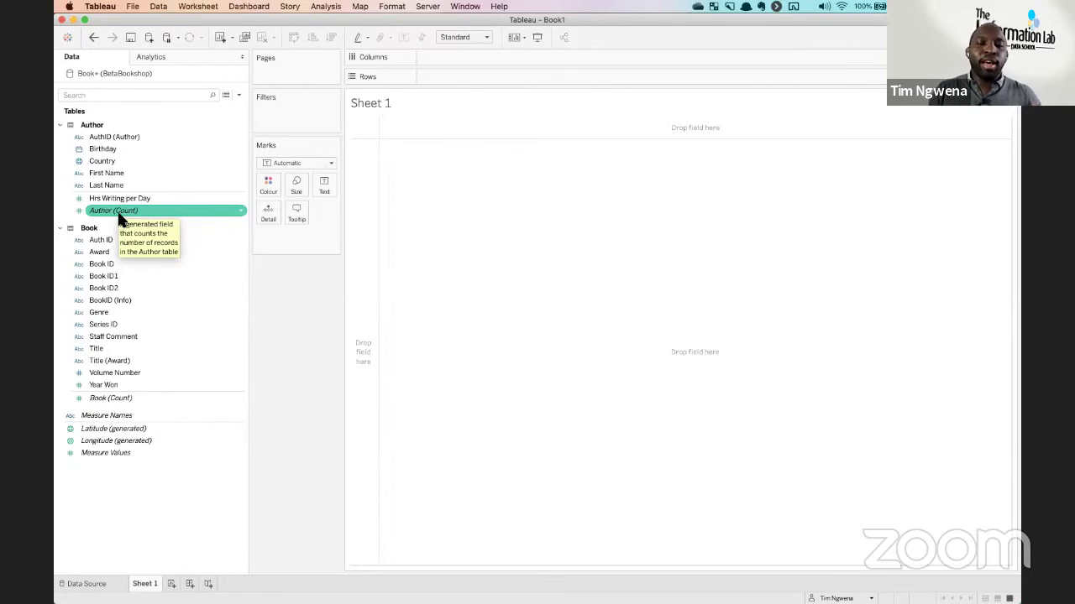
Create a calculated field named "number of records" with the formula 1.
{"action": "left_click", "coordinate": [173, 509]}
{"action": "right_click", "coordinate": [166, 388]}
{"action": "left_click", "coordinate": [225, 393]}
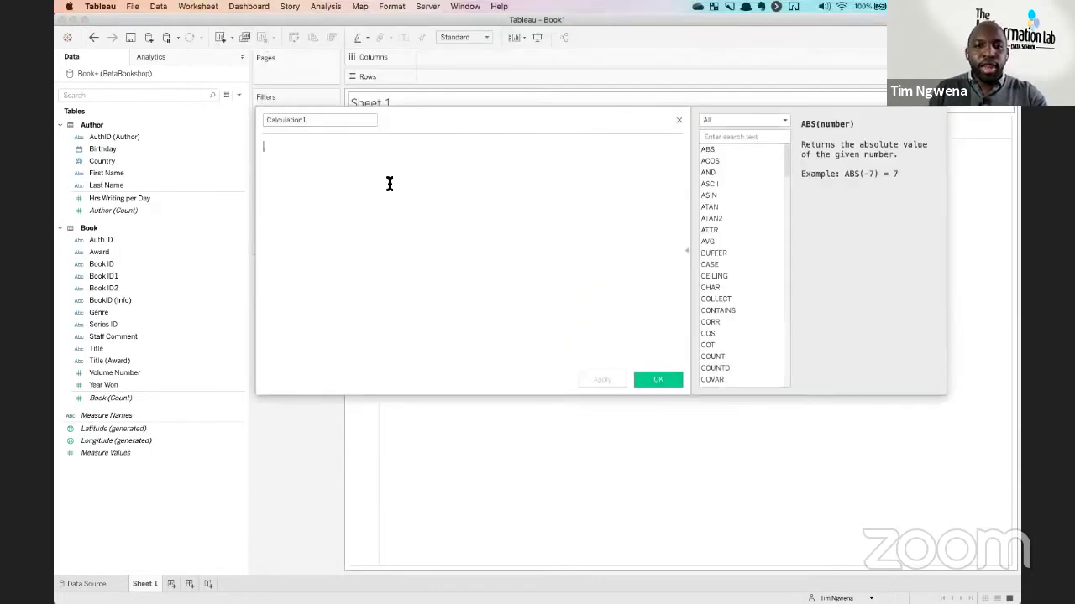
{"action": "type", "text": "1"}
{"action": "left_click", "coordinate": [317, 120]}
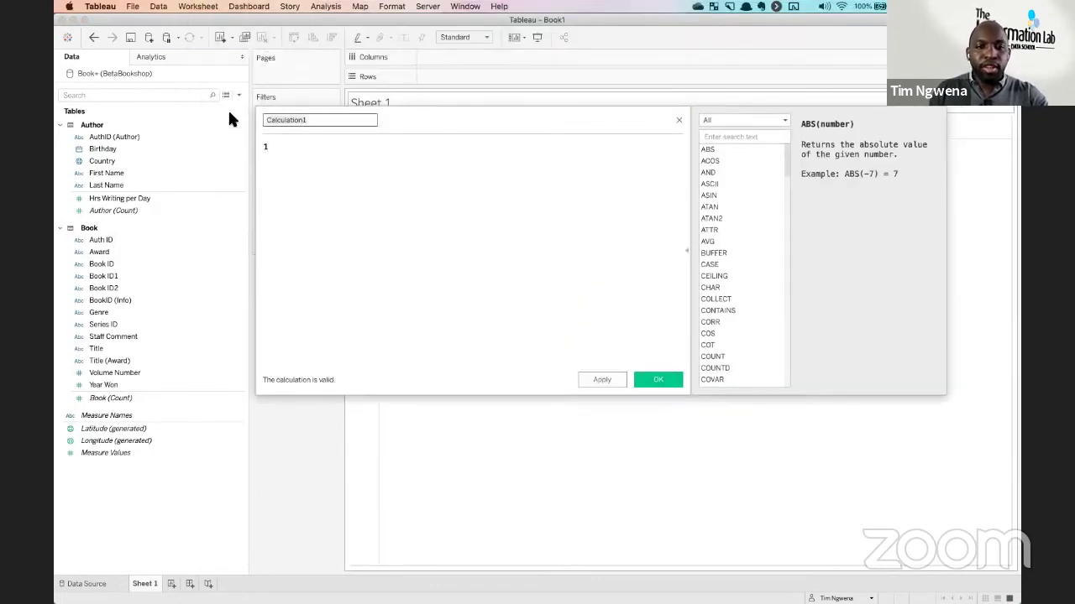
{"action": "type", "text": "number o"}
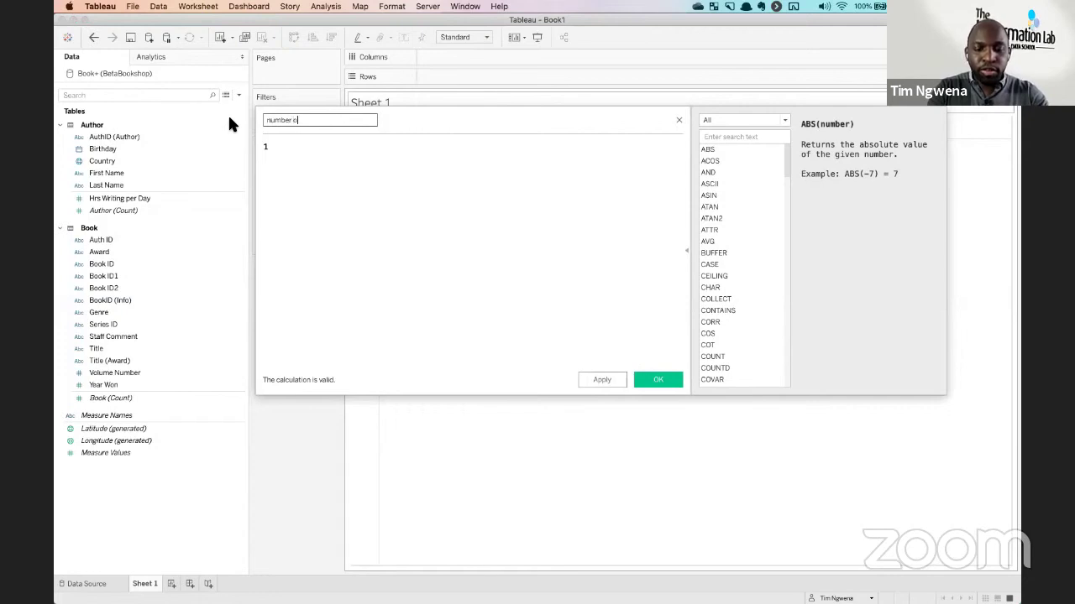
{"action": "type", "text": "f records"}
{"action": "left_click", "coordinate": [681, 380]}
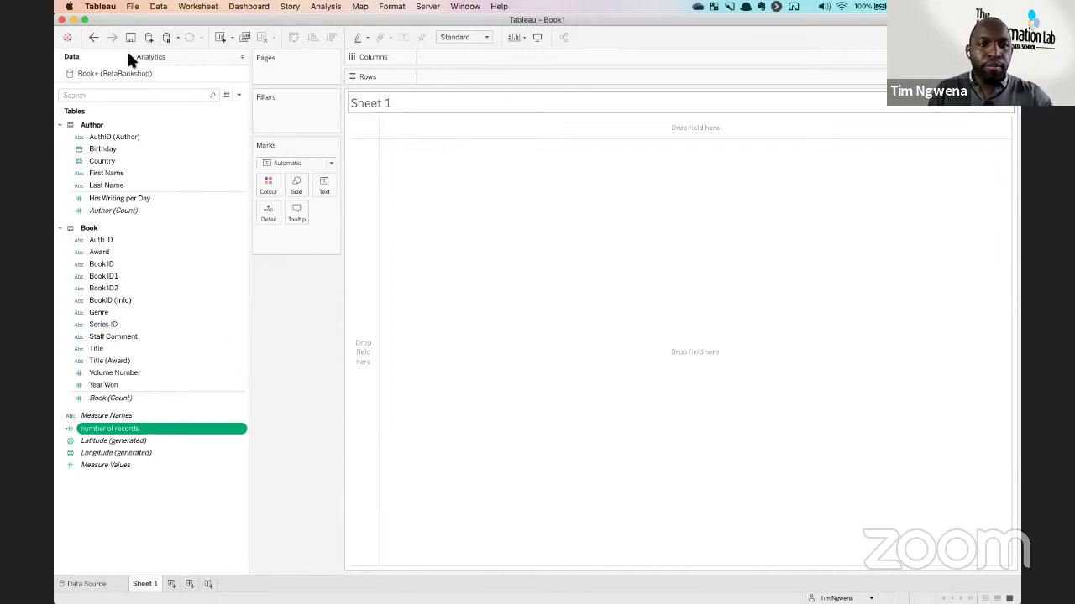
Open the workbook Step Line Chart_ Quick Tip_v2019.1.twbx from the Desktop's 2020-2 folder.
{"action": "left_click", "coordinate": [133, 6]}
{"action": "left_click", "coordinate": [460, 129]}
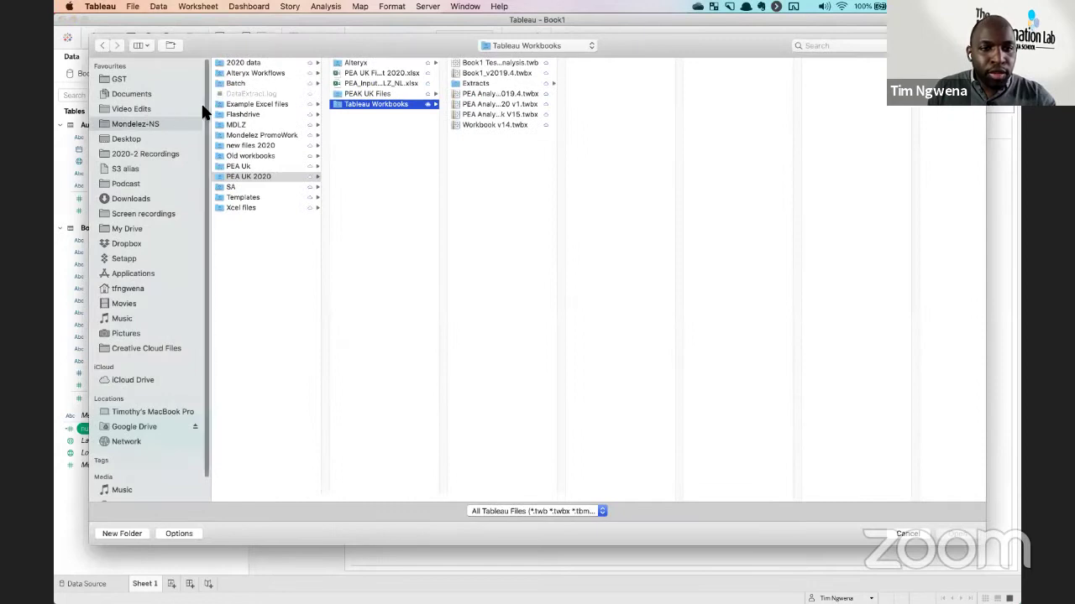
{"action": "key", "text": "super+shift+d"}
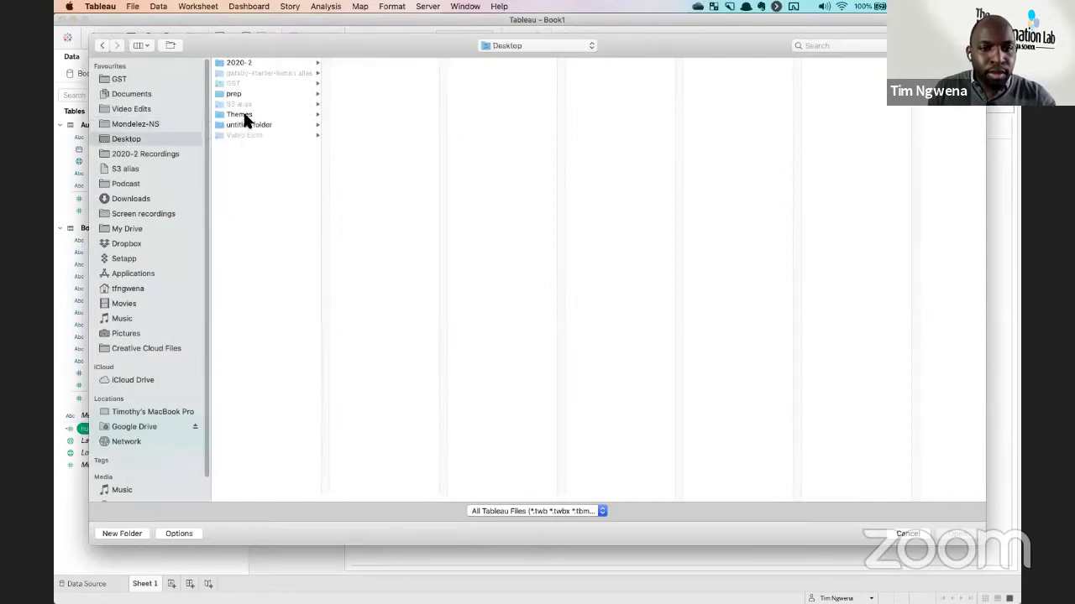
{"action": "left_click", "coordinate": [239, 62]}
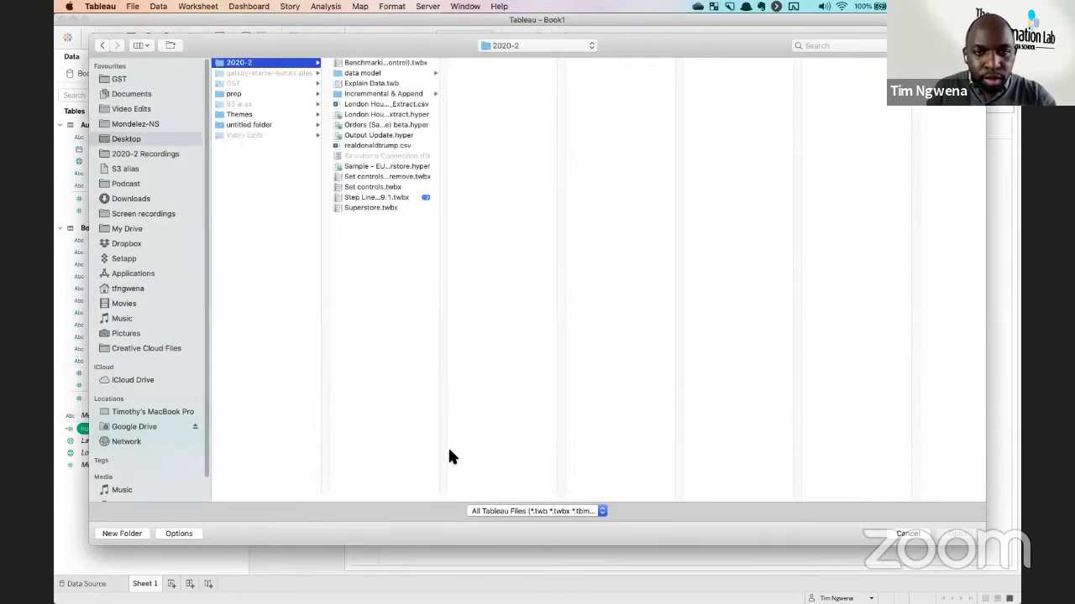
{"action": "left_click_drag", "start_coordinate": [446, 497], "coordinate": [563, 490]}
{"action": "left_click", "coordinate": [387, 198]}
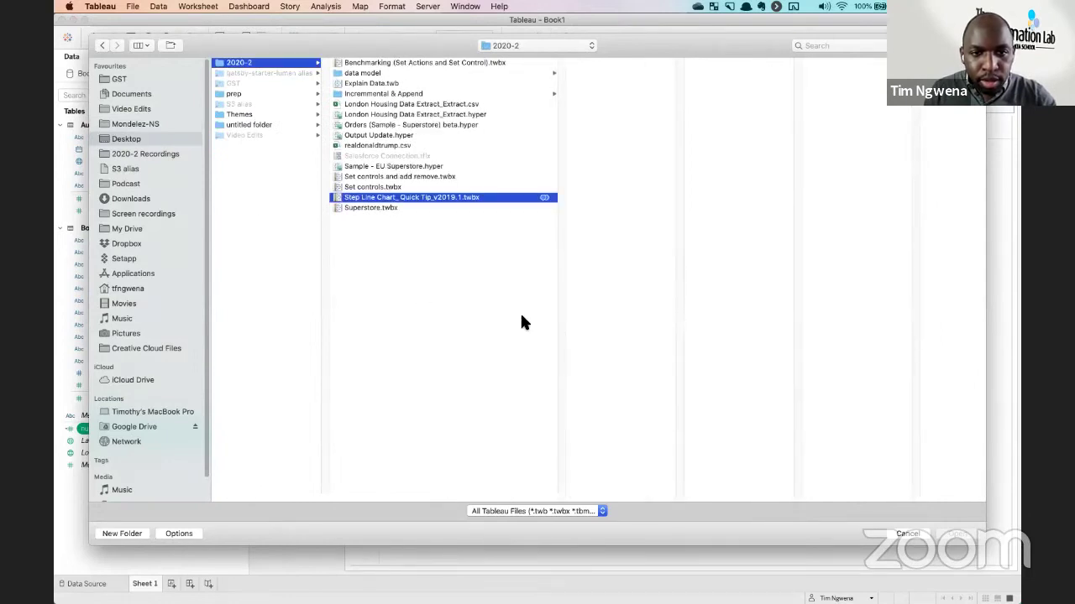
{"action": "left_click", "coordinate": [956, 535]}
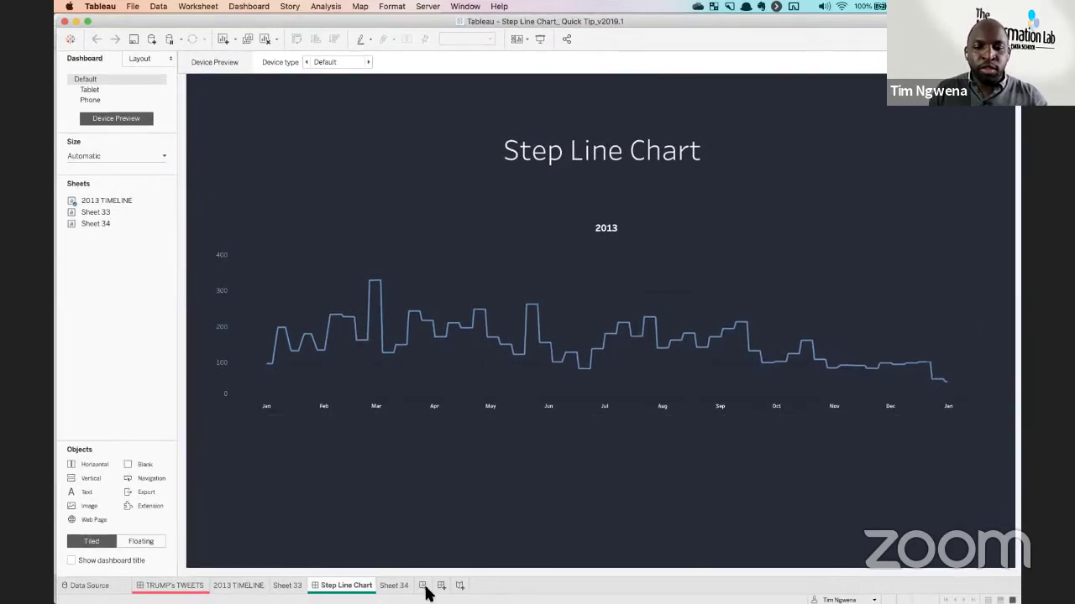
Go to Sheet 34 and inspect the Number of Records and Measure Values fields' descriptions.
{"action": "left_click", "coordinate": [394, 586]}
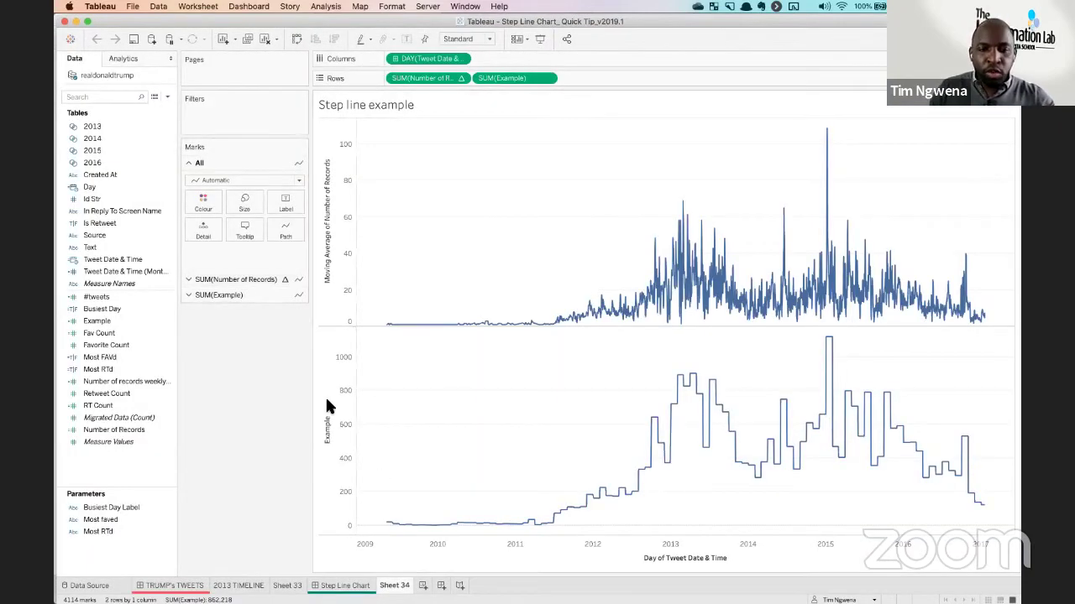
{"action": "left_click", "coordinate": [115, 139]}
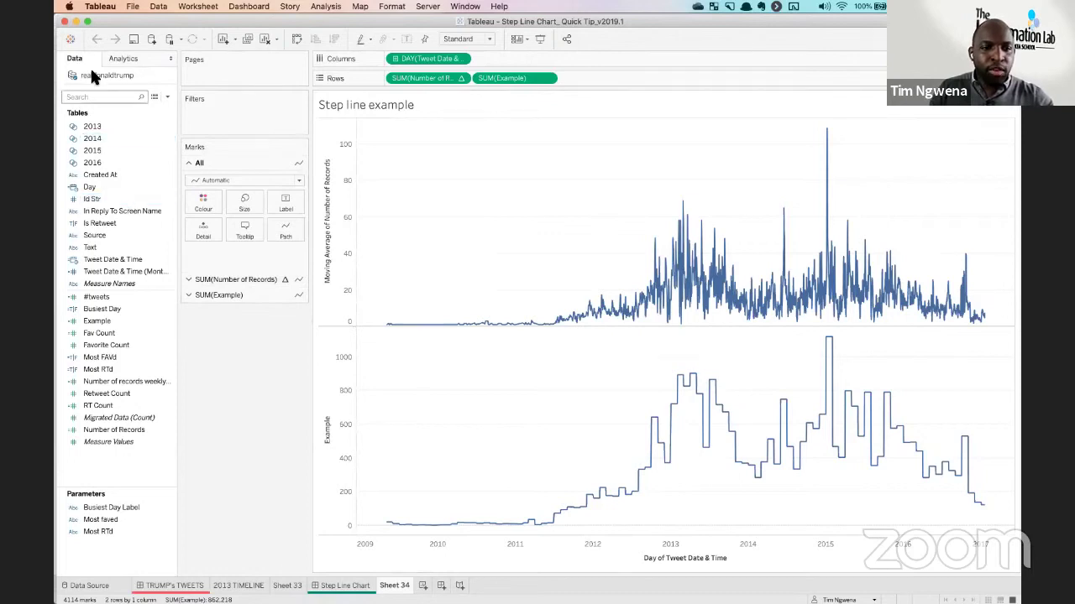
{"action": "left_click", "coordinate": [99, 432]}
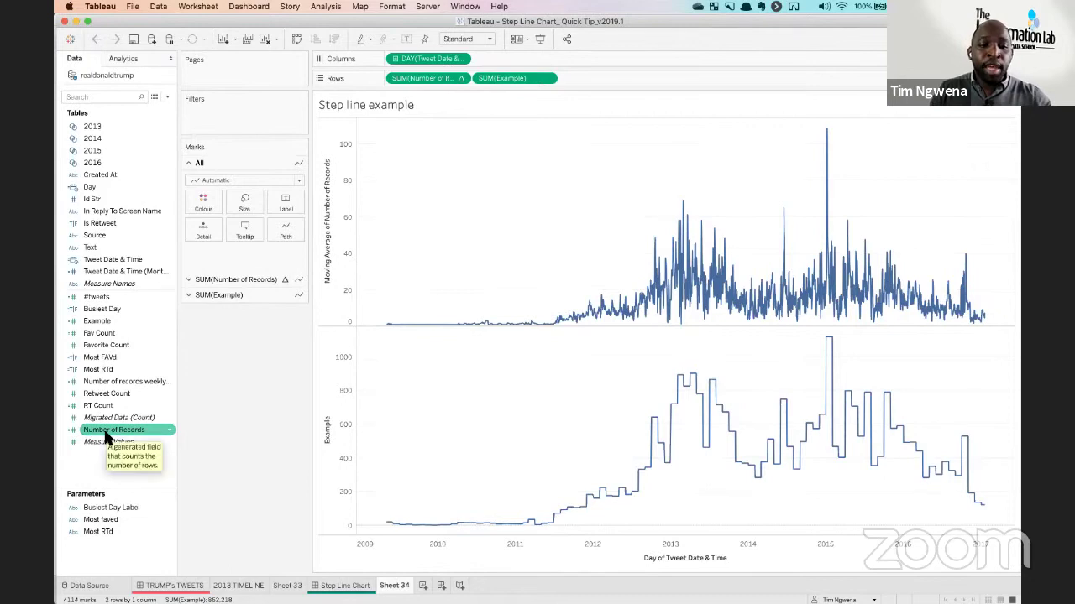
{"action": "left_click", "coordinate": [115, 442]}
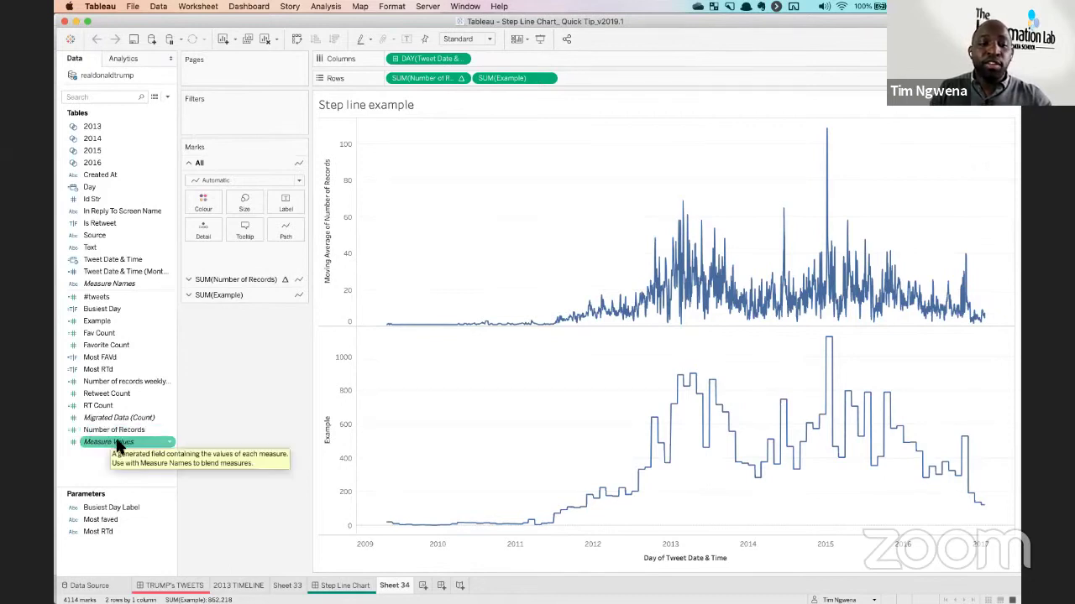
Open the realdonaldtrump data source for editing and agree to edit its connection information.
{"action": "left_click", "coordinate": [102, 84]}
{"action": "right_click", "coordinate": [105, 74]}
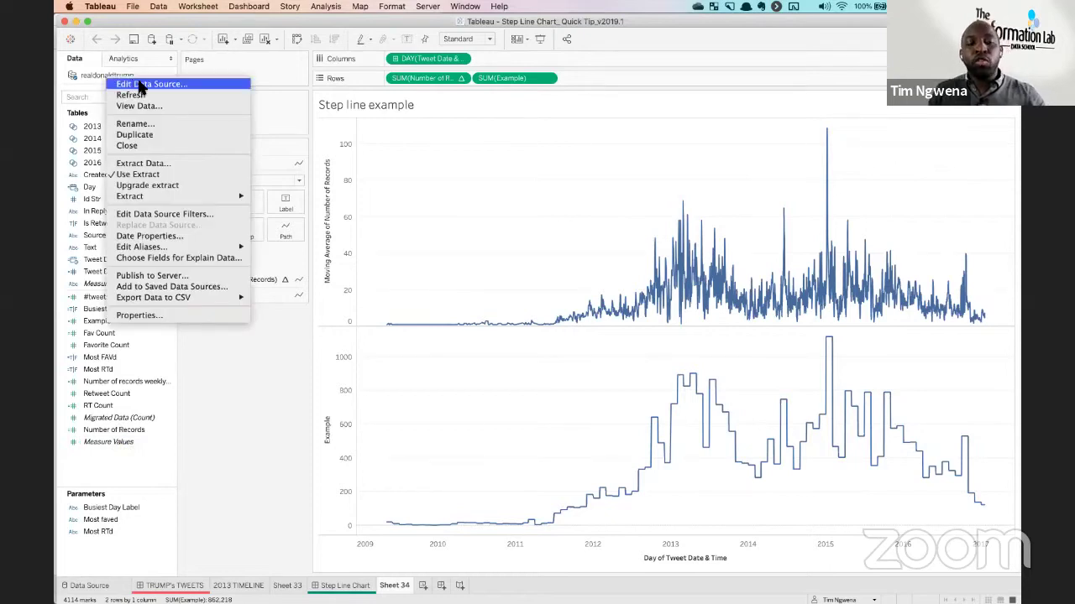
{"action": "left_click", "coordinate": [141, 88]}
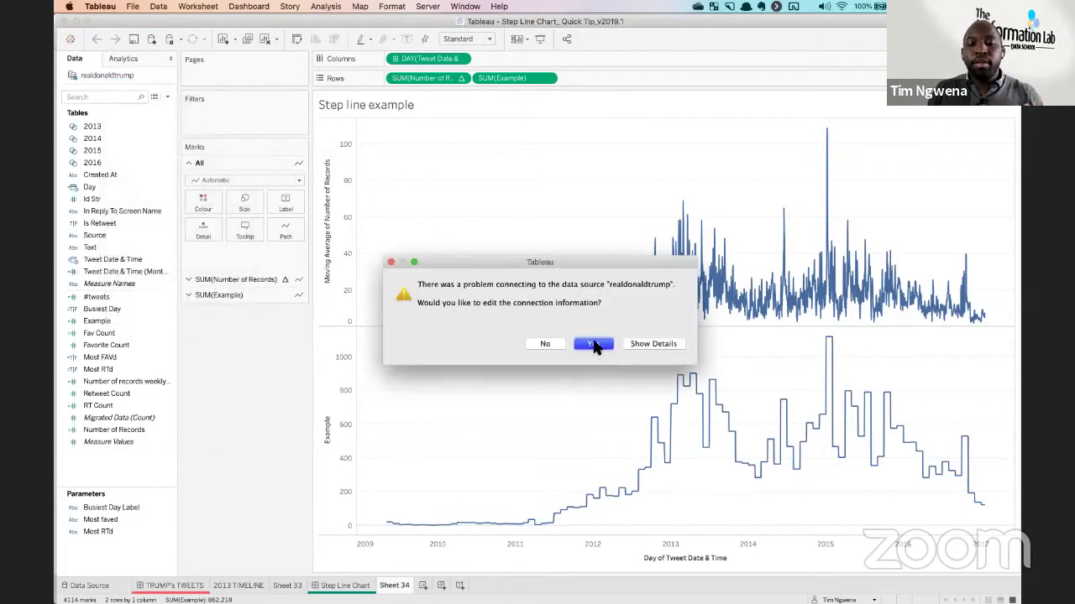
{"action": "left_click", "coordinate": [593, 344]}
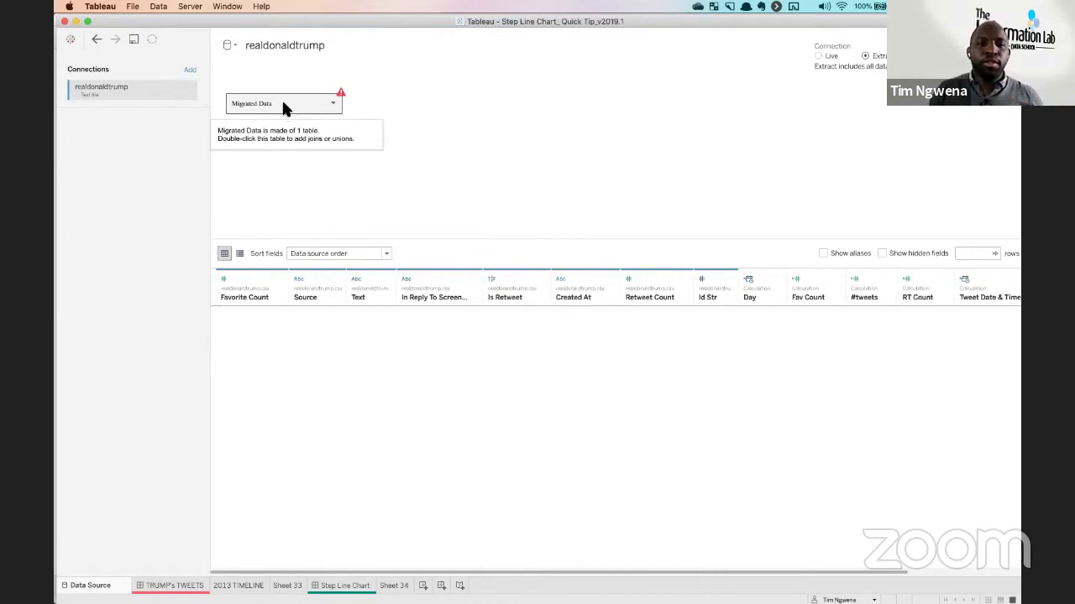
Edit the realdonaldtrump connection to use realdonaldtrump.csv from the Desktop's 2020-2 folder.
{"action": "left_click", "coordinate": [184, 85]}
{"action": "key", "text": "Down"}
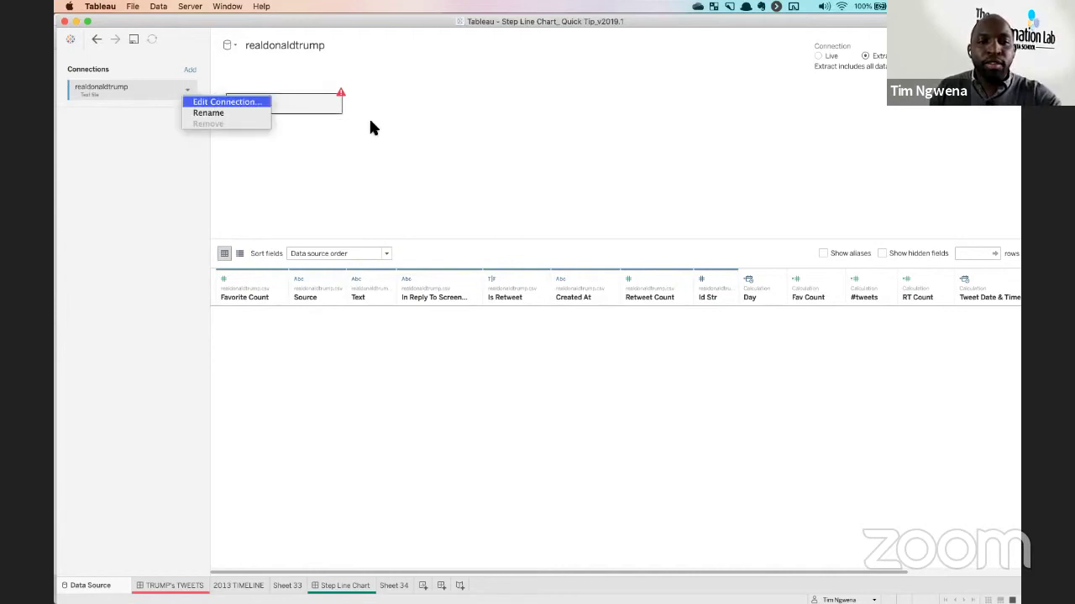
{"action": "key", "text": "Return"}
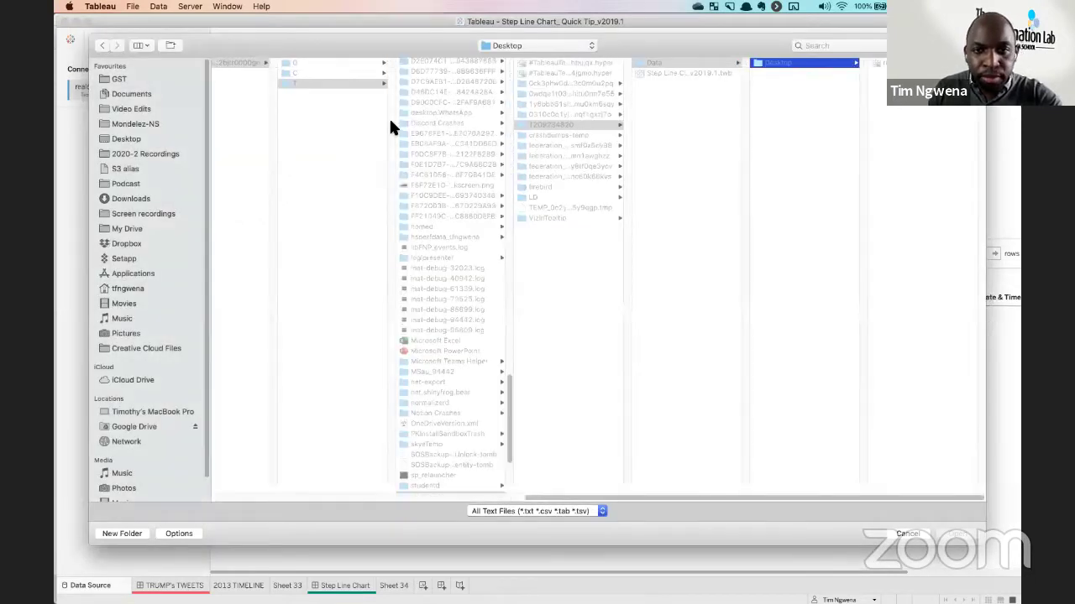
{"action": "left_click", "coordinate": [130, 141]}
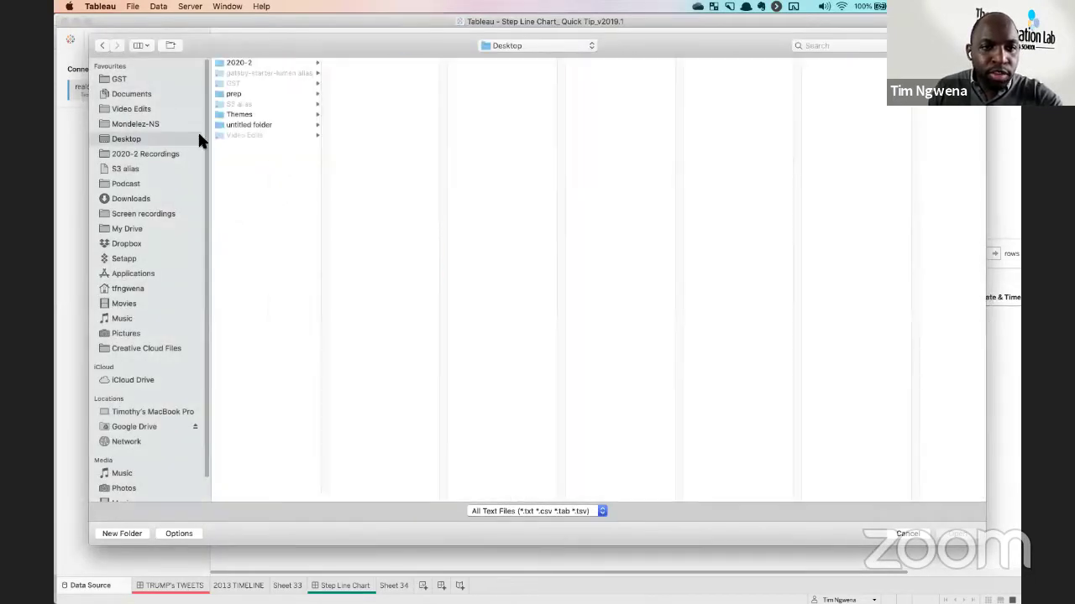
{"action": "left_click", "coordinate": [237, 62]}
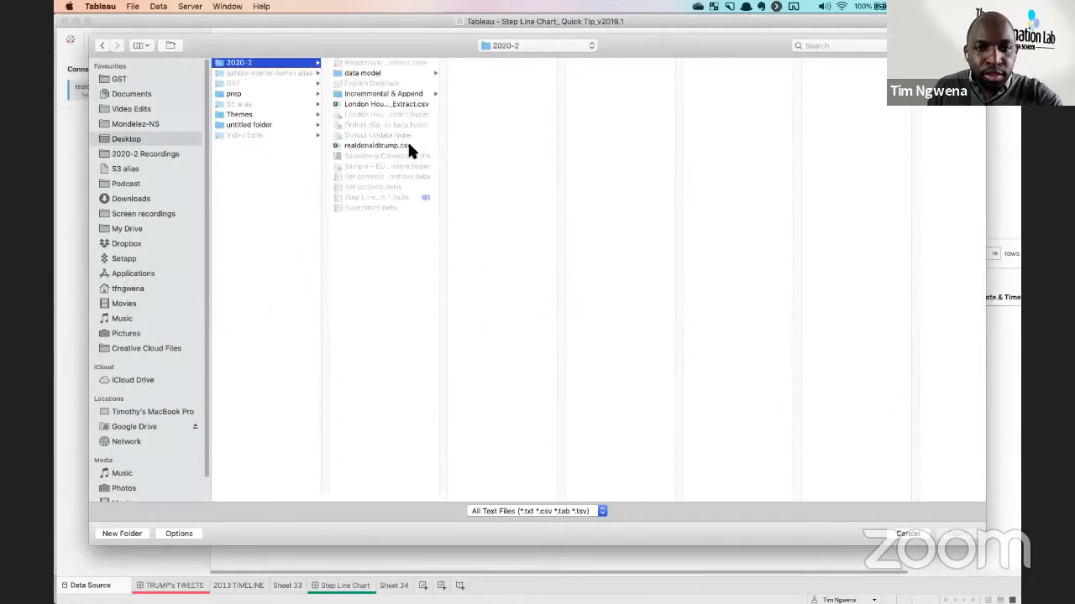
{"action": "left_click", "coordinate": [379, 145]}
{"action": "left_click", "coordinate": [961, 537]}
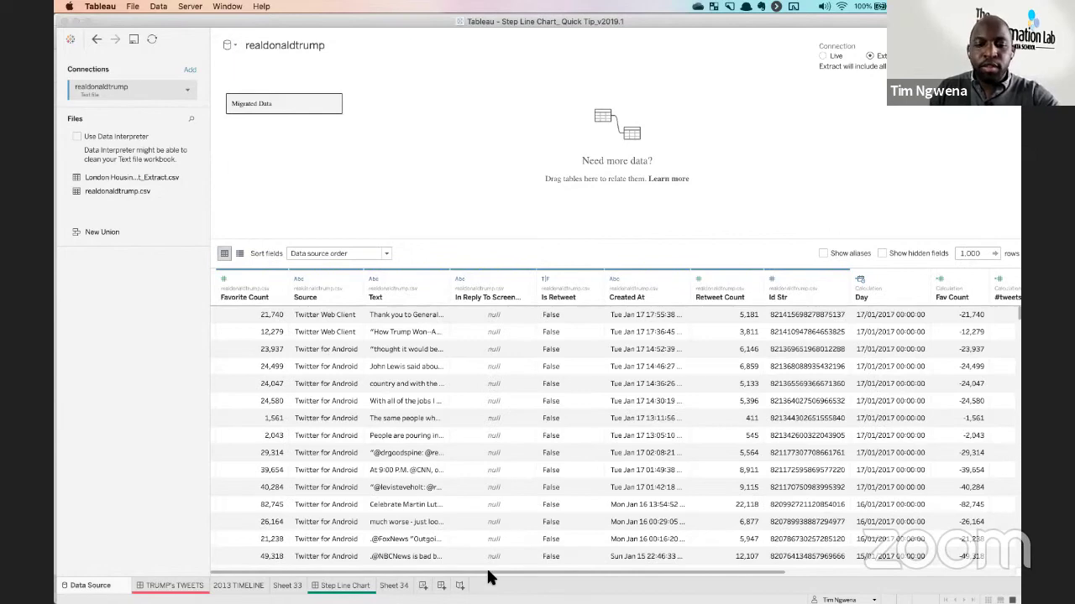
Look across the migrated data's columns in the data grid and close the Step Line Chart workbook.
{"action": "left_click_drag", "start_coordinate": [546, 576], "coordinate": [677, 578]}
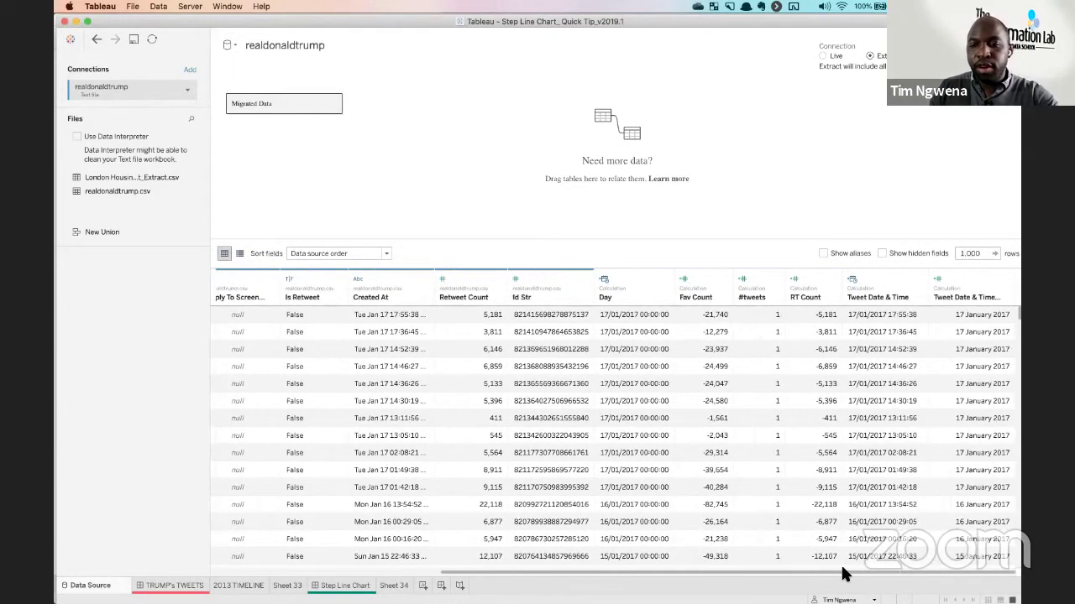
{"action": "left_click_drag", "start_coordinate": [474, 576], "coordinate": [306, 571]}
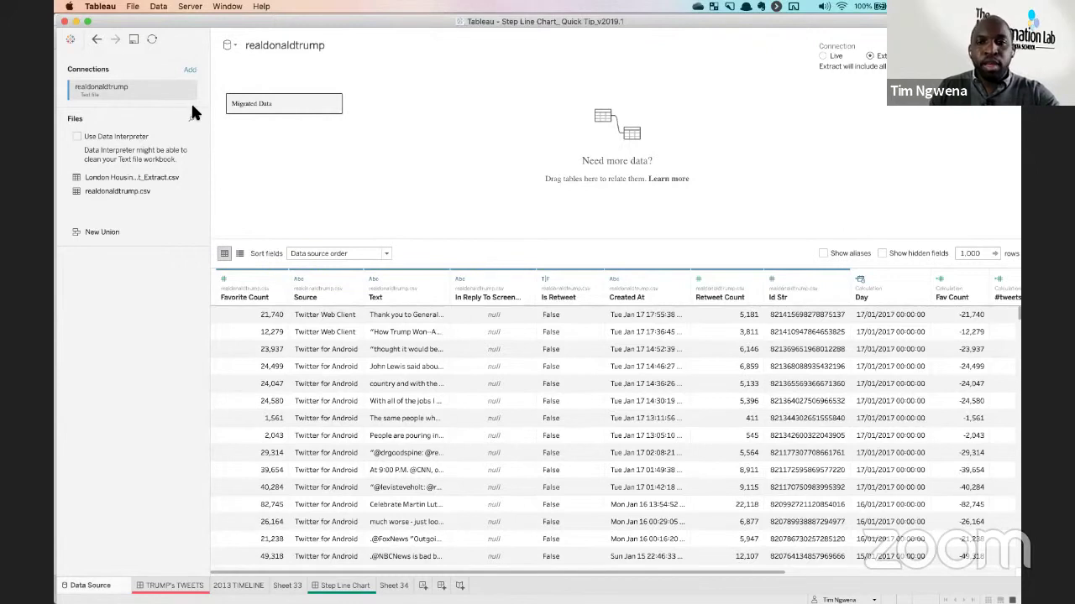
{"action": "left_click", "coordinate": [64, 25]}
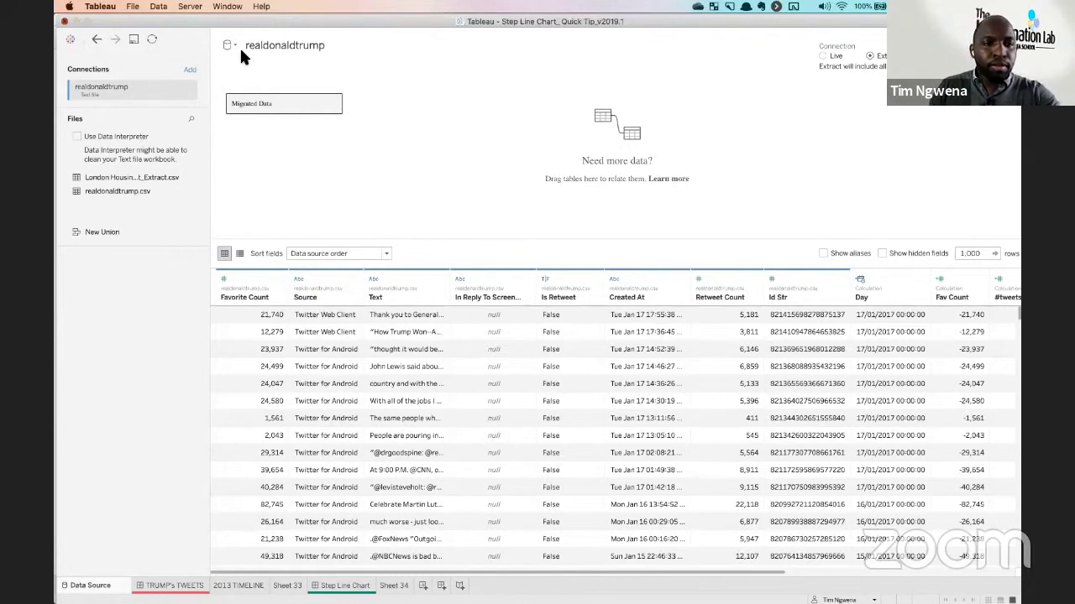
{"action": "left_click", "coordinate": [520, 318]}
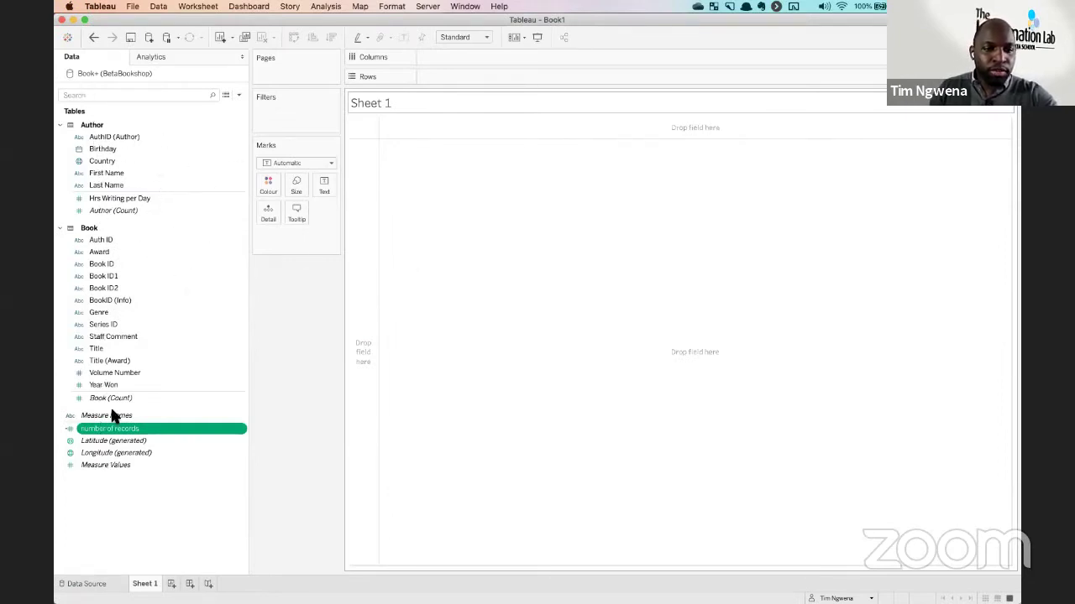
Create a calculated field in Book1 beginning with AVG([Hrs Writing per Day]).
{"action": "right_click", "coordinate": [139, 504]}
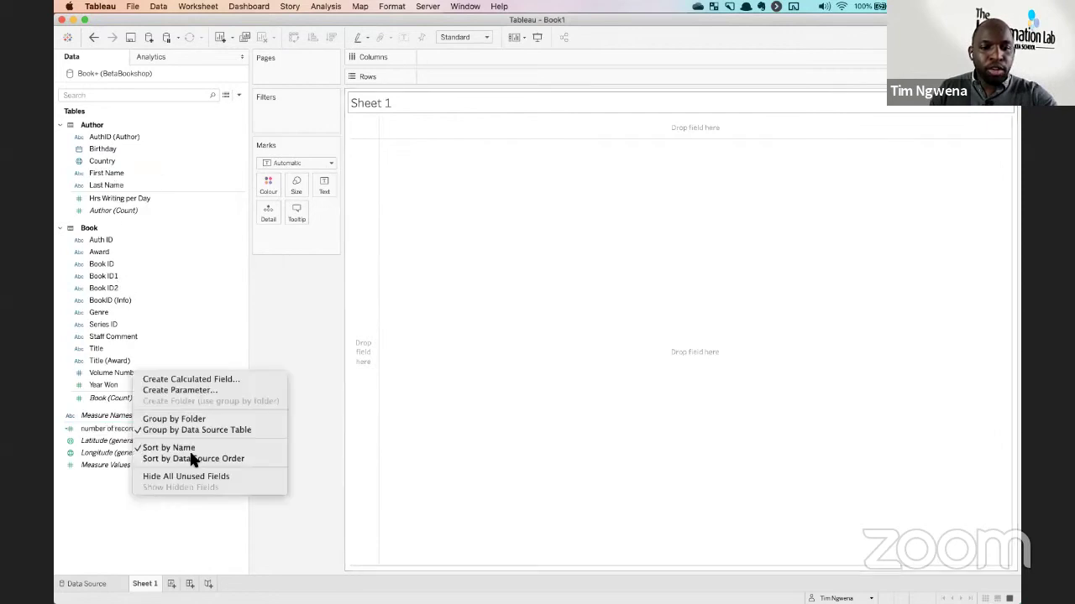
{"action": "left_click", "coordinate": [203, 380]}
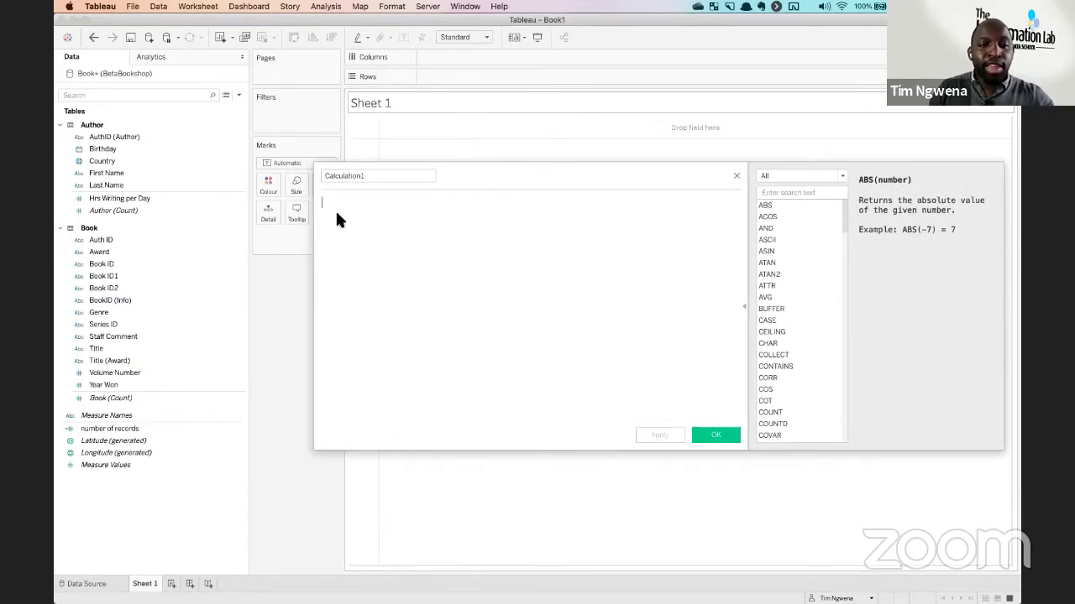
{"action": "left_click", "coordinate": [114, 198]}
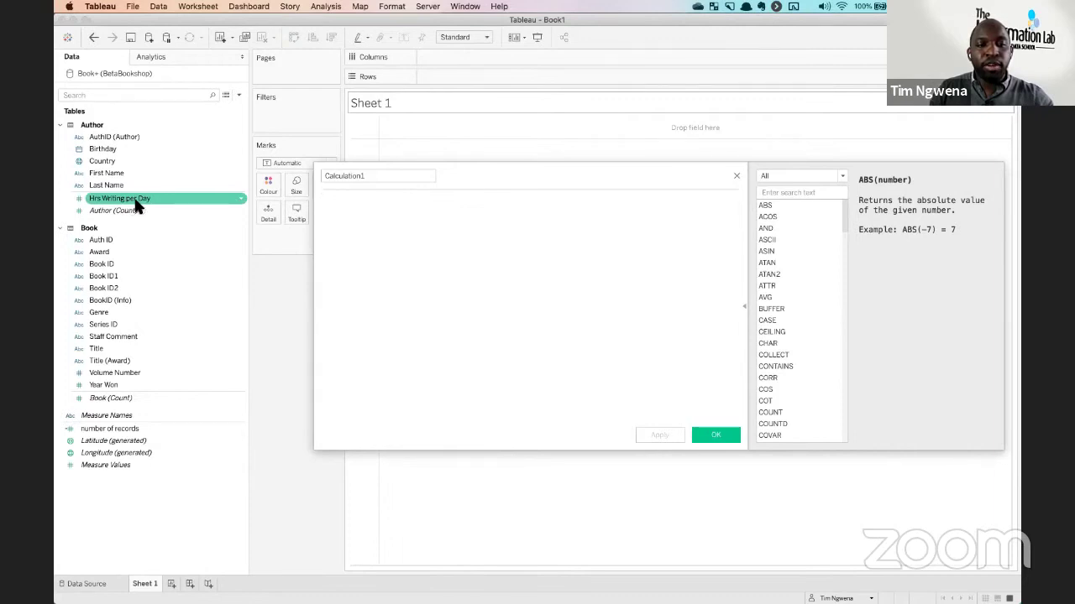
{"action": "left_click", "coordinate": [154, 398]}
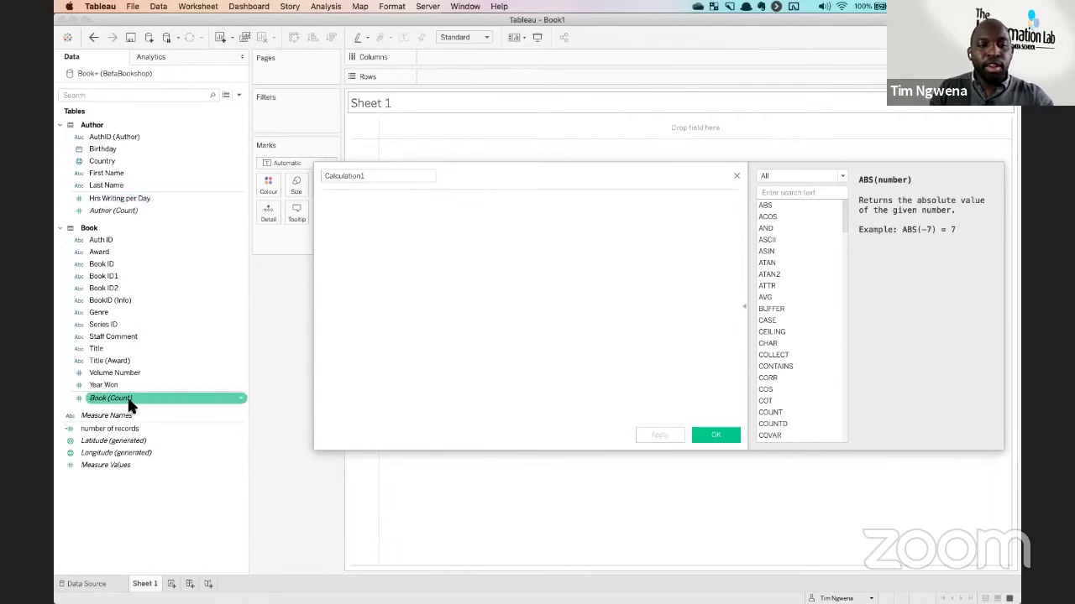
{"action": "left_click", "coordinate": [365, 205]}
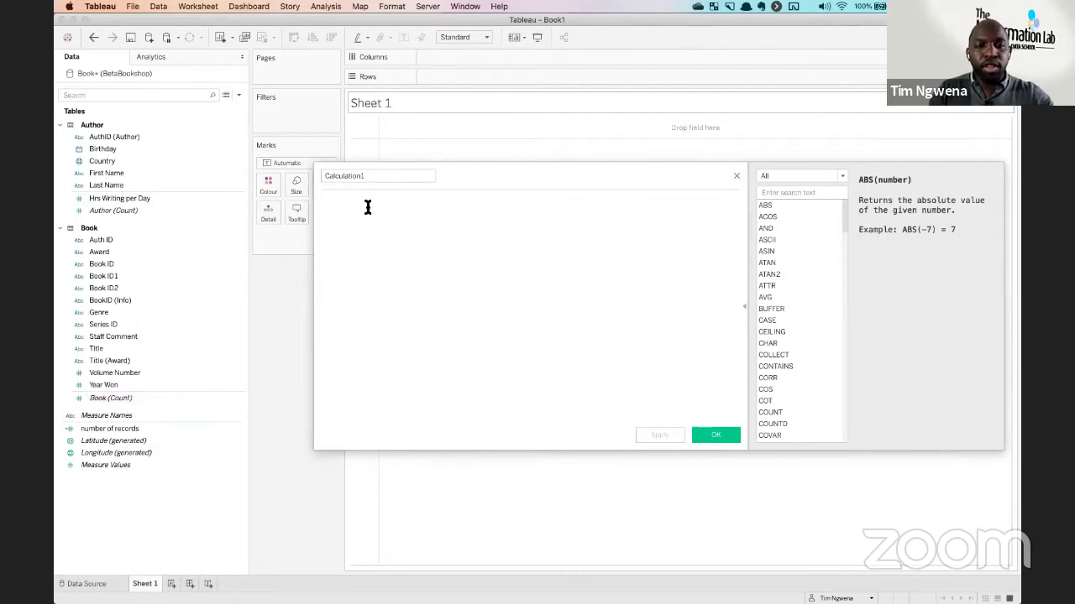
{"action": "type", "text": "avg"}
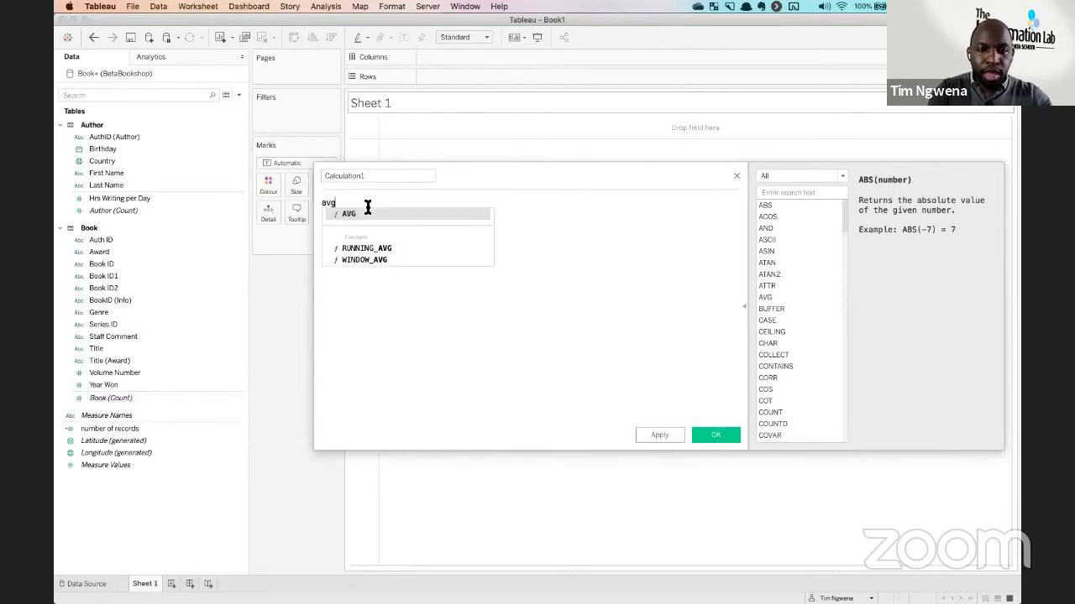
{"action": "key", "text": "Return"}
{"action": "left_click_drag", "start_coordinate": [129, 198], "coordinate": [339, 205]}
{"action": "left_click", "coordinate": [486, 208]}
Extend the formula to divide the average writing hours by avg(COUNT([Book])), using the Book (Count) field.
{"action": "type", "text": "/"}
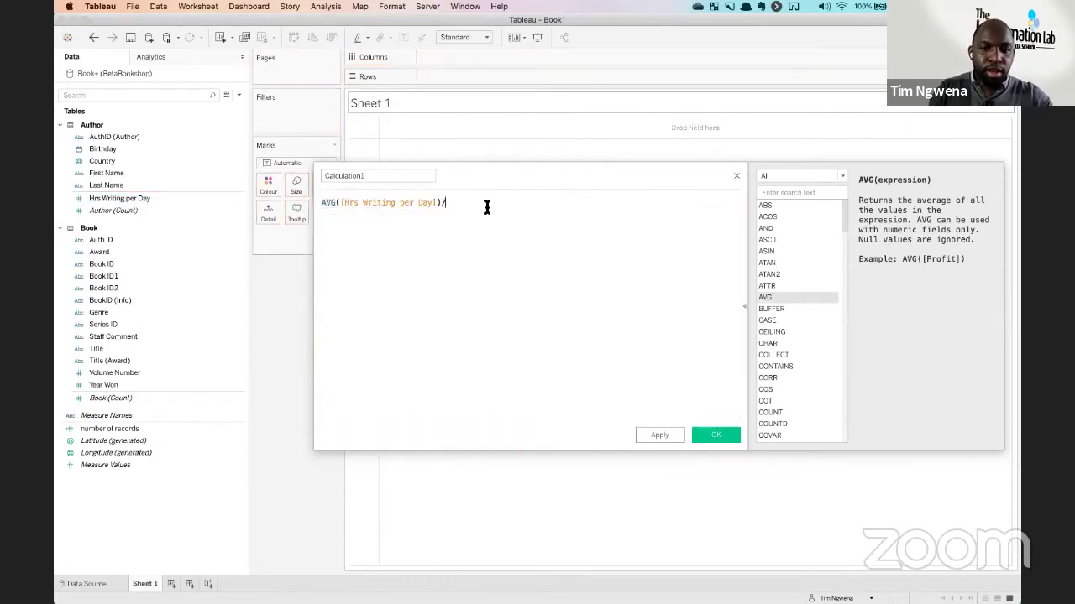
{"action": "type", "text": "avg"}
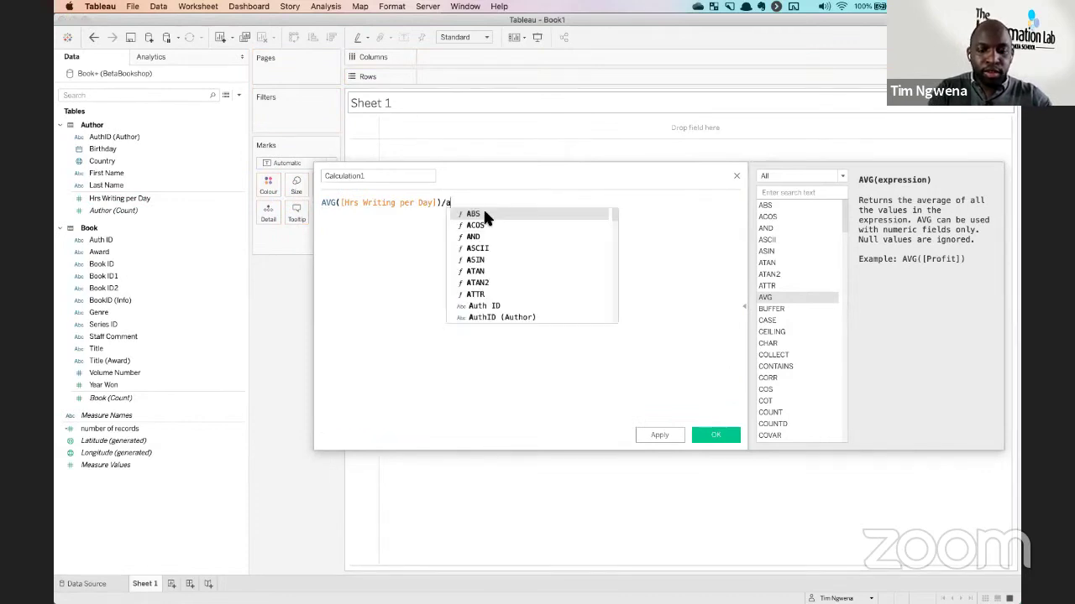
{"action": "type", "text": "("}
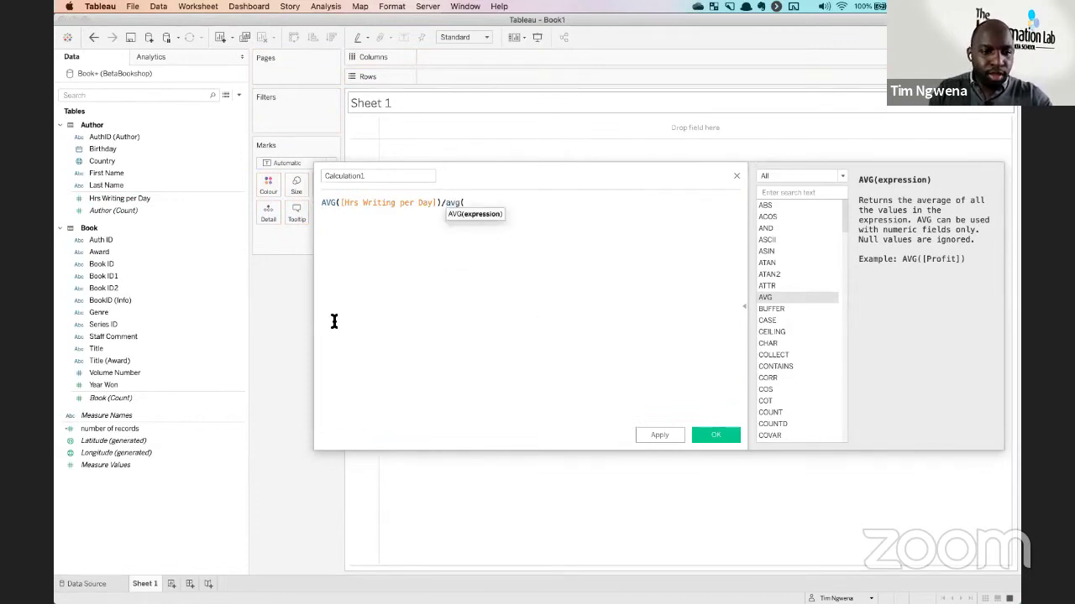
{"action": "left_click_drag", "start_coordinate": [134, 397], "coordinate": [470, 204]}
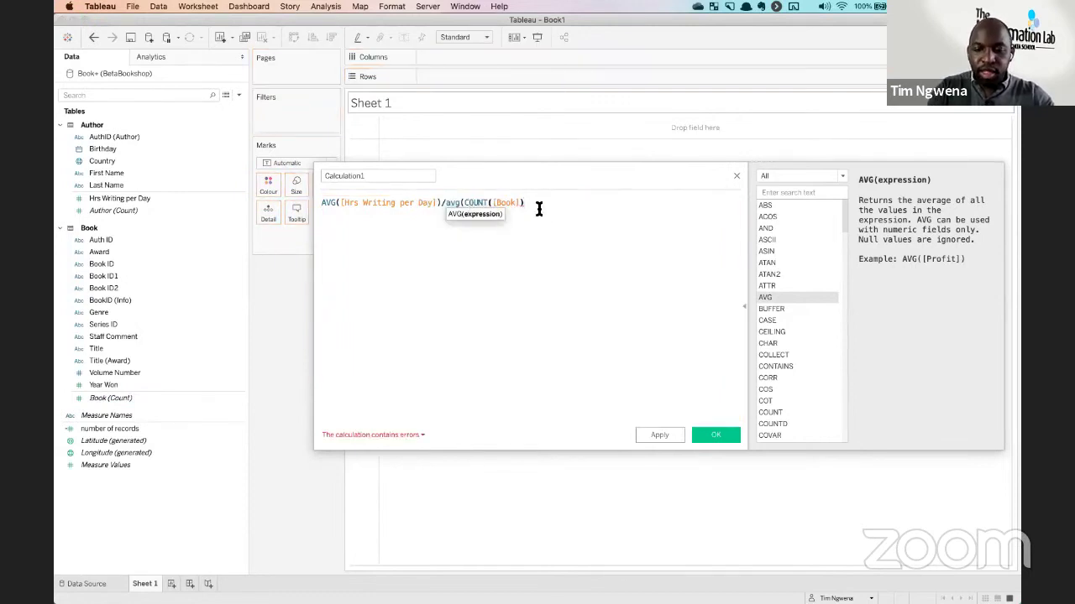
{"action": "type", "text": ")"}
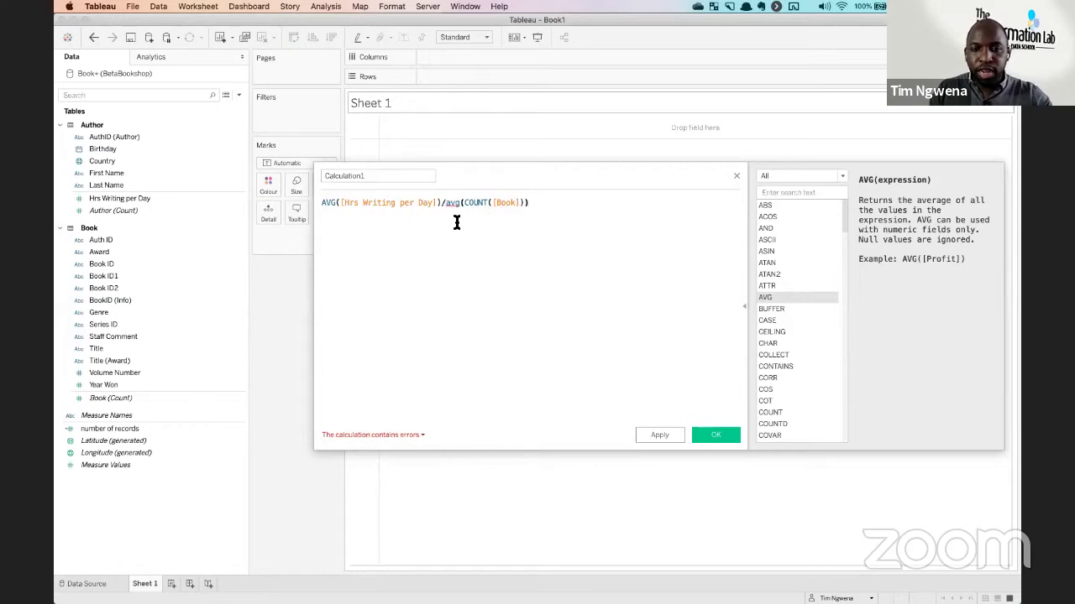
Check the formula error and remove the outer avg so it reads AVG([Hrs Writing per Day])/COUNT([Book]).
{"action": "mouse_move", "coordinate": [461, 203]}
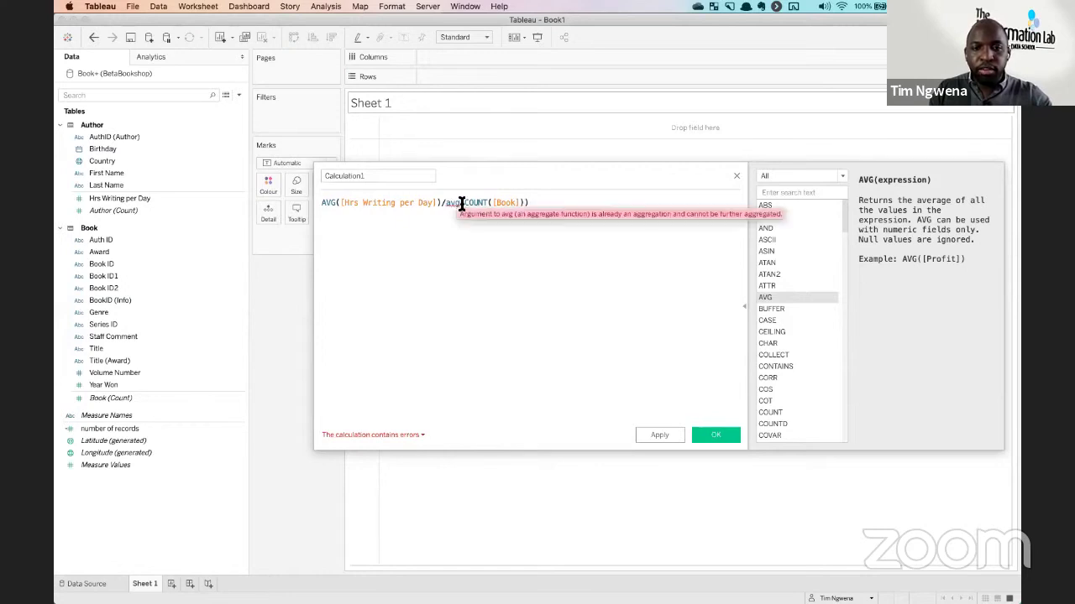
{"action": "left_click", "coordinate": [480, 248]}
{"action": "key", "text": "BackSpace"}
{"action": "key", "text": "BackSpace"}
{"action": "key", "text": "BackSpace"}
{"action": "key", "text": "BackSpace"}
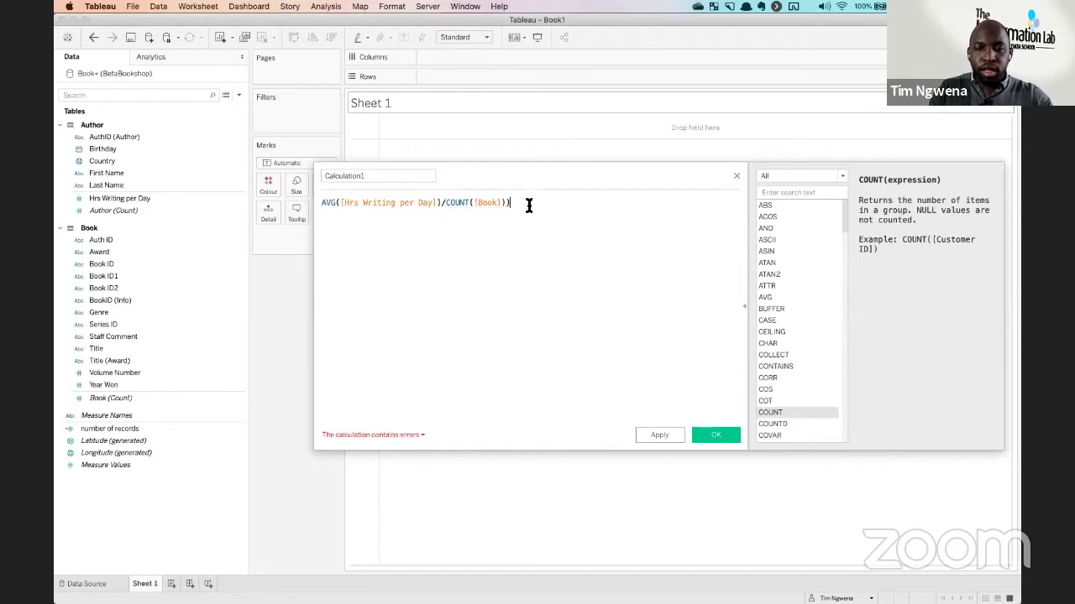
{"action": "key", "text": "BackSpace"}
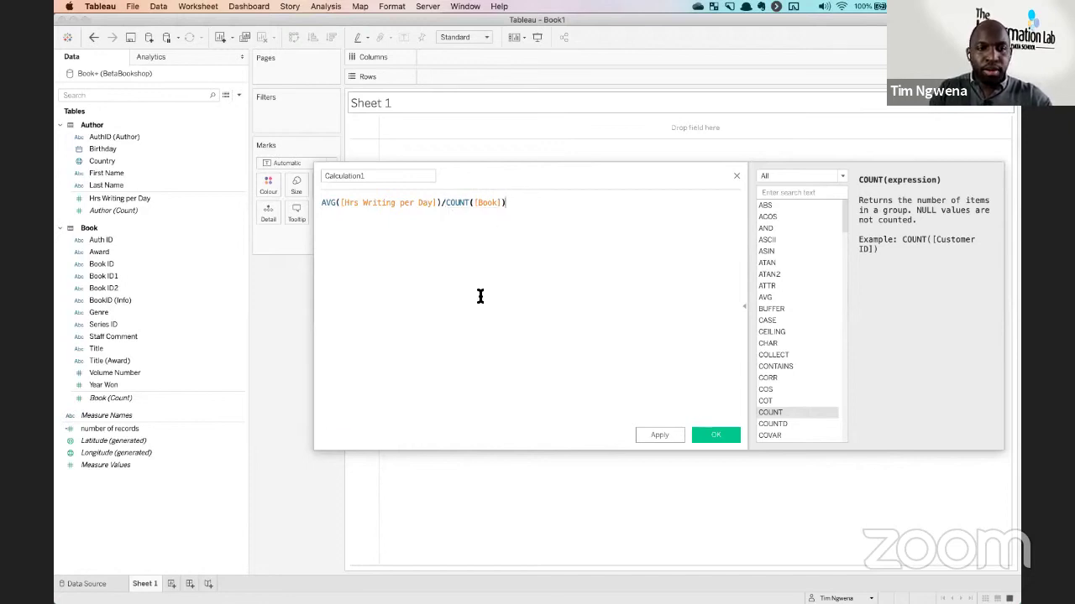
Name the calculated field "New calculation" and save it.
{"action": "left_click", "coordinate": [141, 210]}
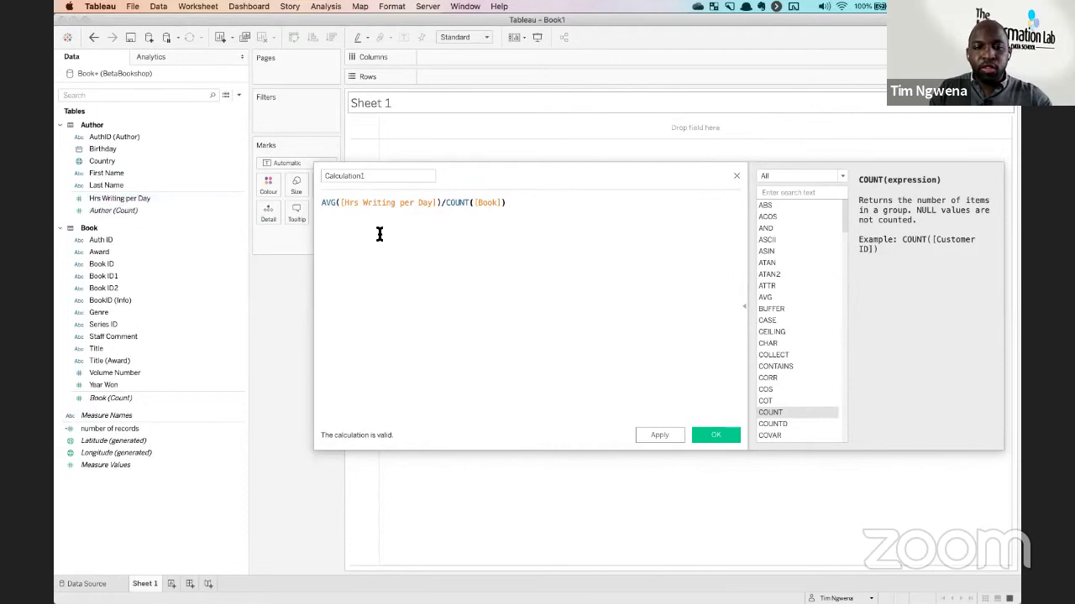
{"action": "left_click", "coordinate": [378, 177]}
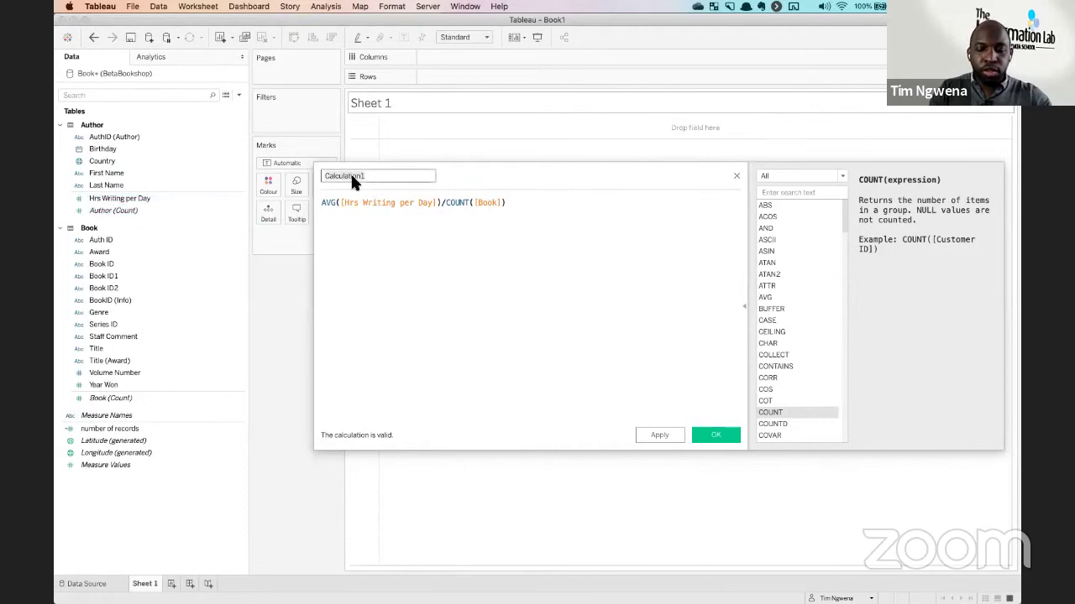
{"action": "type", "text": "Ne calculation"}
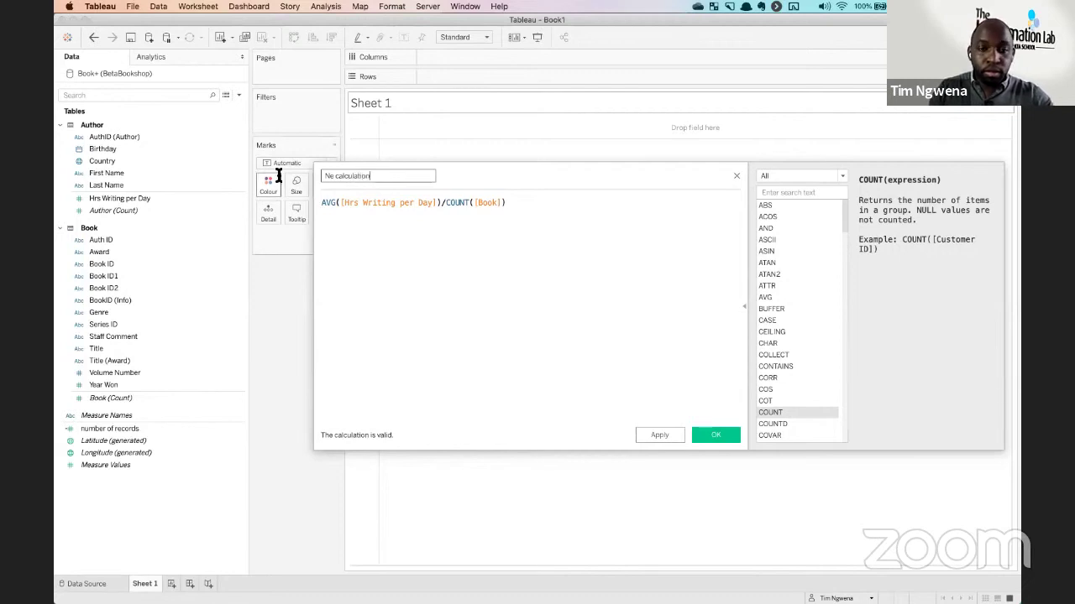
{"action": "left_click", "coordinate": [330, 178]}
{"action": "type", "text": "w"}
{"action": "key", "text": "Tab"}
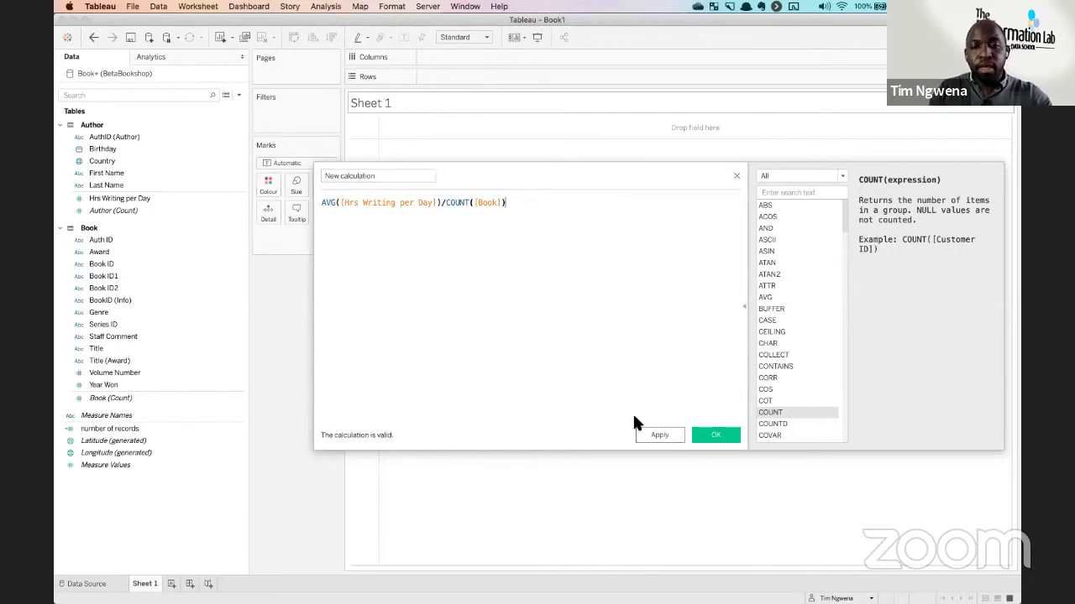
{"action": "left_click", "coordinate": [716, 435]}
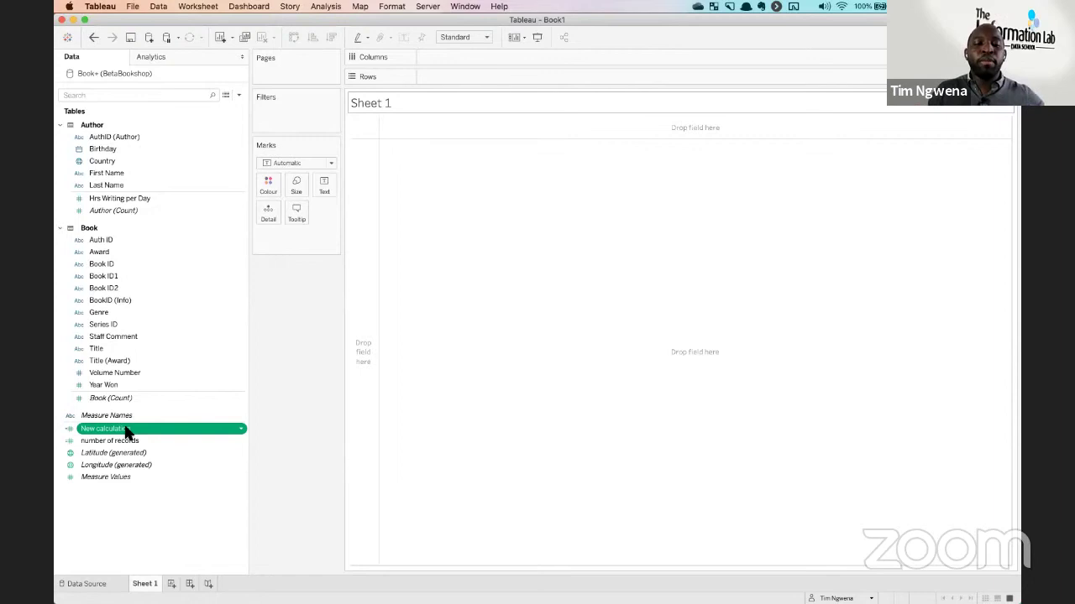
Create a calculated field from Hrs Writing per Day with the formula avg([Hrs Writing per Day]).
{"action": "left_click", "coordinate": [130, 400], "text": "super"}
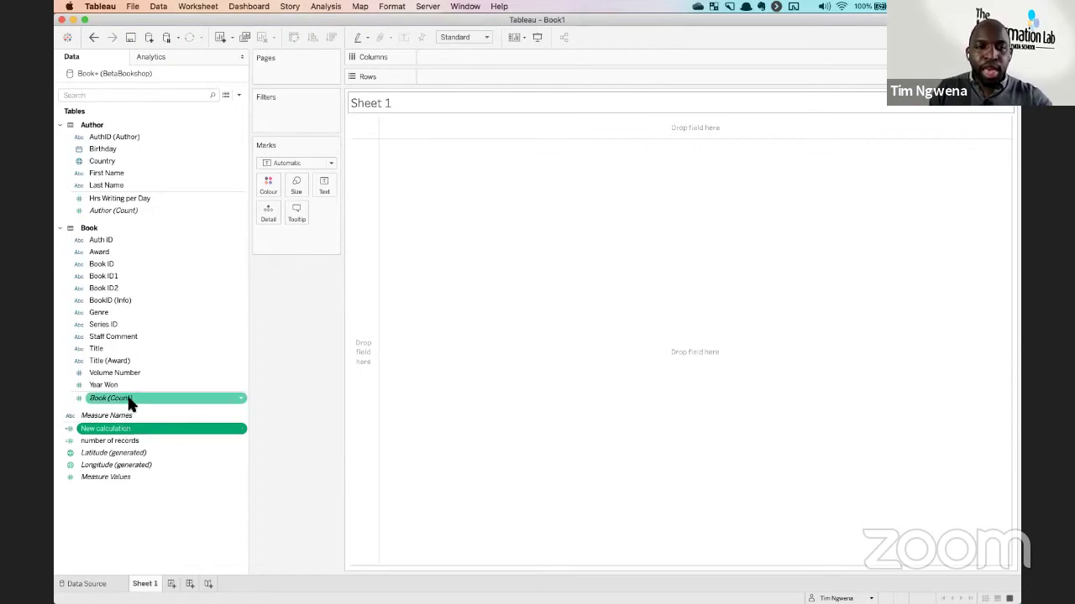
{"action": "right_click", "coordinate": [122, 200]}
{"action": "mouse_move", "coordinate": [185, 265]}
{"action": "left_click", "coordinate": [272, 268]}
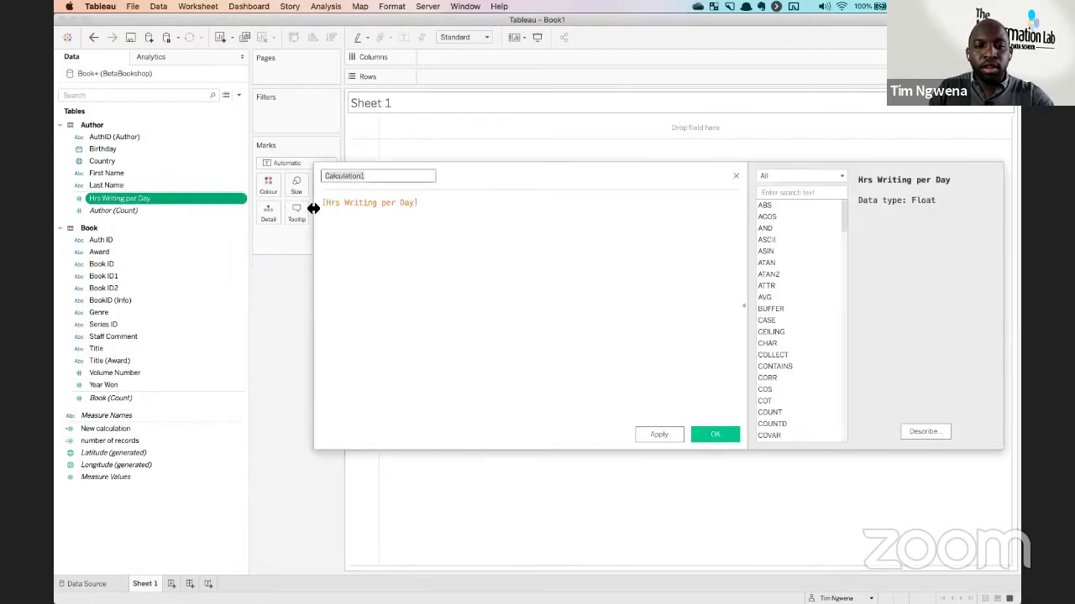
{"action": "left_click", "coordinate": [323, 204]}
{"action": "type", "text": "avg"}
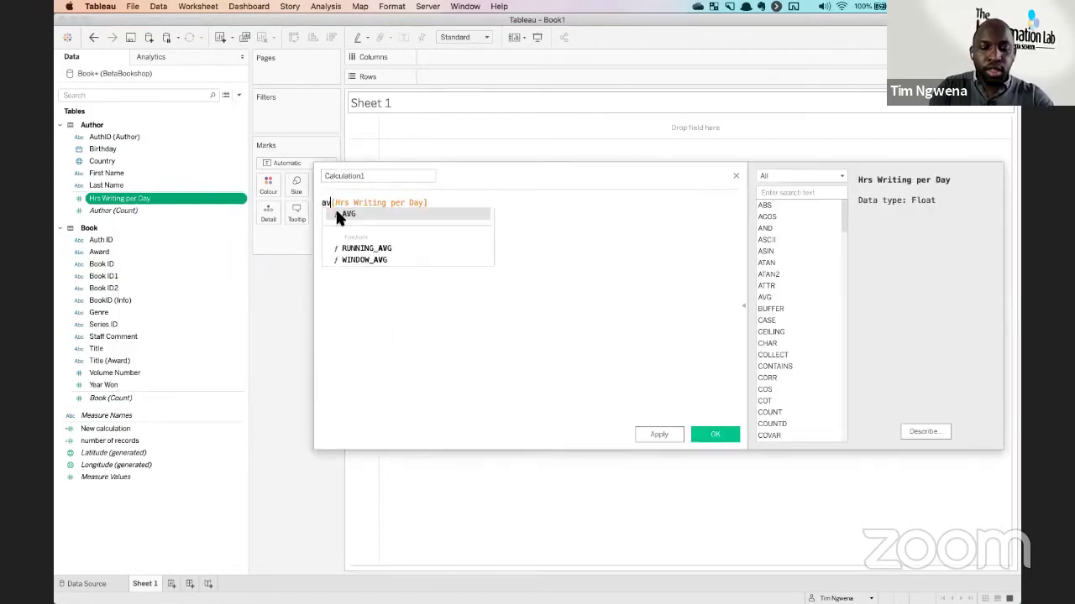
{"action": "type", "text": "("}
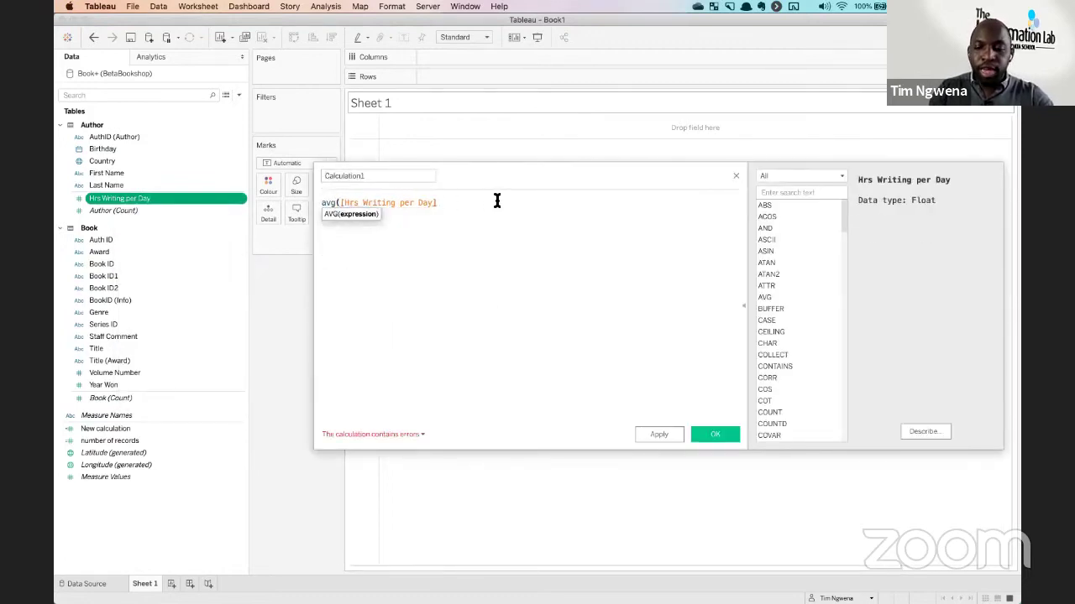
{"action": "type", "text": ")"}
Name the average calculation "avg hrs writing per day".
{"action": "double_click", "coordinate": [345, 176]}
{"action": "type", "text": "avg hr w"}
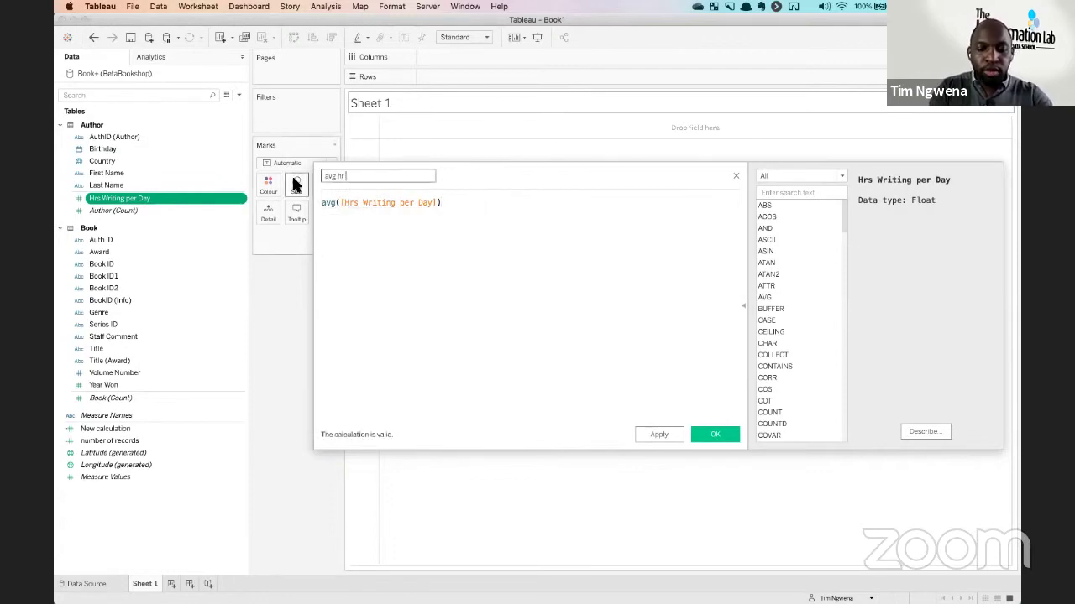
{"action": "key", "text": "BackSpace"}
{"action": "key", "text": "BackSpace"}
{"action": "type", "text": "s wri"}
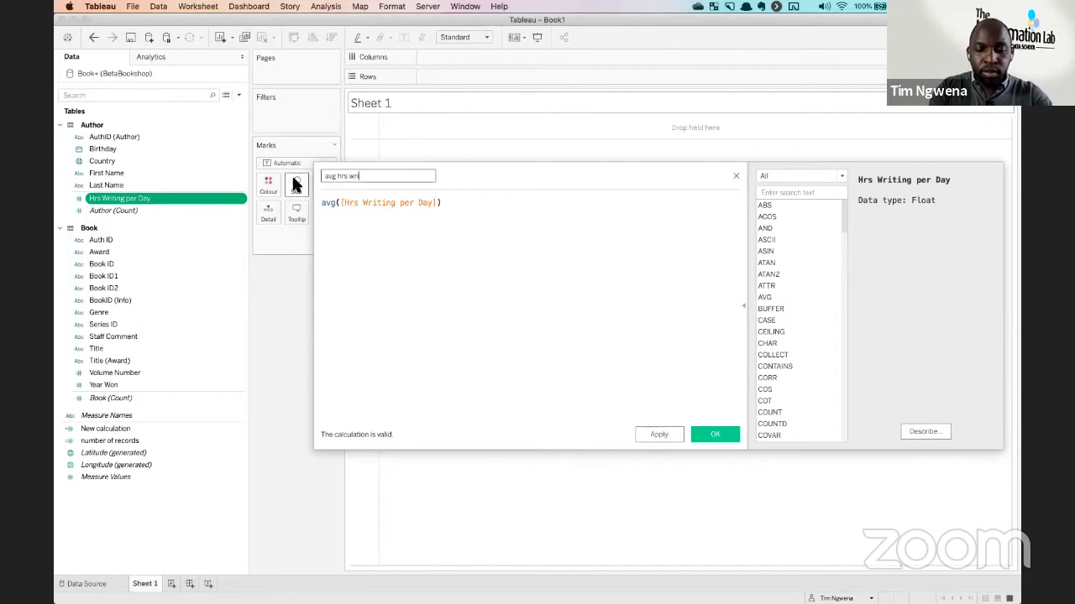
{"action": "type", "text": "ting per day"}
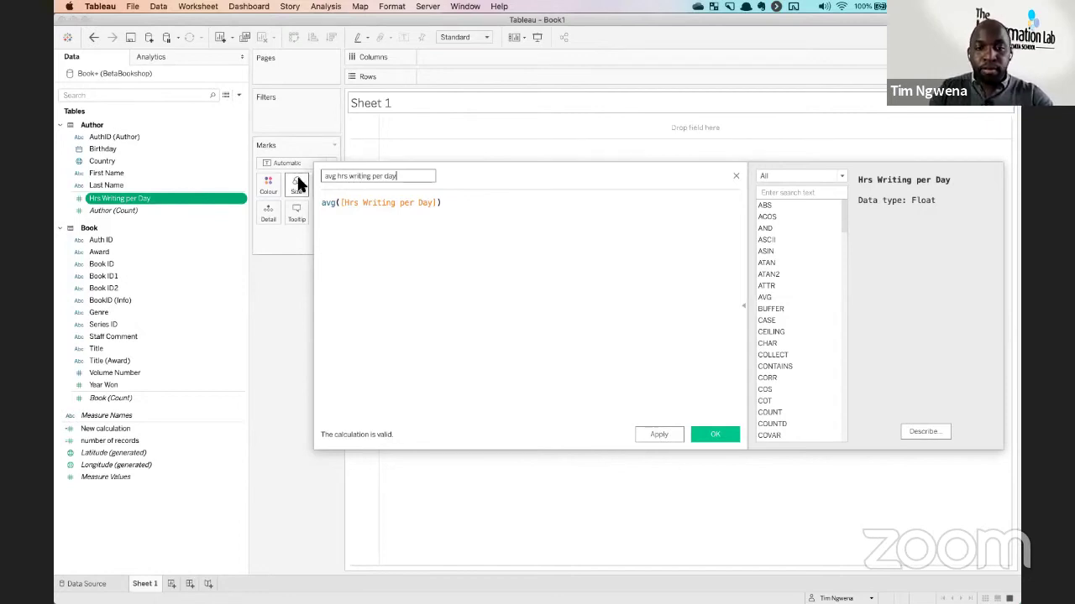
Save the avg hrs writing per day calculated field.
{"action": "left_click", "coordinate": [663, 433]}
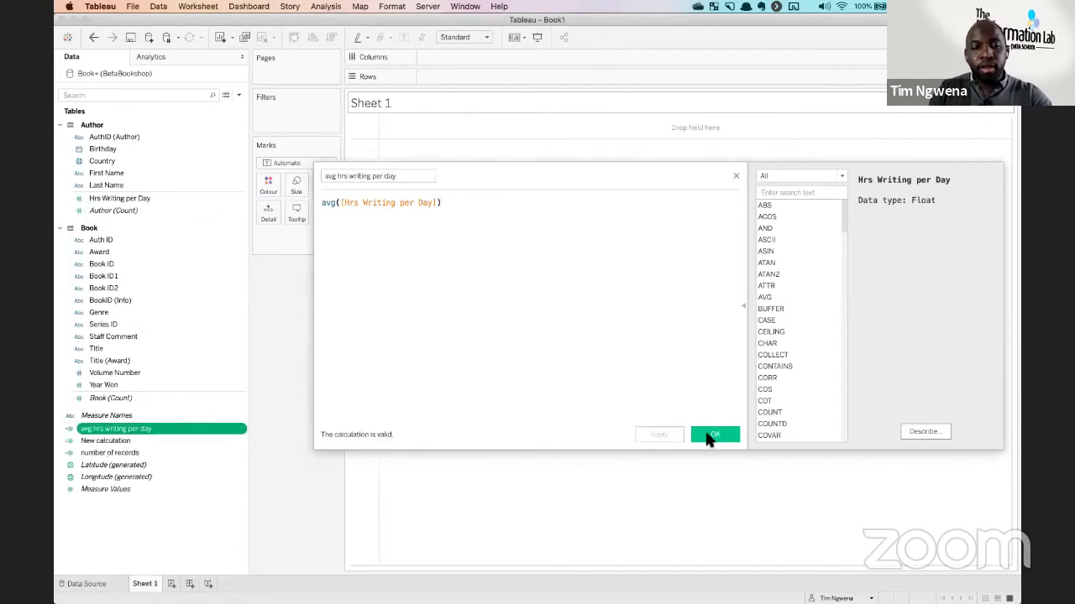
{"action": "left_click", "coordinate": [708, 437]}
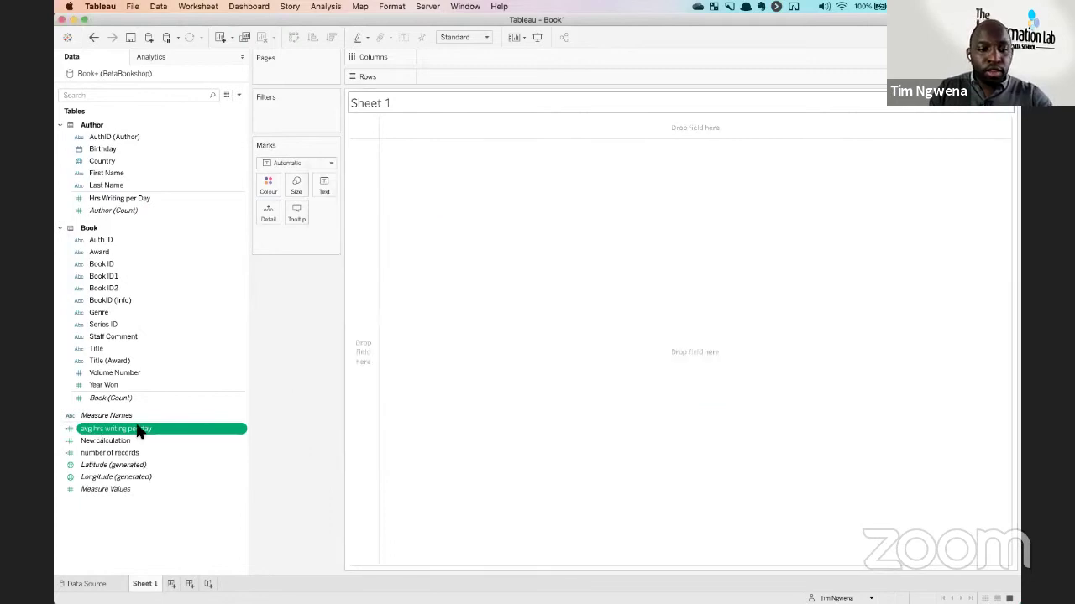
Change the avg hrs writing per day formula to [Hrs Writing per Day]/COUNT([Author]), without the avg aggregation.
{"action": "right_click", "coordinate": [228, 433]}
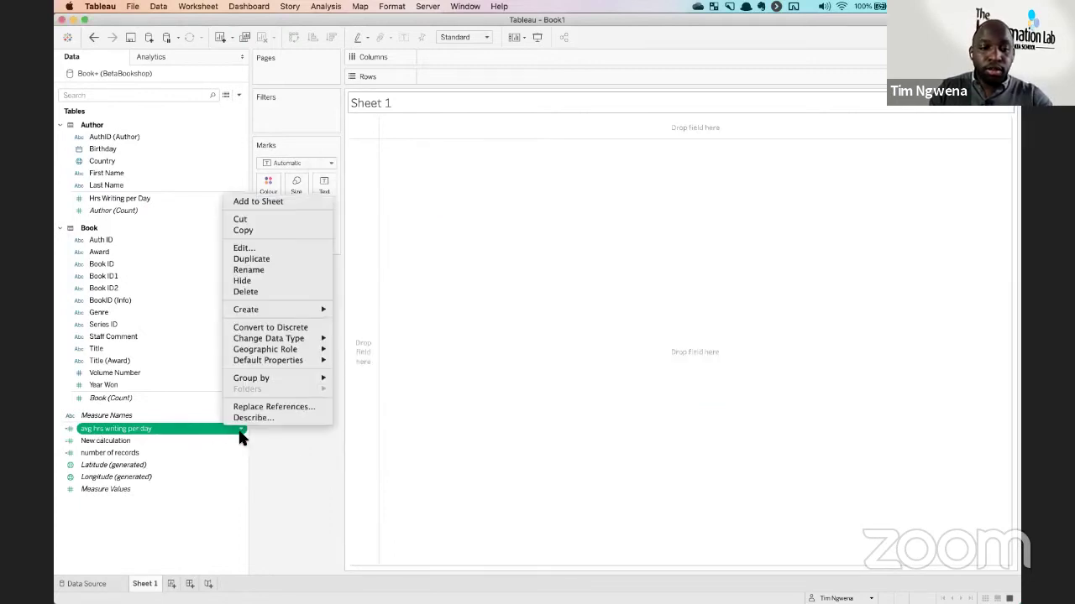
{"action": "left_click", "coordinate": [300, 455]}
{"action": "right_click", "coordinate": [239, 430]}
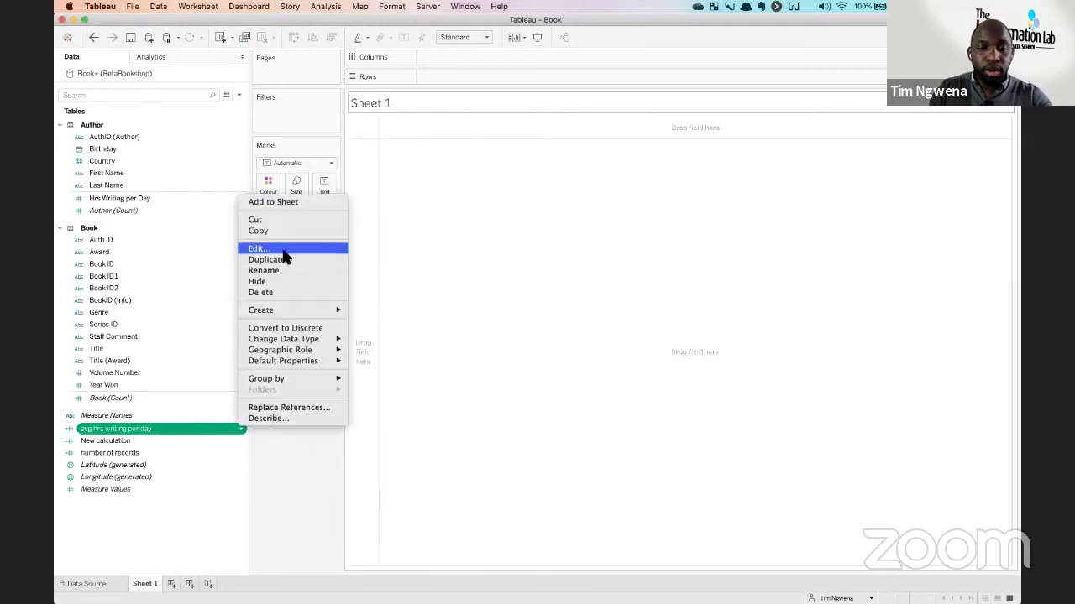
{"action": "left_click", "coordinate": [285, 247]}
{"action": "left_click_drag", "start_coordinate": [341, 203], "coordinate": [303, 200]}
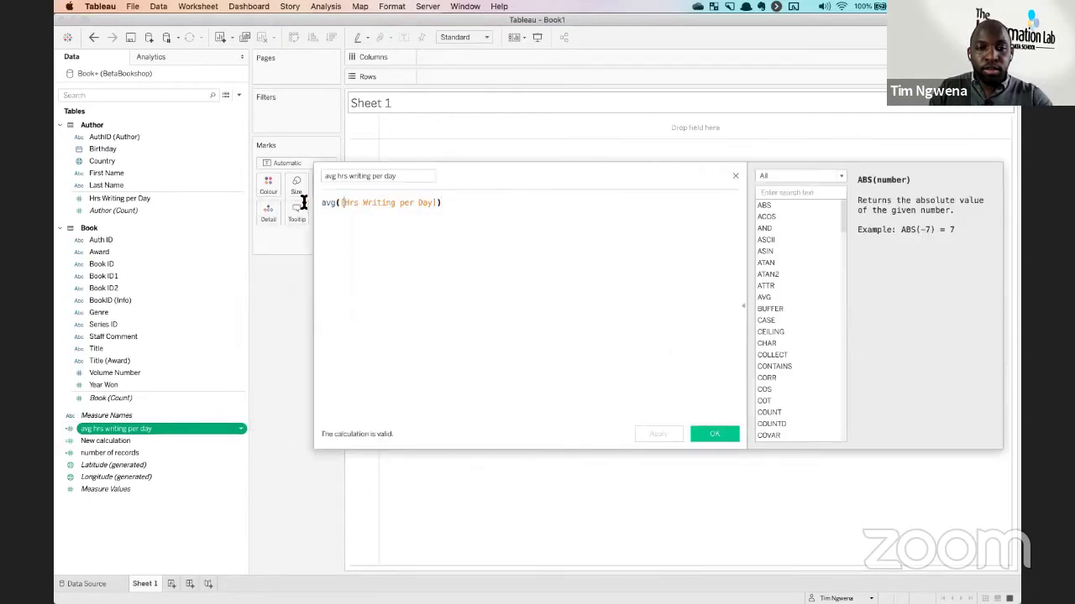
{"action": "left_click", "coordinate": [338, 203]}
{"action": "left_click_drag", "start_coordinate": [341, 203], "coordinate": [318, 203]}
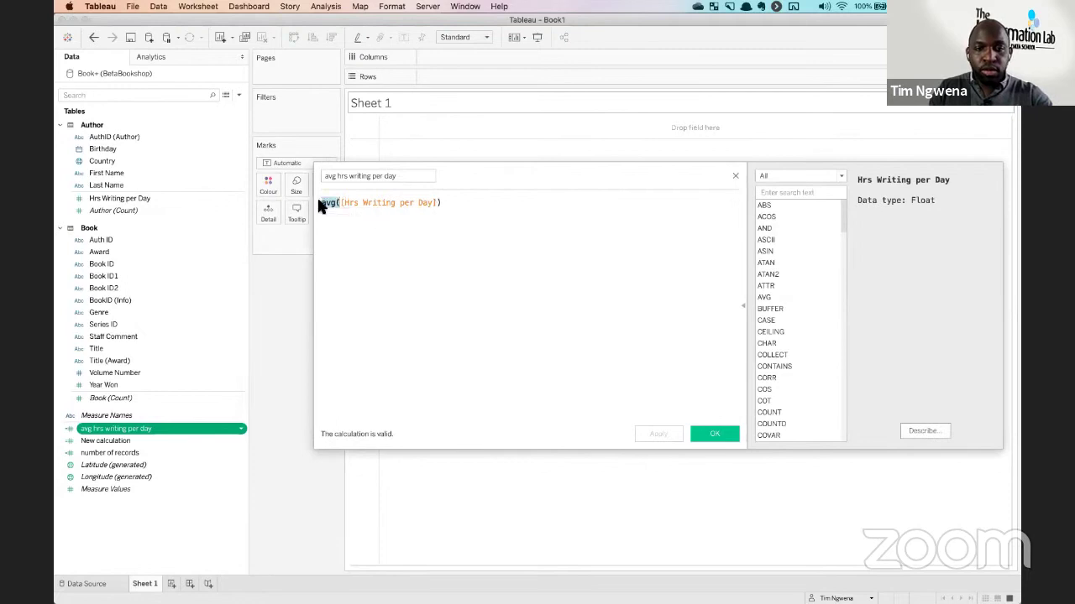
{"action": "key", "text": "BackSpace"}
{"action": "left_click", "coordinate": [470, 203]}
{"action": "key", "text": "BackSpace"}
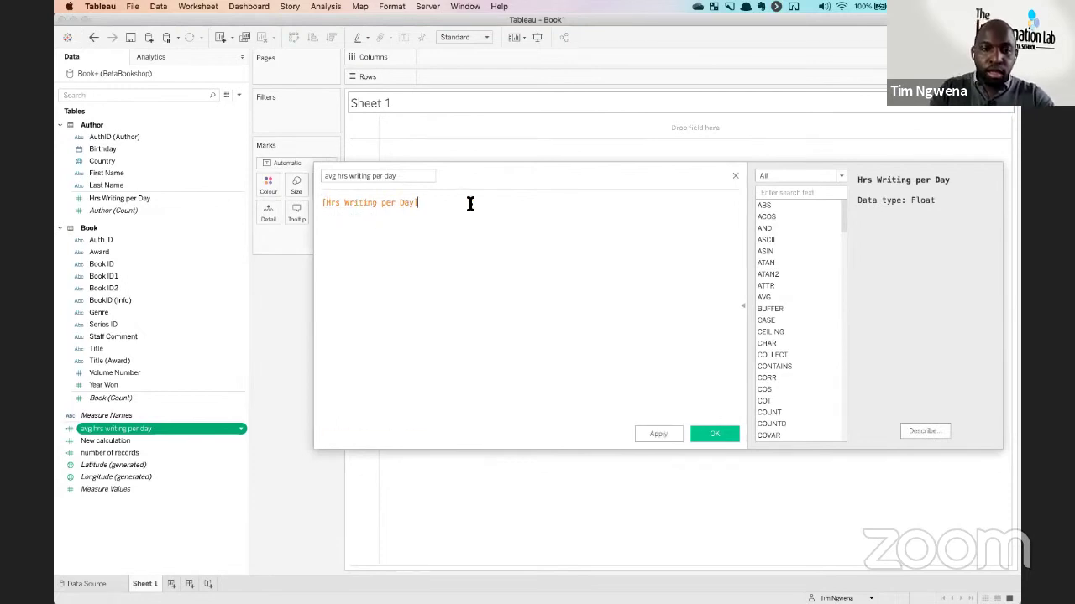
{"action": "left_click_drag", "start_coordinate": [126, 211], "coordinate": [420, 204]}
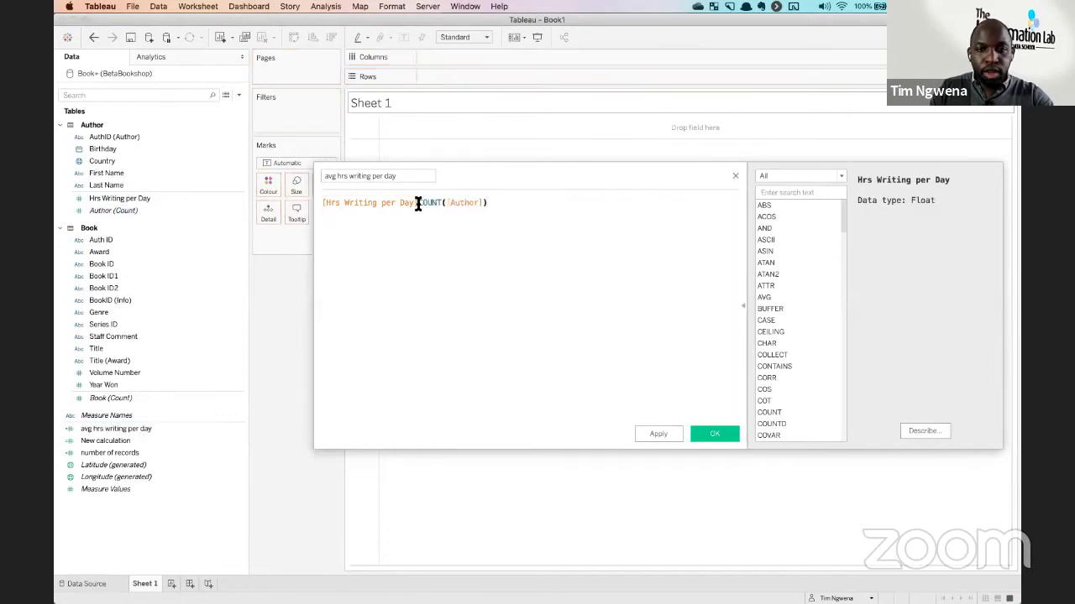
{"action": "type", "text": "/"}
Rename the calculation "hrs / count author.".
{"action": "left_click", "coordinate": [403, 177]}
{"action": "key", "text": "super+a"}
{"action": "key", "text": "BackSpace"}
{"action": "type", "text": "hrs / count author."}
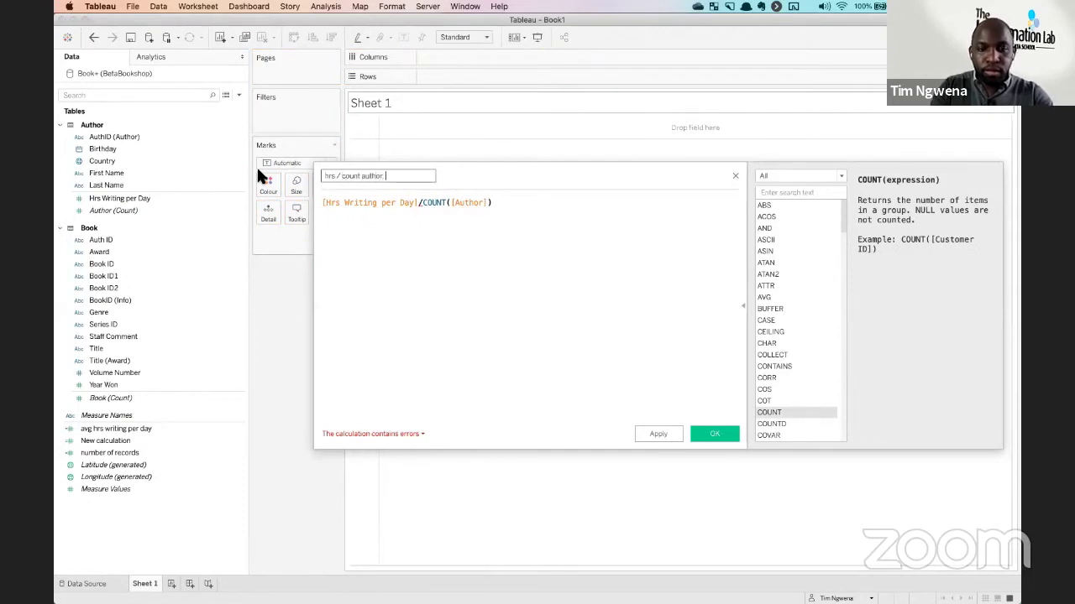
{"action": "key", "text": "Tab"}
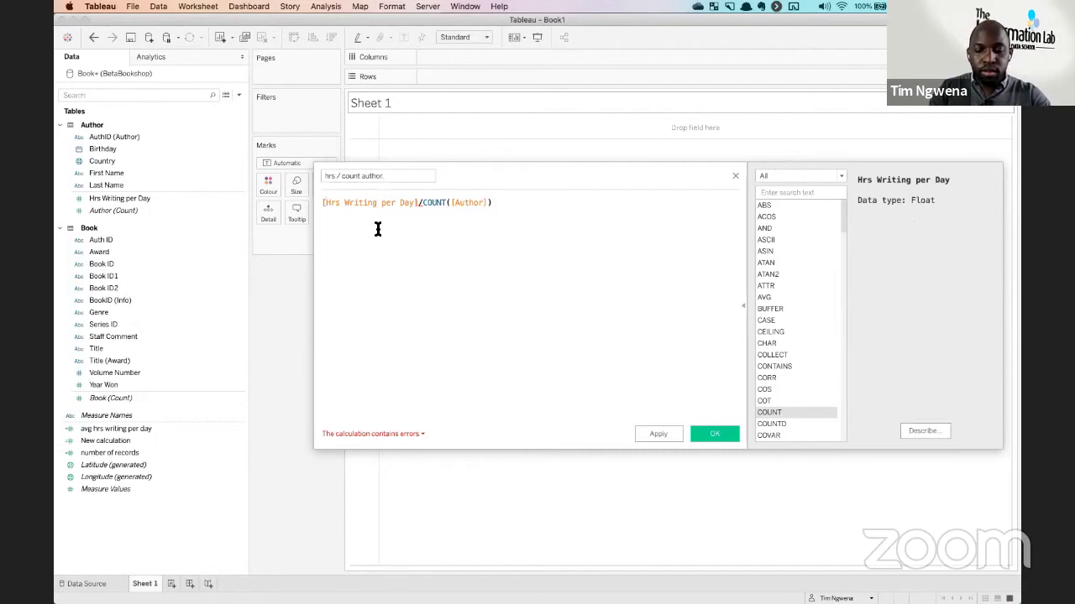
Wrap the hours field in SUM so the formula reads SUM([Hrs Writing per Day]) / COUNT([Author]), and save the calculation.
{"action": "type", "text": "SUM("}
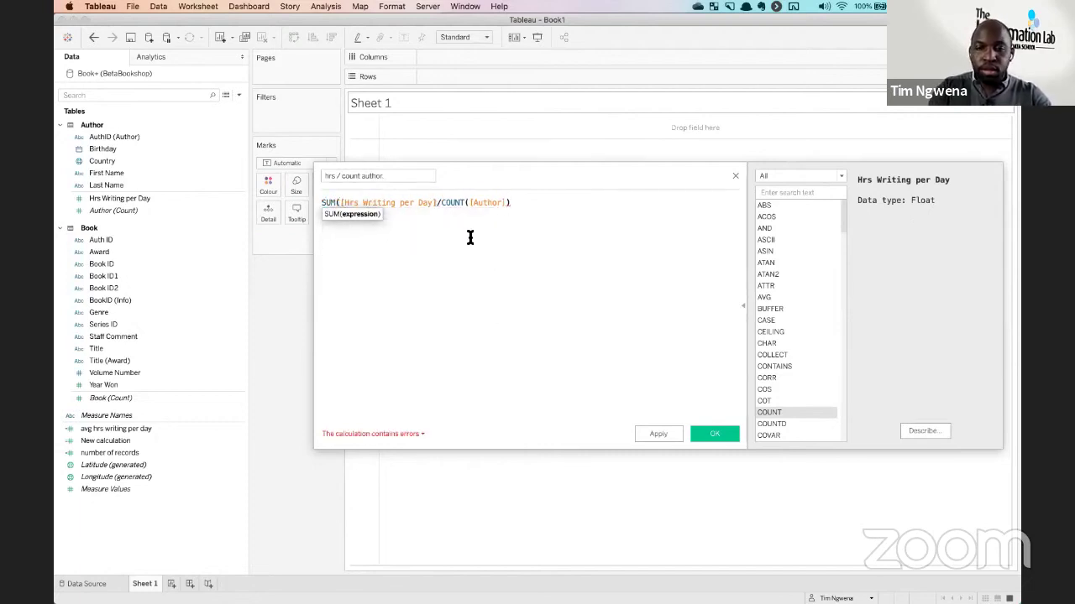
{"action": "type", "text": ")"}
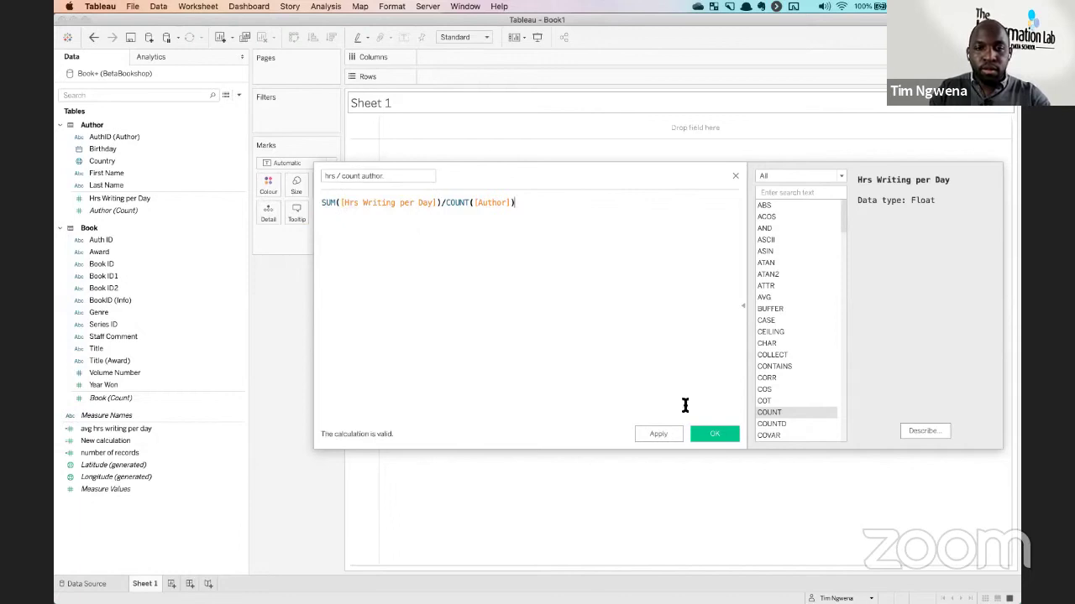
{"action": "left_click", "coordinate": [657, 434]}
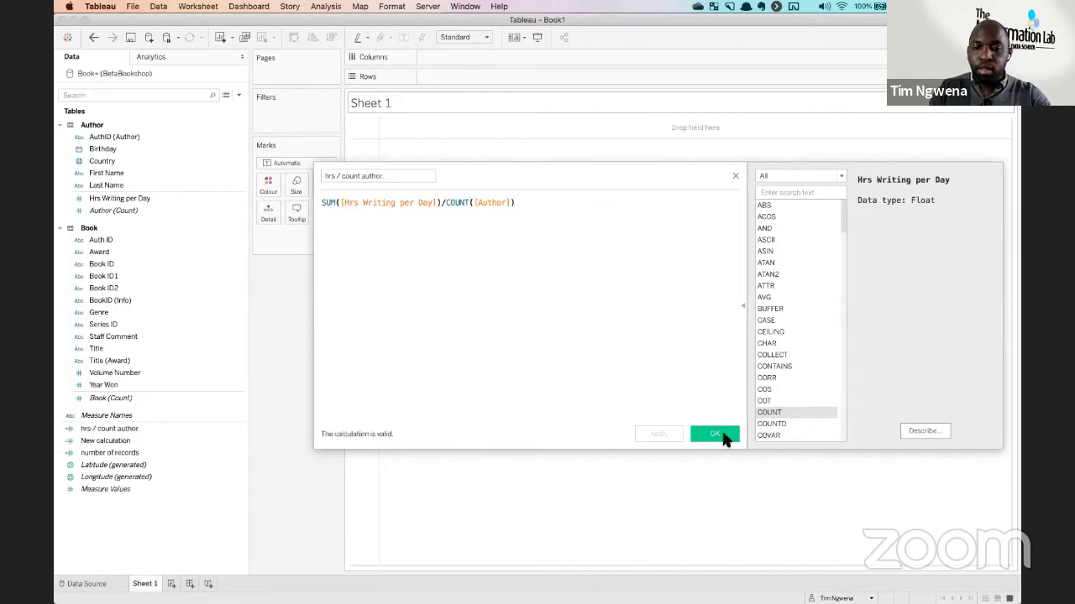
{"action": "left_click", "coordinate": [445, 203]}
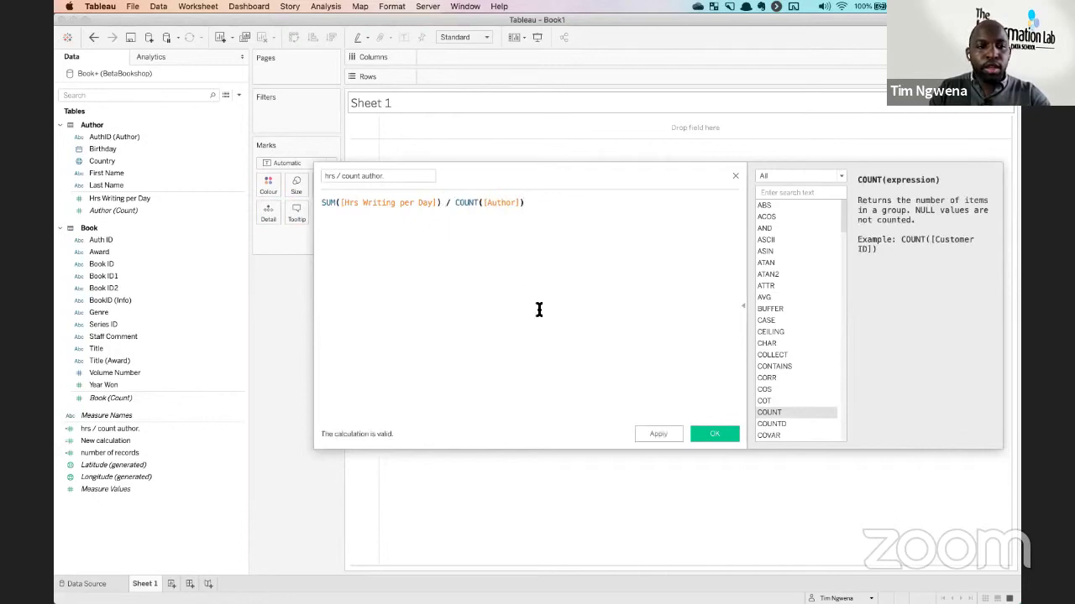
{"action": "left_click", "coordinate": [723, 436]}
Compare where the hrs / count author. and New calculation fields are listed relative to the Author and Book tables.
{"action": "left_click", "coordinate": [117, 198]}
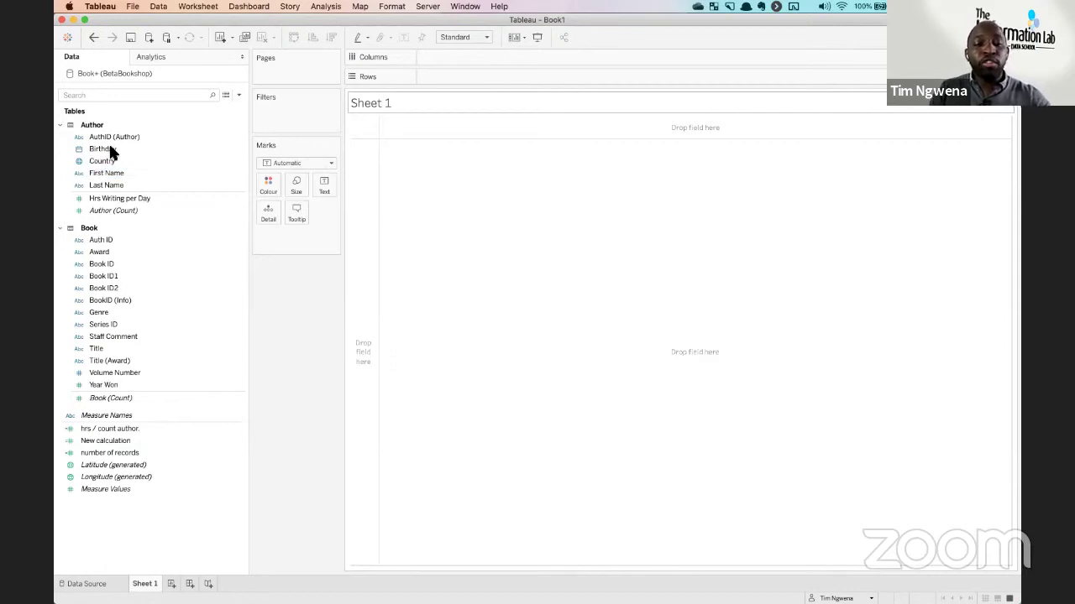
{"action": "left_click", "coordinate": [167, 476]}
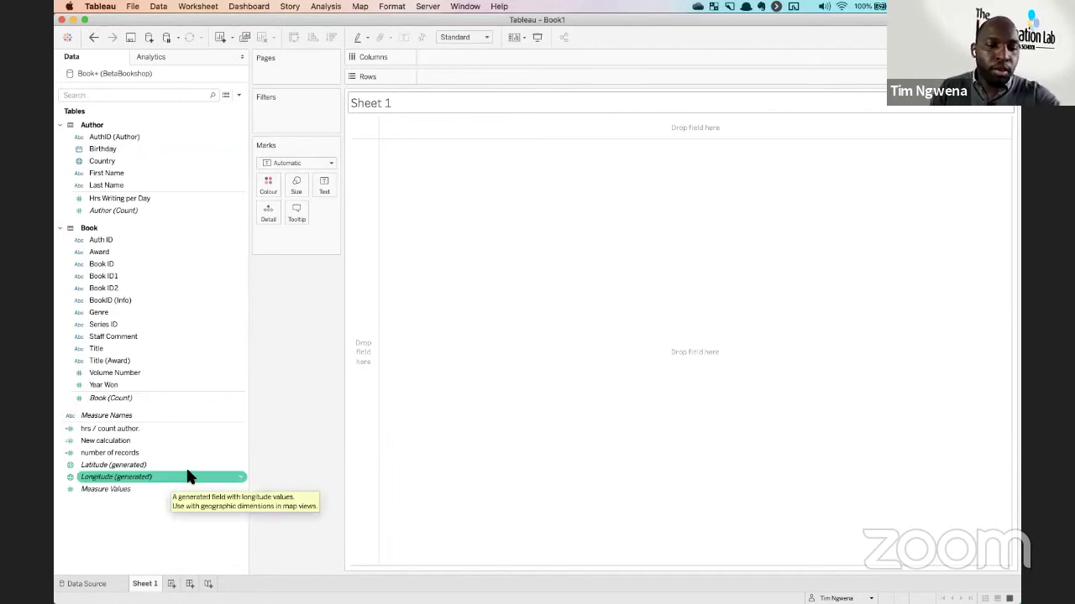
{"action": "left_click", "coordinate": [120, 430]}
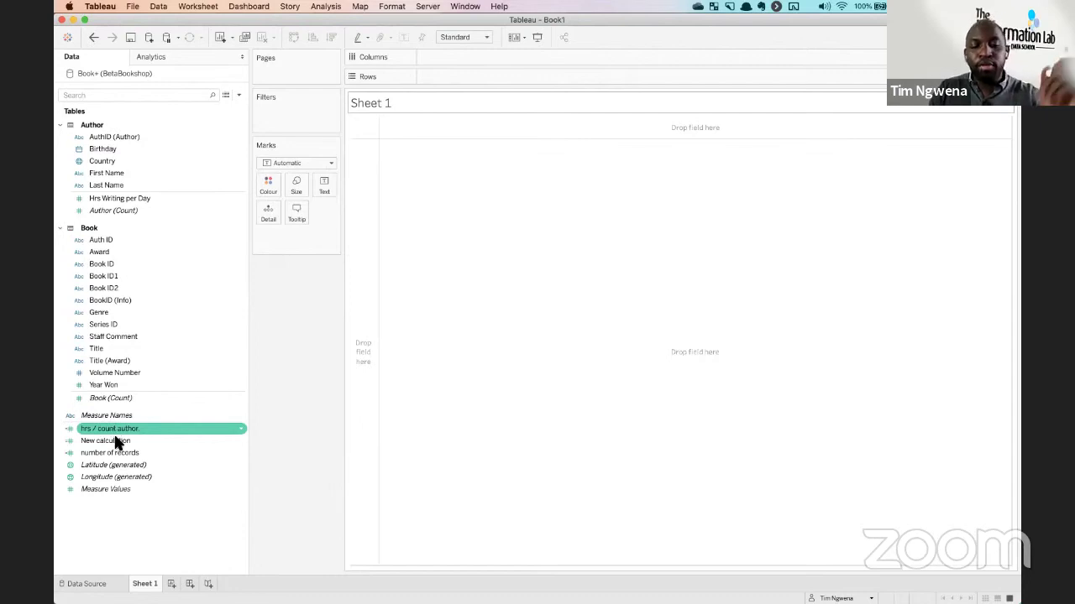
{"action": "left_click", "coordinate": [117, 443]}
{"action": "left_click", "coordinate": [126, 430]}
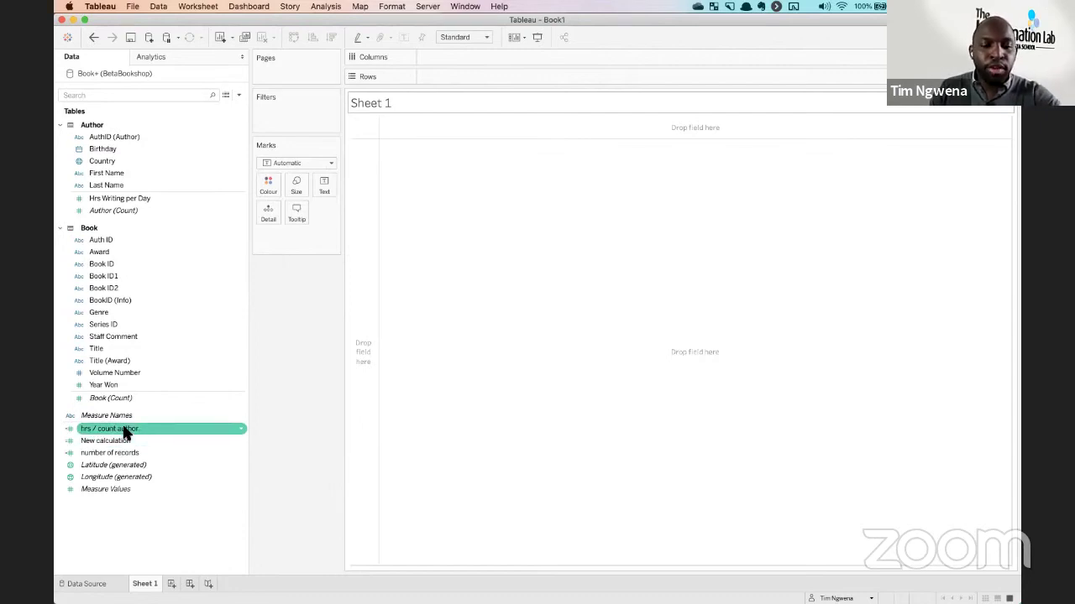
{"action": "left_click", "coordinate": [185, 507]}
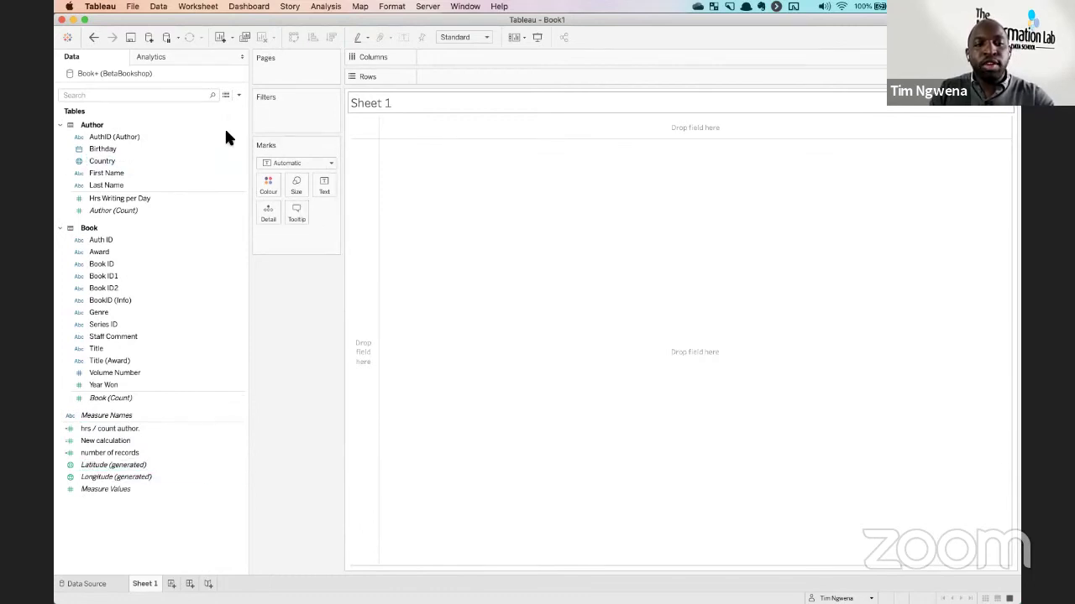
View the underlying data of the Author and Book tables in an enlarged data window, and close it.
{"action": "left_click", "coordinate": [225, 95]}
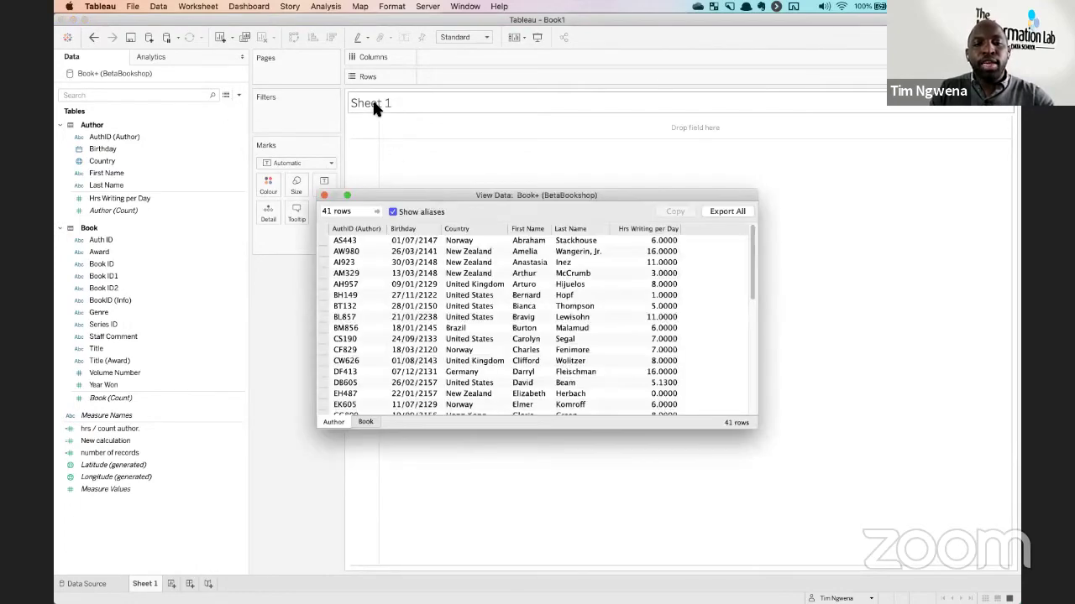
{"action": "left_click_drag", "start_coordinate": [702, 337], "coordinate": [924, 477]}
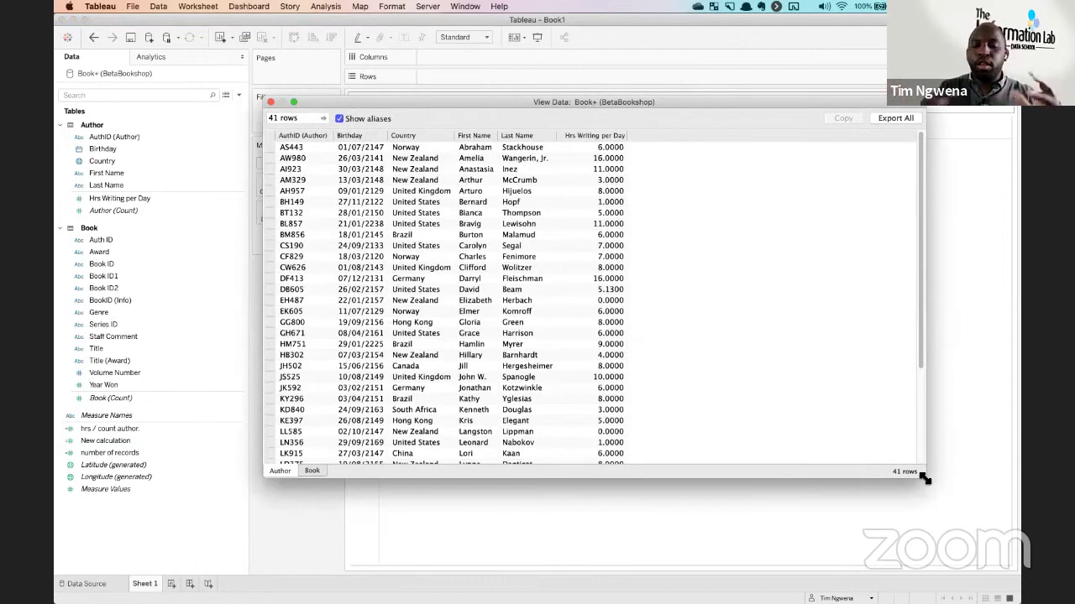
{"action": "left_click", "coordinate": [309, 472]}
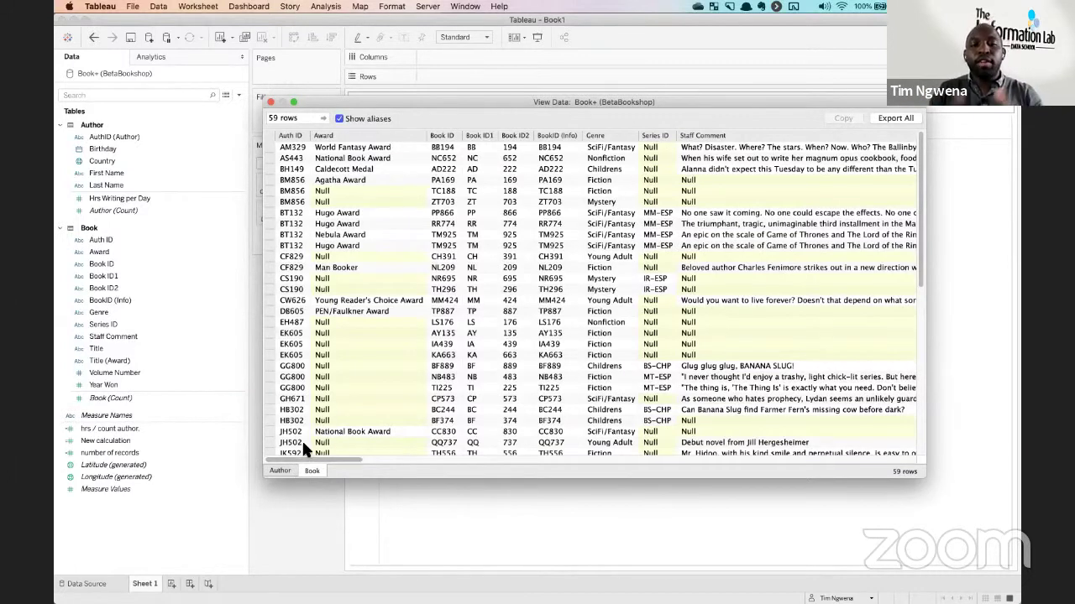
{"action": "left_click", "coordinate": [270, 102]}
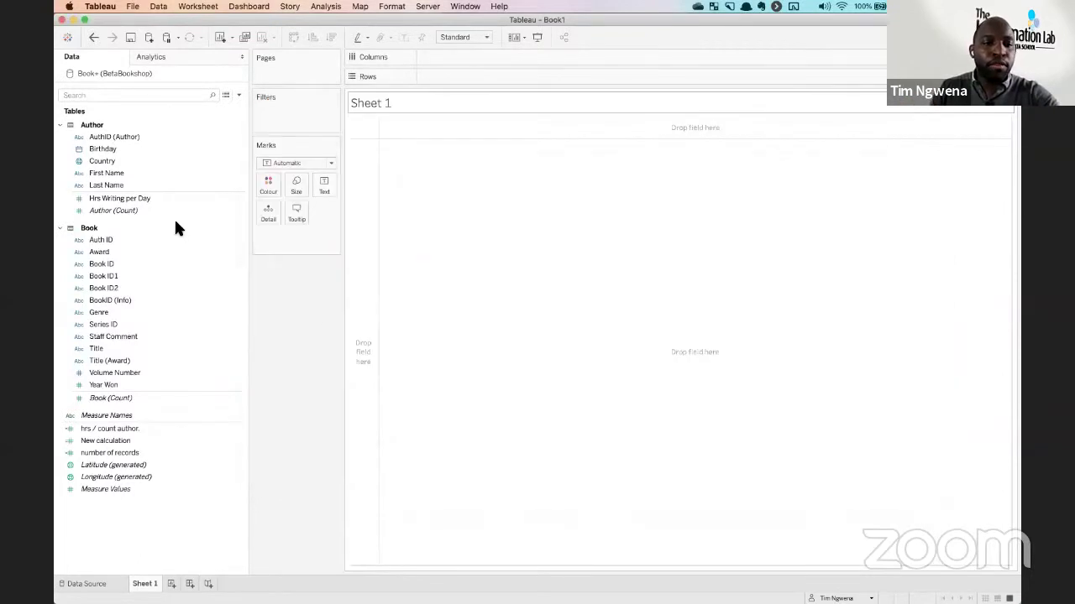
Build a table of authors with AuthID (Author), First Name and Last Name on Rows.
{"action": "left_click", "coordinate": [118, 265]}
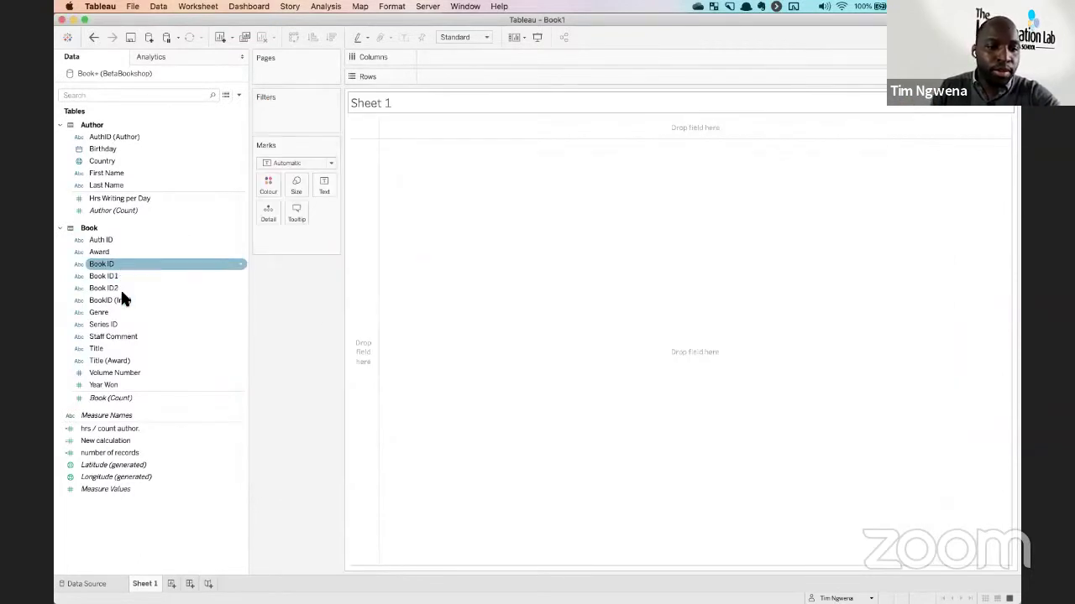
{"action": "left_click", "coordinate": [97, 349]}
{"action": "left_click_drag", "start_coordinate": [104, 350], "coordinate": [434, 82]}
{"action": "left_click", "coordinate": [105, 149]}
{"action": "left_click_drag", "start_coordinate": [106, 173], "coordinate": [554, 211]}
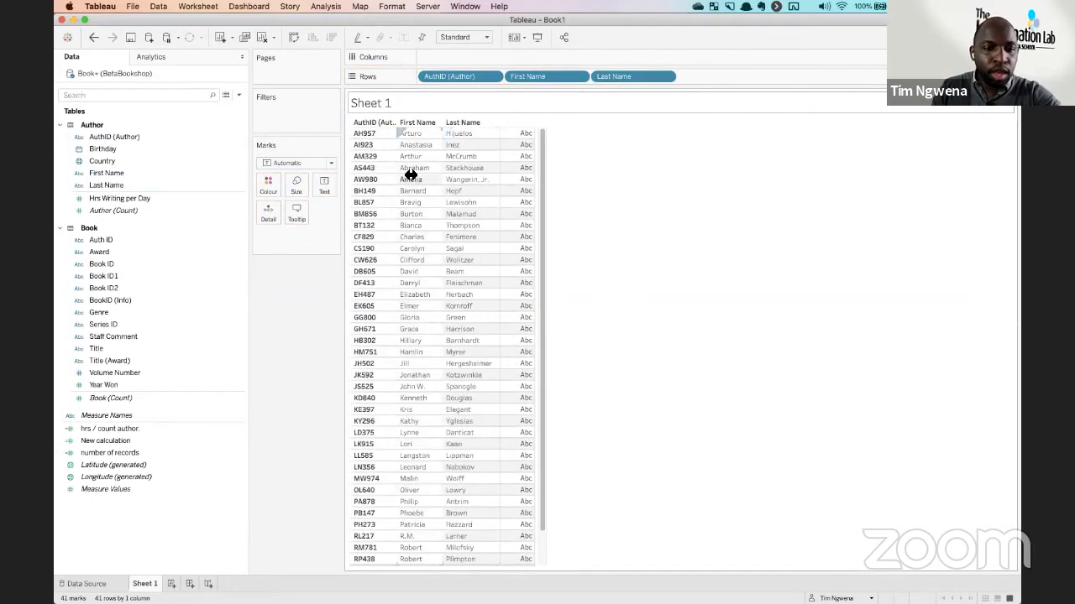
Add Book (Count) to Columns and sort the authors by book count in descending order.
{"action": "left_click_drag", "start_coordinate": [103, 395], "coordinate": [529, 61]}
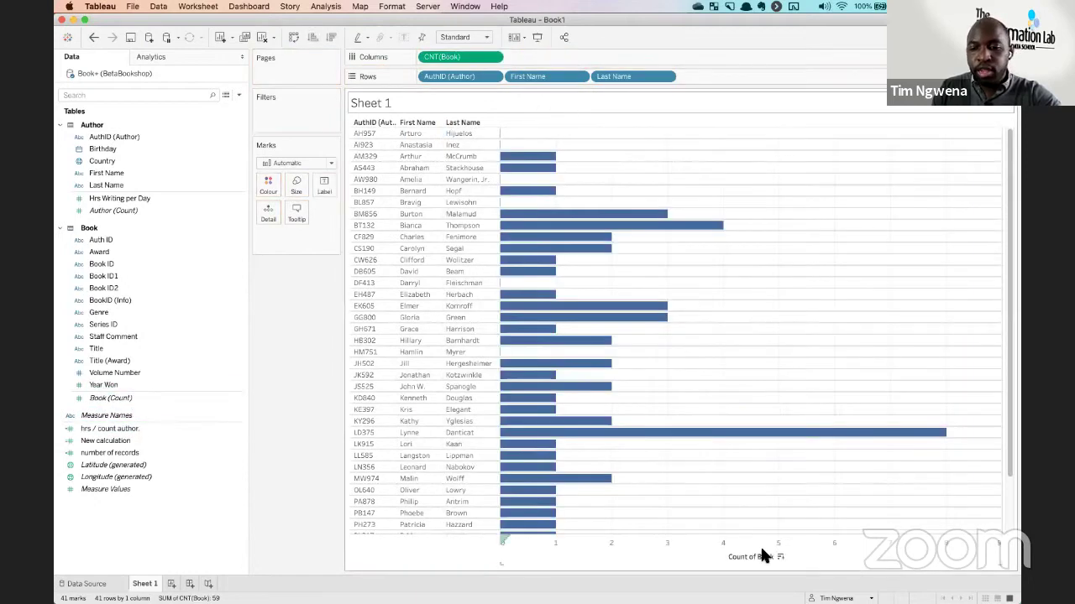
{"action": "left_click", "coordinate": [779, 556]}
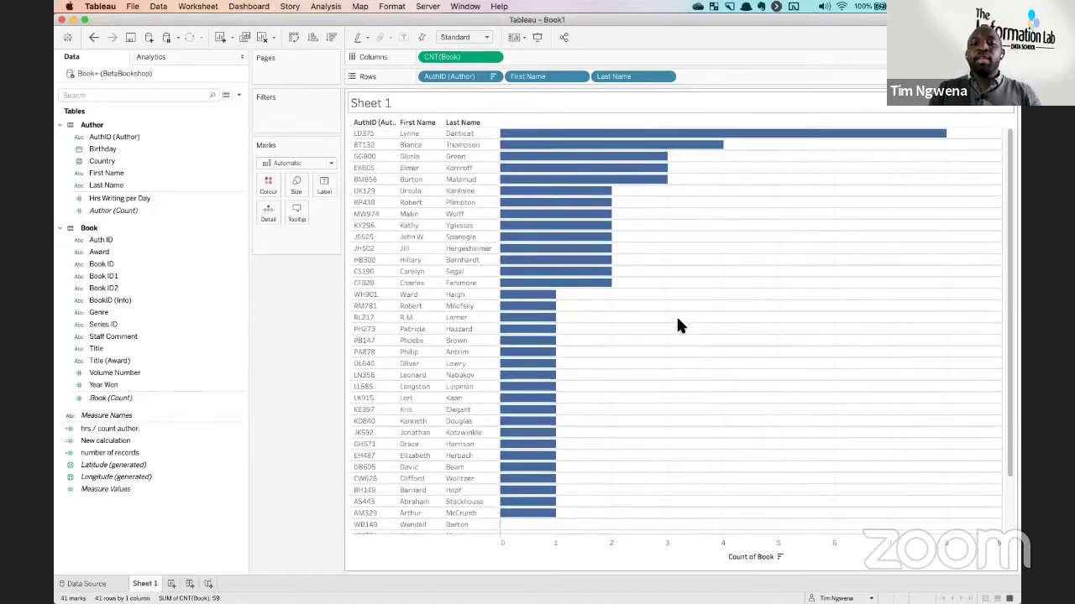
{"action": "scroll", "coordinate": [679, 325], "scroll_direction": "down", "scroll_amount": 3}
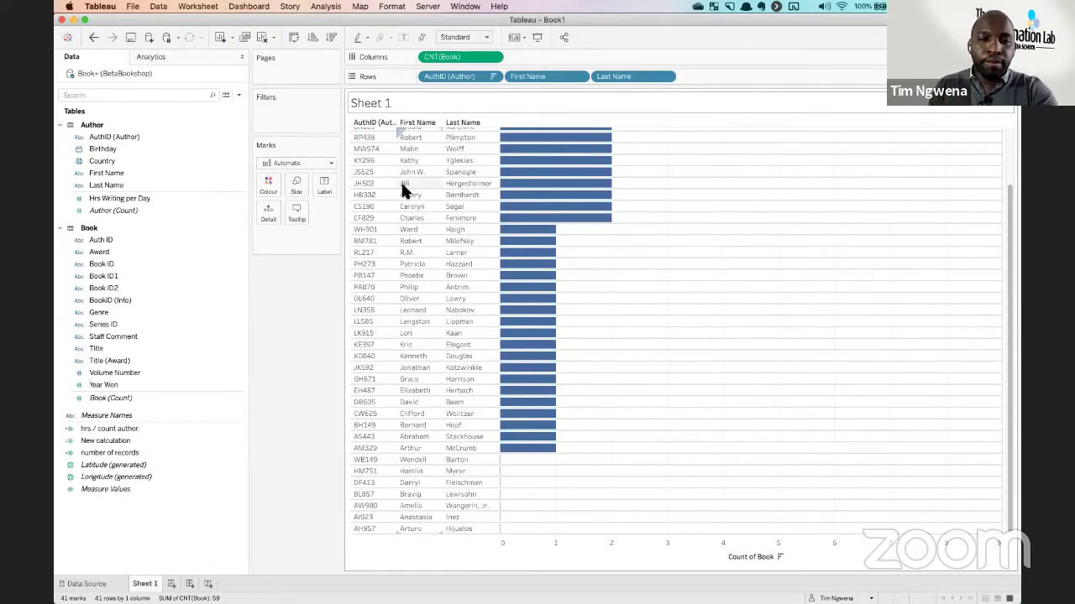
Switch to the Webinar Relationships presentation in PowerPoint and present it from the Data Model slide to the Overview slide.
{"action": "key", "text": "super+ctrl+f"}
{"action": "key", "text": "ctrl+Up"}
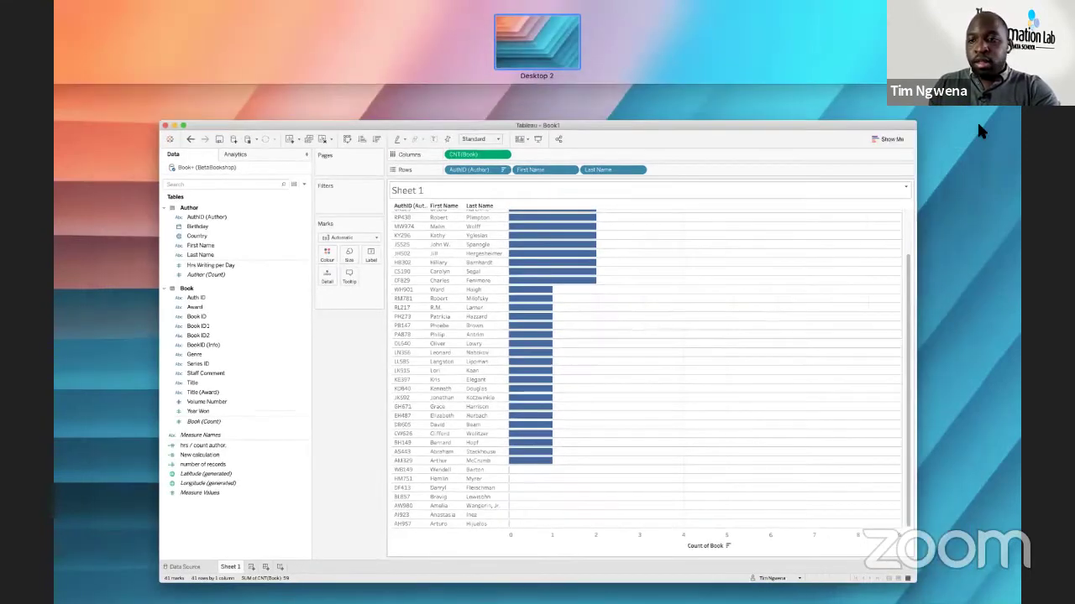
{"action": "key", "text": "Escape"}
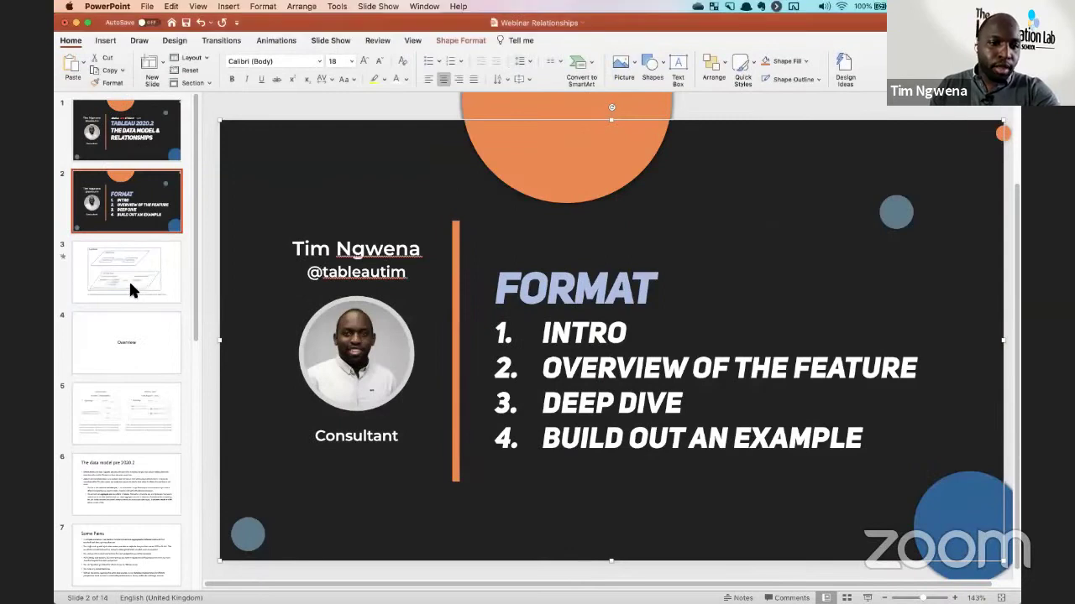
{"action": "left_click", "coordinate": [160, 302]}
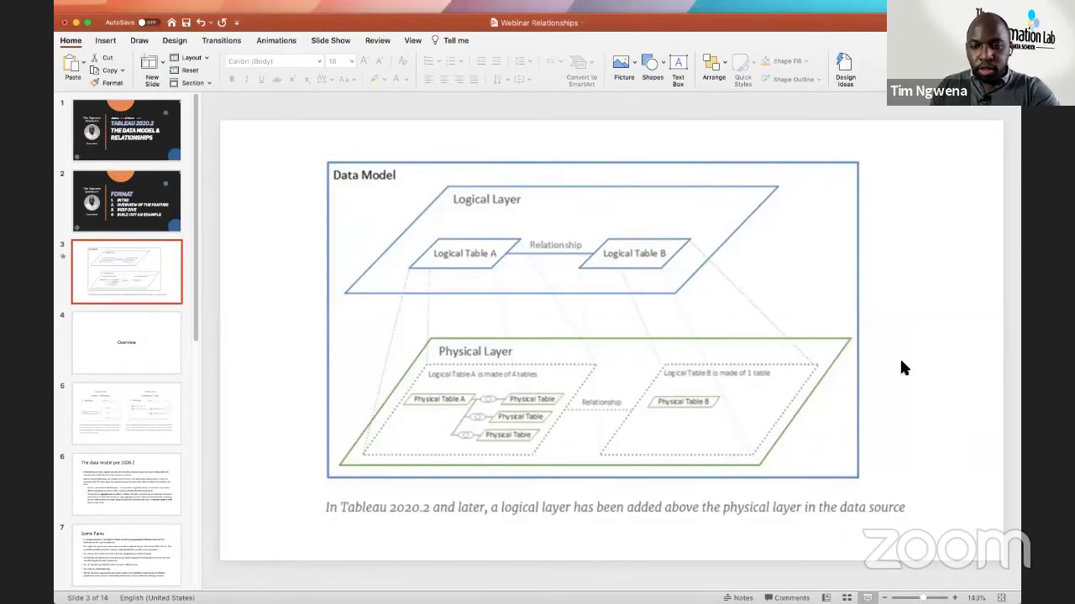
{"action": "key", "text": "super+shift+Return"}
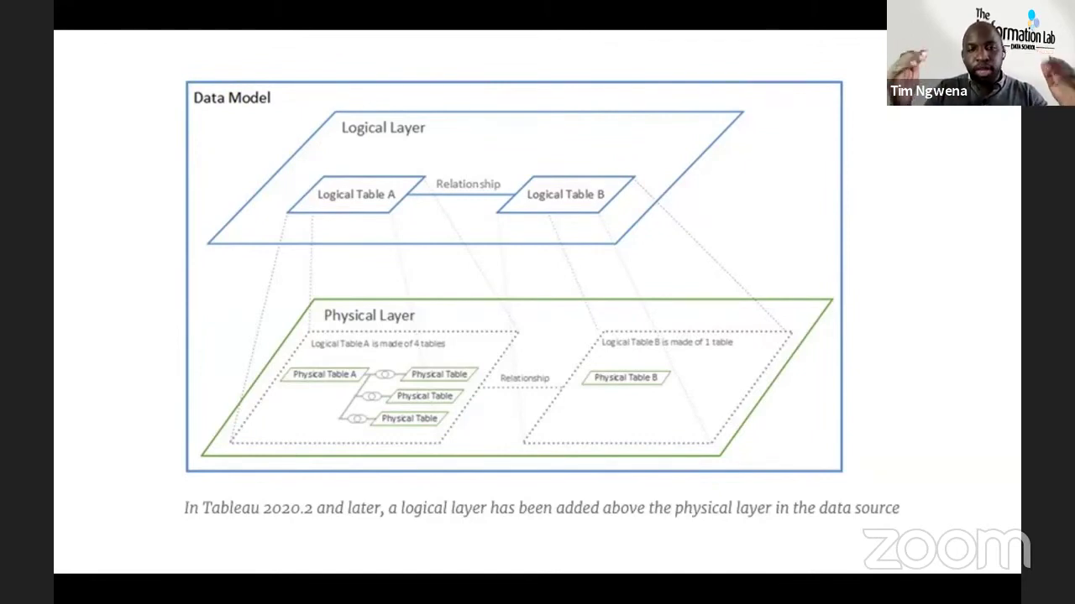
{"action": "key", "text": "Right"}
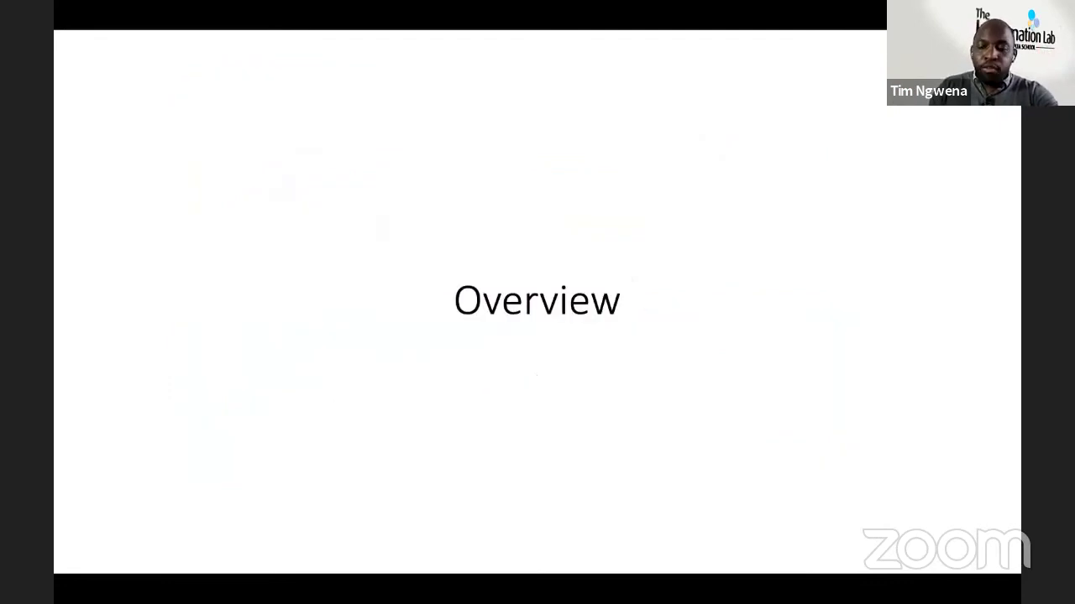
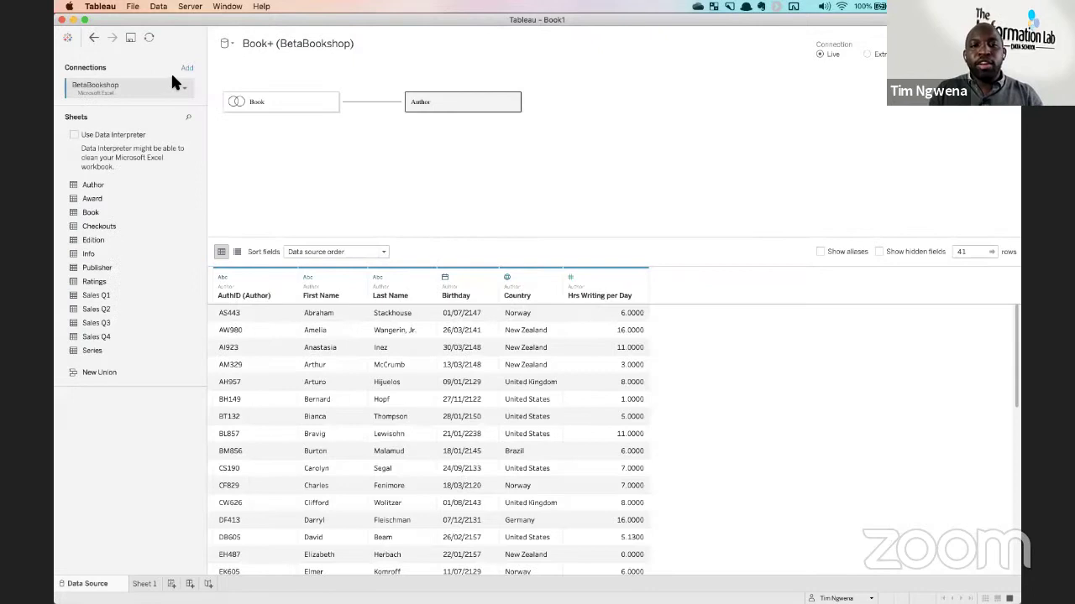
Open the Book logical table of the Book+ (BetaBookshop) data source in Tableau to examine its physical joins.
{"action": "left_click", "coordinate": [330, 102]}
{"action": "left_click", "coordinate": [352, 108]}
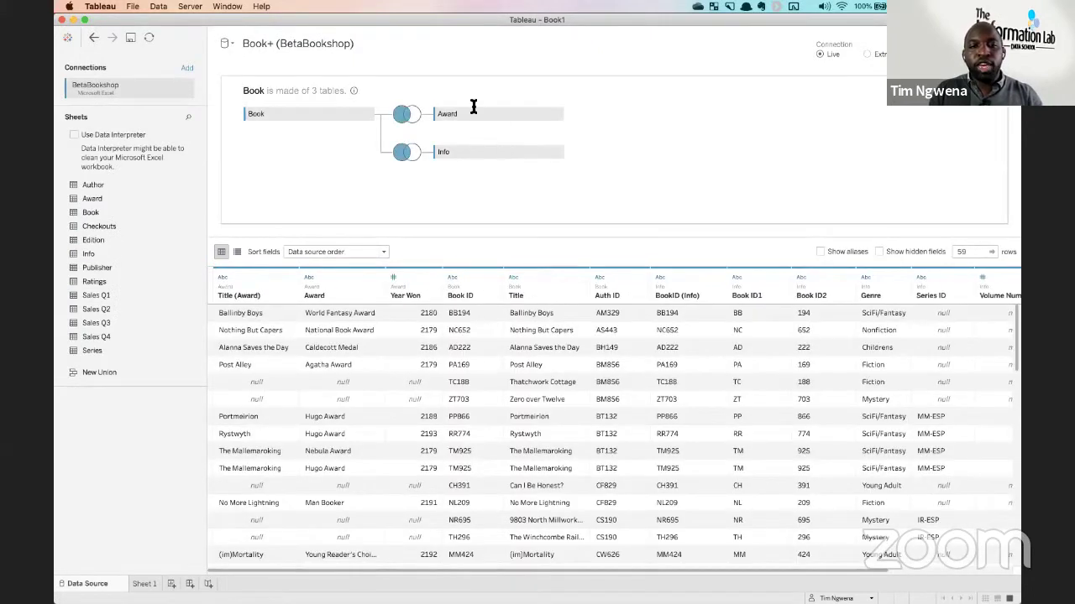
Close the physical joins of the Book table and return to the logical layer of the data source.
{"action": "left_click", "coordinate": [90, 33]}
{"action": "right_click", "coordinate": [130, 72]}
{"action": "left_click", "coordinate": [411, 104]}
{"action": "key", "text": "super+z"}
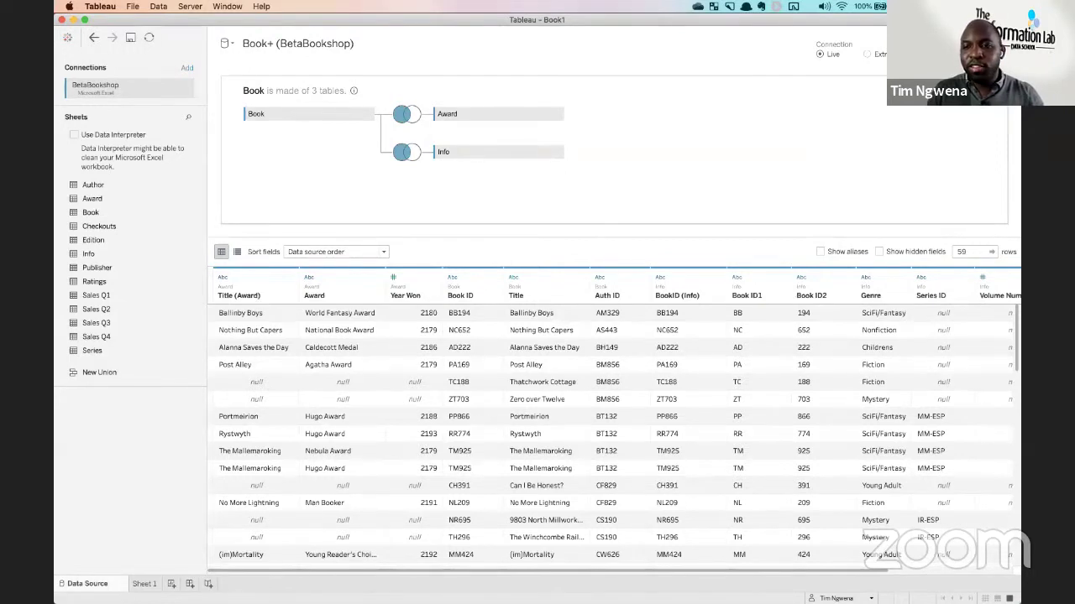
{"action": "left_click", "coordinate": [395, 151]}
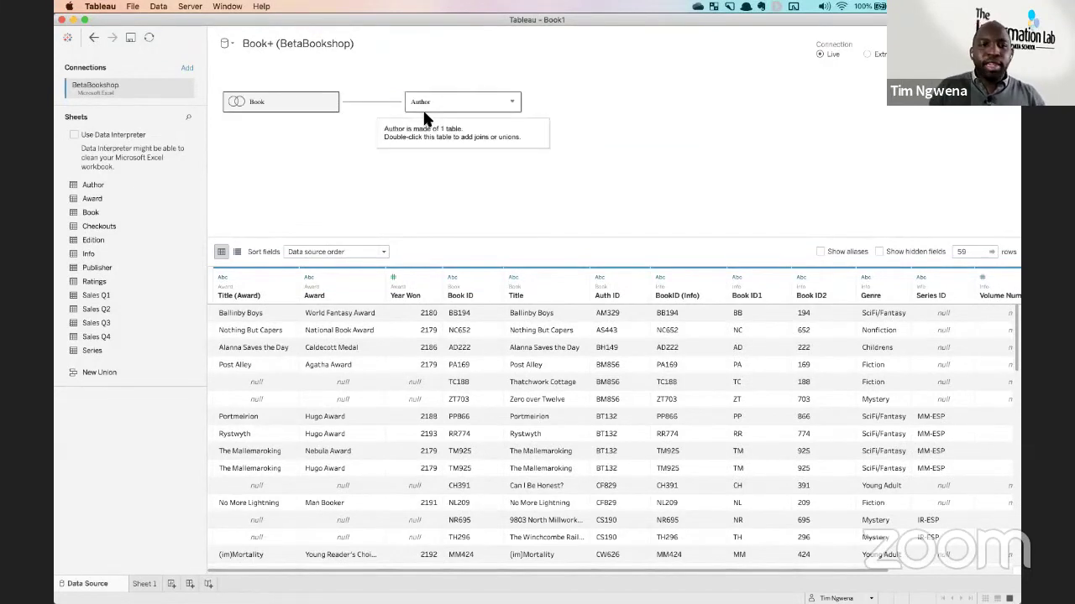
Add the Edition table to the logical layer and relate it to Book on Book ID = BookID (Edition).
{"action": "left_click_drag", "start_coordinate": [90, 234], "coordinate": [382, 157]}
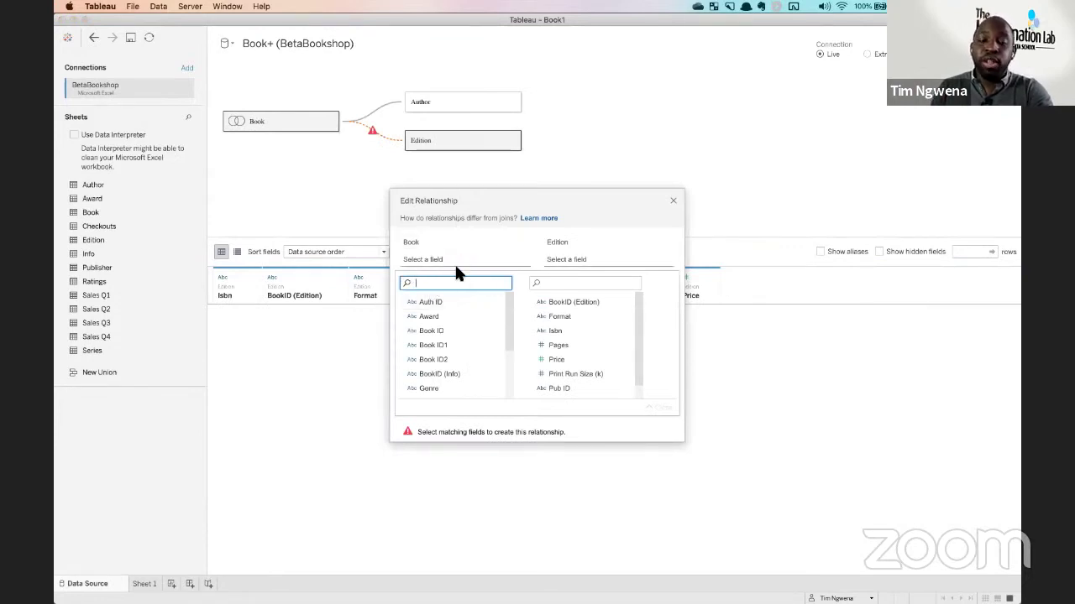
{"action": "left_click", "coordinate": [443, 331]}
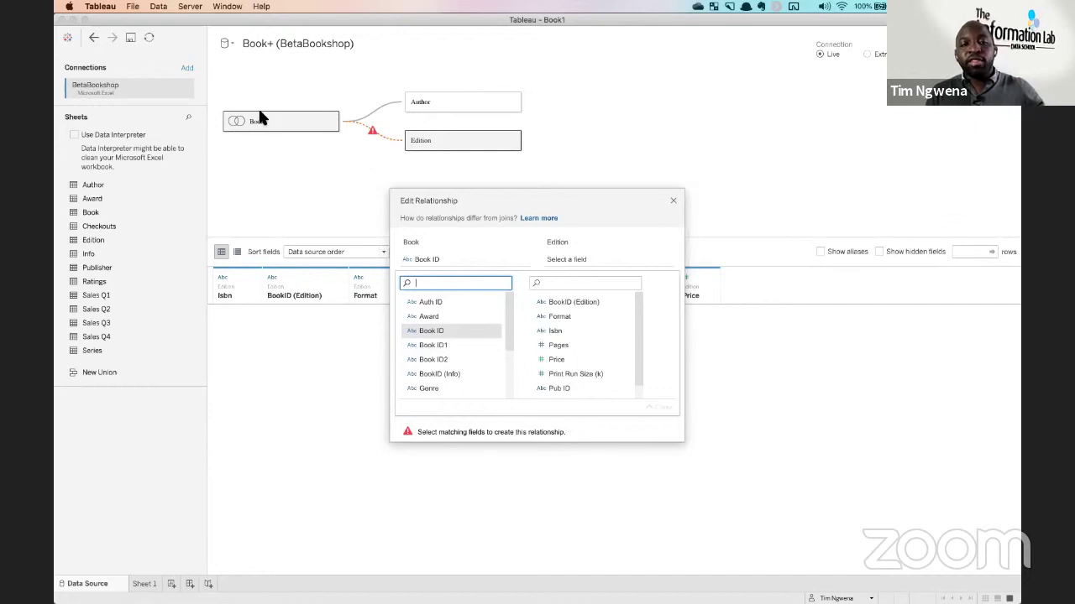
{"action": "left_click", "coordinate": [588, 283]}
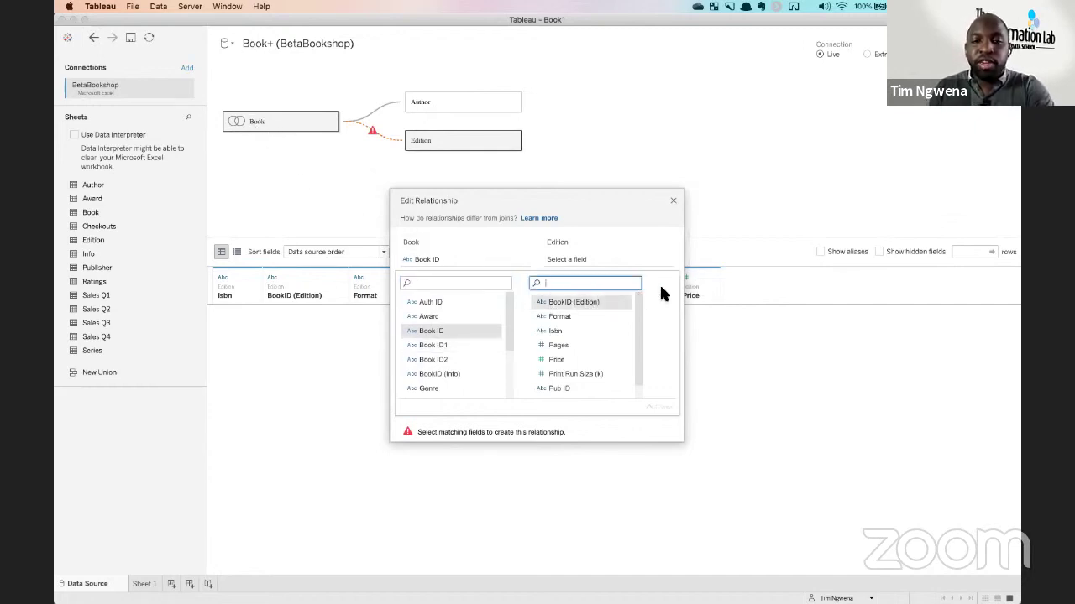
{"action": "left_click", "coordinate": [629, 299]}
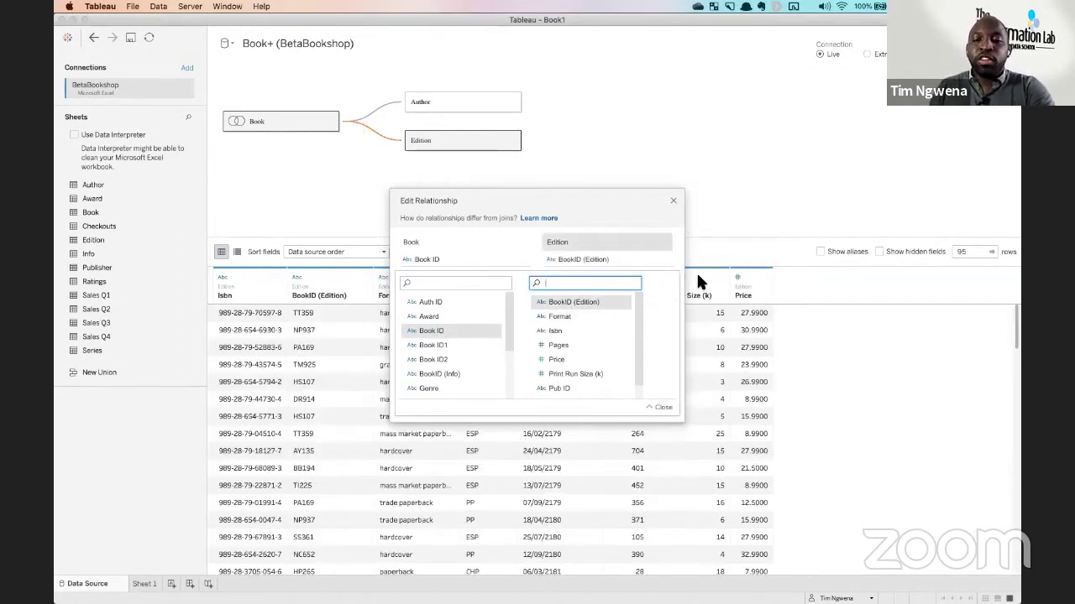
{"action": "left_click", "coordinate": [662, 407]}
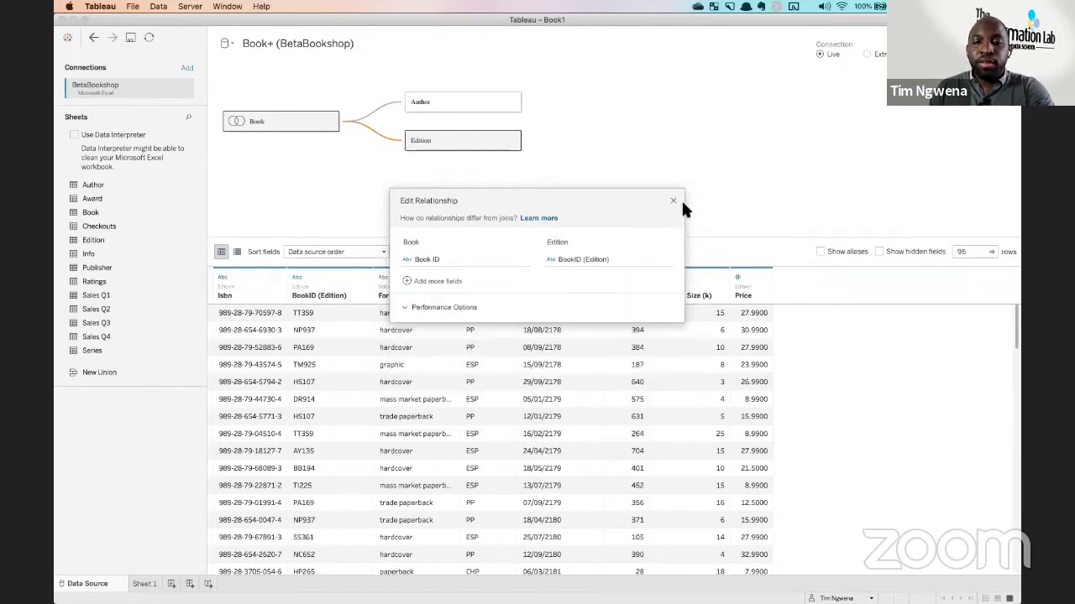
{"action": "left_click", "coordinate": [673, 202]}
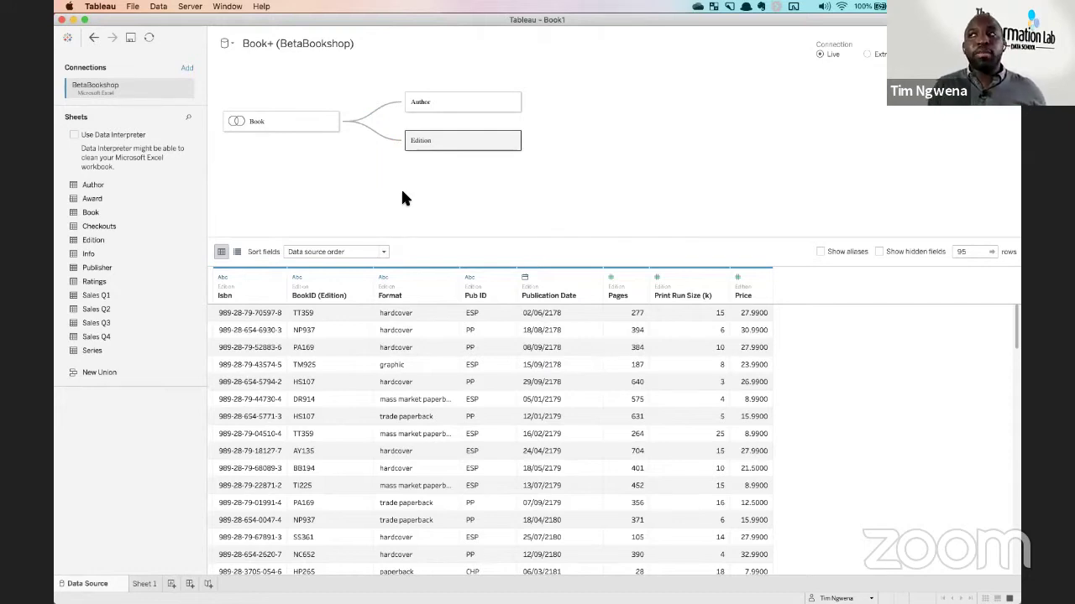
Add the Publisher table as a table related to Edition, accepting the proposed match of Pub ID and PubID (Publisher).
{"action": "left_click_drag", "start_coordinate": [88, 268], "coordinate": [593, 140]}
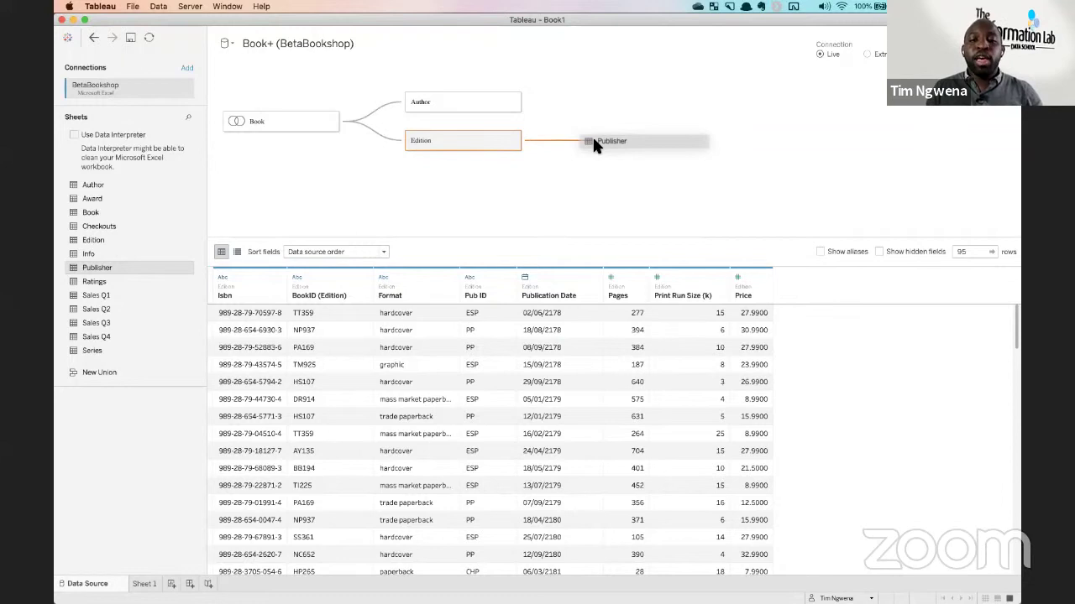
{"action": "left_click_drag", "start_coordinate": [592, 137], "coordinate": [595, 139]}
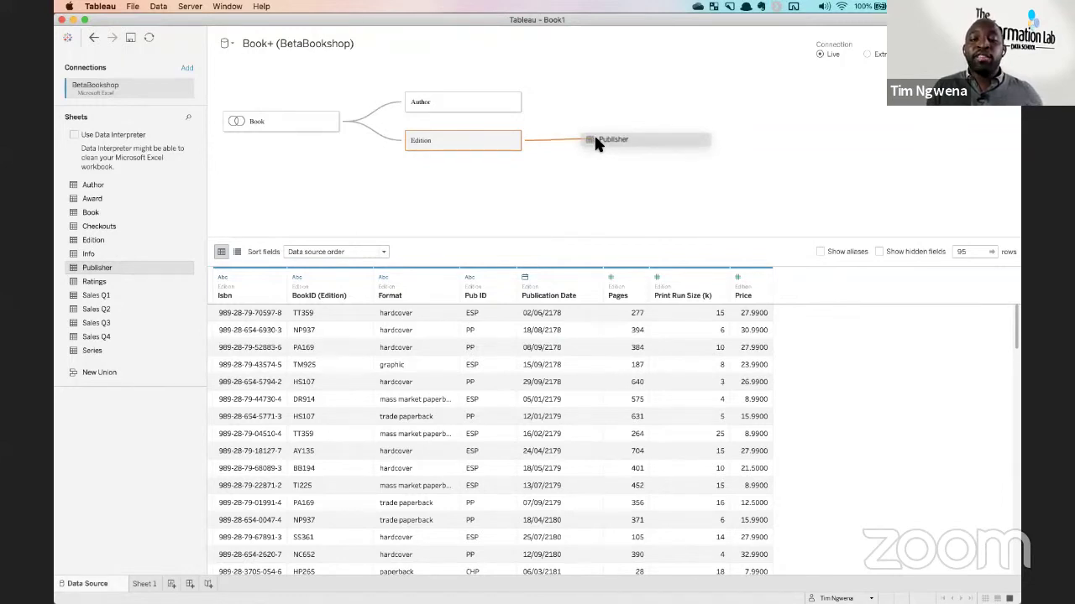
{"action": "key", "text": "Escape"}
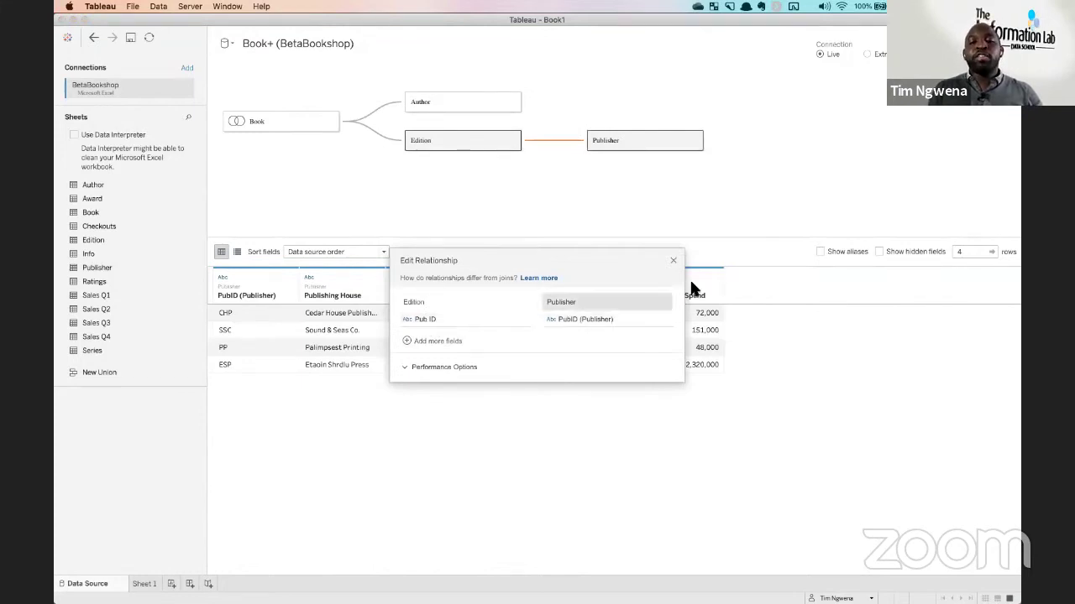
{"action": "left_click", "coordinate": [674, 262]}
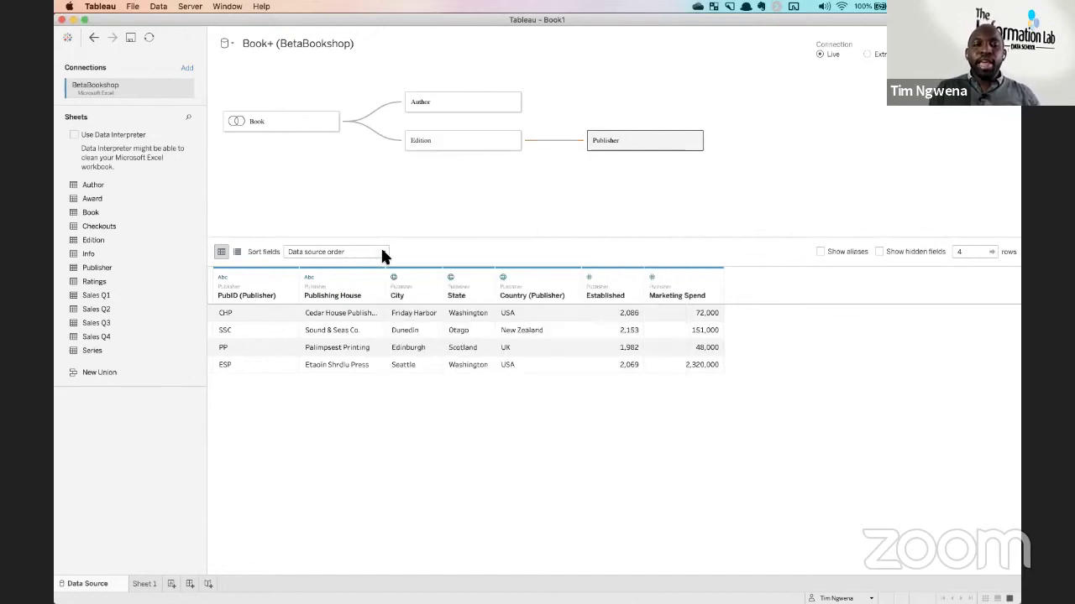
View the underlying data of the Sales Q1 and Sales Q2 sheets to compare their columns.
{"action": "left_click", "coordinate": [185, 295]}
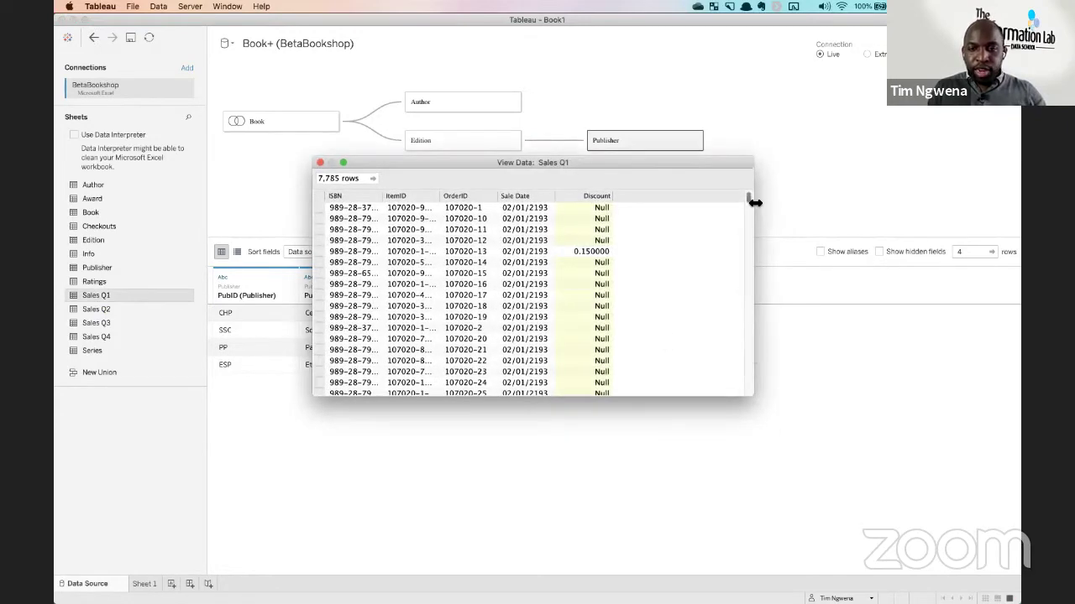
{"action": "mouse_move", "coordinate": [749, 201]}
{"action": "left_mouse_down"}
{"action": "mouse_move", "coordinate": [751, 218]}
{"action": "mouse_move", "coordinate": [745, 190]}
{"action": "left_mouse_up"}
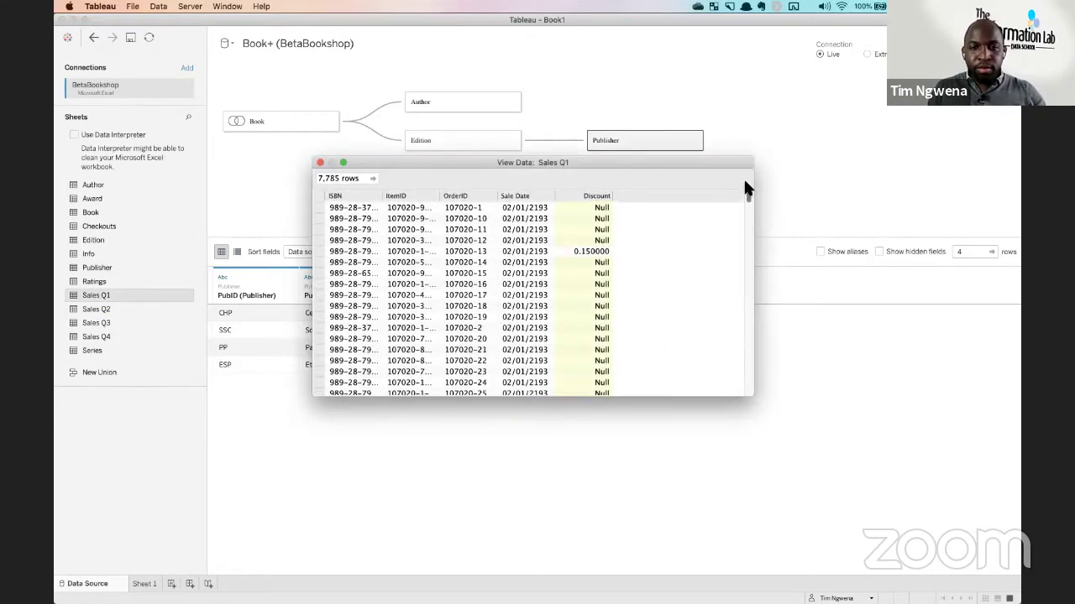
{"action": "left_click", "coordinate": [322, 163]}
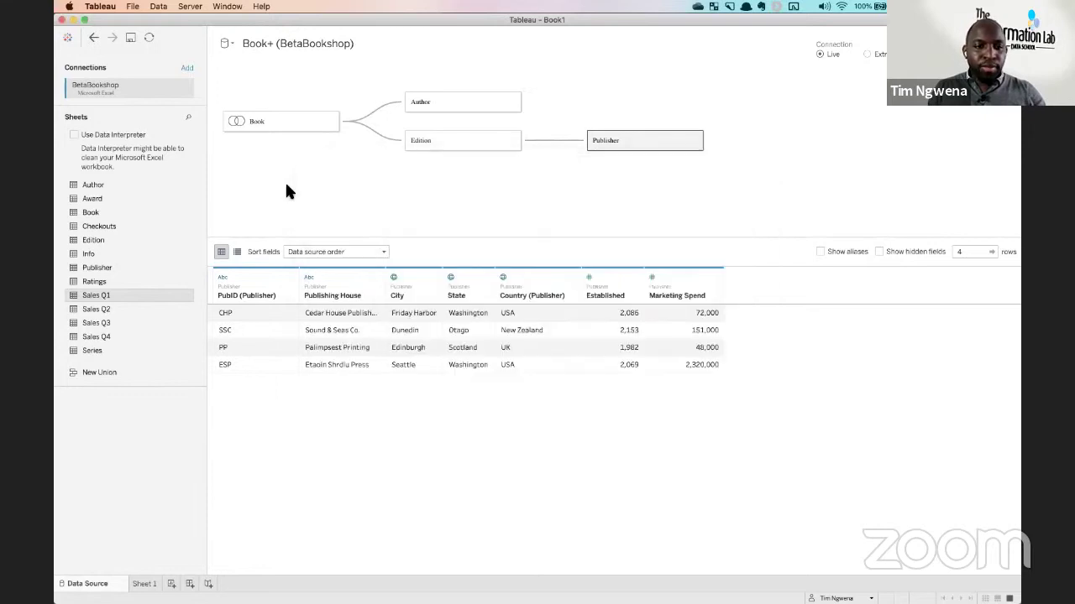
{"action": "left_click", "coordinate": [179, 307]}
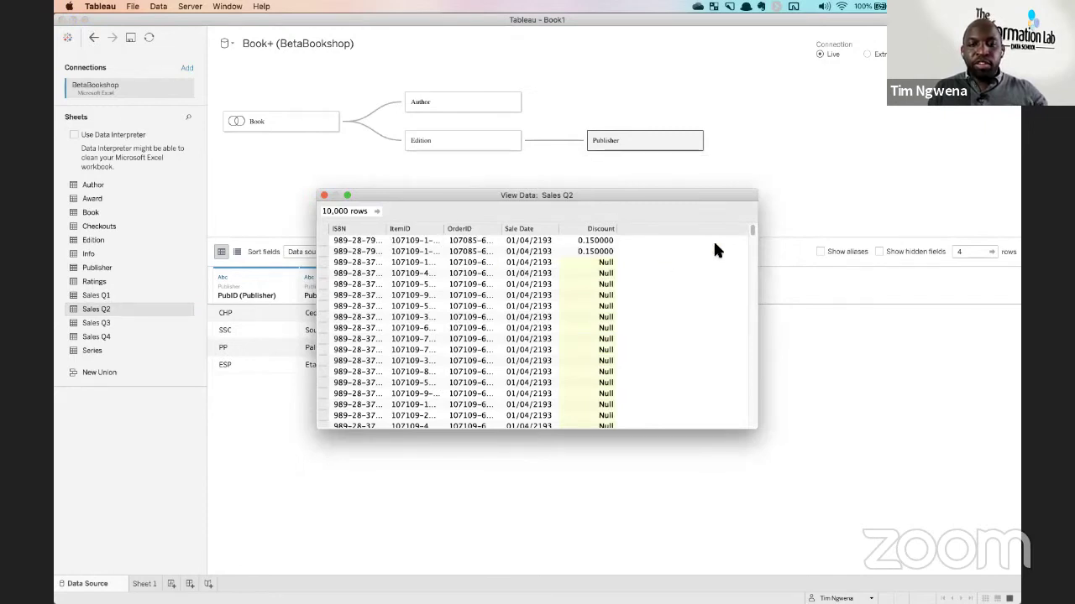
{"action": "left_click", "coordinate": [324, 195]}
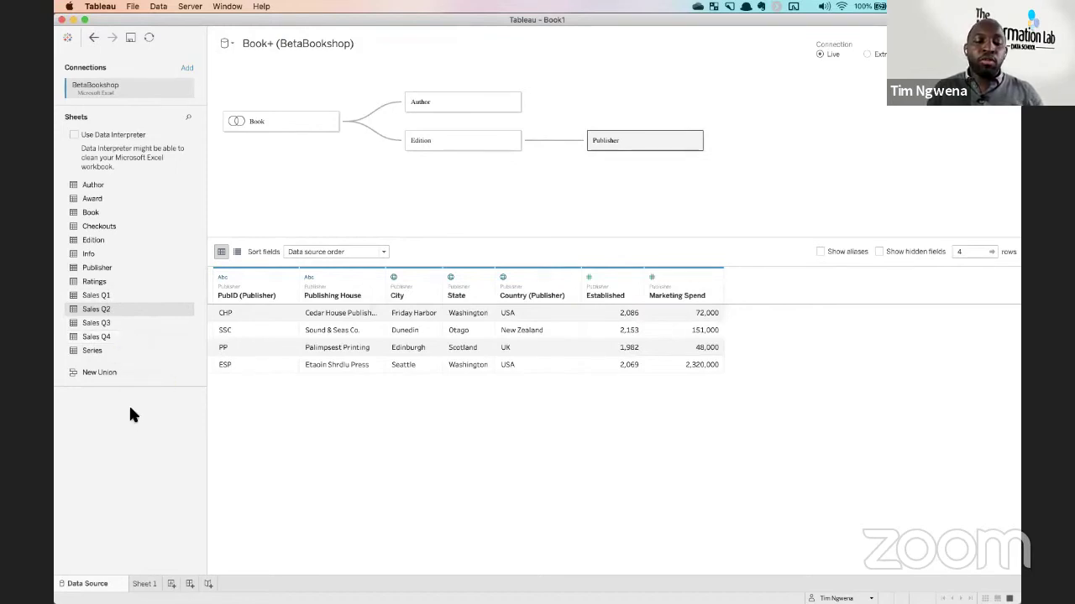
Create a union of Sales Q1, Sales Q2, Sales Q3 and Sales Q4 related to Edition, accepting the proposed ISBN match.
{"action": "left_click_drag", "start_coordinate": [95, 369], "coordinate": [598, 188]}
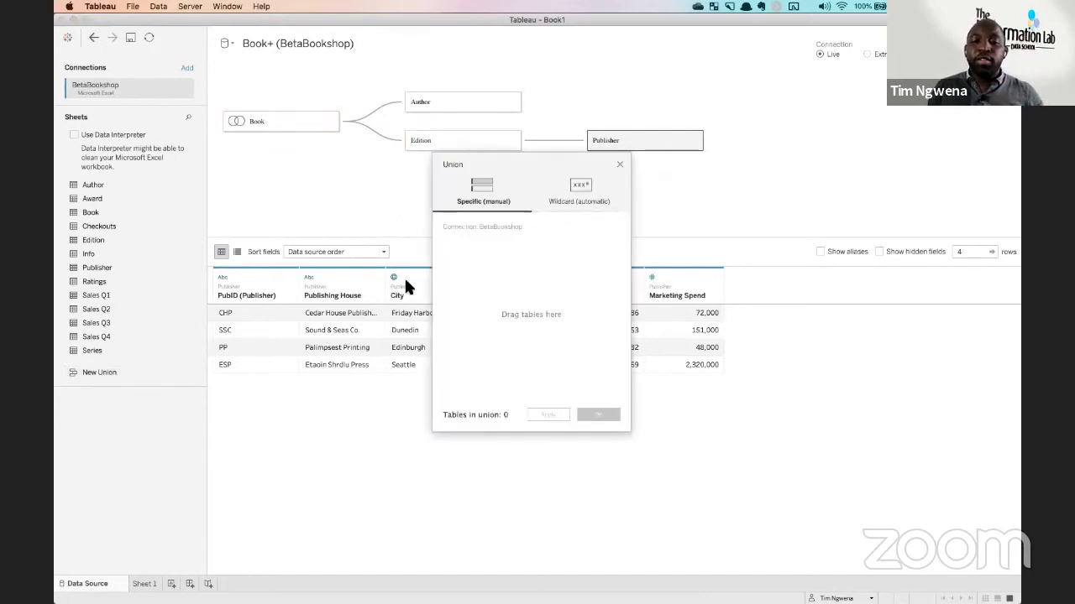
{"action": "left_click", "coordinate": [106, 295]}
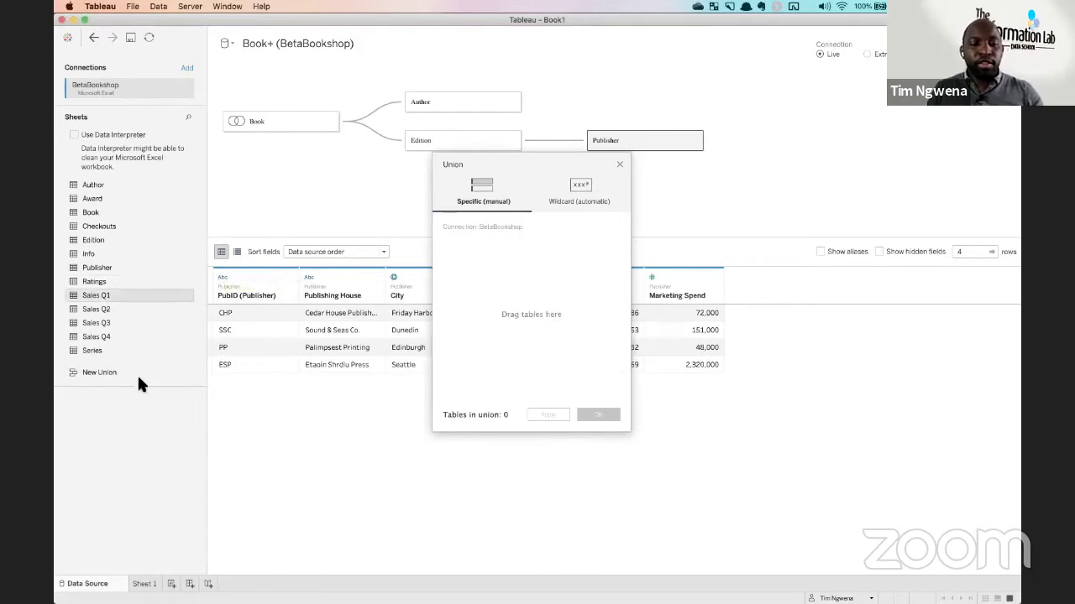
{"action": "left_click", "coordinate": [120, 335], "text": "shift"}
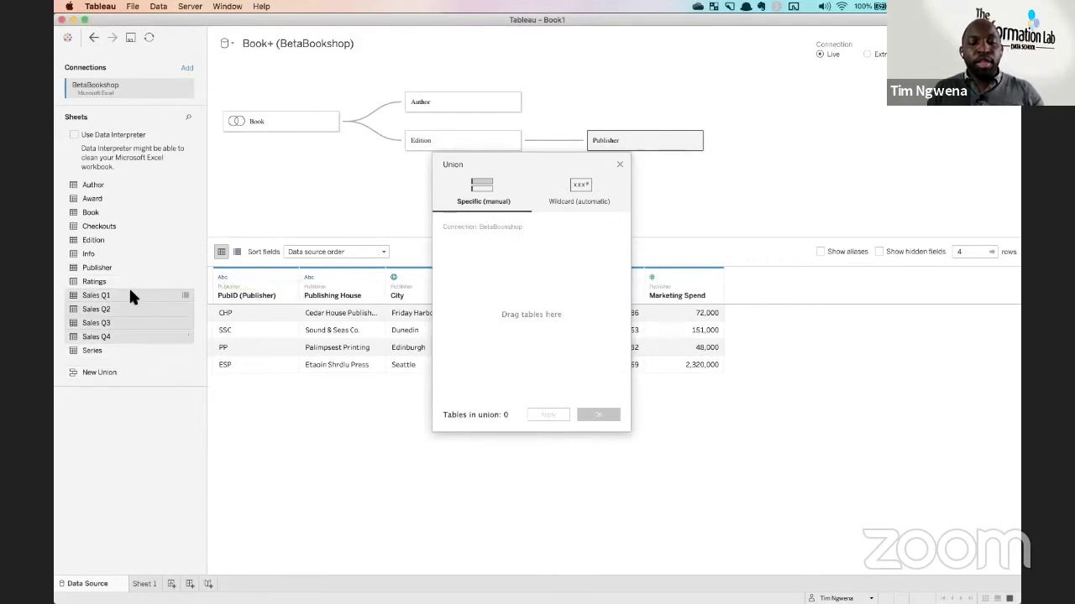
{"action": "left_click_drag", "start_coordinate": [524, 265], "coordinate": [486, 268]}
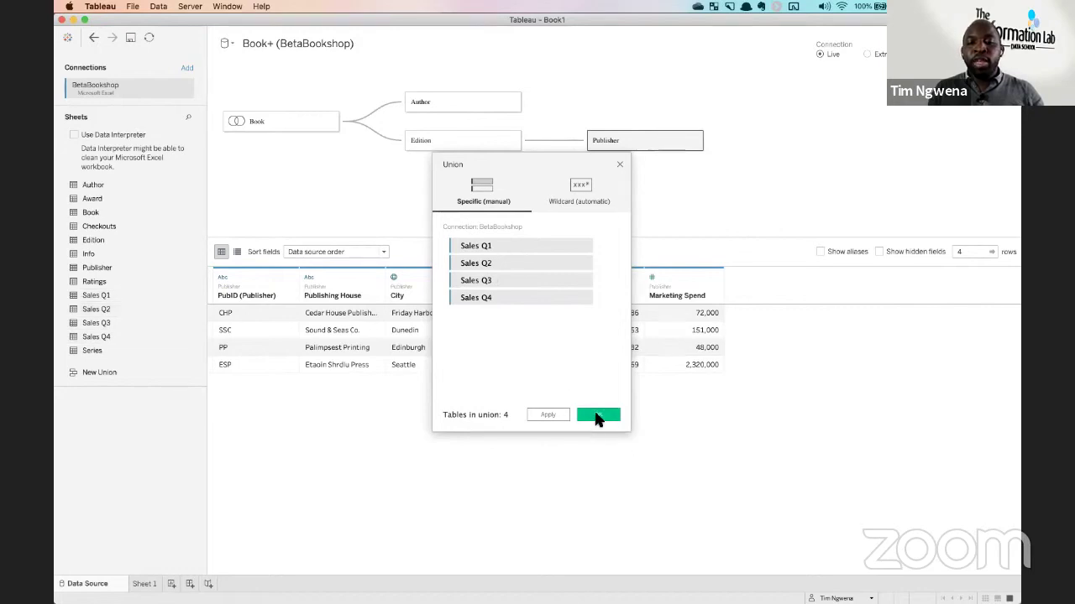
{"action": "left_click", "coordinate": [596, 417]}
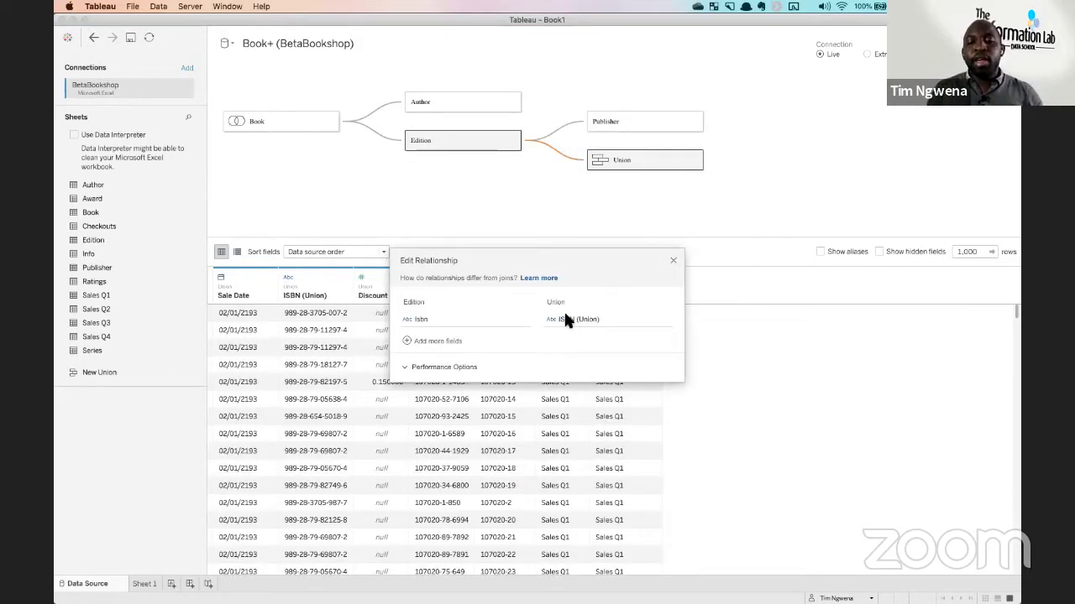
{"action": "left_click_drag", "start_coordinate": [533, 250], "coordinate": [541, 203]}
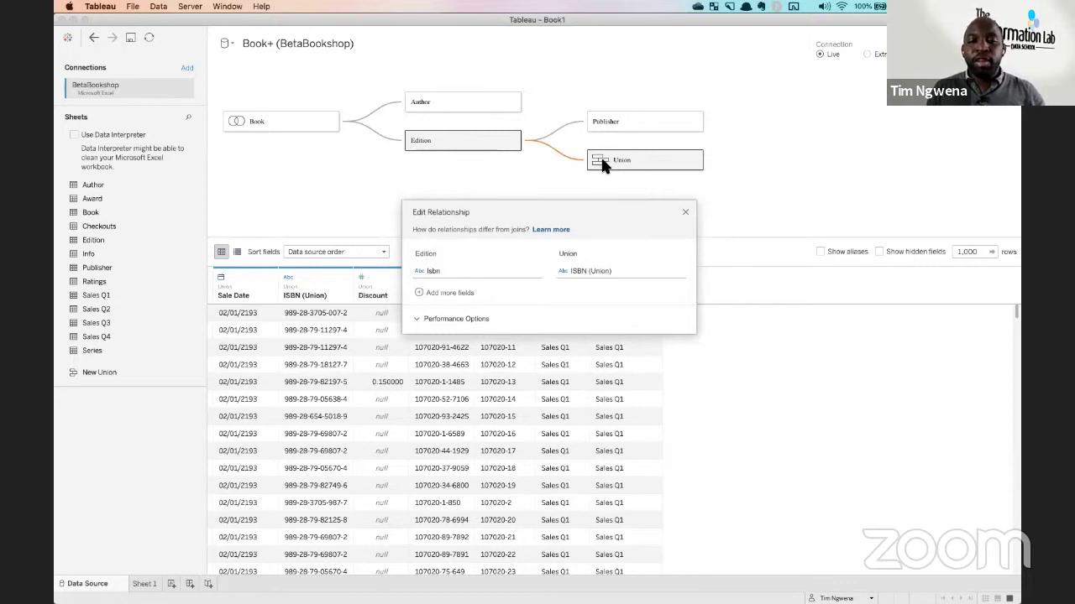
{"action": "left_click", "coordinate": [685, 210]}
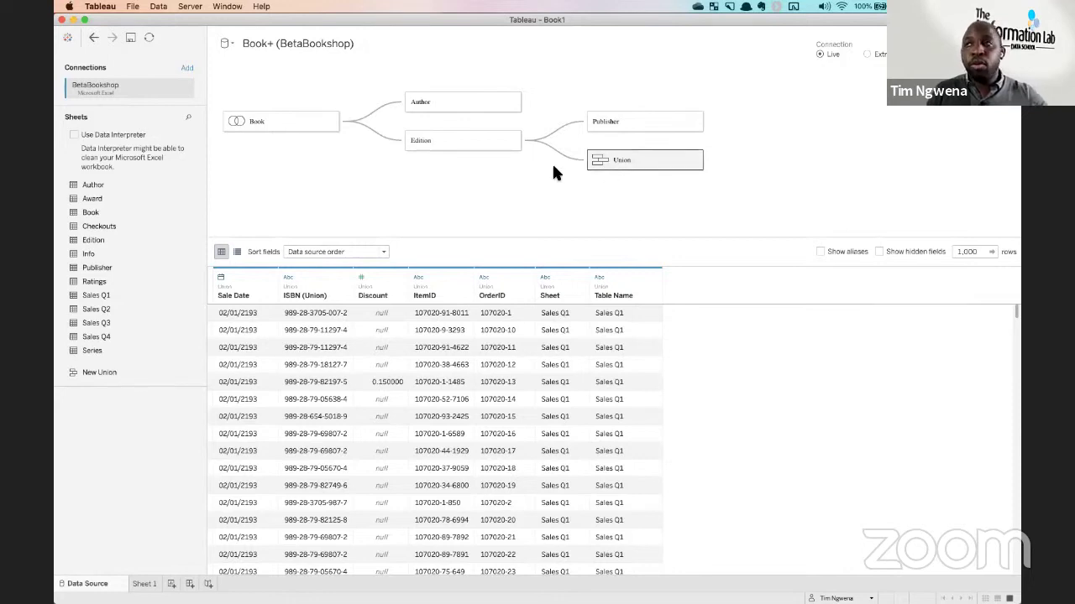
Add the Checkouts table and relate it to Book on Book ID = BookID (Checkouts).
{"action": "left_click_drag", "start_coordinate": [109, 224], "coordinate": [404, 192]}
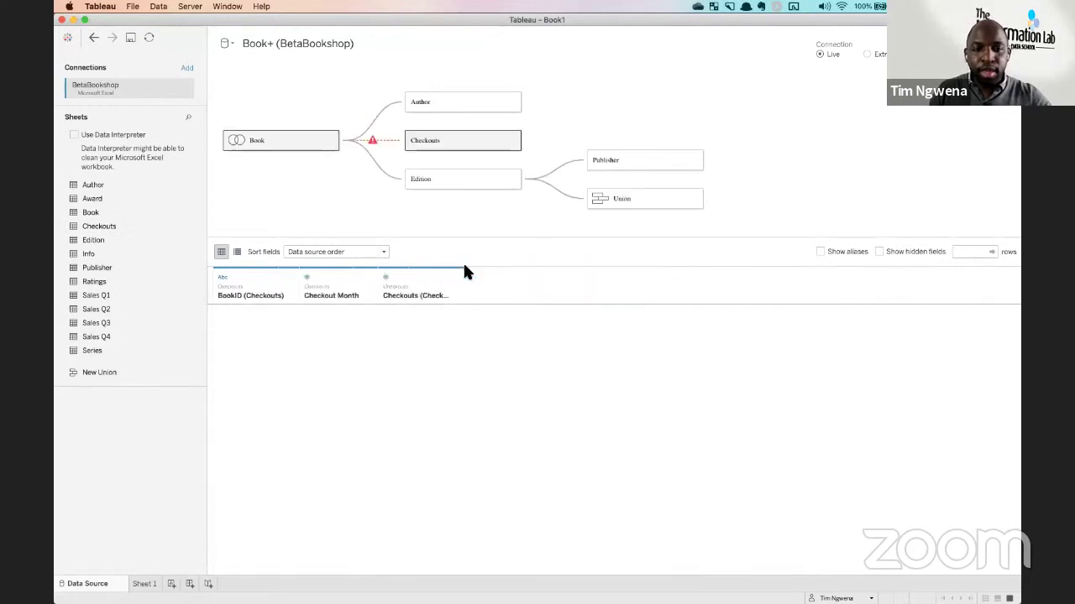
{"action": "left_click", "coordinate": [438, 331]}
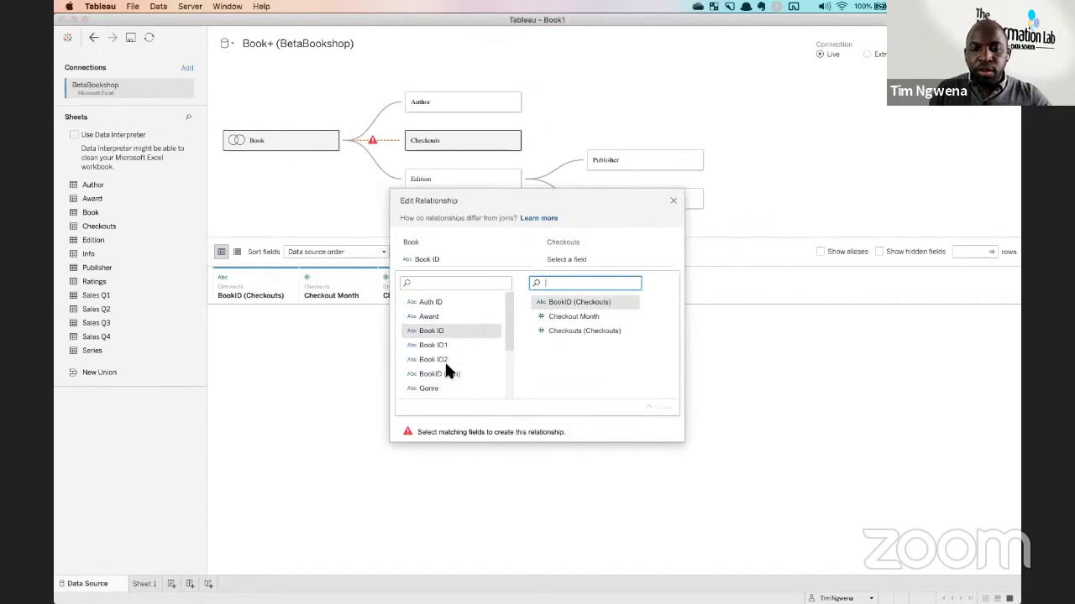
{"action": "left_click", "coordinate": [584, 302]}
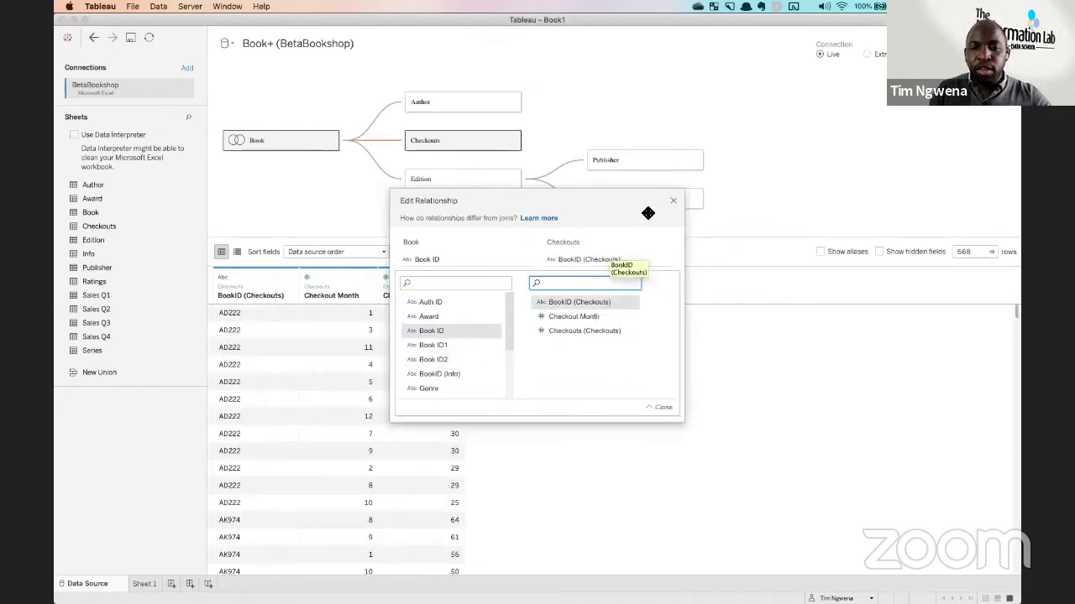
{"action": "left_click", "coordinate": [673, 200]}
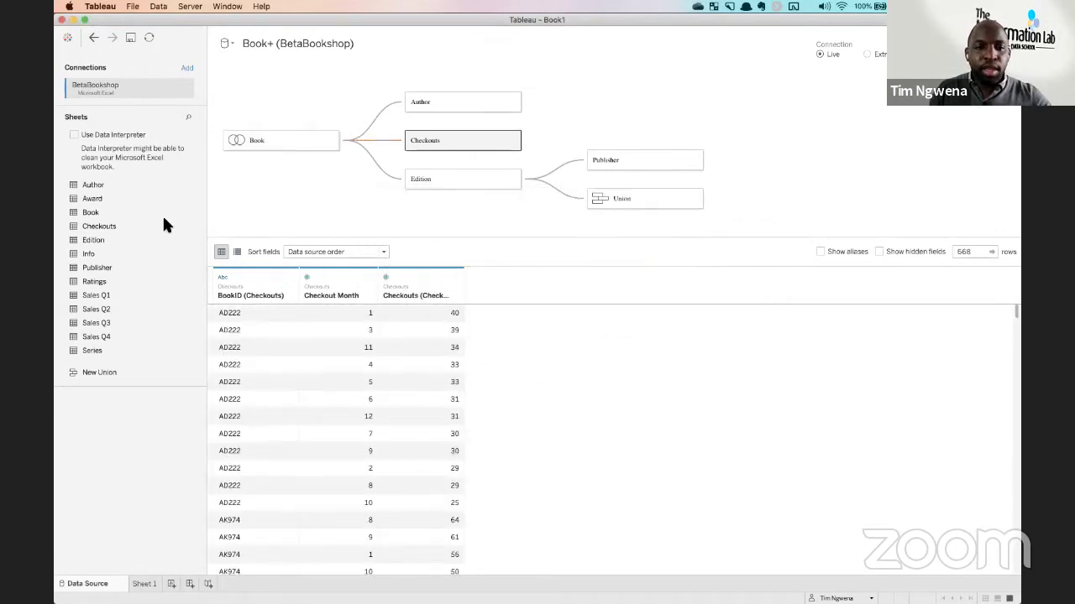
Add the Ratings table and relate it to Book on Book ID = BookID (Ratings).
{"action": "left_click_drag", "start_coordinate": [107, 283], "coordinate": [391, 219]}
{"action": "left_click_drag", "start_coordinate": [435, 212], "coordinate": [592, 176]}
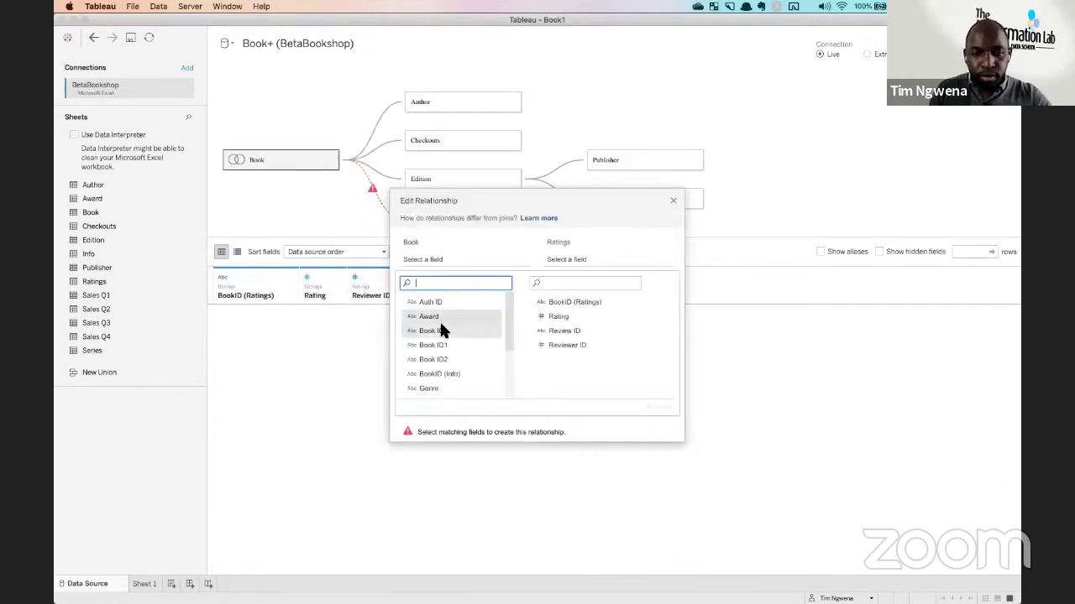
{"action": "left_click", "coordinate": [433, 330]}
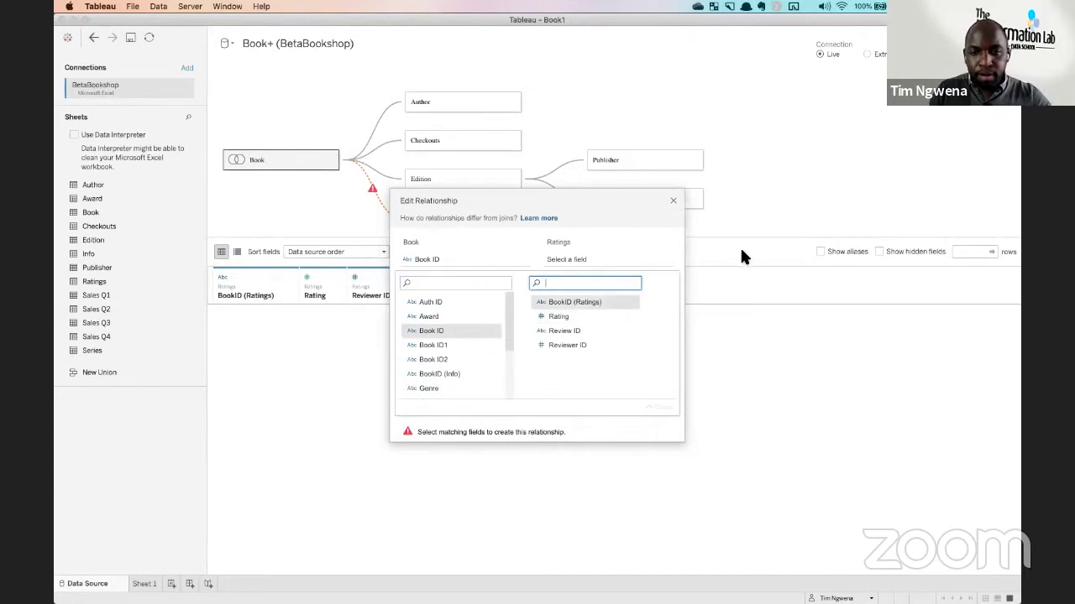
{"action": "key", "text": "Return"}
{"action": "left_click", "coordinate": [672, 201]}
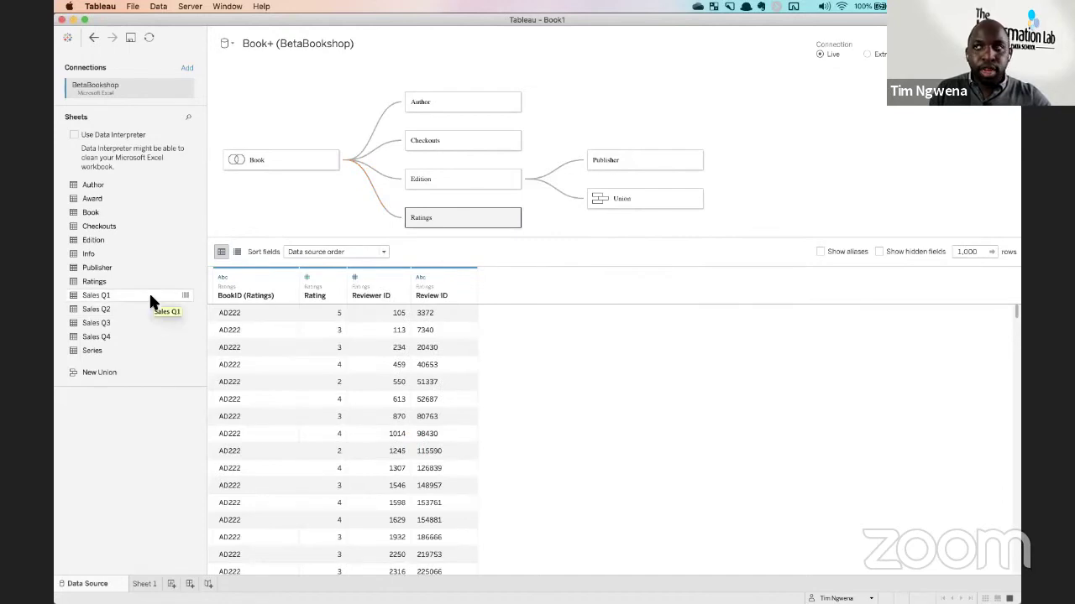
Add the Series table as a table related to Book, accepting the proposed match of Series ID and SeriesID (Series).
{"action": "left_click_drag", "start_coordinate": [105, 344], "coordinate": [468, 246]}
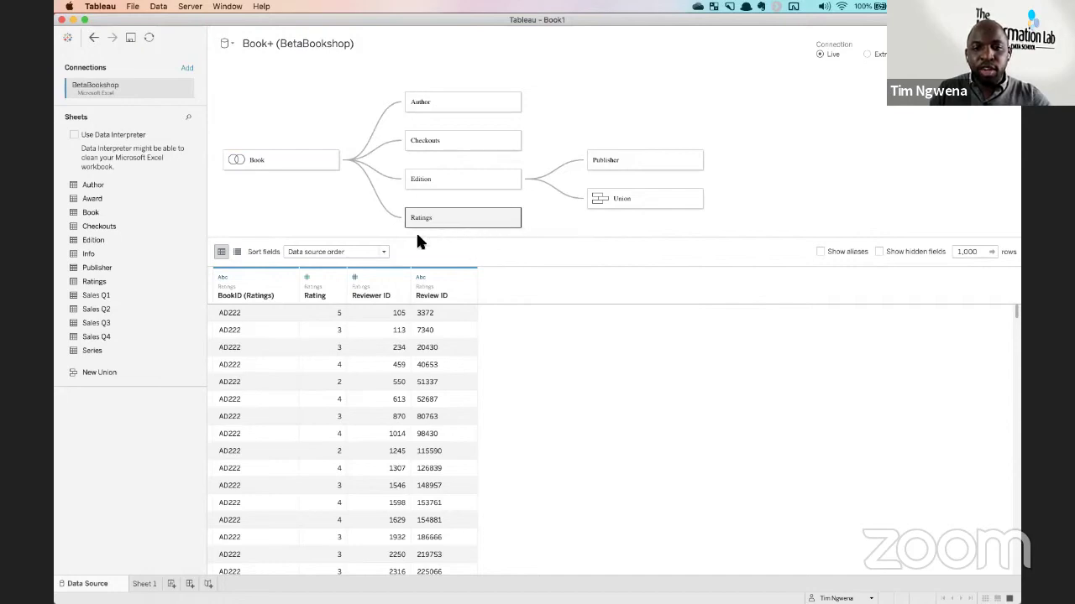
{"action": "left_click_drag", "start_coordinate": [602, 234], "coordinate": [496, 233]}
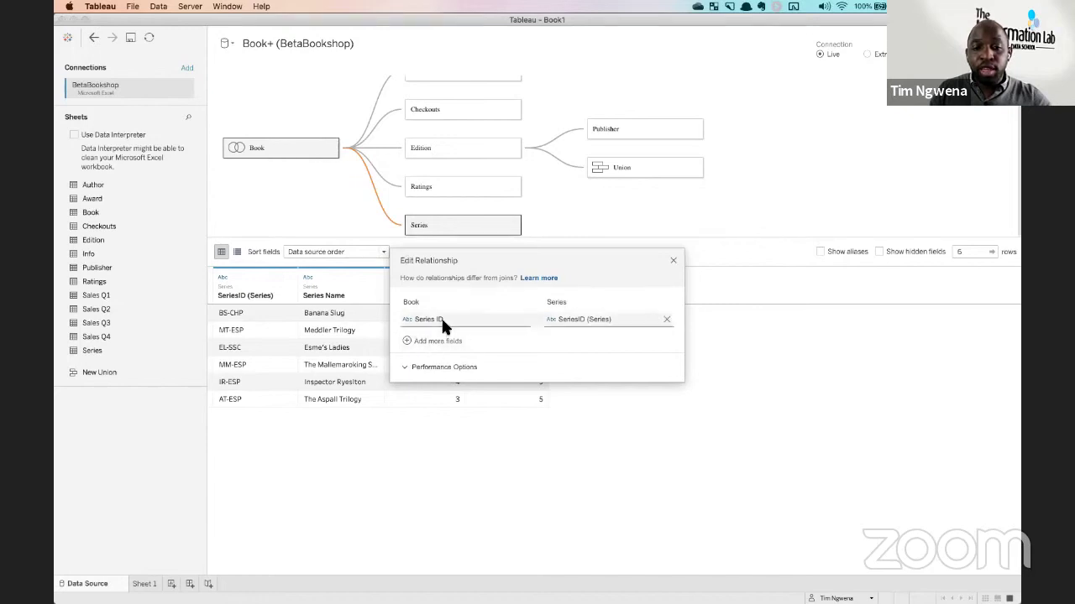
{"action": "left_click", "coordinate": [674, 261]}
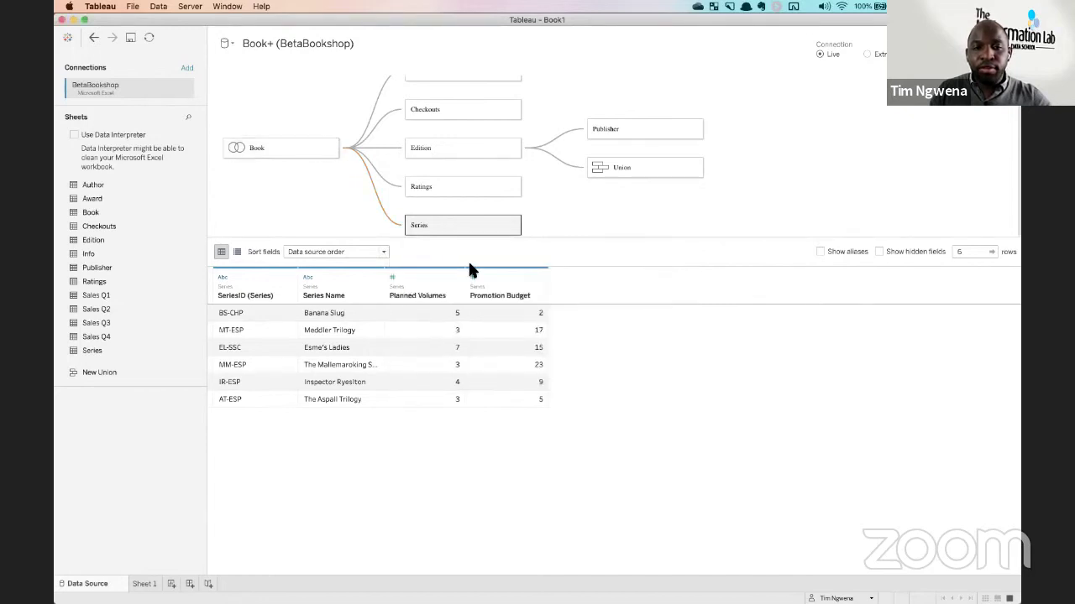
View the Book sheet's rows, and inspect the physical joins inside the Book logical table.
{"action": "left_click", "coordinate": [180, 209]}
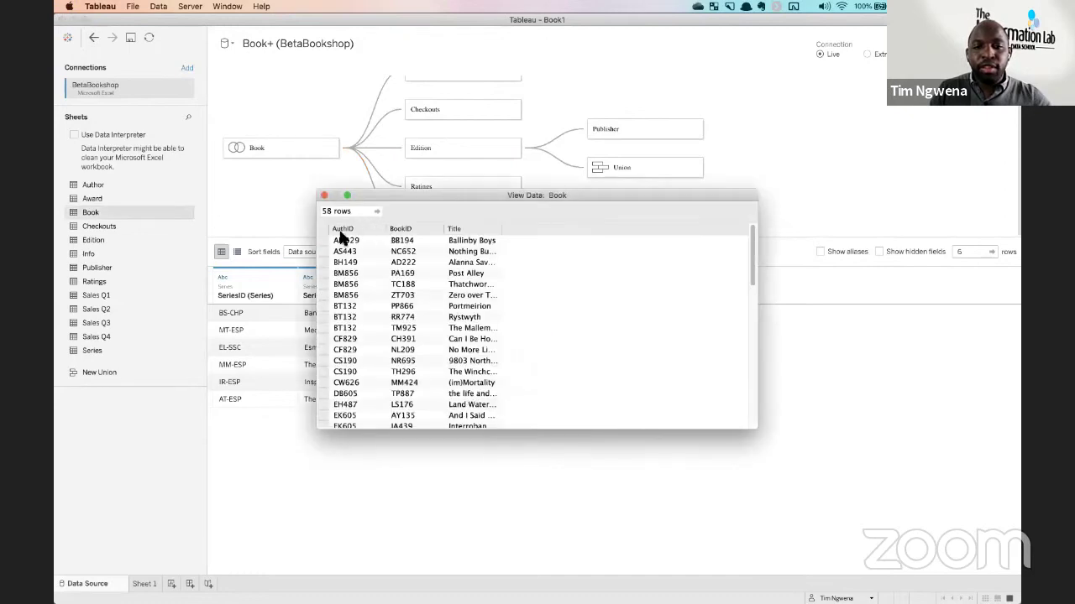
{"action": "left_click", "coordinate": [324, 195]}
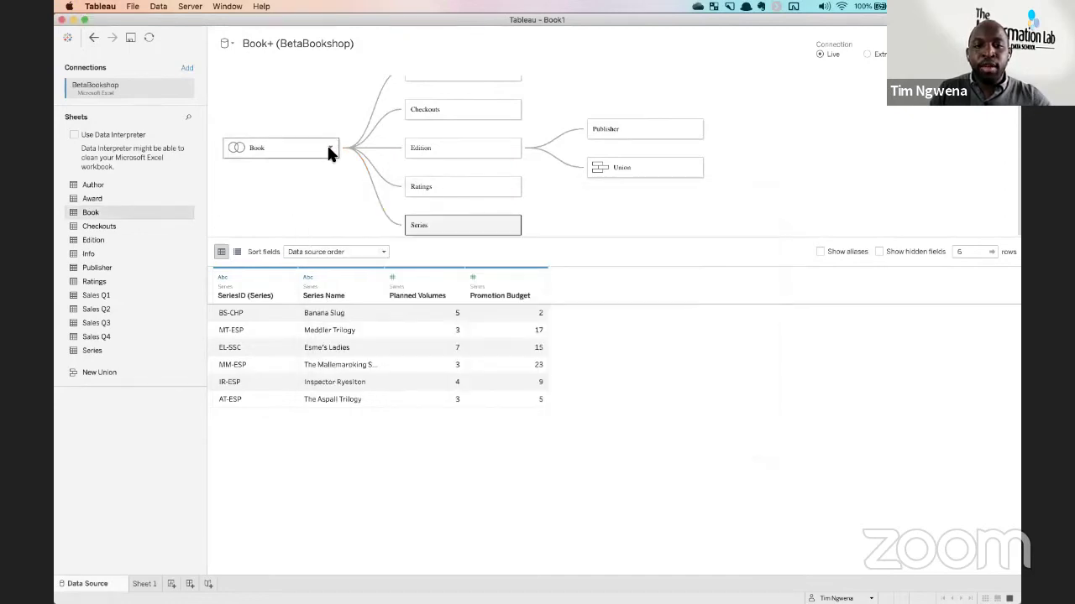
{"action": "left_click", "coordinate": [328, 148]}
{"action": "left_click", "coordinate": [561, 167]}
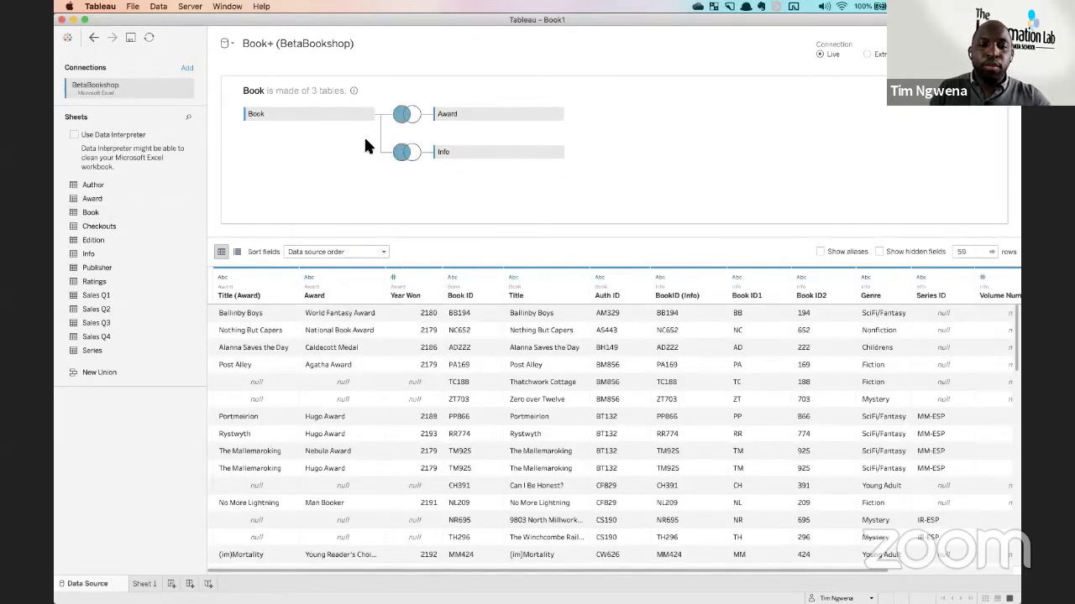
{"action": "left_click", "coordinate": [481, 184]}
Place BetaBookshopSchema.png in Preview below the data model and compare its tables and relationships with the canvas.
{"action": "left_click_drag", "start_coordinate": [563, 355], "coordinate": [475, 246]}
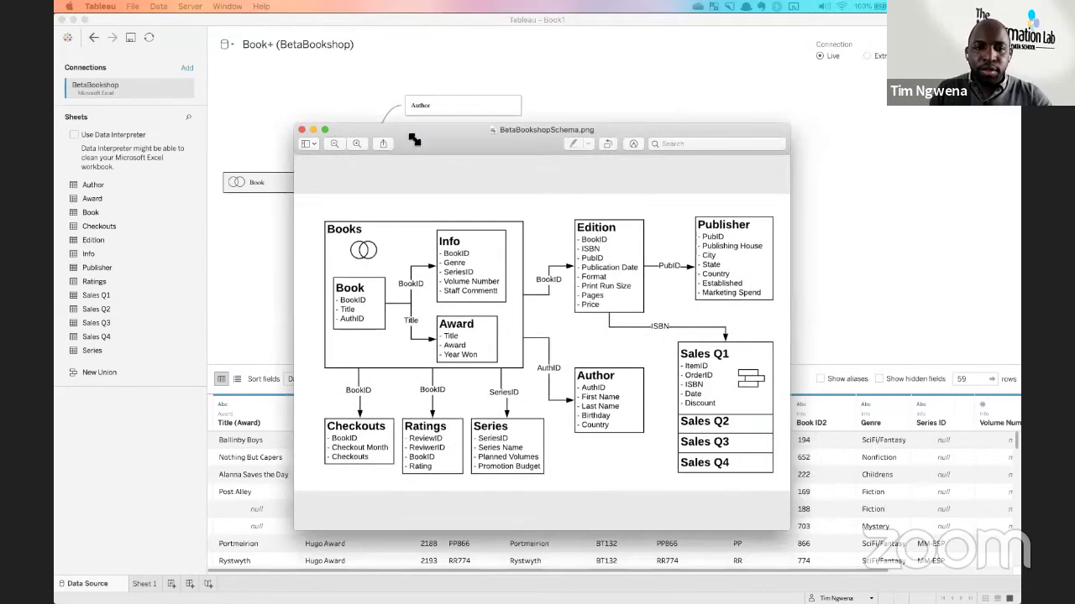
{"action": "left_click", "coordinate": [409, 132]}
{"action": "left_click_drag", "start_coordinate": [295, 125], "coordinate": [265, 294]}
{"action": "left_click_drag", "start_coordinate": [452, 321], "coordinate": [406, 309]}
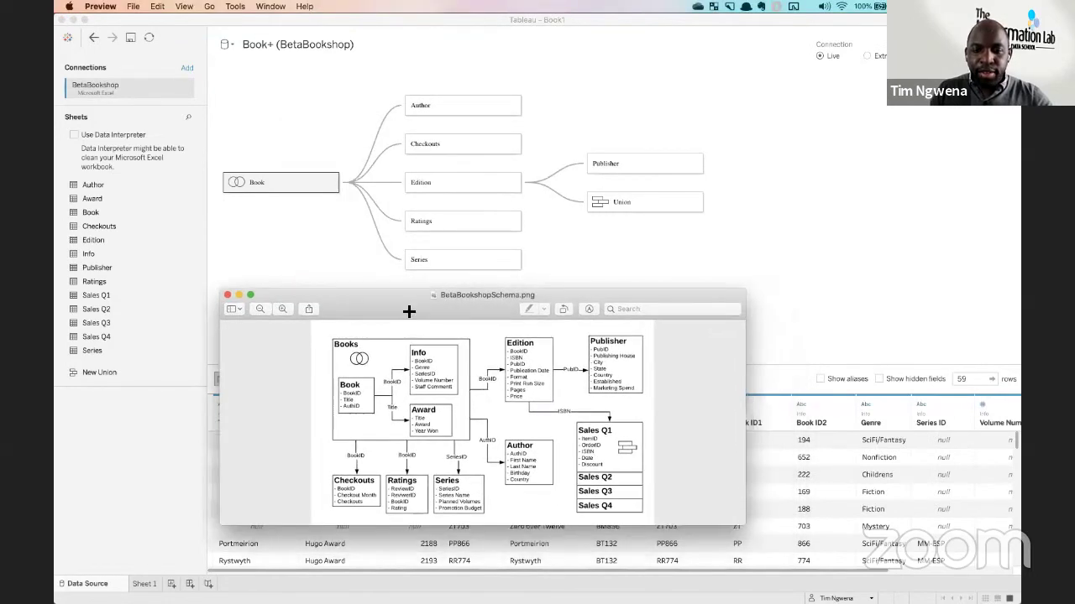
{"action": "left_click_drag", "start_coordinate": [741, 519], "coordinate": [747, 546]}
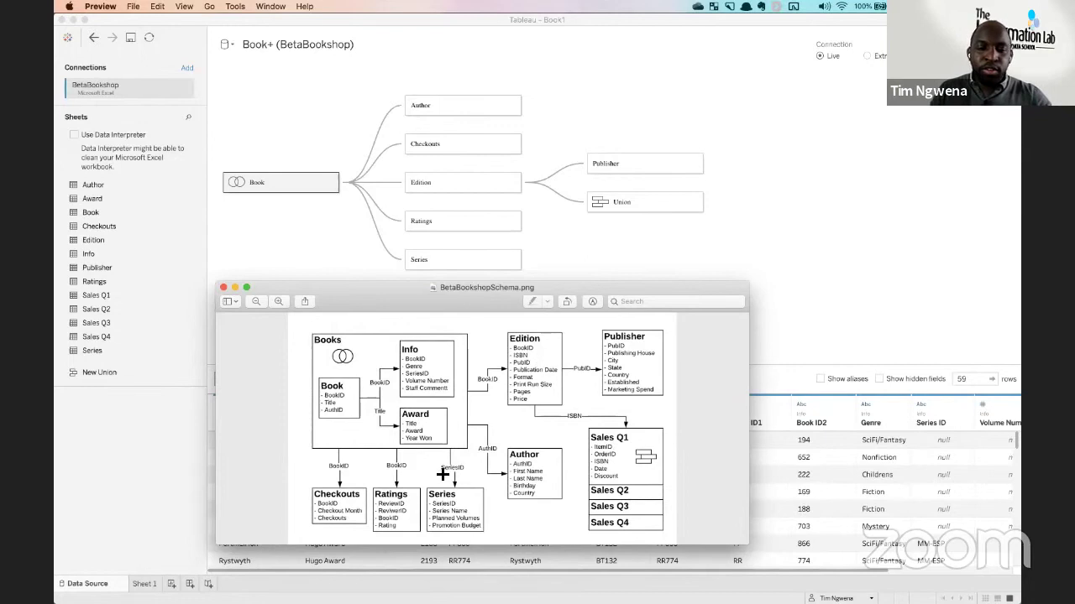
{"action": "left_click", "coordinate": [223, 287]}
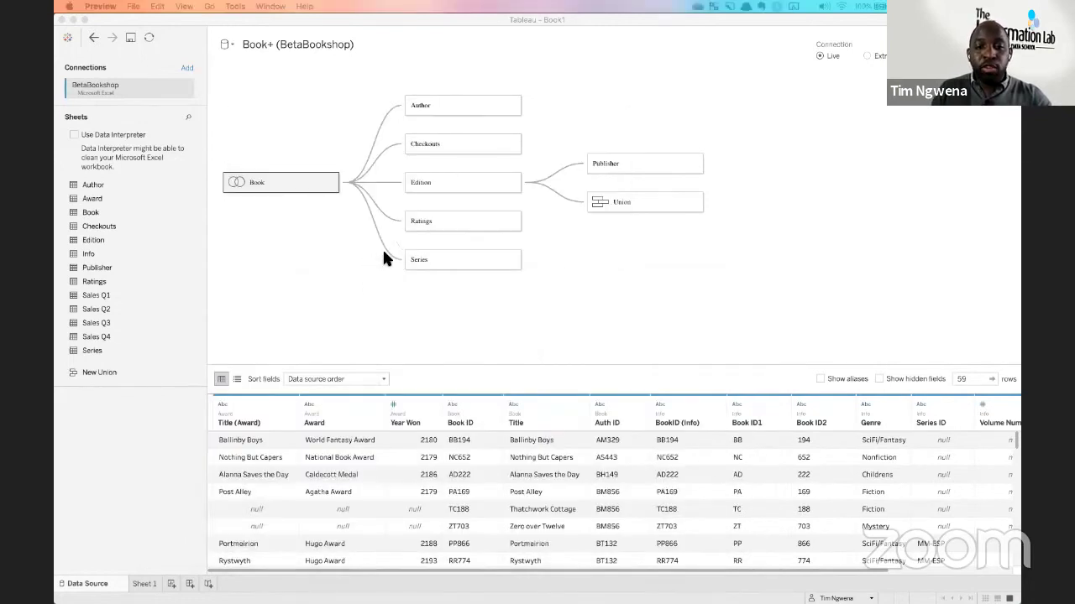
Go to Sheet 1 and review its bar chart and the fields listed under each data source table.
{"action": "left_click", "coordinate": [155, 588]}
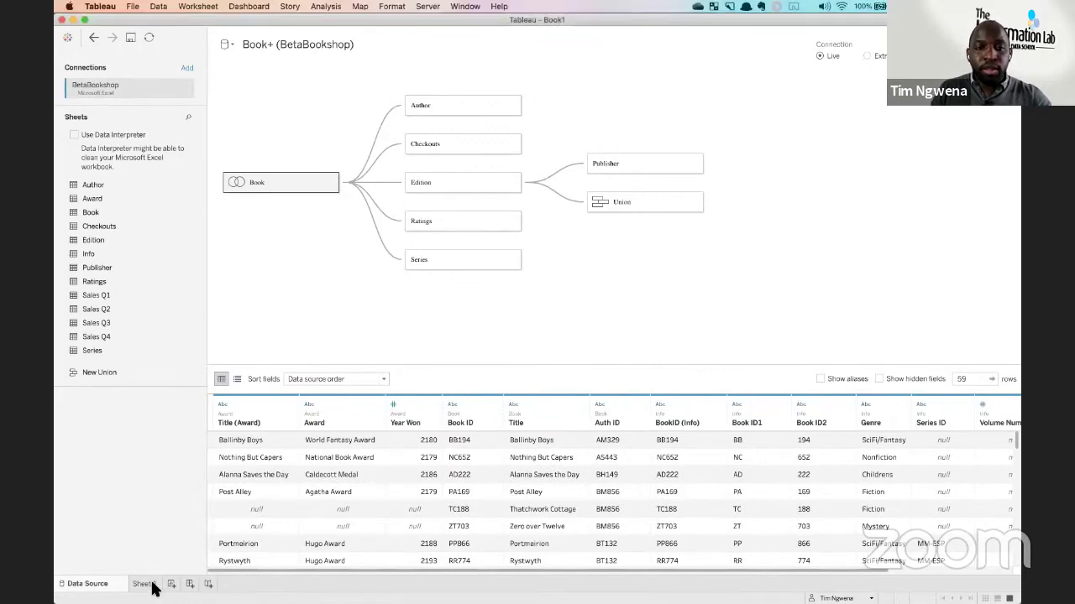
{"action": "key", "text": "ctrl+Tab"}
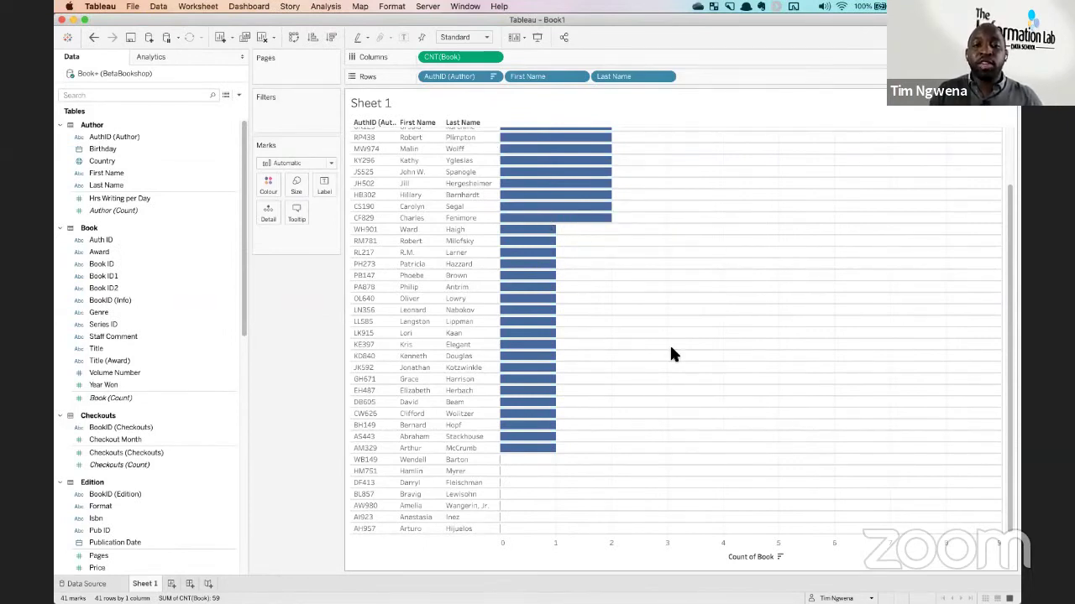
{"action": "scroll", "coordinate": [671, 349], "scroll_direction": "up", "scroll_amount": 3}
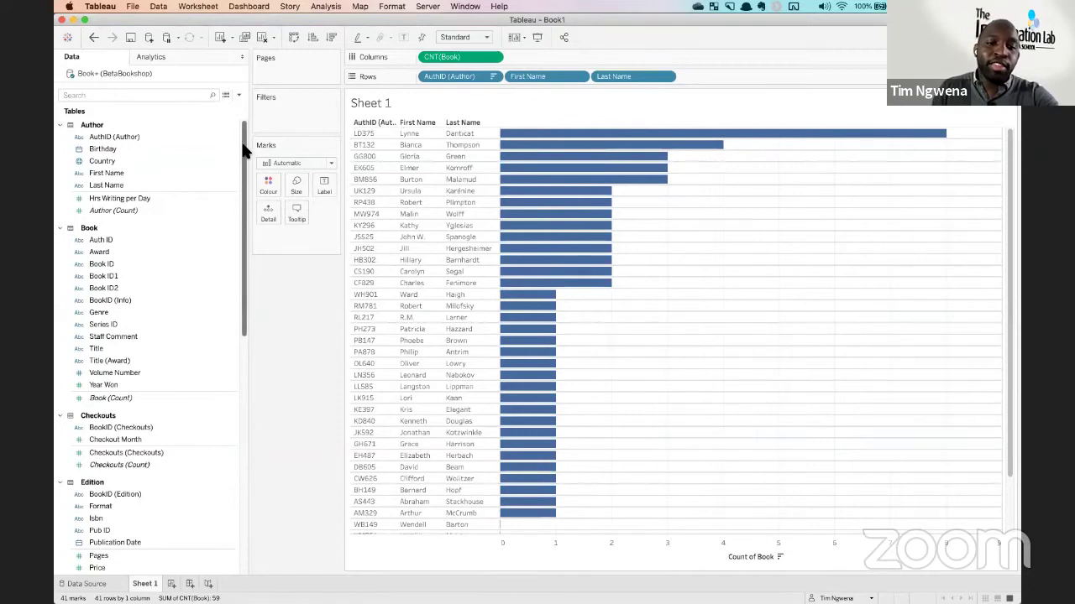
{"action": "scroll", "coordinate": [233, 347], "scroll_direction": "down", "scroll_amount": 15}
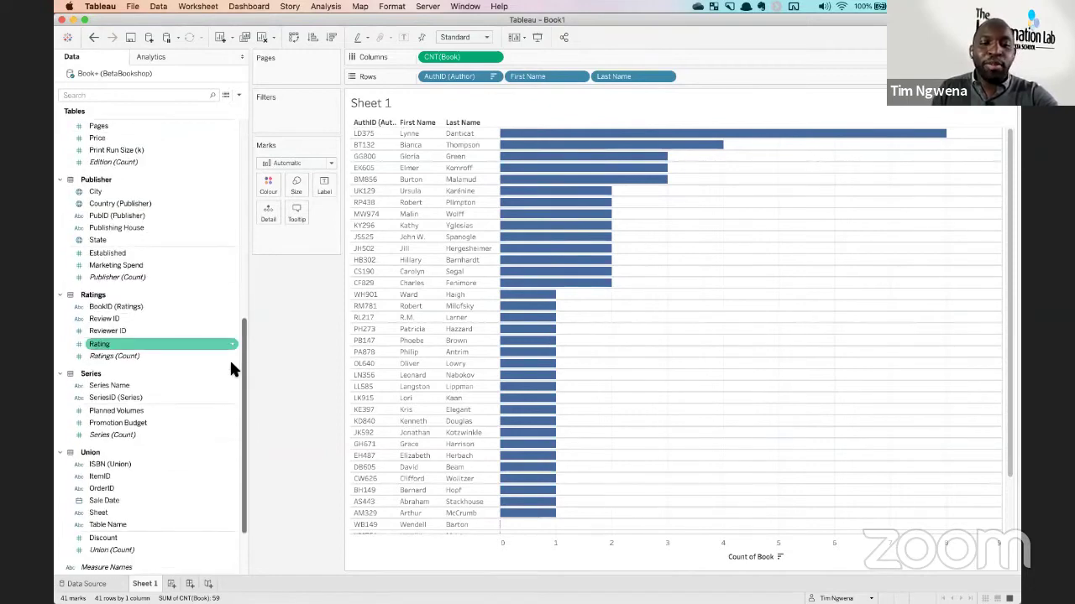
{"action": "scroll", "coordinate": [236, 197], "scroll_direction": "up", "scroll_amount": 15}
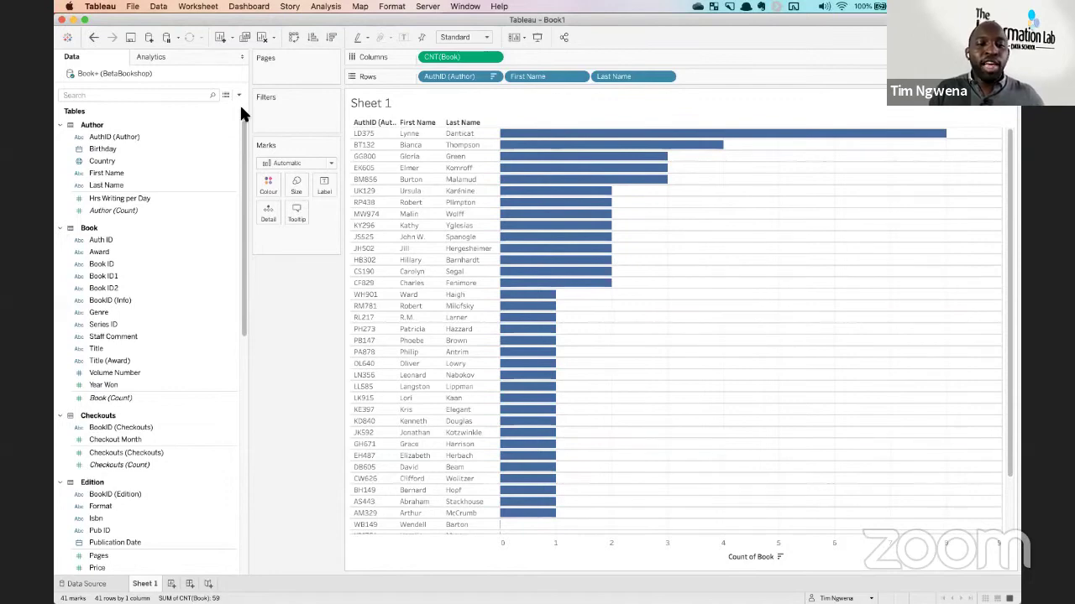
Group the fields by folder and look through the resulting list of dimensions, measures and table counts.
{"action": "left_click", "coordinate": [240, 95]}
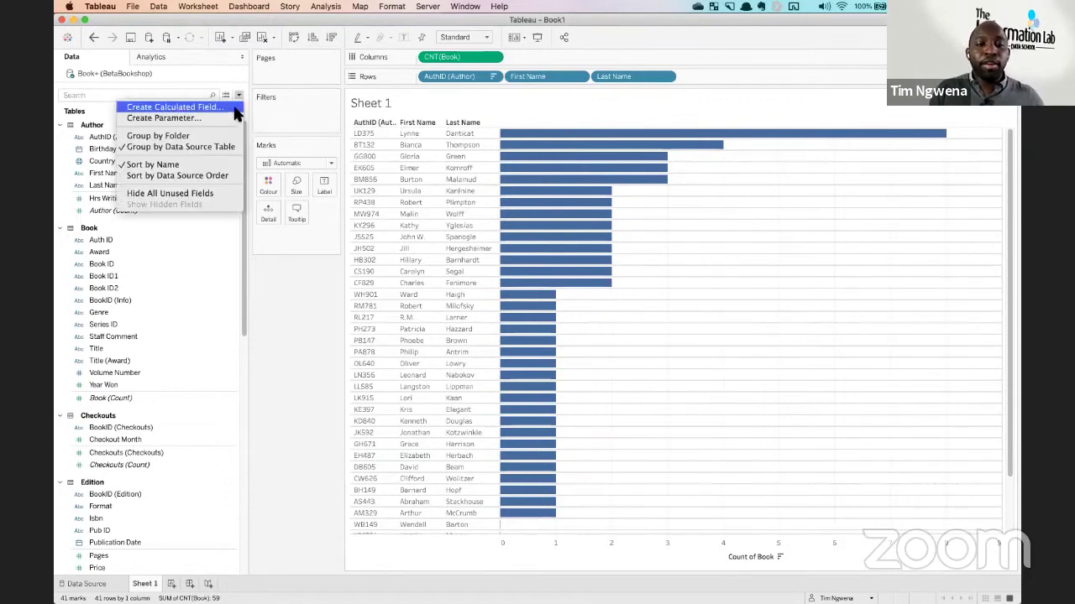
{"action": "left_click", "coordinate": [226, 135]}
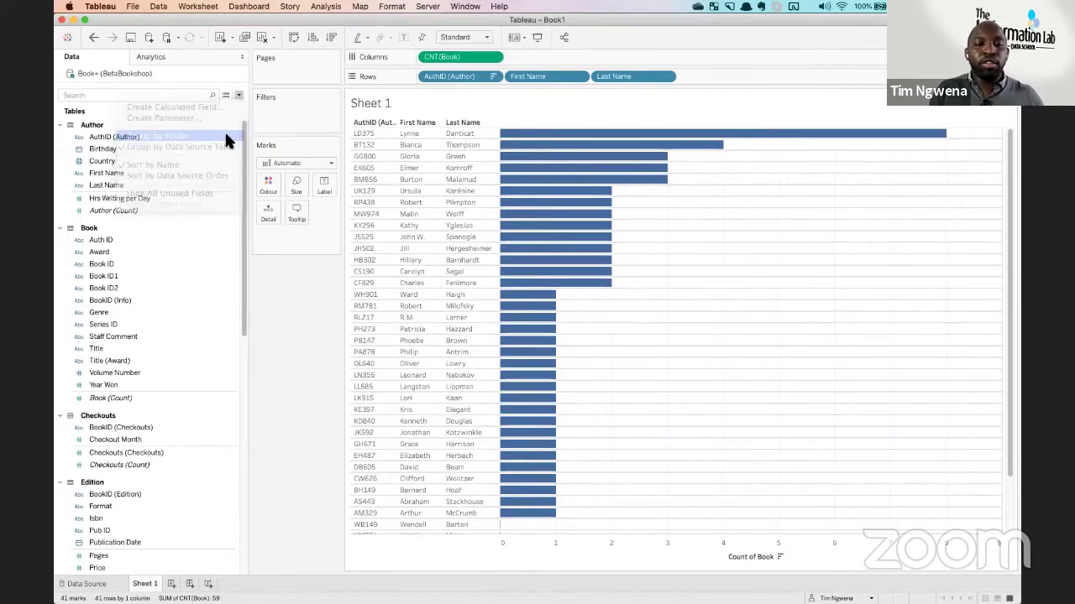
{"action": "left_click_drag", "start_coordinate": [243, 126], "coordinate": [244, 235]}
{"action": "scroll", "coordinate": [197, 308], "scroll_direction": "down", "scroll_amount": 2}
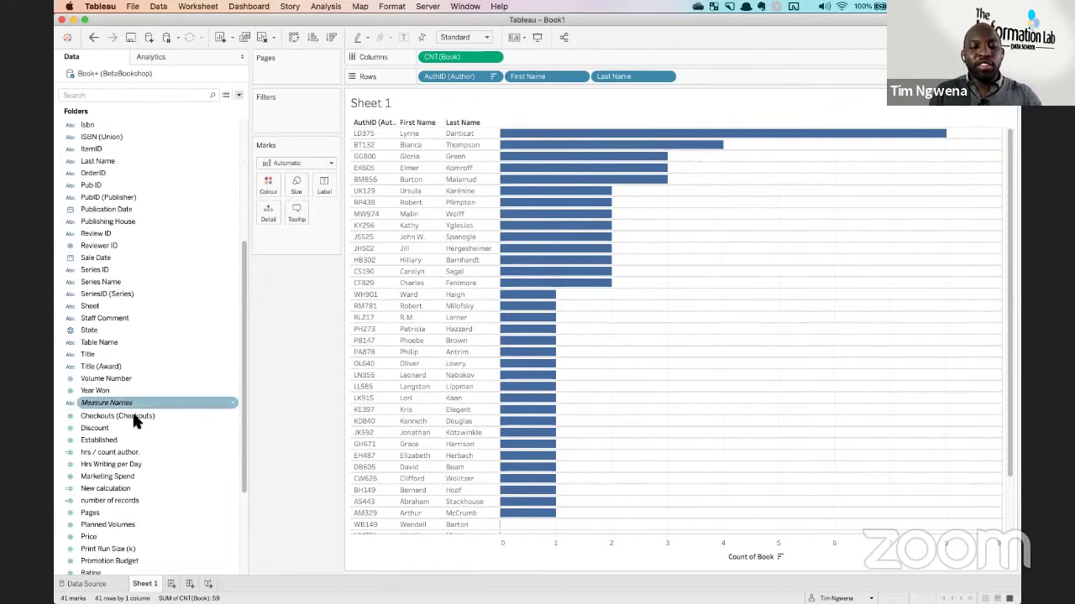
{"action": "left_click_drag", "start_coordinate": [244, 332], "coordinate": [251, 170]}
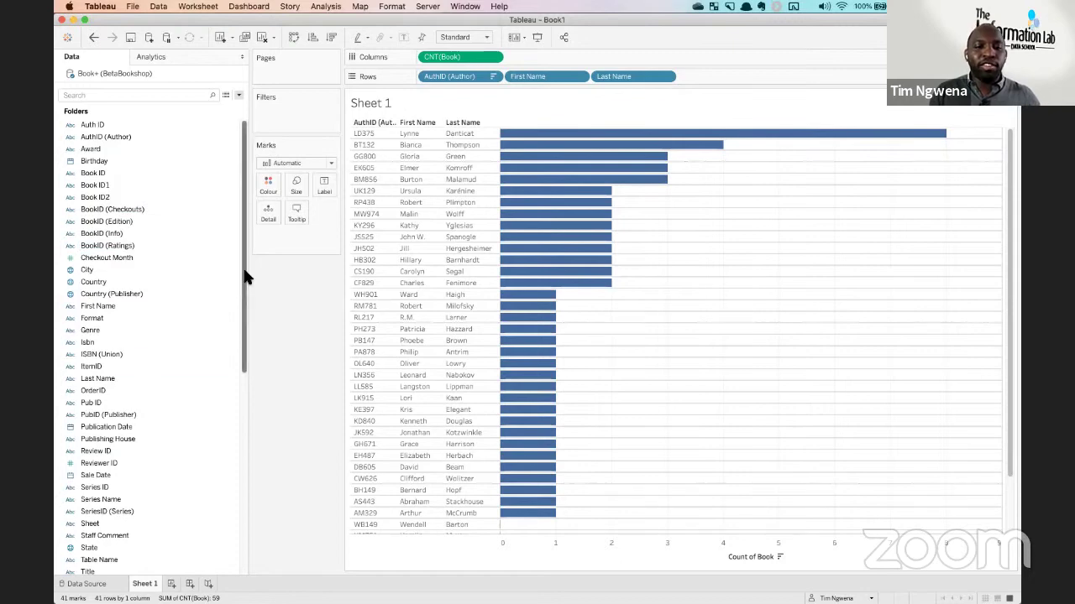
{"action": "scroll", "coordinate": [248, 324], "scroll_direction": "down", "scroll_amount": 3}
{"action": "scroll", "coordinate": [248, 324], "scroll_direction": "down", "scroll_amount": 5}
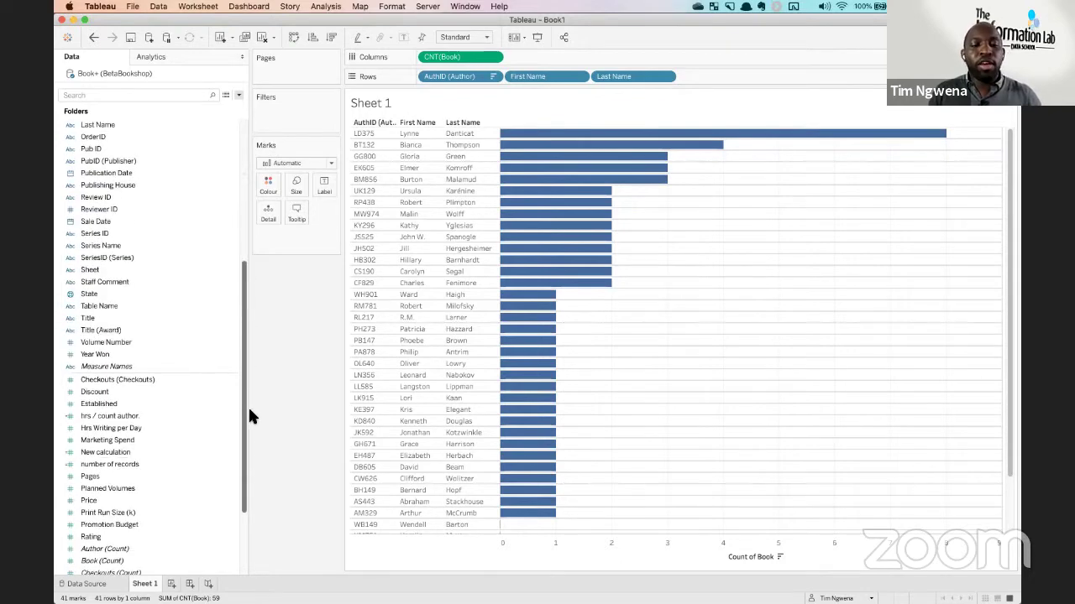
{"action": "scroll", "coordinate": [249, 430], "scroll_direction": "down", "scroll_amount": 2}
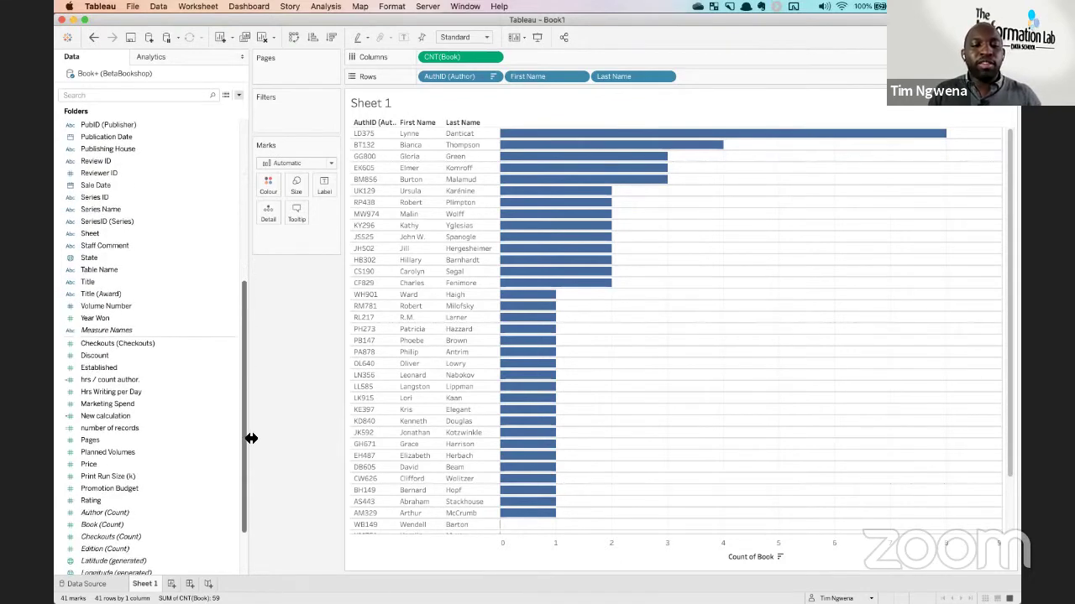
{"action": "scroll", "coordinate": [248, 471], "scroll_direction": "down", "scroll_amount": 2}
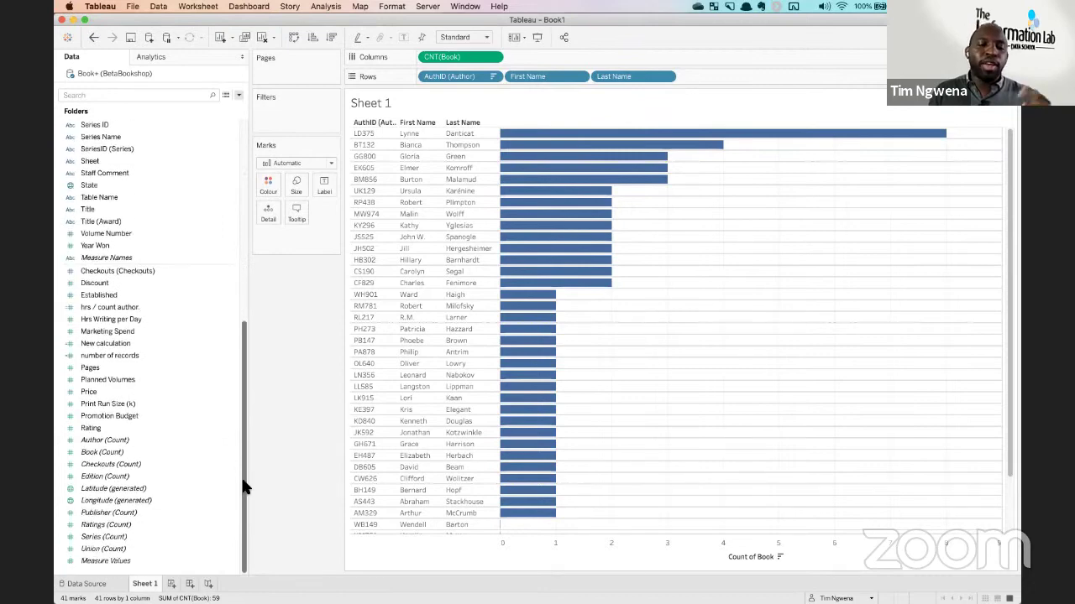
Return the field list to grouping by data source table.
{"action": "left_click", "coordinate": [157, 294]}
{"action": "scroll", "coordinate": [246, 370], "scroll_direction": "up", "scroll_amount": 2}
{"action": "scroll", "coordinate": [246, 376], "scroll_direction": "down", "scroll_amount": 2}
{"action": "left_click_drag", "start_coordinate": [246, 382], "coordinate": [251, 124]}
{"action": "left_click", "coordinate": [238, 95]}
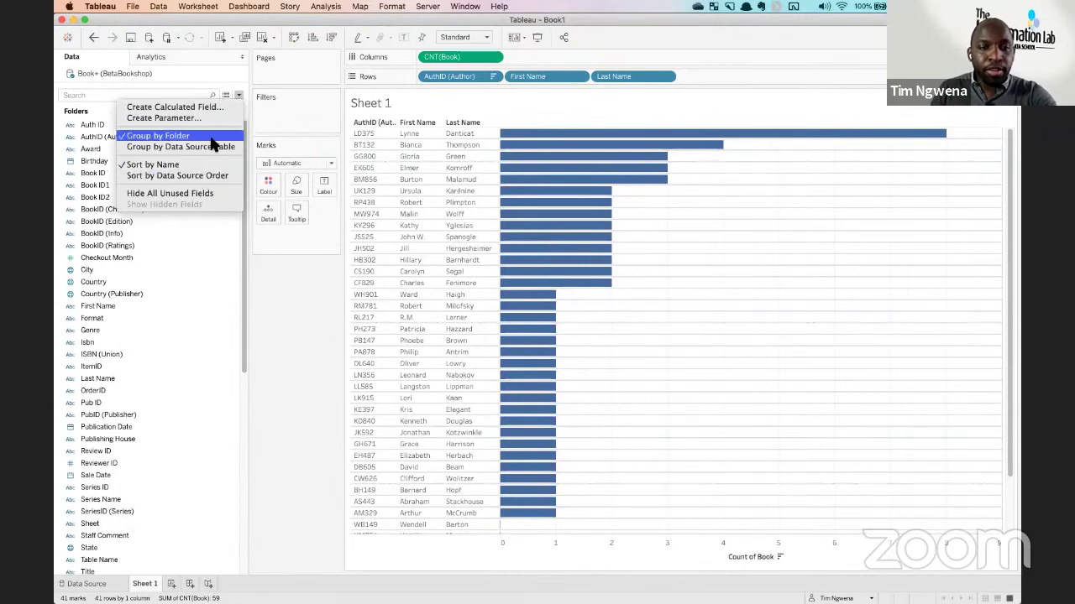
{"action": "left_click", "coordinate": [210, 146]}
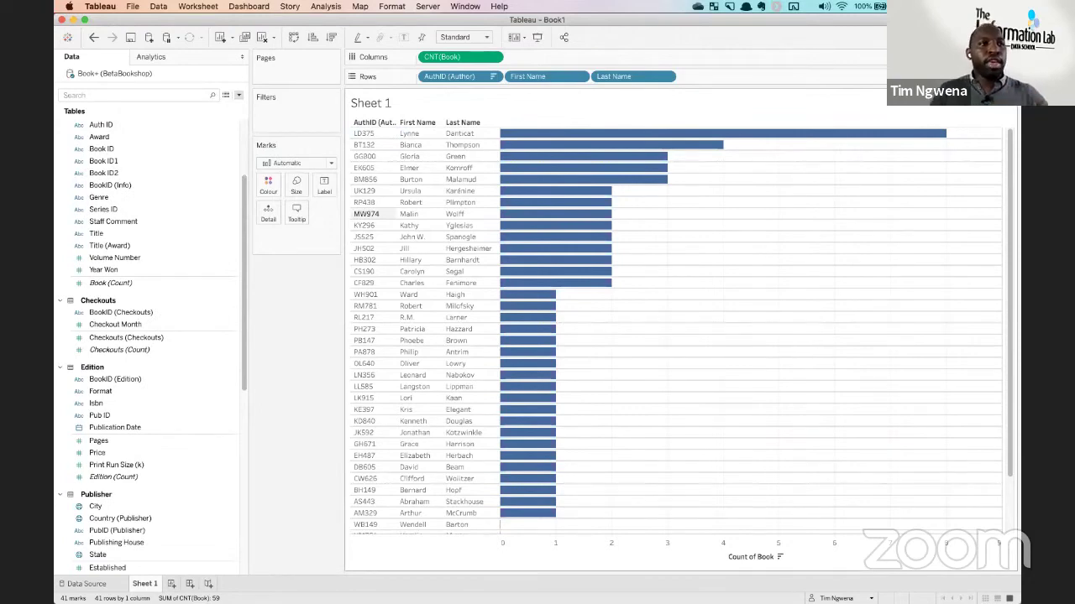
Create a new blank worksheet for analysing the related tables, and pick out Book's Title field.
{"action": "left_click", "coordinate": [171, 583]}
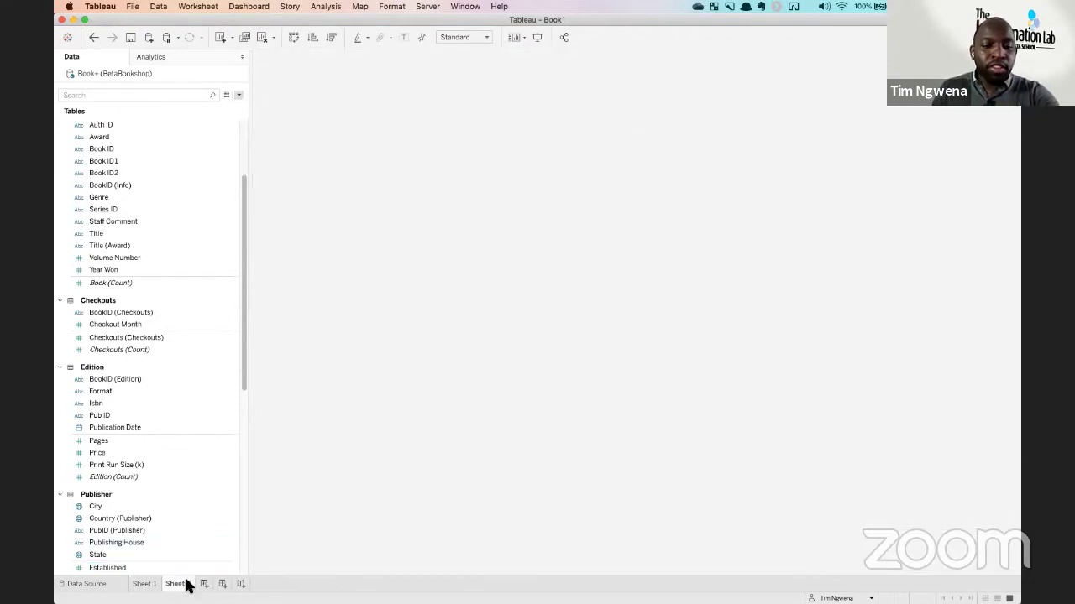
{"action": "left_click", "coordinate": [156, 235]}
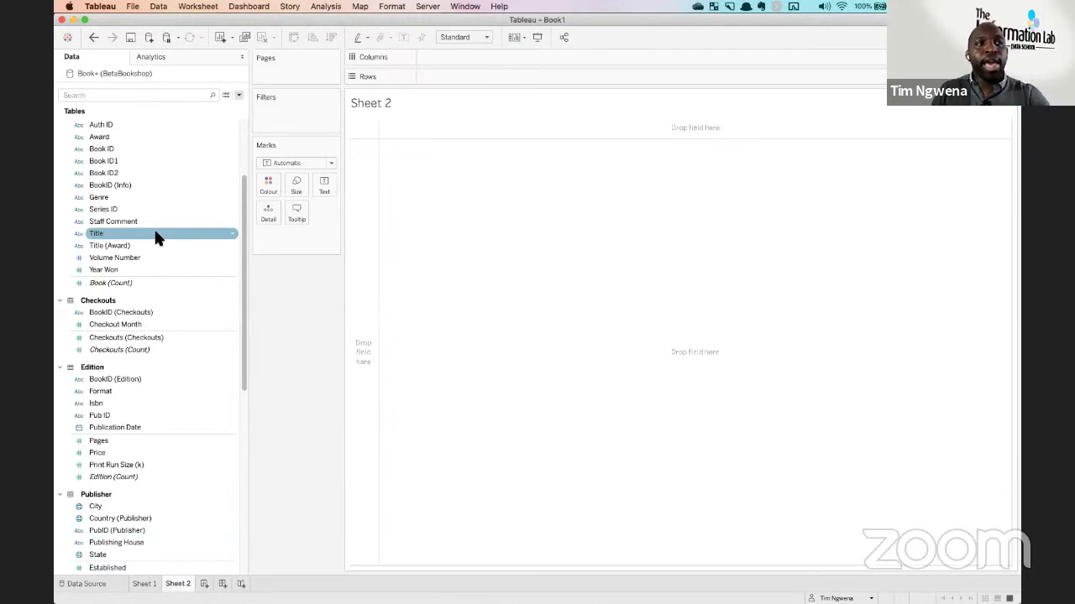
List the book titles by placing the Book table's Title field on the rows of Sheet 2.
{"action": "left_click", "coordinate": [151, 198]}
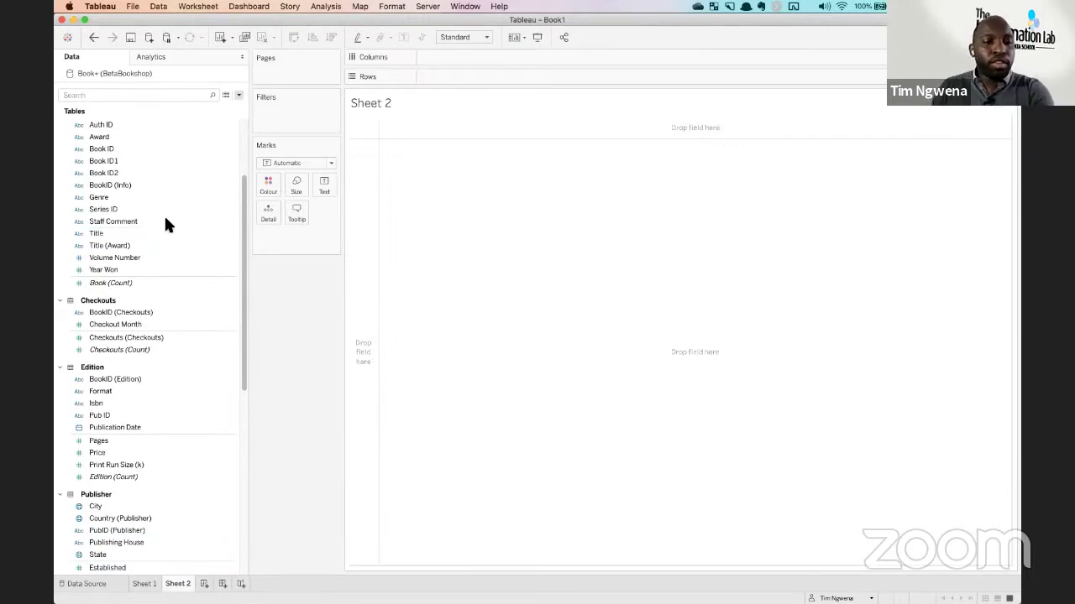
{"action": "left_click", "coordinate": [159, 223]}
{"action": "left_click", "coordinate": [140, 234]}
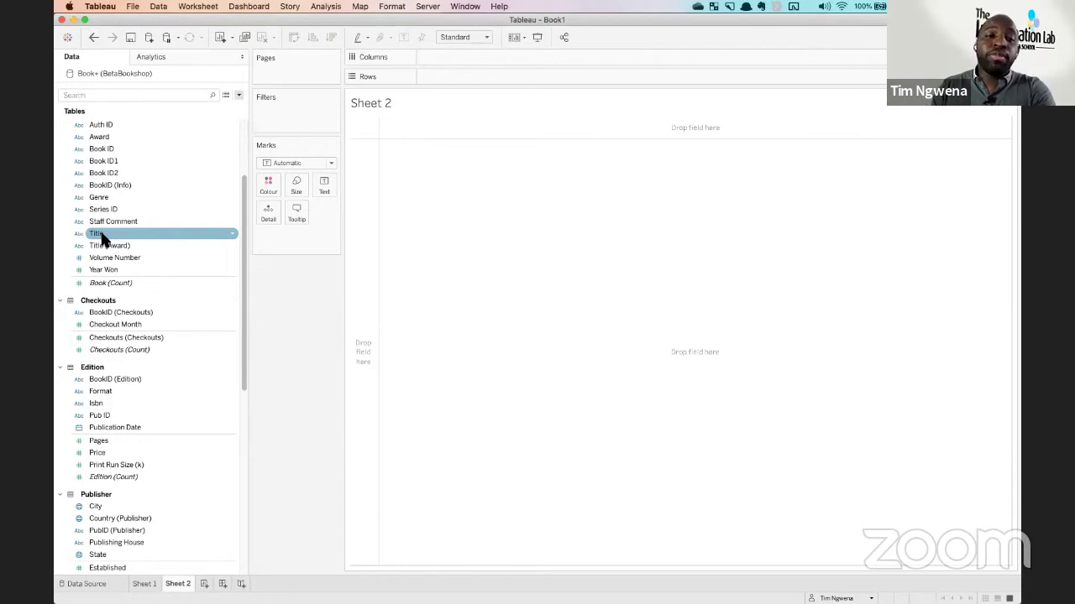
{"action": "left_click", "coordinate": [140, 162]}
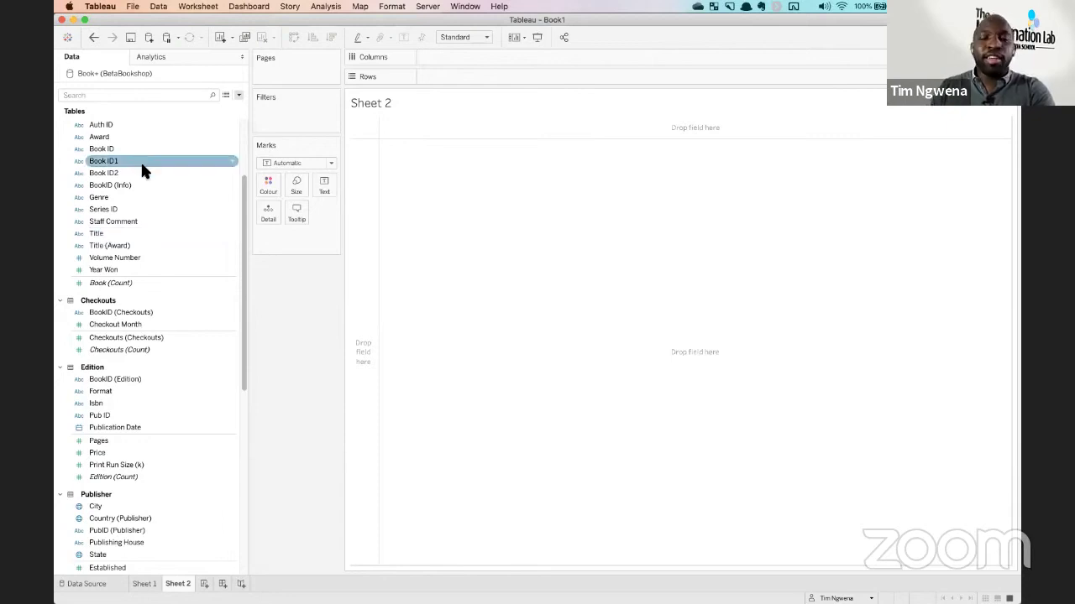
{"action": "left_click_drag", "start_coordinate": [96, 235], "coordinate": [437, 85]}
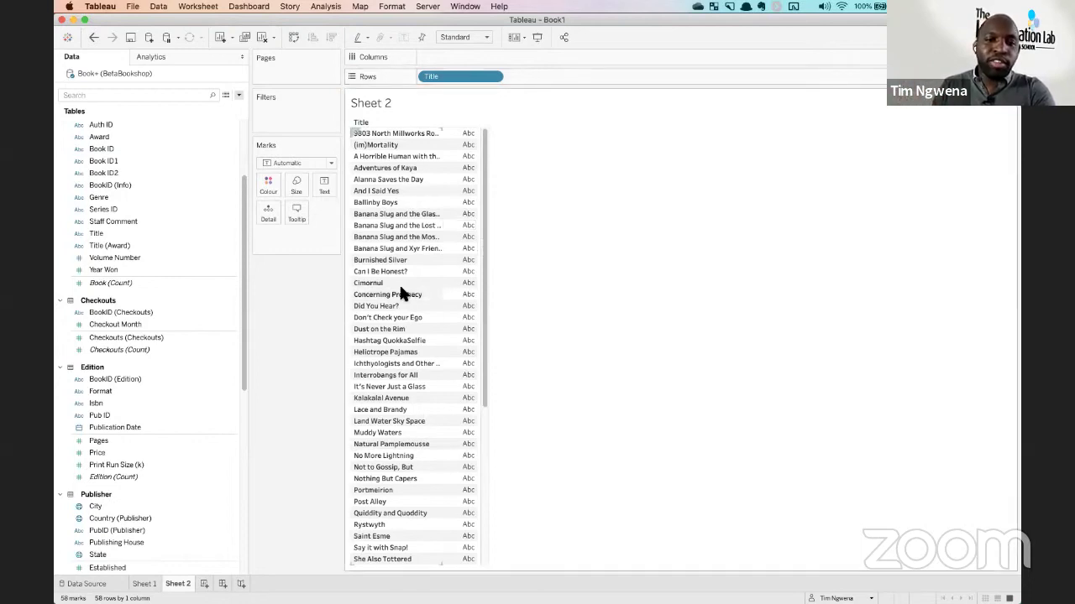
Chart the Edition table's record count for each title as horizontal bars, sorted in descending order.
{"action": "scroll", "coordinate": [246, 299], "scroll_direction": "down", "scroll_amount": 3}
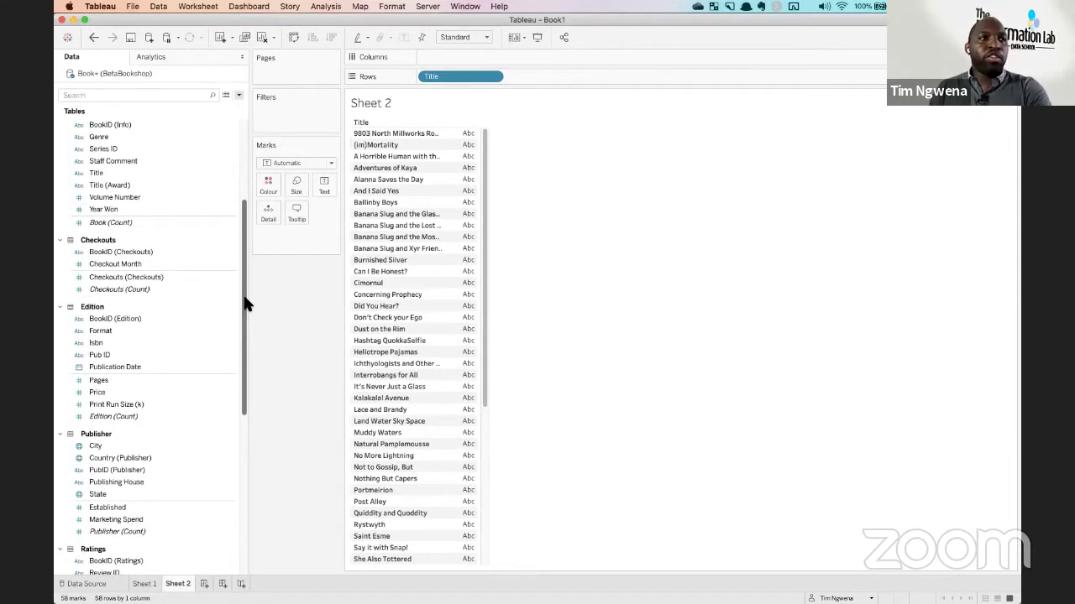
{"action": "left_click", "coordinate": [112, 418]}
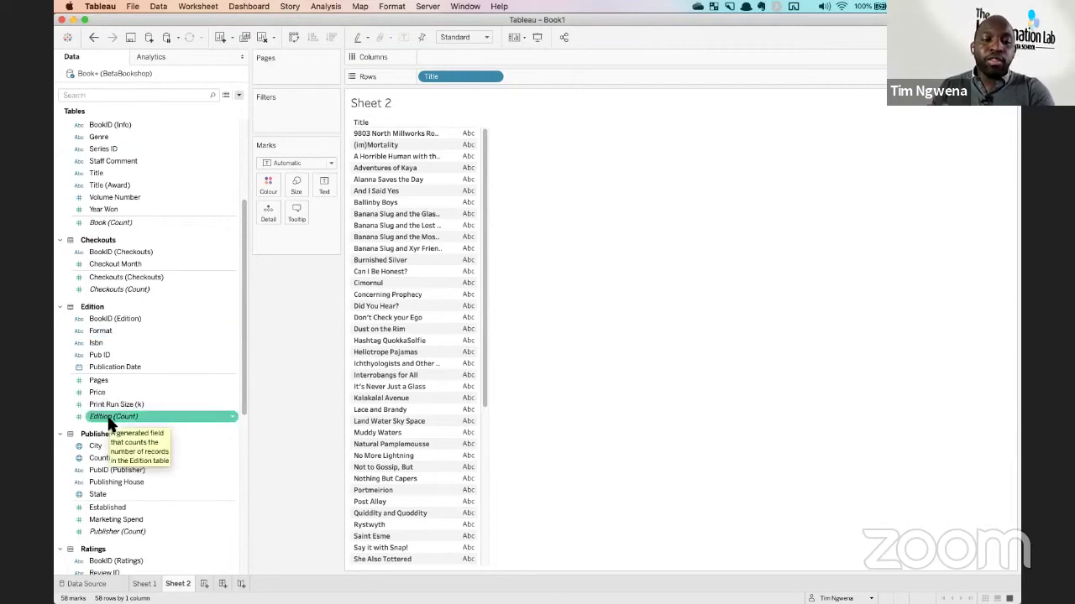
{"action": "left_click_drag", "start_coordinate": [109, 424], "coordinate": [456, 60]}
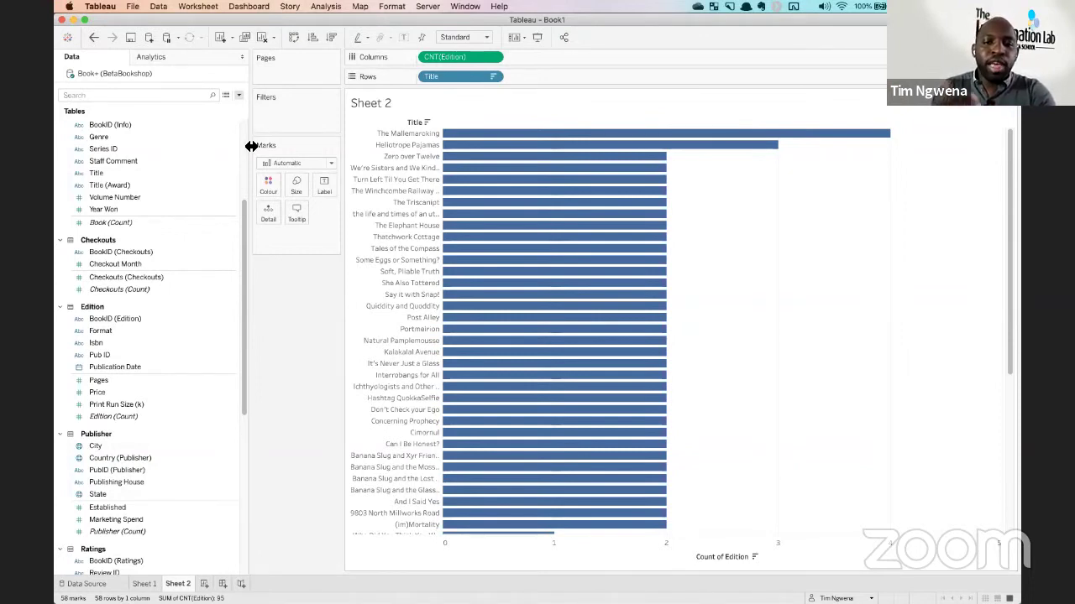
Create a new worksheet and place the Book table's Title field on its rows.
{"action": "left_click", "coordinate": [206, 584]}
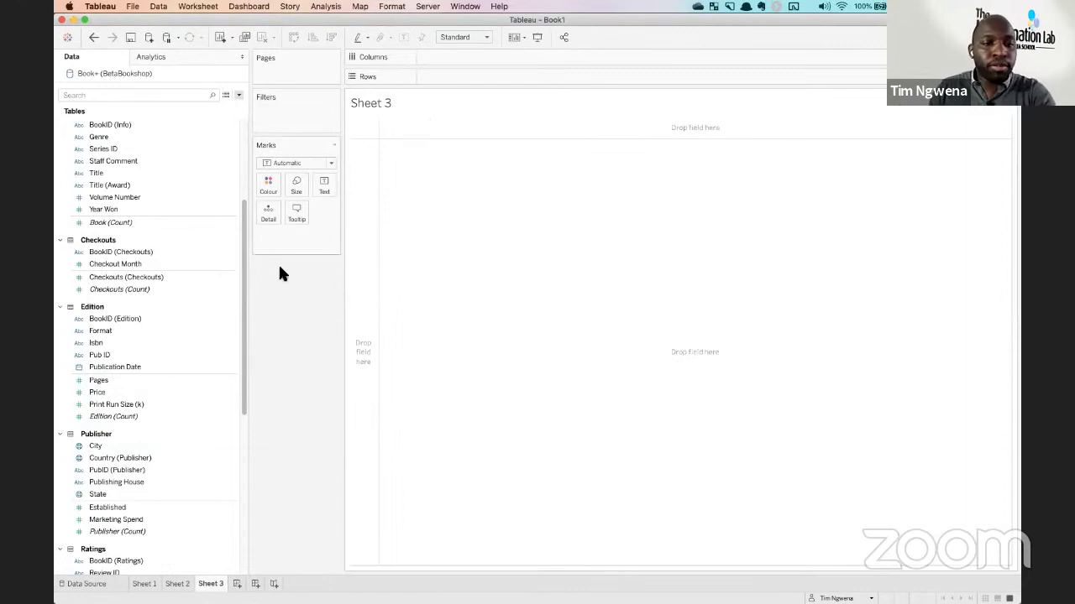
{"action": "left_click", "coordinate": [106, 185]}
{"action": "left_click_drag", "start_coordinate": [107, 177], "coordinate": [300, 353]}
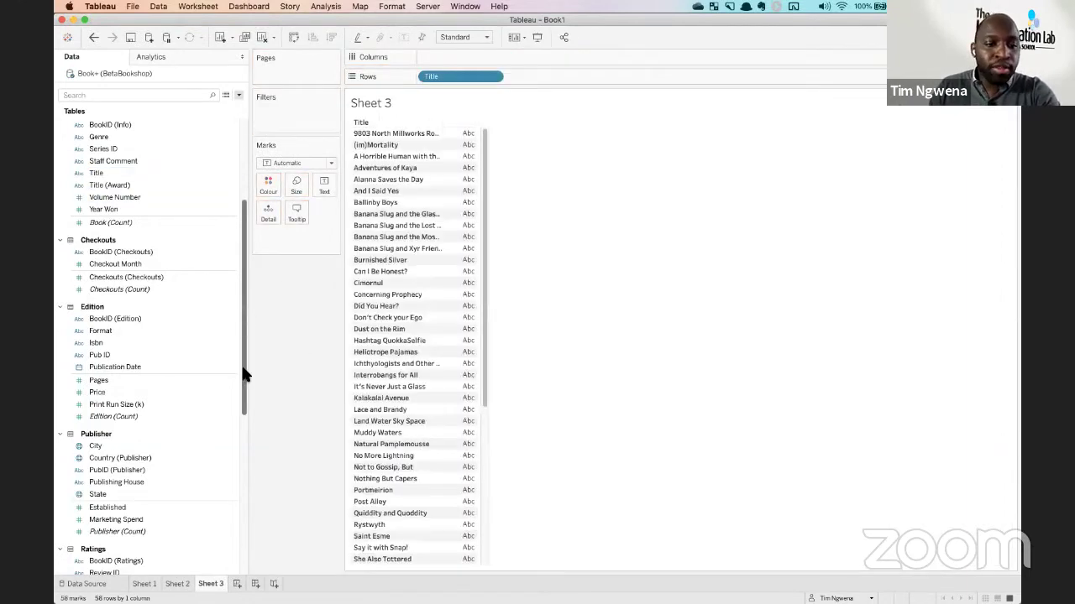
Break each title down by the Union table's Table Name field on the rows.
{"action": "scroll", "coordinate": [235, 445], "scroll_direction": "down", "scroll_amount": 10}
{"action": "left_click", "coordinate": [147, 386]}
{"action": "key", "text": "Down"}
{"action": "key", "text": "Down"}
{"action": "key", "text": "Escape"}
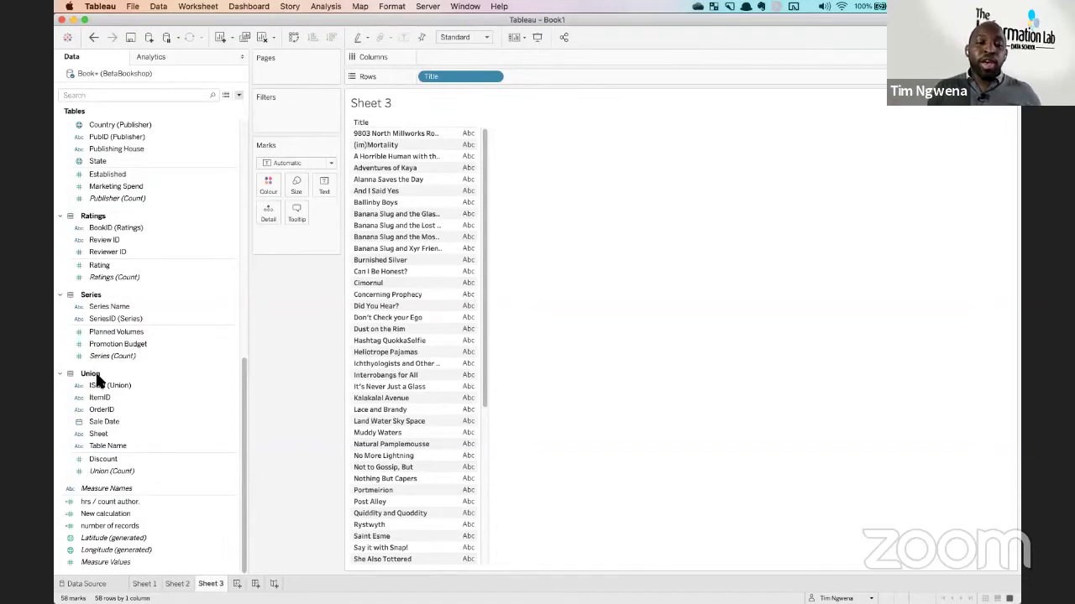
{"action": "left_click", "coordinate": [106, 447]}
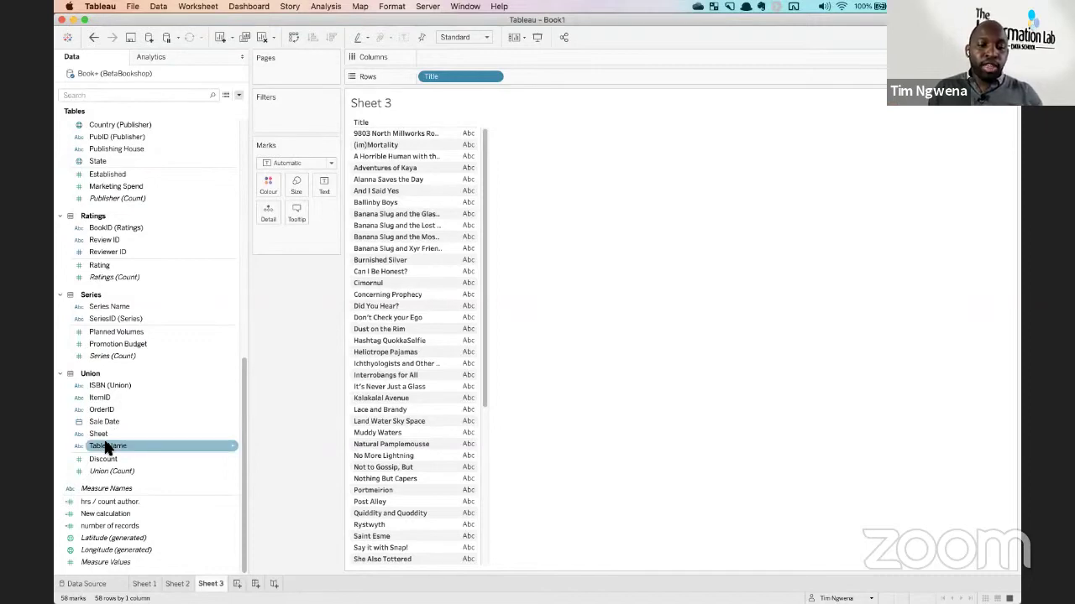
{"action": "left_click_drag", "start_coordinate": [107, 450], "coordinate": [570, 132]}
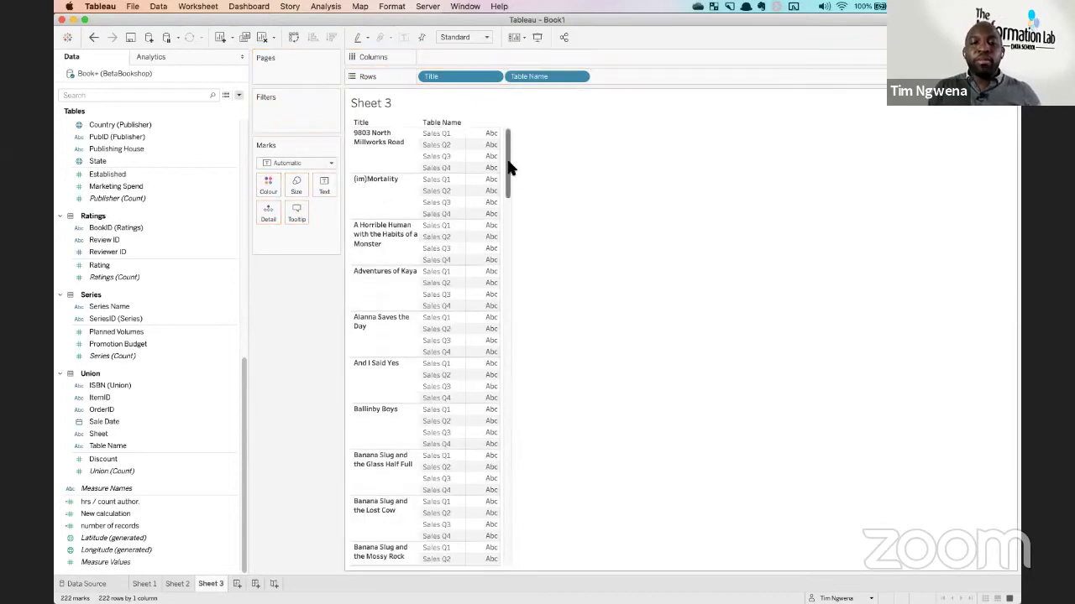
Review the Table Name entries across all titles and take Table Name off the rows.
{"action": "scroll", "coordinate": [511, 208], "scroll_direction": "down", "scroll_amount": 3}
{"action": "left_click_drag", "start_coordinate": [510, 208], "coordinate": [528, 542]}
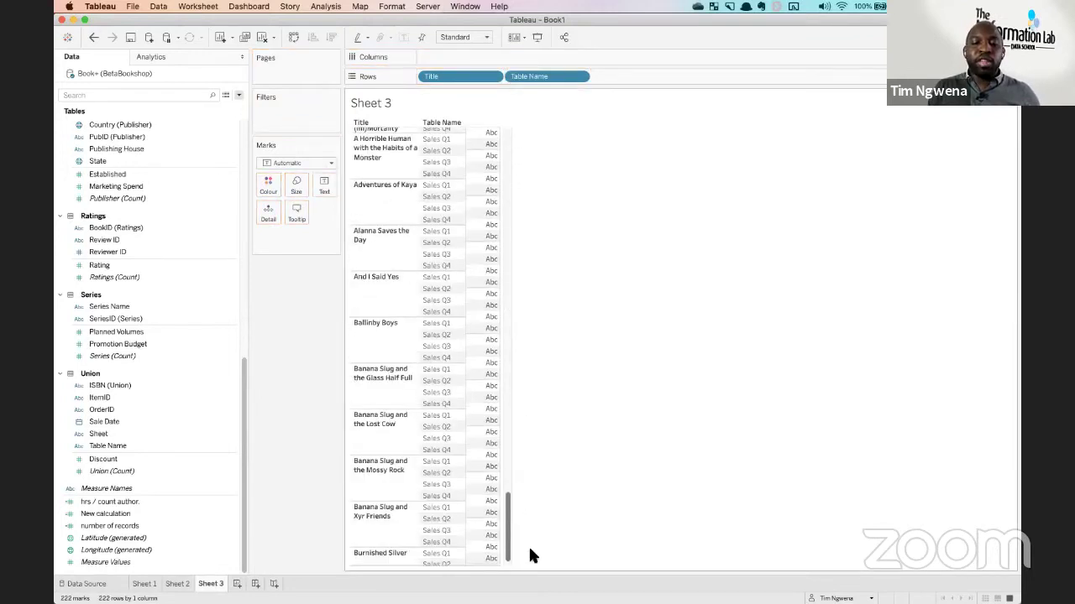
{"action": "left_click_drag", "start_coordinate": [527, 502], "coordinate": [506, 93]}
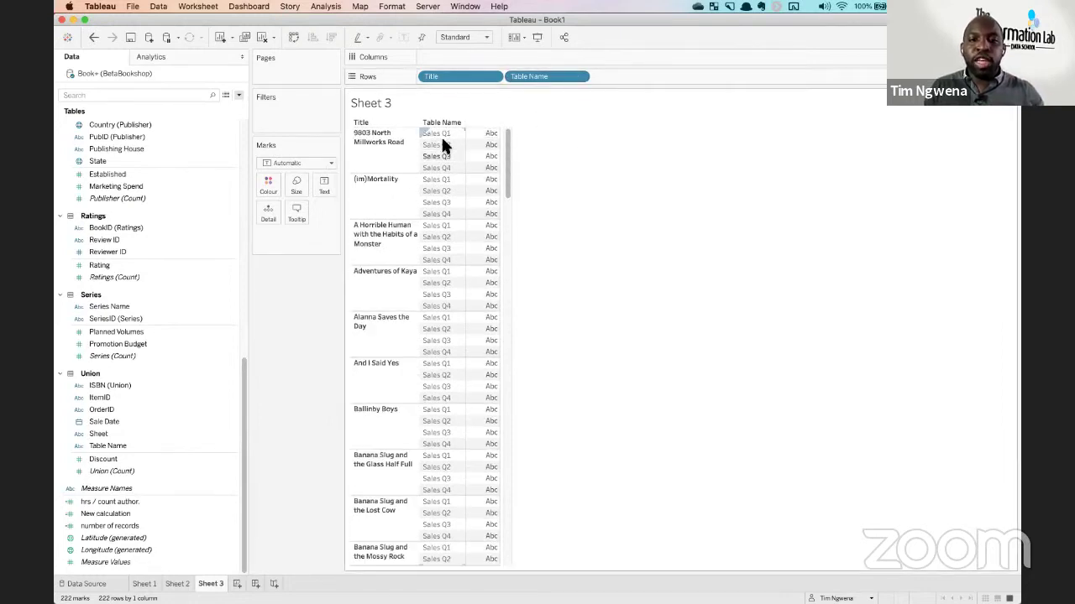
{"action": "left_click_drag", "start_coordinate": [445, 158], "coordinate": [315, 311]}
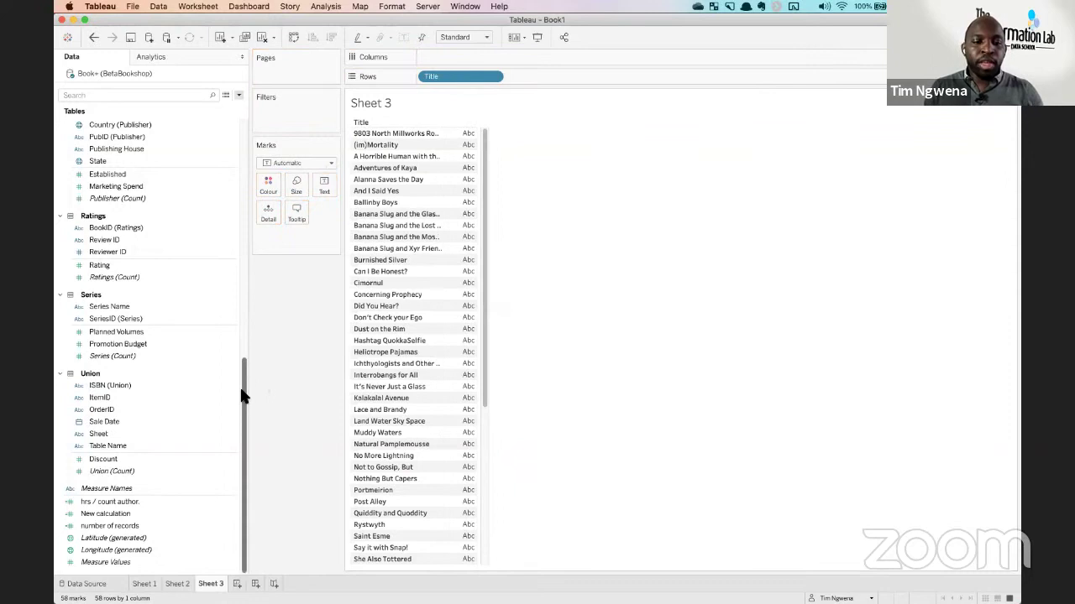
Chart the Union table's record count per title in descending order and inspect the titles with the fewest records.
{"action": "left_click_drag", "start_coordinate": [137, 468], "coordinate": [462, 56]}
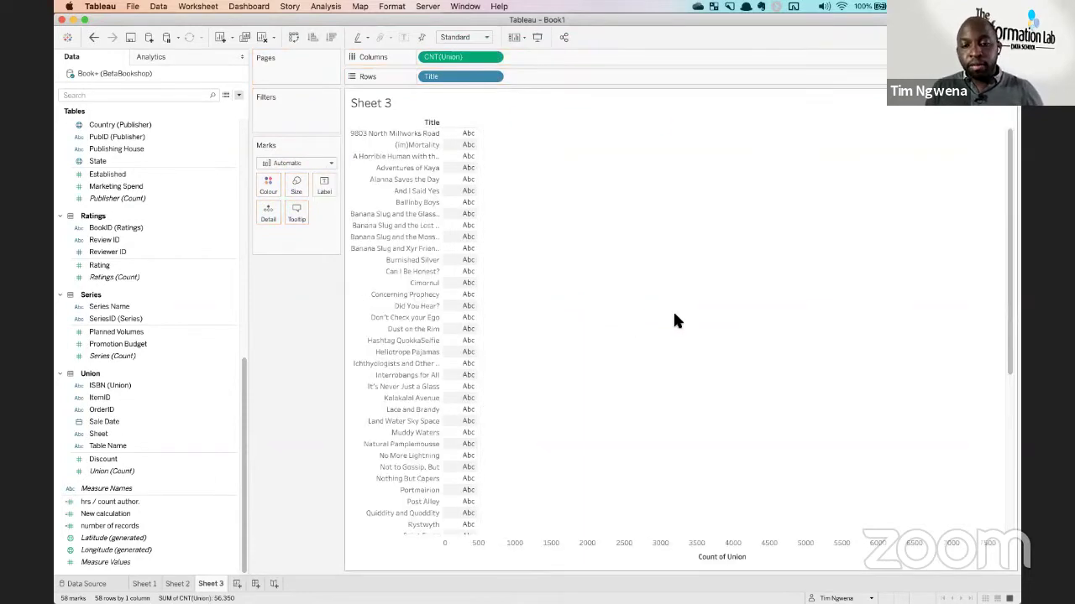
{"action": "left_click", "coordinate": [751, 557]}
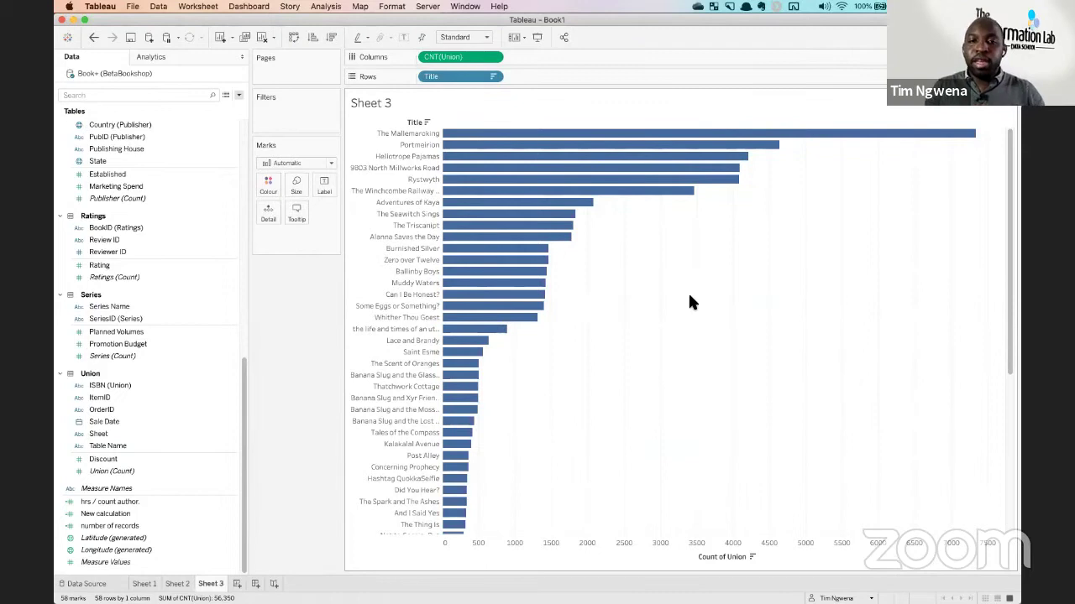
{"action": "left_click_drag", "start_coordinate": [1011, 156], "coordinate": [983, 446]}
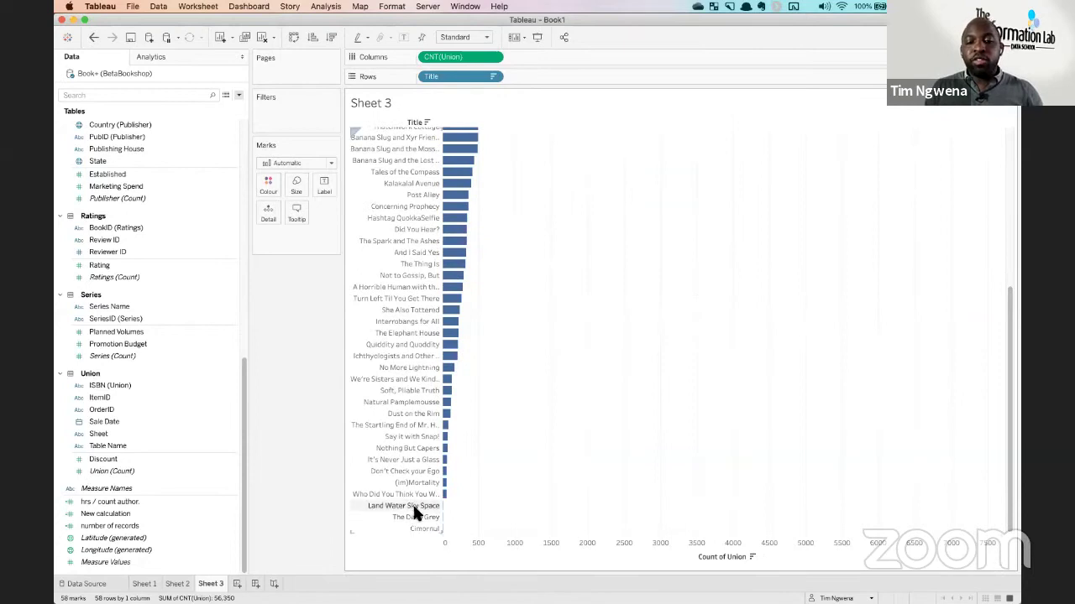
{"action": "mouse_move", "coordinate": [447, 530]}
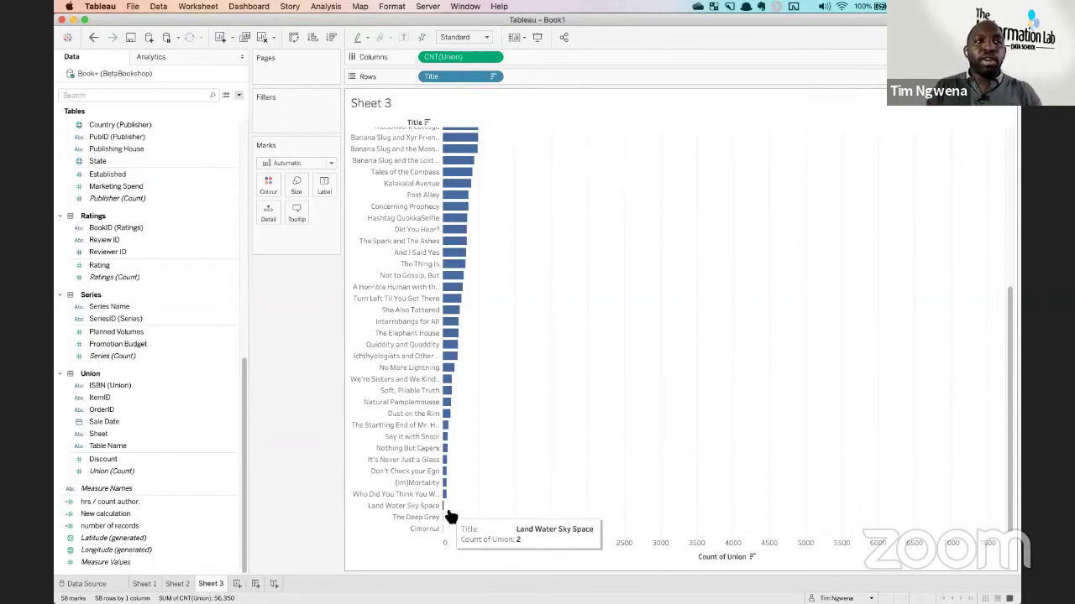
Create a new worksheet listing the Author table's First Name and Last Name fields on the rows.
{"action": "left_click", "coordinate": [239, 584]}
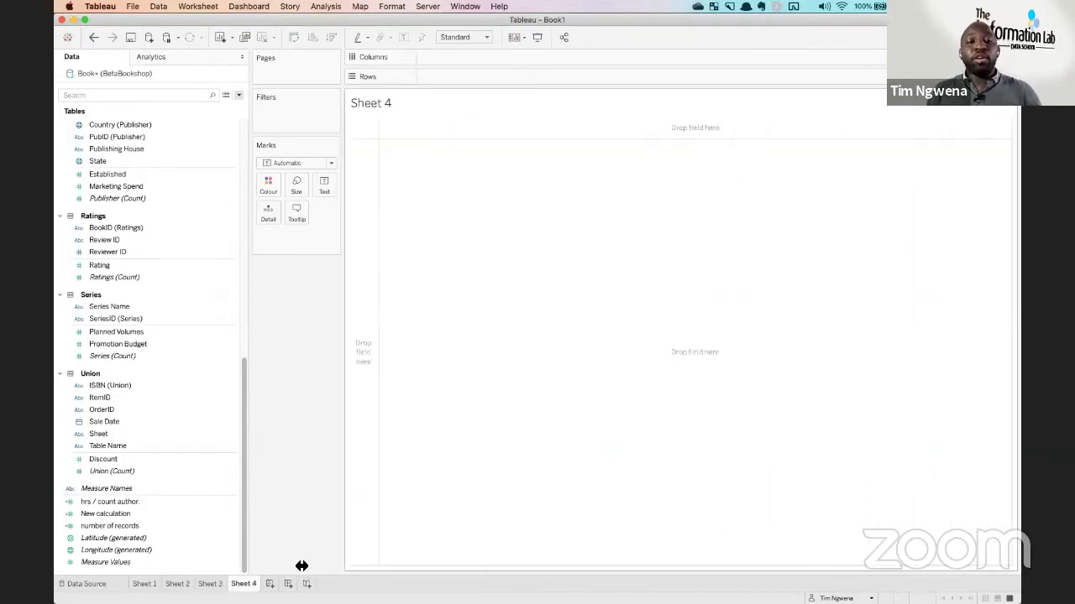
{"action": "scroll", "coordinate": [245, 372], "scroll_direction": "up", "scroll_amount": 1}
{"action": "scroll", "coordinate": [245, 177], "scroll_direction": "up", "scroll_amount": 15}
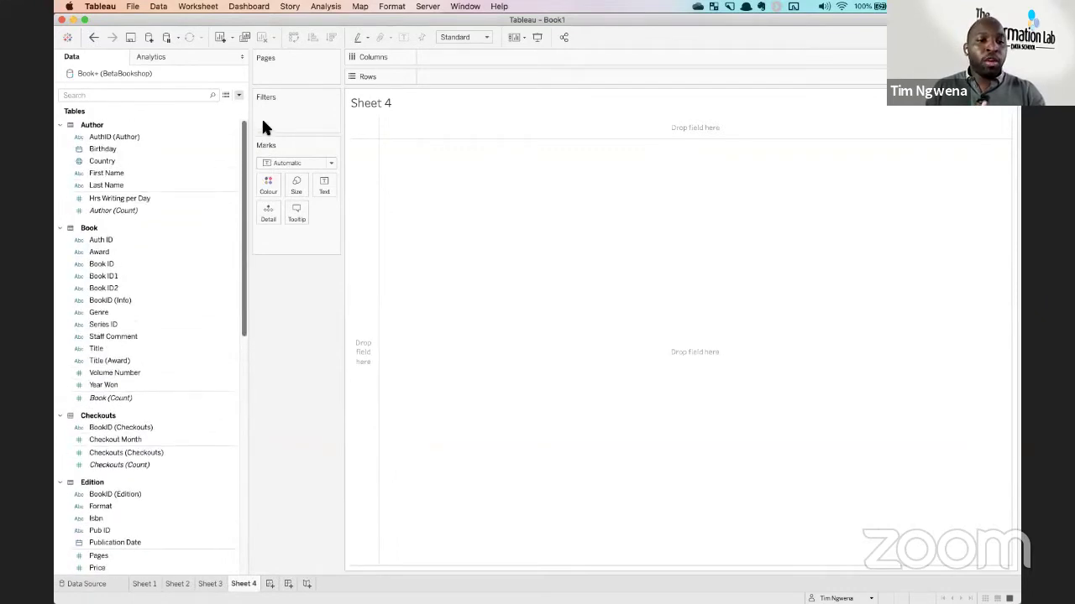
{"action": "left_click_drag", "start_coordinate": [178, 173], "coordinate": [433, 87]}
{"action": "left_click_drag", "start_coordinate": [118, 185], "coordinate": [523, 84]}
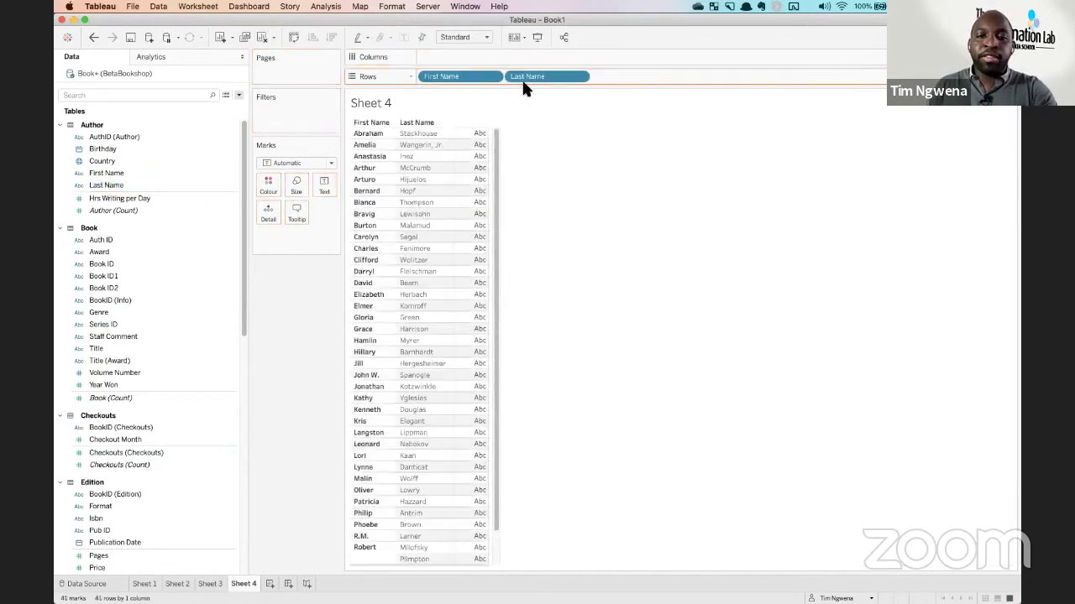
Start a calculated field with the formula [First Name]+ ' - ' +[Last Name].
{"action": "left_click", "coordinate": [238, 95]}
{"action": "left_click", "coordinate": [223, 115]}
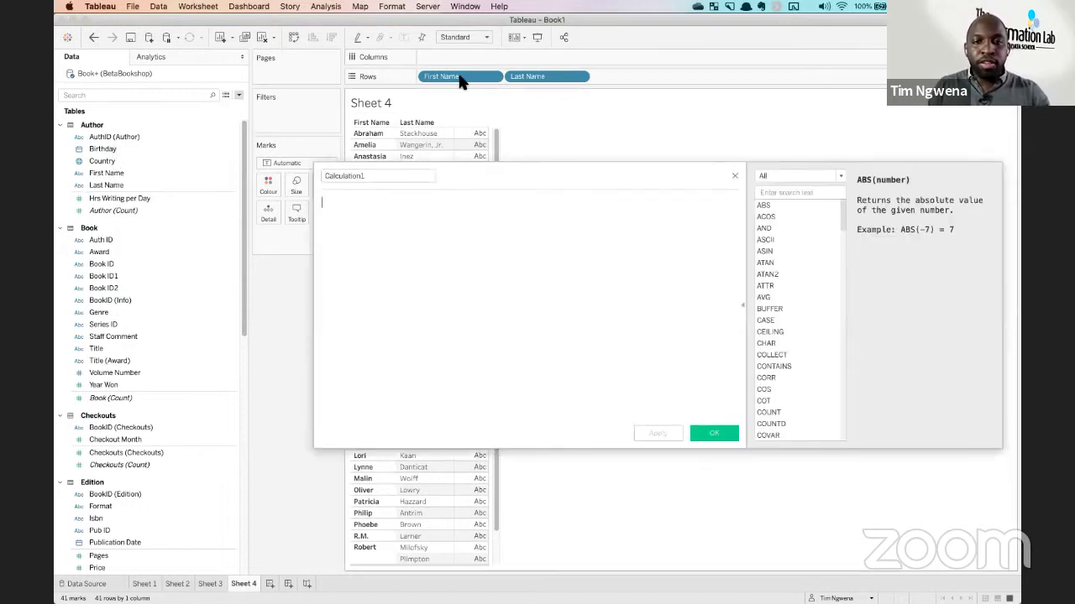
{"action": "left_click_drag", "start_coordinate": [459, 78], "coordinate": [411, 252]}
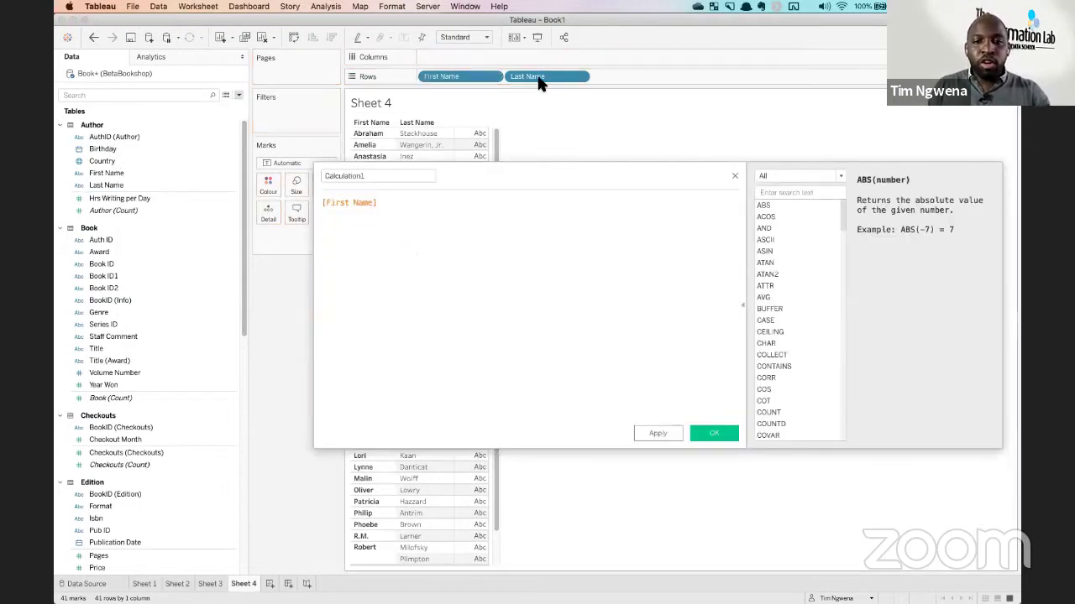
{"action": "left_click_drag", "start_coordinate": [541, 78], "coordinate": [391, 209]}
{"action": "left_click", "coordinate": [377, 203]}
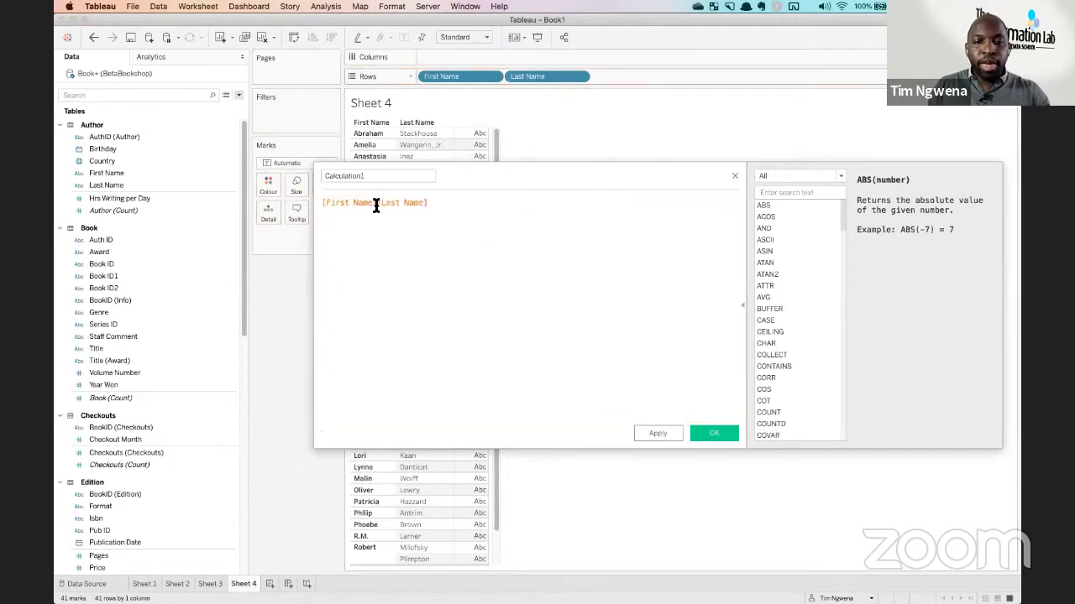
{"action": "type", "text": "+ ''"}
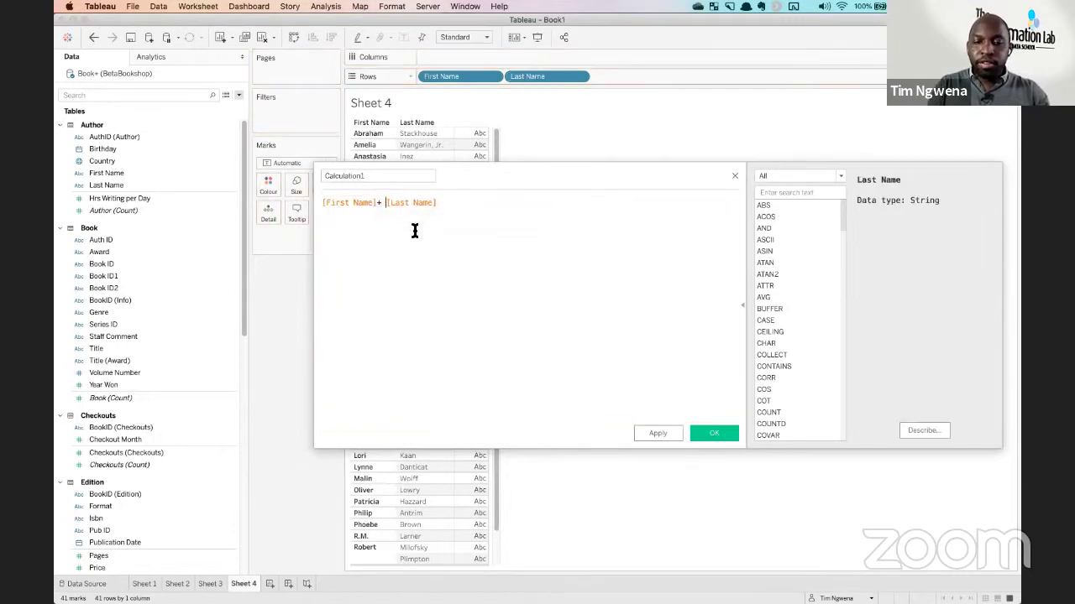
{"action": "type", "text": " +"}
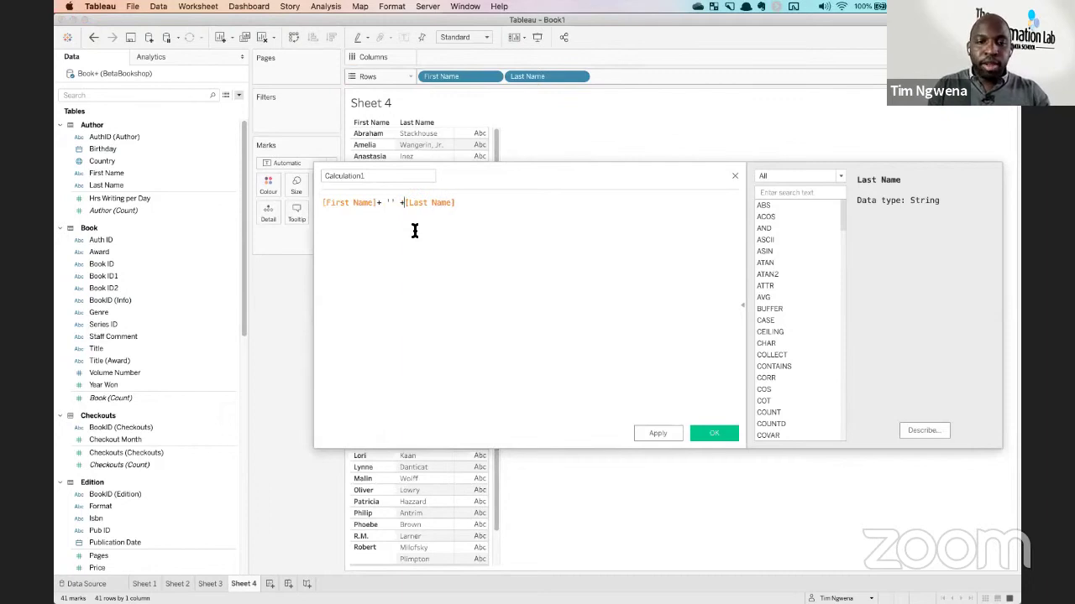
{"action": "left_click", "coordinate": [392, 203]}
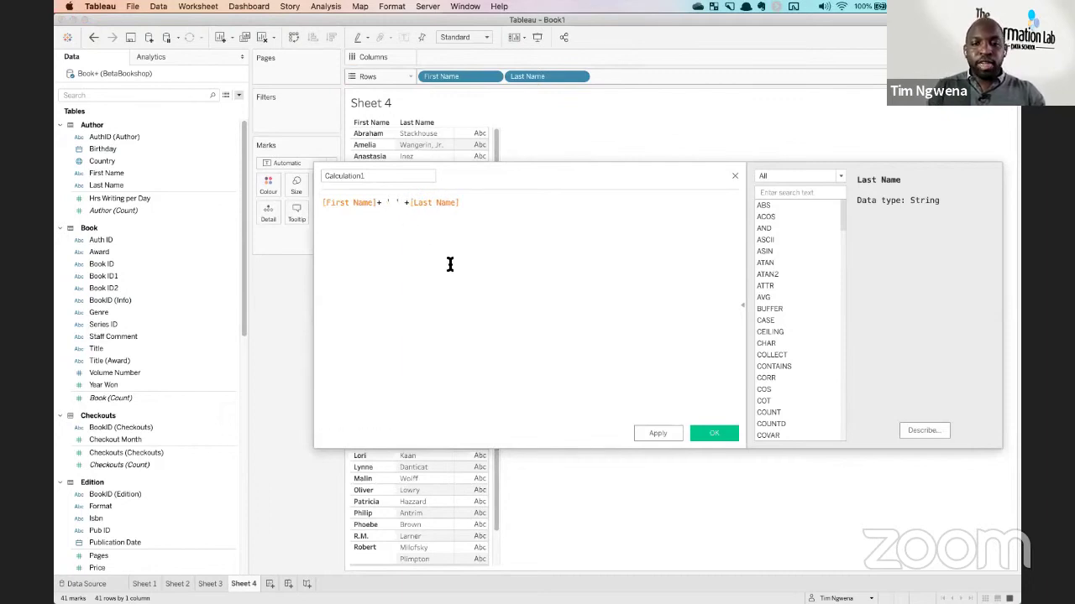
{"action": "type", "text": "-"}
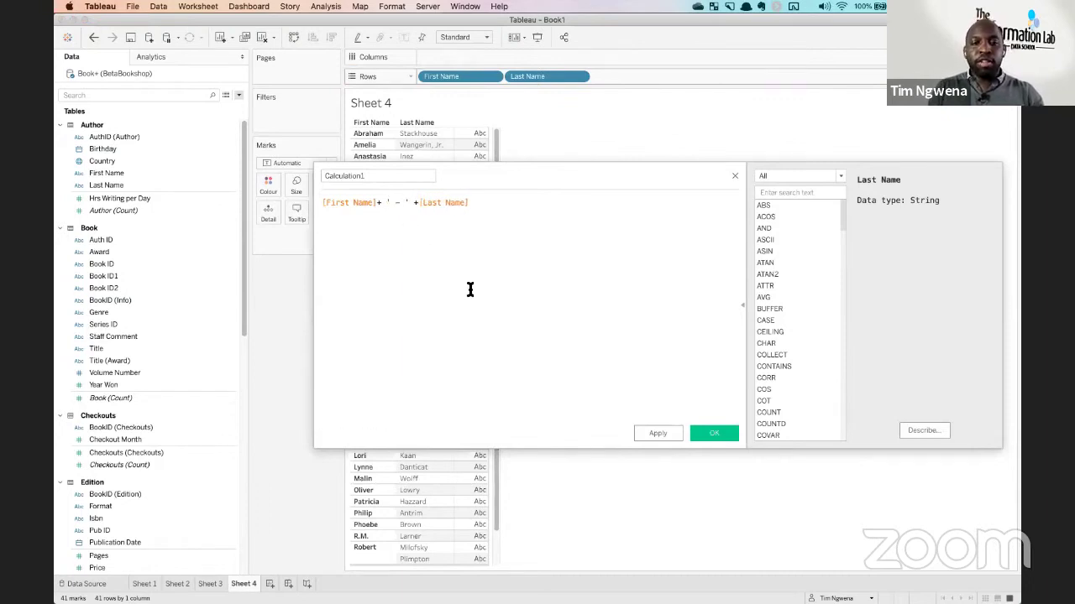
Name the calculated field "Author name", apply it and close the calculation editor.
{"action": "double_click", "coordinate": [378, 175]}
{"action": "type", "text": "Author name"}
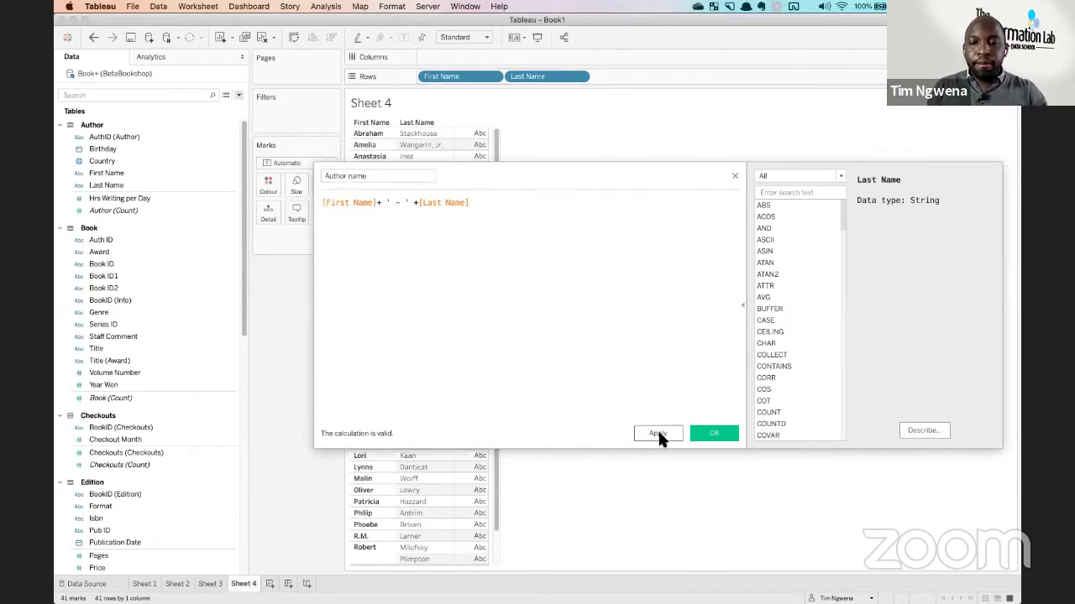
{"action": "left_click", "coordinate": [720, 433]}
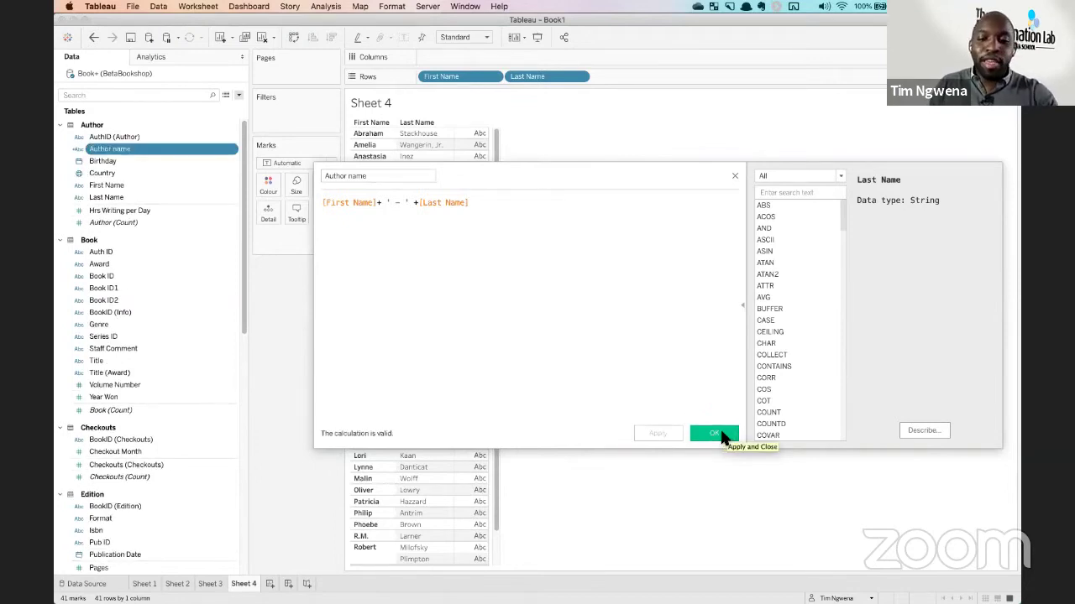
{"action": "left_click", "coordinate": [722, 435]}
Check where calculated fields sit among the data tables and add Author name after Last Name on the rows.
{"action": "left_click", "coordinate": [101, 161], "text": "super"}
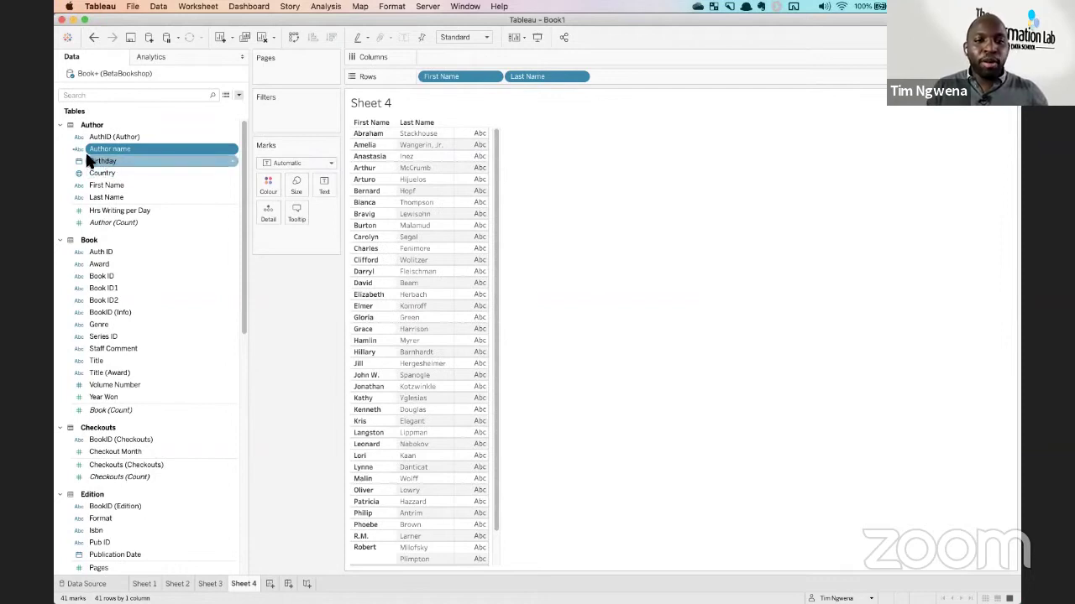
{"action": "left_click", "coordinate": [122, 151]}
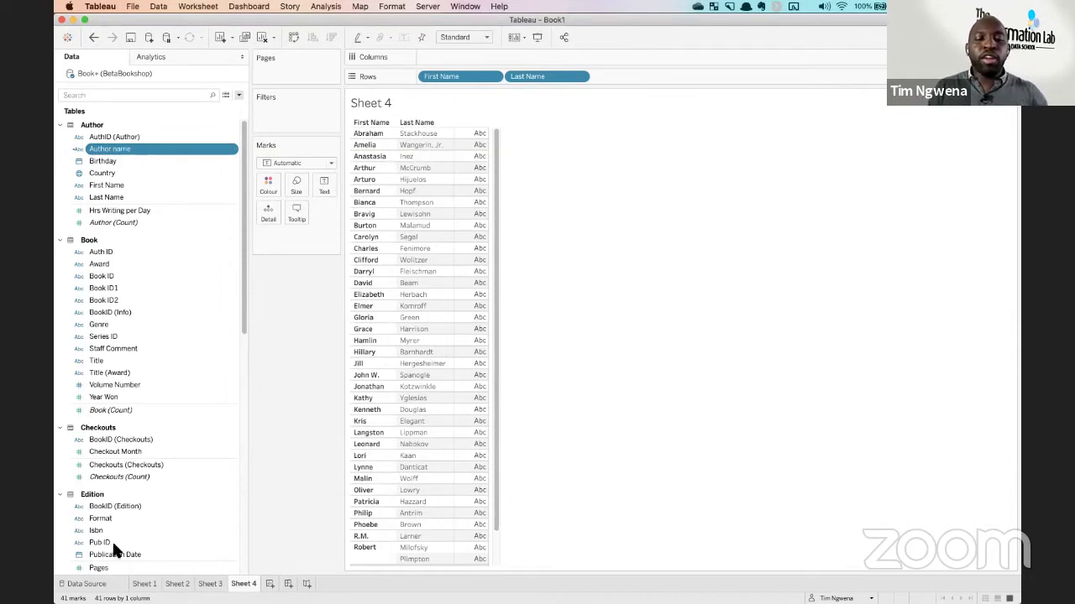
{"action": "scroll", "coordinate": [114, 522], "scroll_direction": "down", "scroll_amount": 7}
{"action": "scroll", "coordinate": [114, 522], "scroll_direction": "down", "scroll_amount": 6}
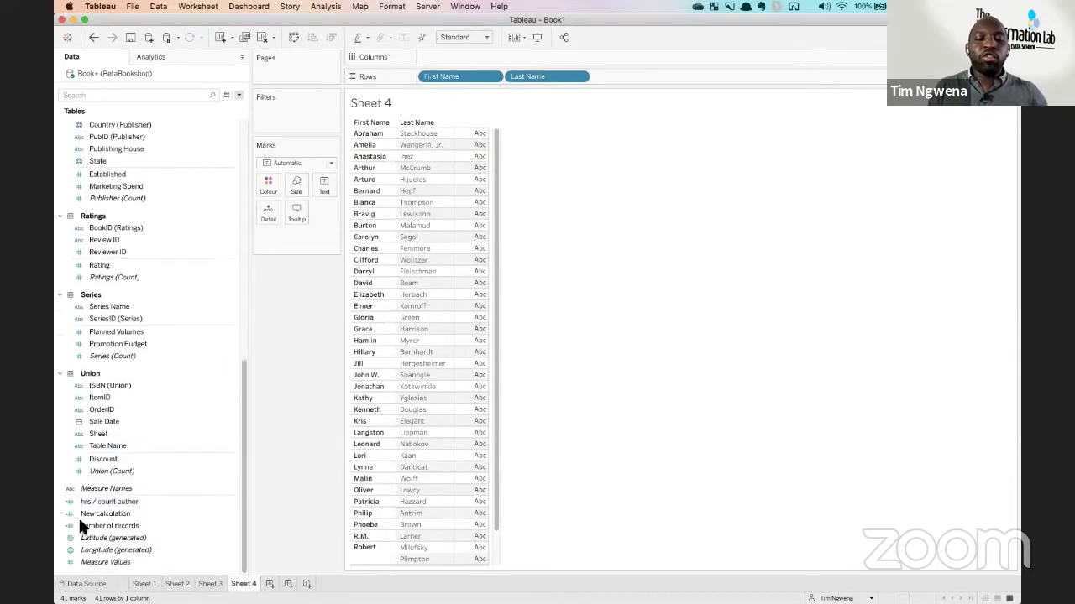
{"action": "scroll", "coordinate": [127, 429], "scroll_direction": "up", "scroll_amount": 5}
{"action": "left_click_drag", "start_coordinate": [123, 149], "coordinate": [648, 74]}
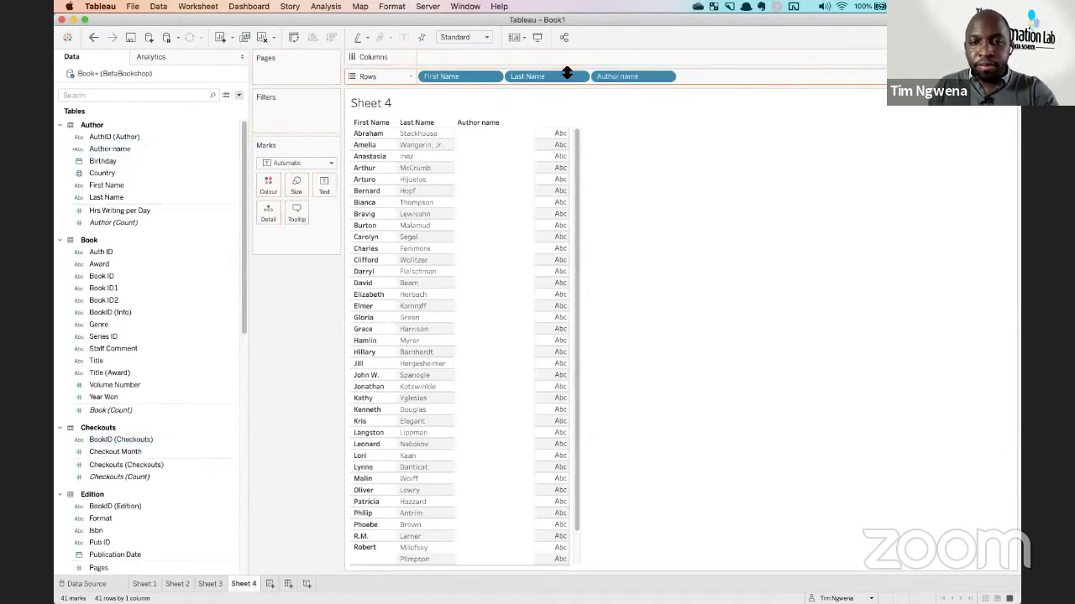
Remove First Name and Last Name from the rows and add Book (Count) to the columns to chart books per author.
{"action": "left_click_drag", "start_coordinate": [530, 80], "coordinate": [458, 113]}
{"action": "left_click_drag", "start_coordinate": [441, 76], "coordinate": [269, 332]}
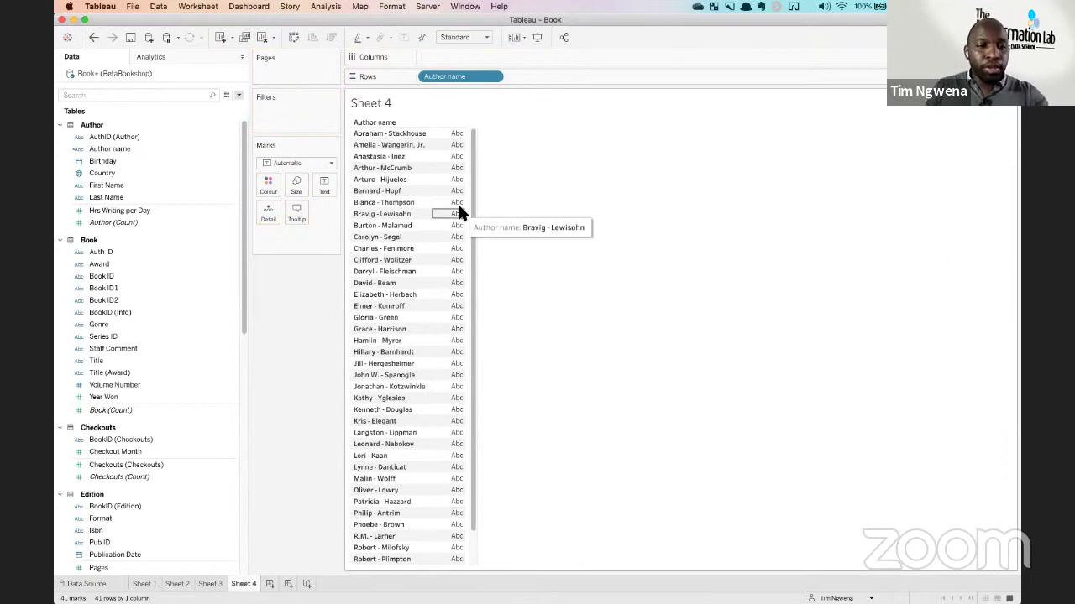
{"action": "left_click", "coordinate": [122, 361]}
{"action": "scroll", "coordinate": [239, 307], "scroll_direction": "down", "scroll_amount": 4}
{"action": "scroll", "coordinate": [233, 266], "scroll_direction": "up", "scroll_amount": 3}
{"action": "left_click_drag", "start_coordinate": [93, 372], "coordinate": [449, 63]}
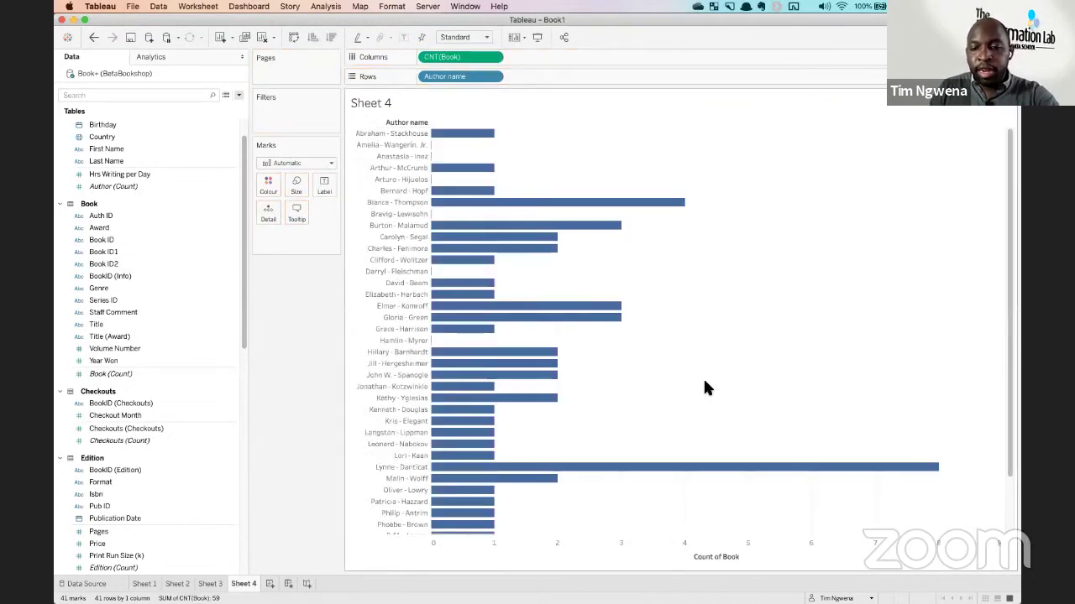
Sort the authors in ascending order of Count of Book and select all the authors that have no books.
{"action": "left_click", "coordinate": [746, 557]}
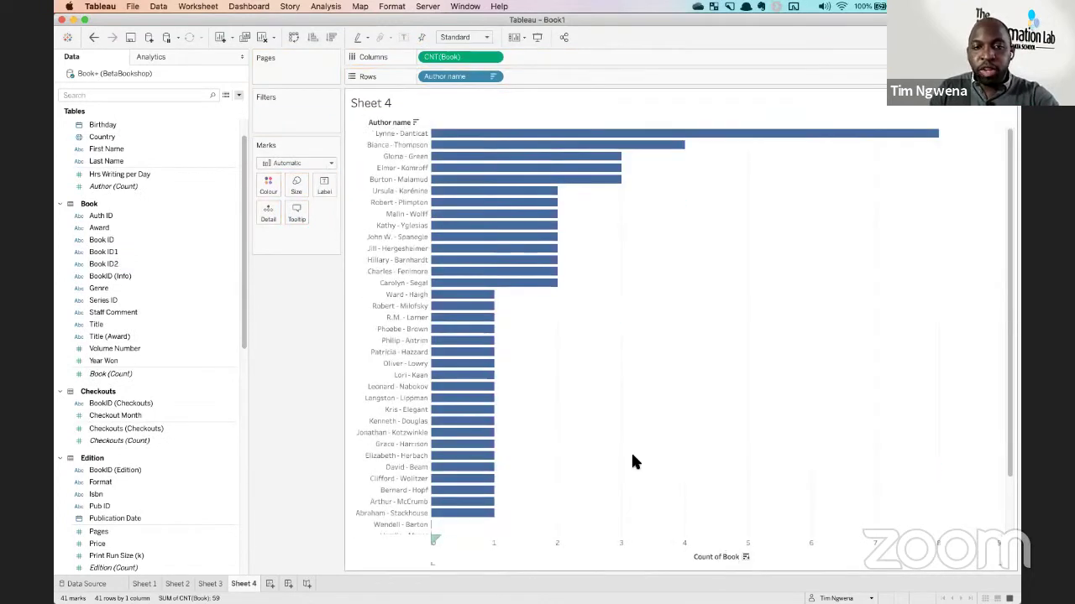
{"action": "left_click", "coordinate": [745, 557]}
{"action": "left_click", "coordinate": [402, 131]}
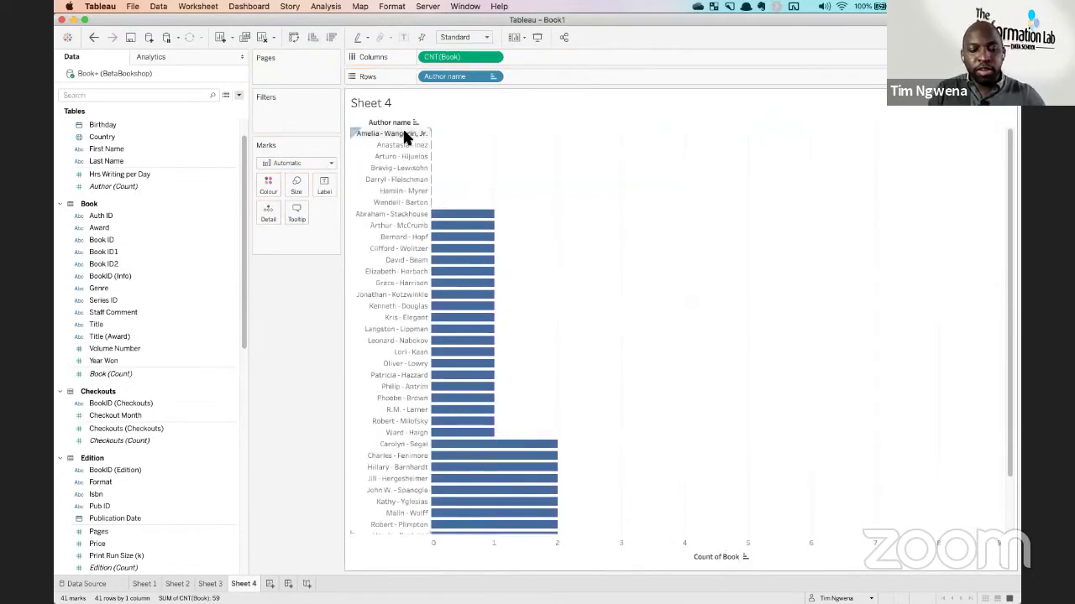
{"action": "left_click", "coordinate": [413, 203], "text": "shift"}
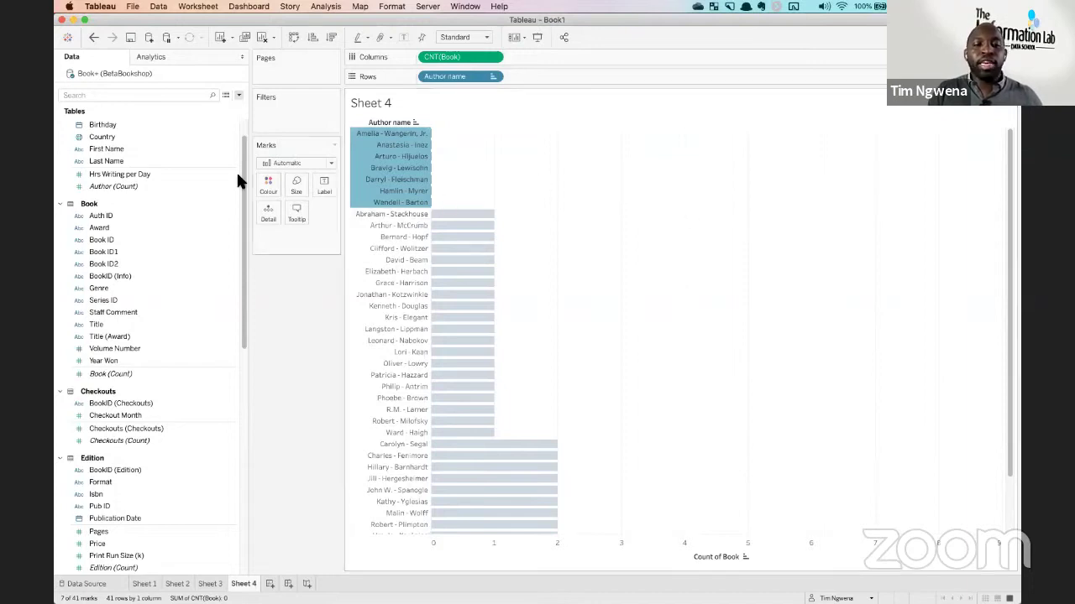
Examine the remaining tables, their generated count fields and the fields listed outside any table.
{"action": "scroll", "coordinate": [243, 277], "scroll_direction": "down", "scroll_amount": 2}
{"action": "scroll", "coordinate": [242, 352], "scroll_direction": "down", "scroll_amount": 10}
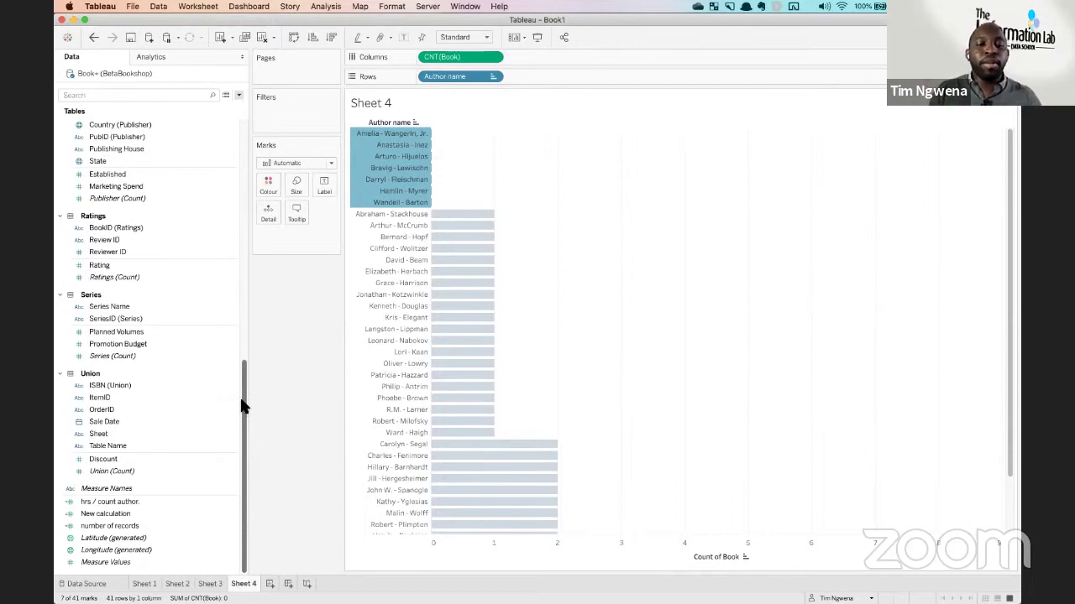
{"action": "scroll", "coordinate": [246, 359], "scroll_direction": "up", "scroll_amount": 5}
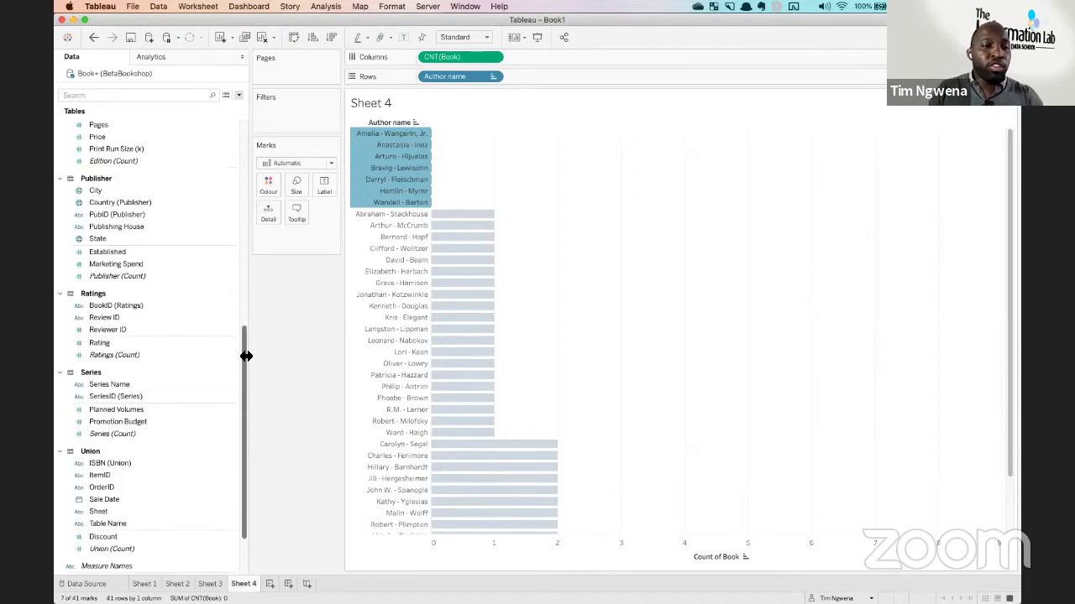
{"action": "left_click", "coordinate": [208, 433]}
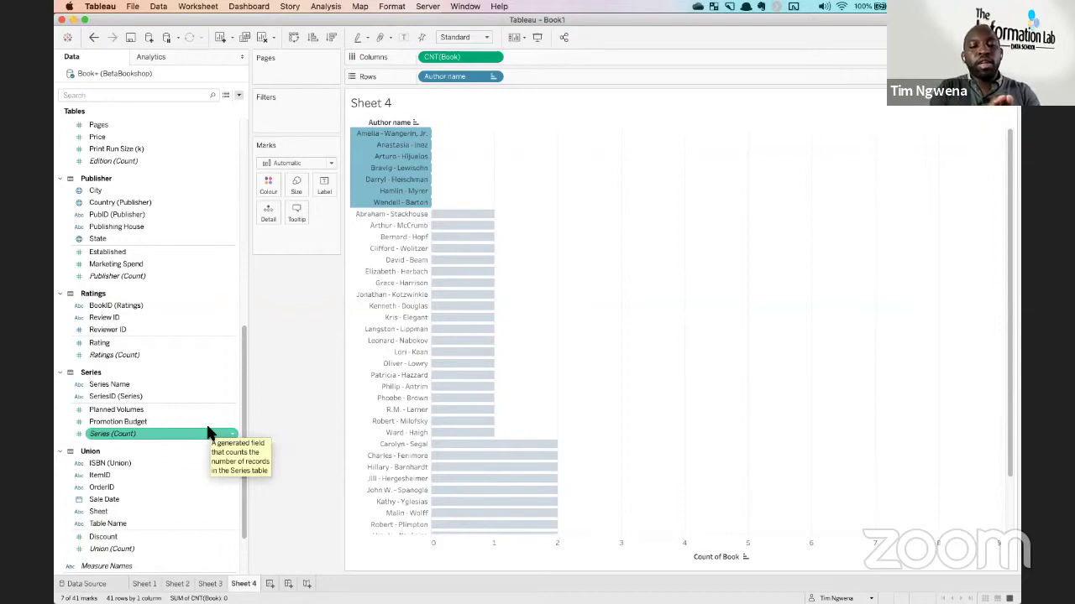
Return to Sheet 1 and start a performance recording.
{"action": "left_click", "coordinate": [210, 585]}
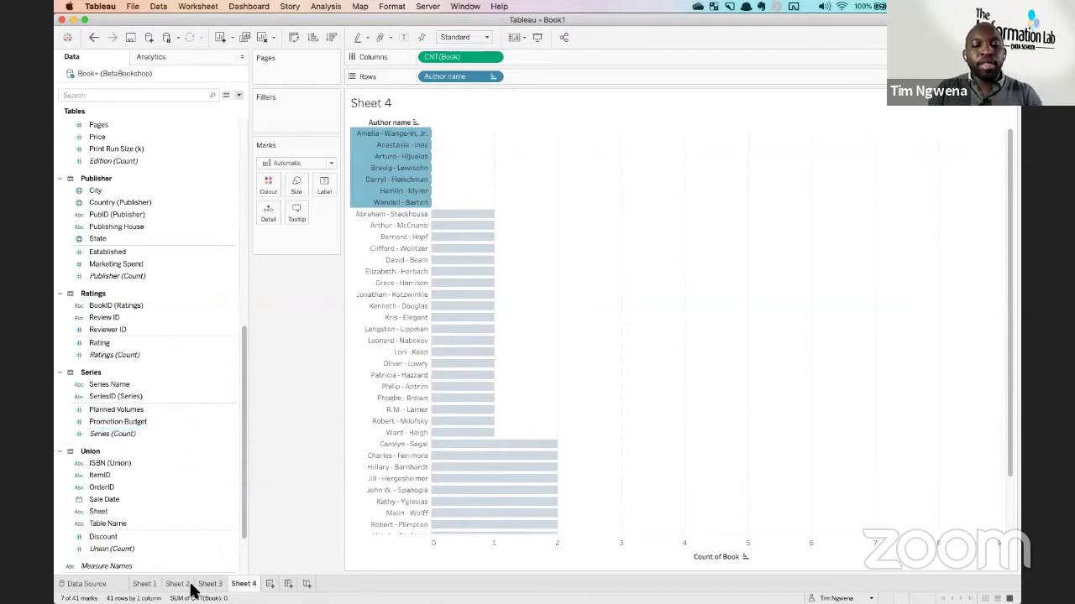
{"action": "left_click", "coordinate": [176, 584]}
{"action": "left_click", "coordinate": [144, 583]}
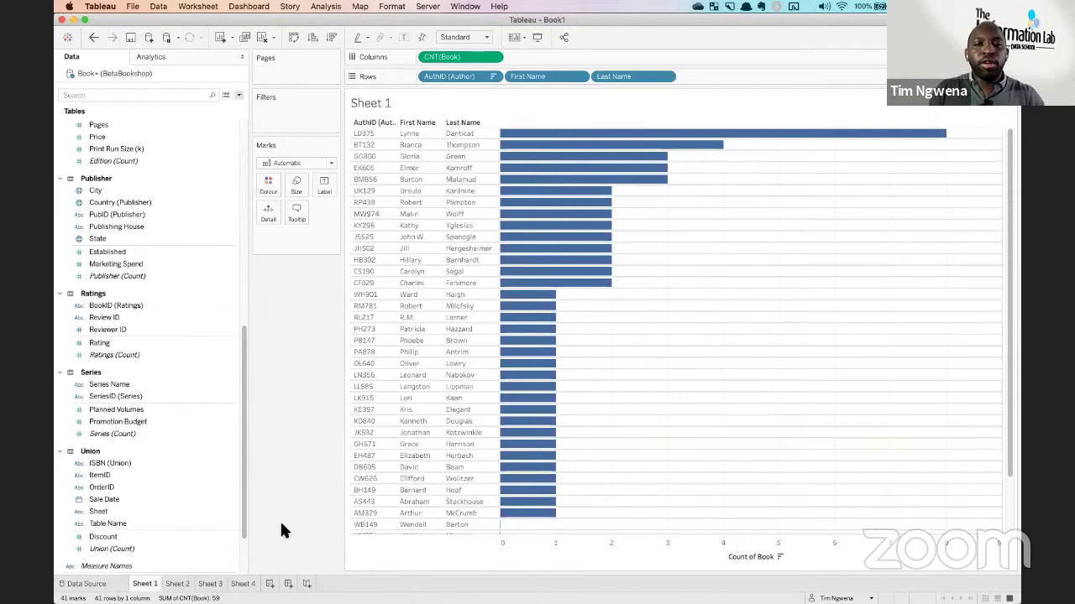
{"action": "left_click", "coordinate": [506, 8]}
{"action": "mouse_move", "coordinate": [570, 122]}
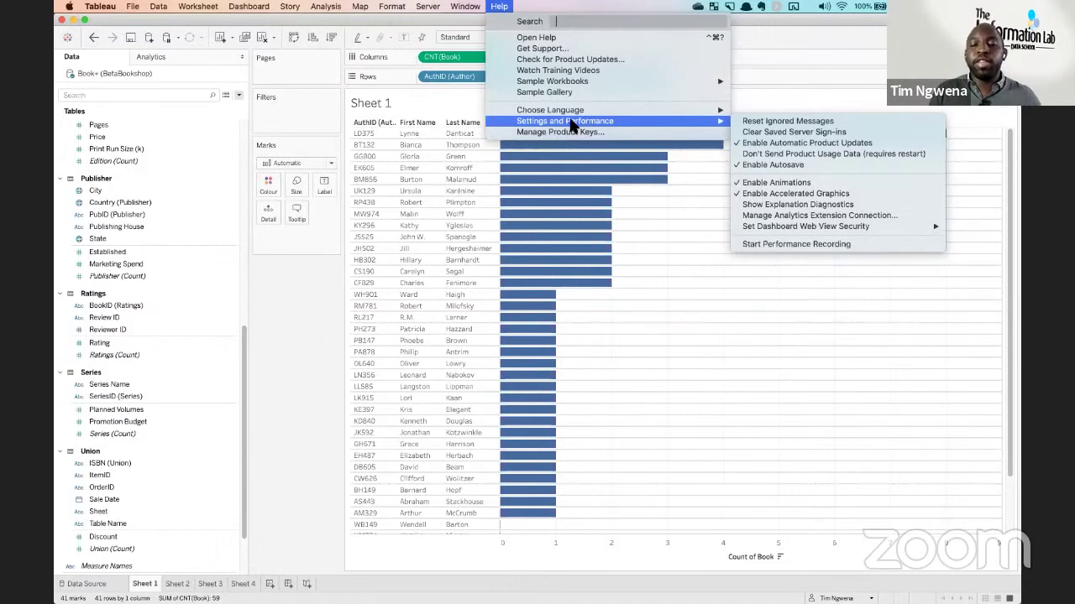
{"action": "left_click", "coordinate": [774, 241]}
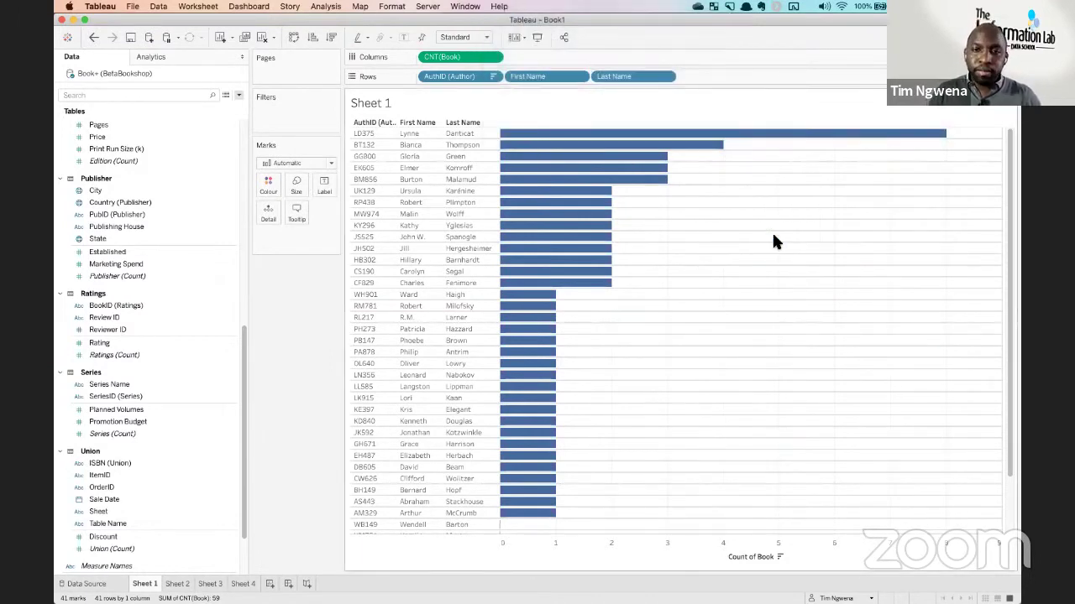
Remove Last Name and First Name from the rows of Sheet 1, leaving only AuthID (Author).
{"action": "left_click_drag", "start_coordinate": [626, 76], "coordinate": [327, 308]}
{"action": "left_click_drag", "start_coordinate": [539, 76], "coordinate": [291, 336]}
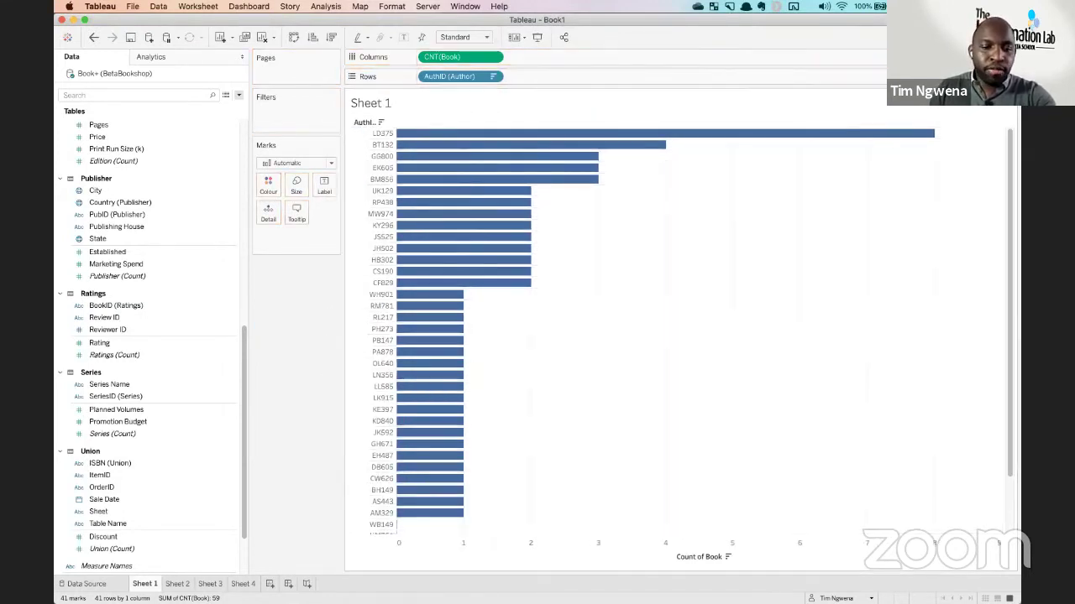
On Sheet 2, add the Publisher table's Publishing House field ahead of Title on the rows.
{"action": "left_click", "coordinate": [178, 585]}
{"action": "mouse_move", "coordinate": [183, 587]}
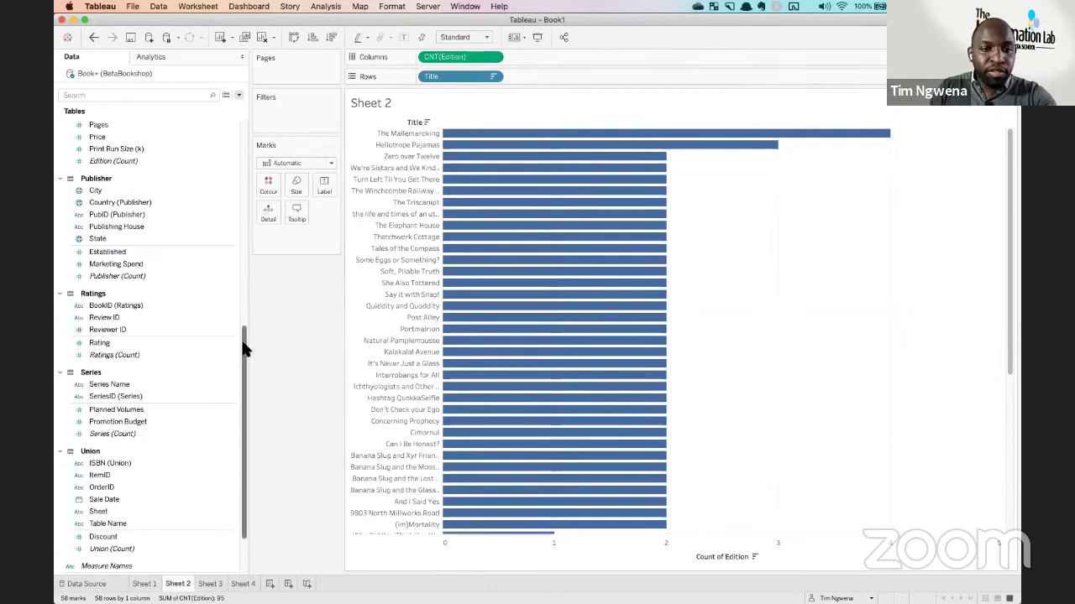
{"action": "left_click_drag", "start_coordinate": [244, 328], "coordinate": [243, 300]}
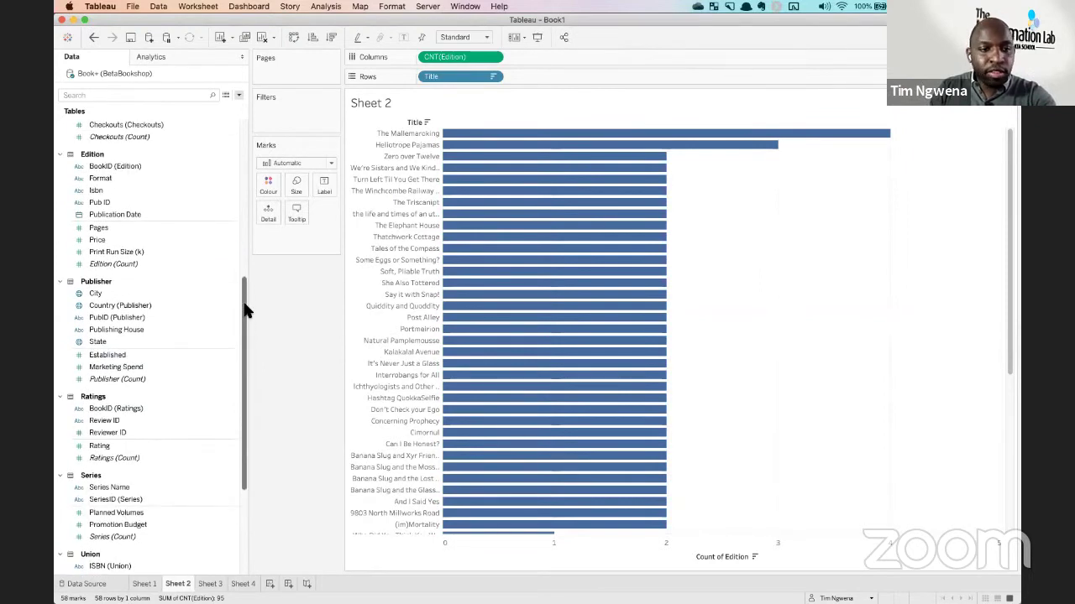
{"action": "scroll", "coordinate": [244, 305], "scroll_direction": "up", "scroll_amount": 1}
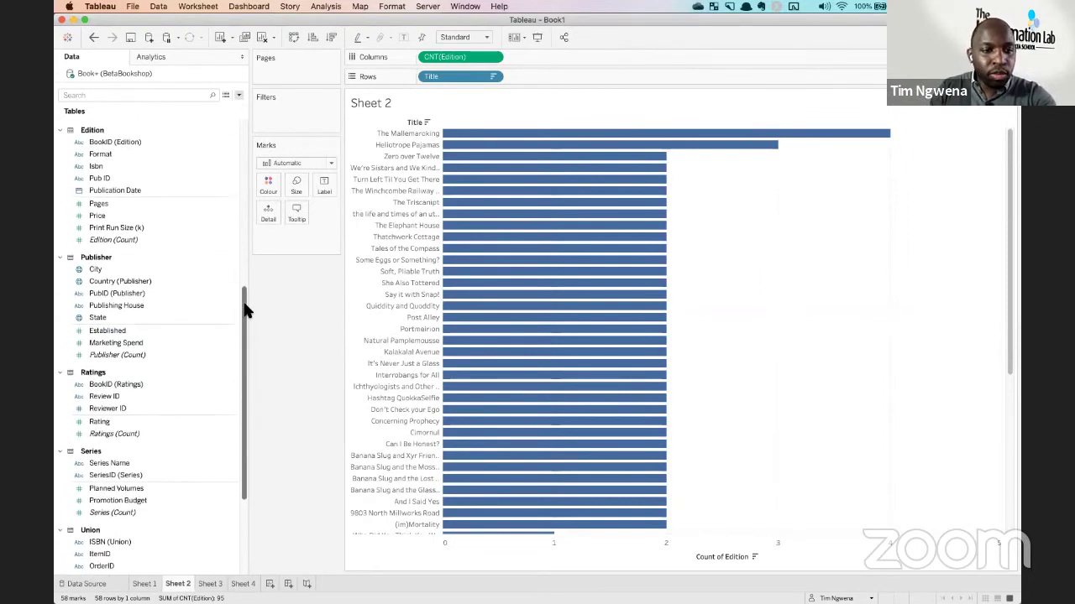
{"action": "left_click", "coordinate": [120, 306]}
{"action": "left_click_drag", "start_coordinate": [120, 305], "coordinate": [440, 80]}
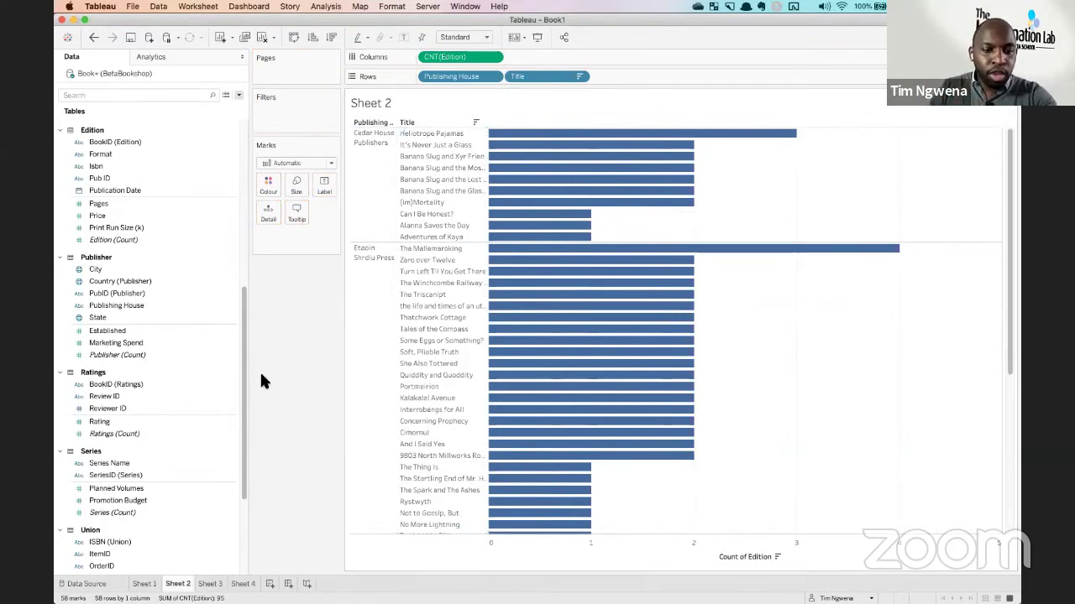
On Sheet 3, add the Edition table's Pub ID field after Title on the rows.
{"action": "left_click", "coordinate": [211, 584]}
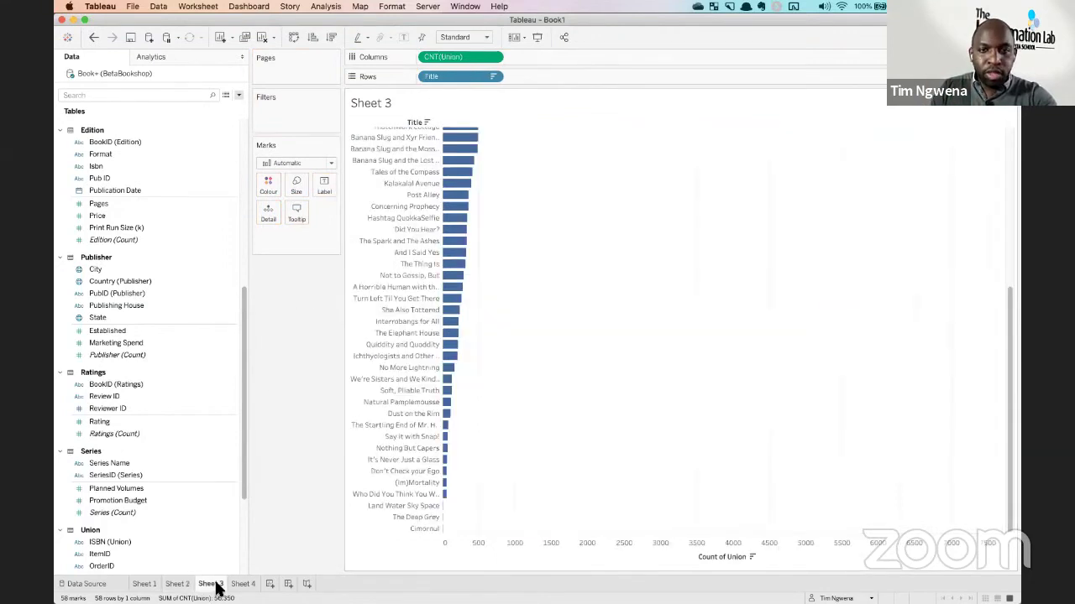
{"action": "left_click", "coordinate": [120, 281]}
{"action": "left_click_drag", "start_coordinate": [100, 178], "coordinate": [845, 458]}
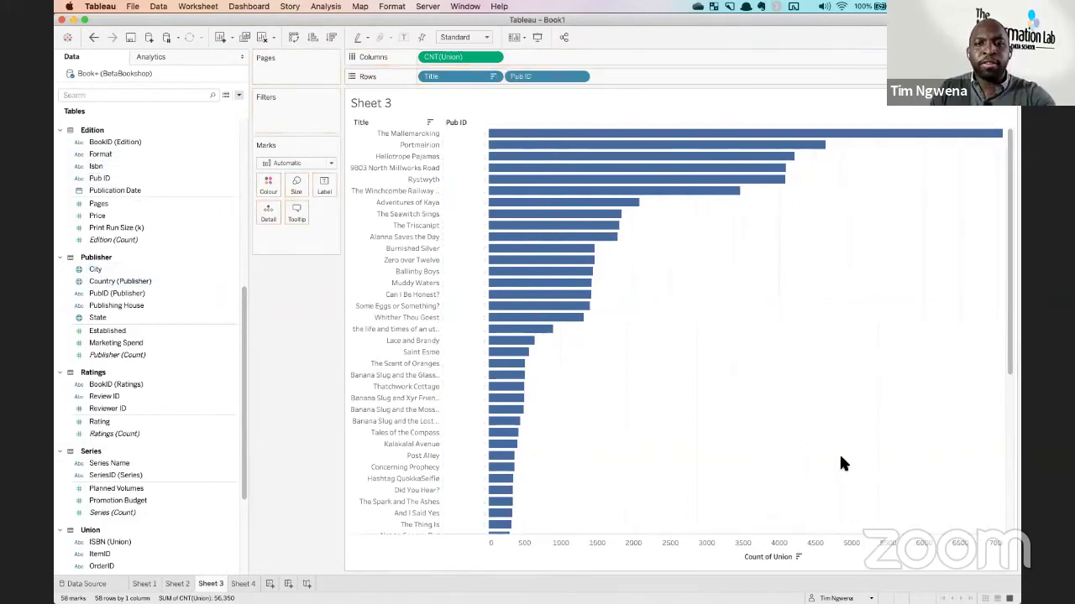
Stop the performance recording, then resize and reposition the PerformanceRecording workbook window so the whole Performance Summary fits on screen.
{"action": "left_click", "coordinate": [497, 6]}
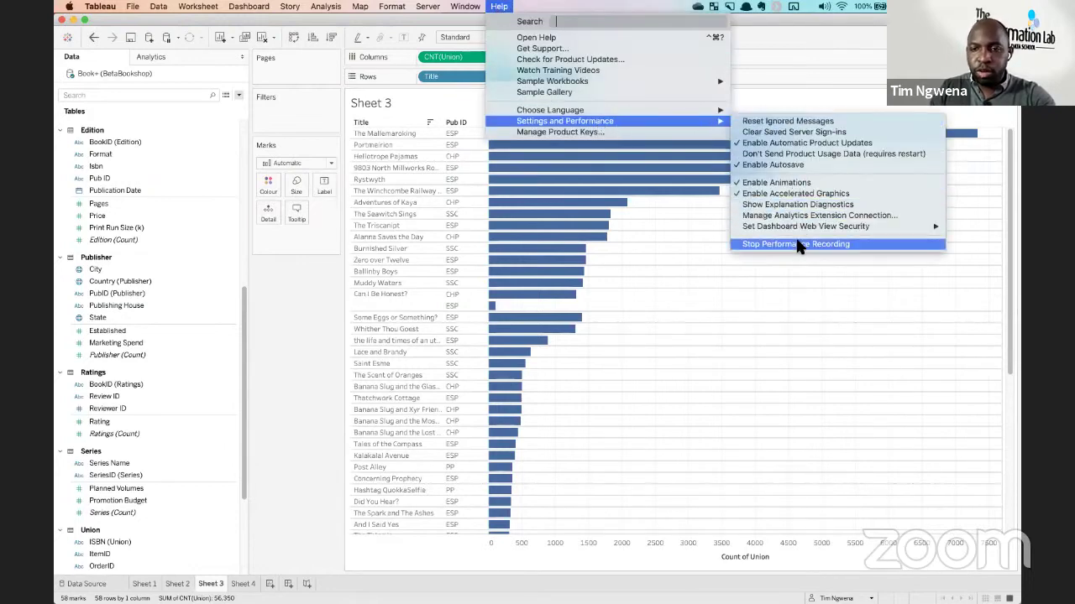
{"action": "left_click", "coordinate": [797, 243]}
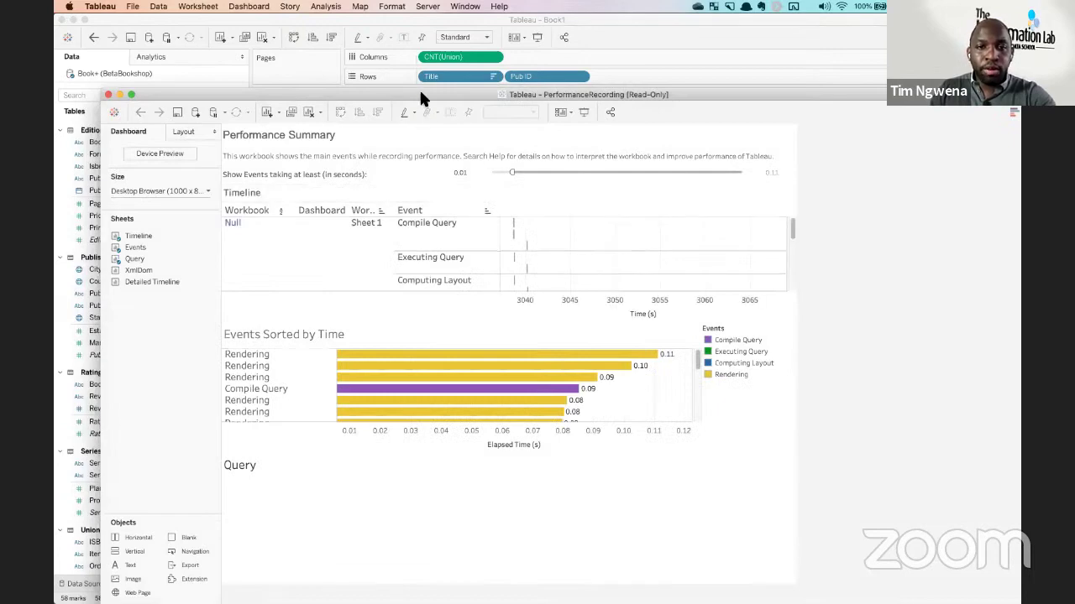
{"action": "double_click", "coordinate": [419, 91]}
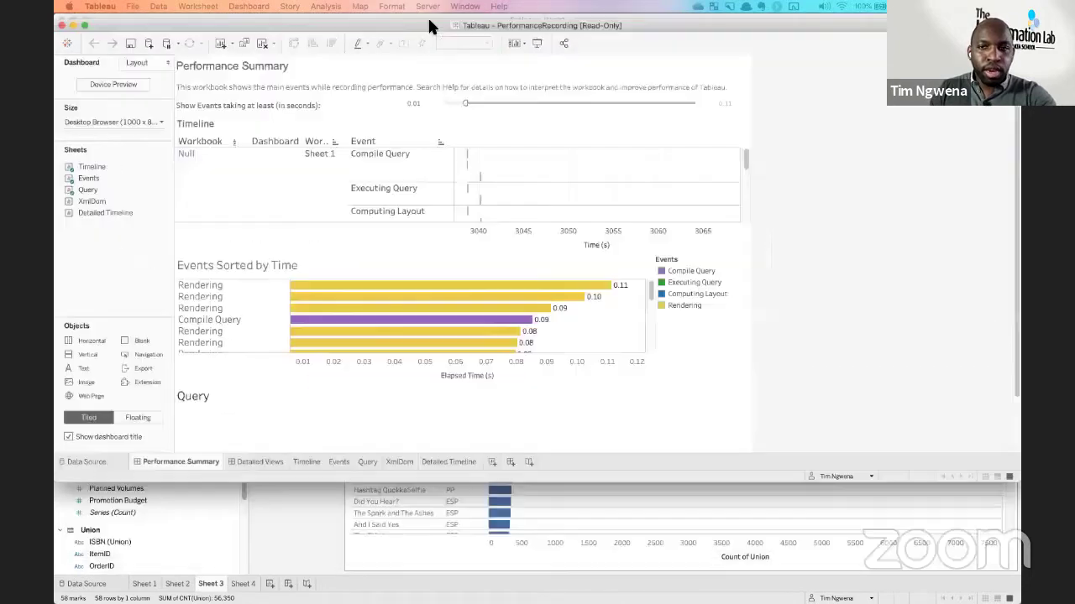
{"action": "left_click_drag", "start_coordinate": [428, 25], "coordinate": [386, 31]}
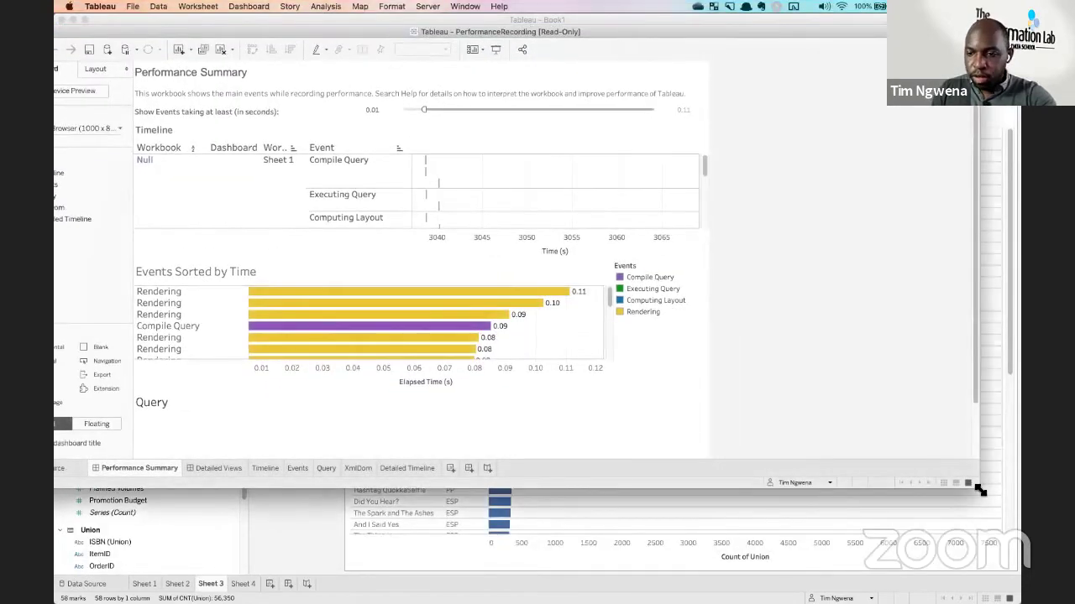
{"action": "left_click_drag", "start_coordinate": [915, 516], "coordinate": [781, 567]}
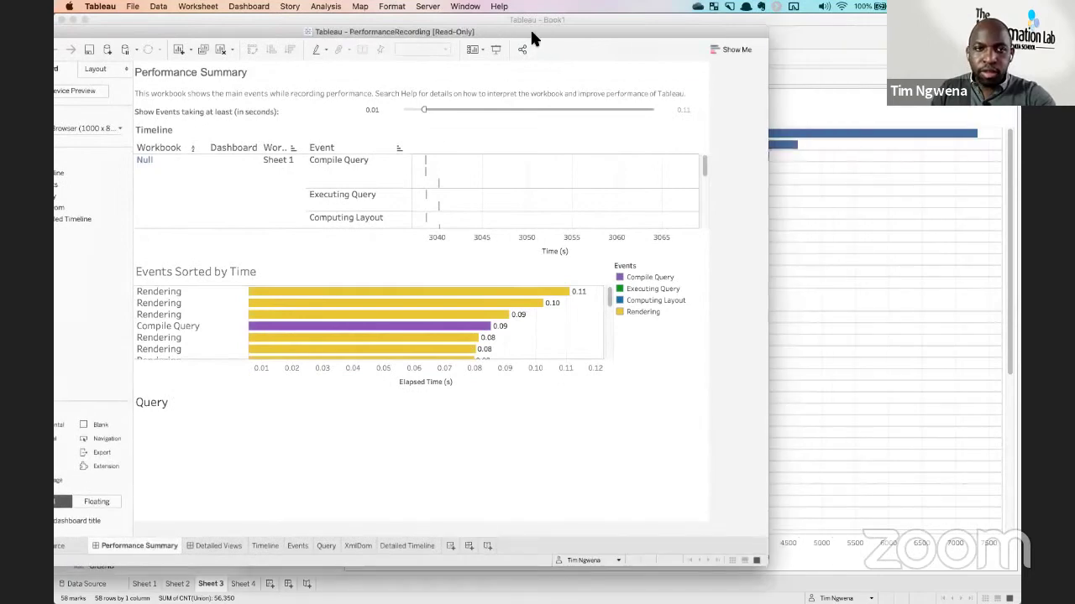
{"action": "left_click_drag", "start_coordinate": [633, 35], "coordinate": [734, 24]}
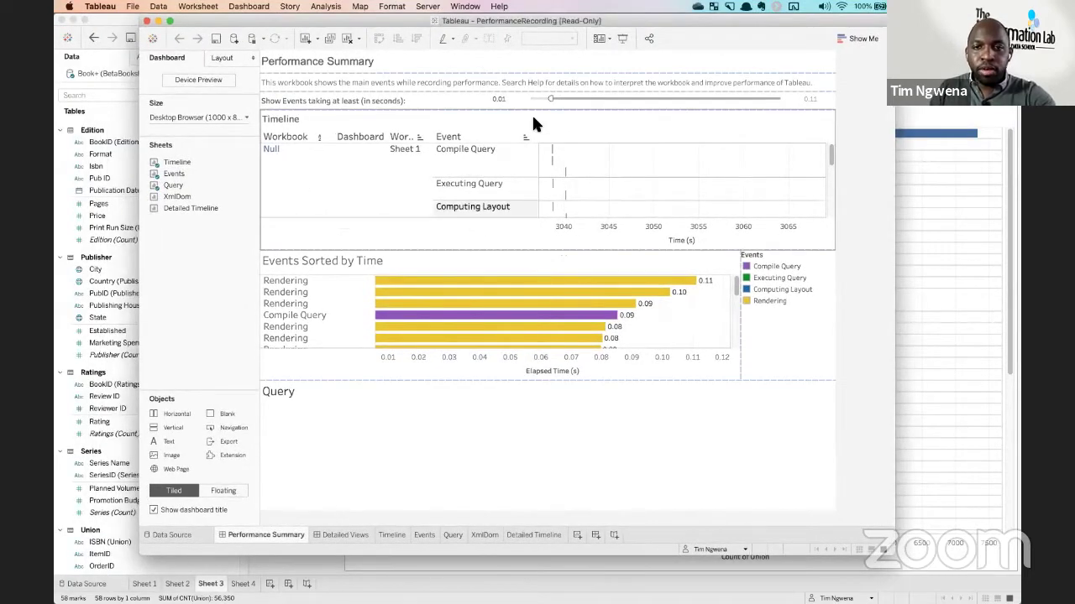
Lower the minimum event duration to 0.00 seconds and select the 0.02-second Executing Query event to show its query.
{"action": "left_click_drag", "start_coordinate": [550, 99], "coordinate": [516, 100]}
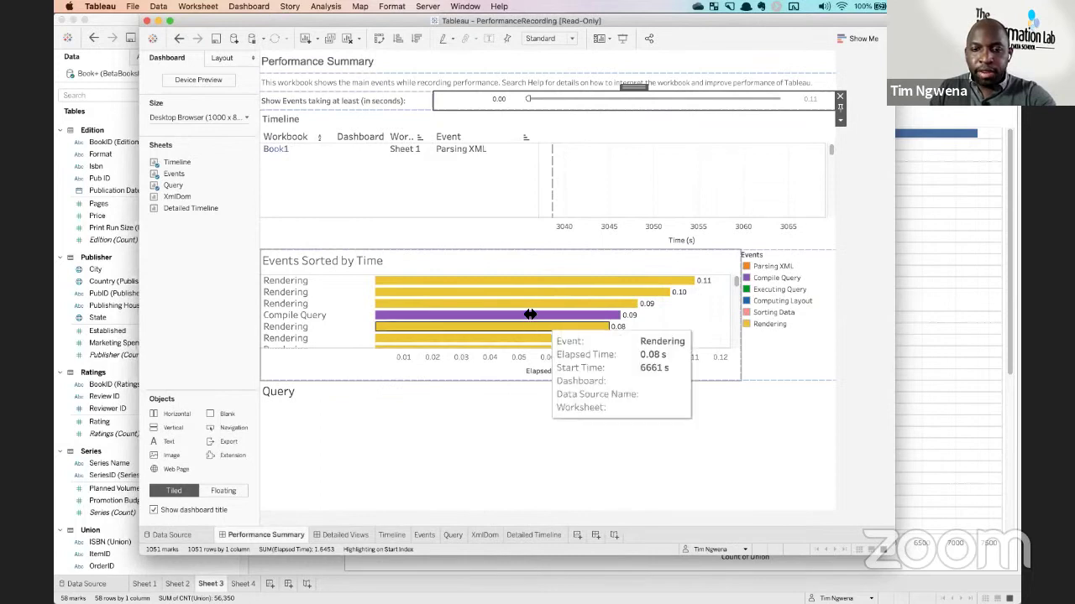
{"action": "left_click", "coordinate": [734, 284]}
{"action": "scroll", "coordinate": [735, 284], "scroll_direction": "down", "scroll_amount": 5}
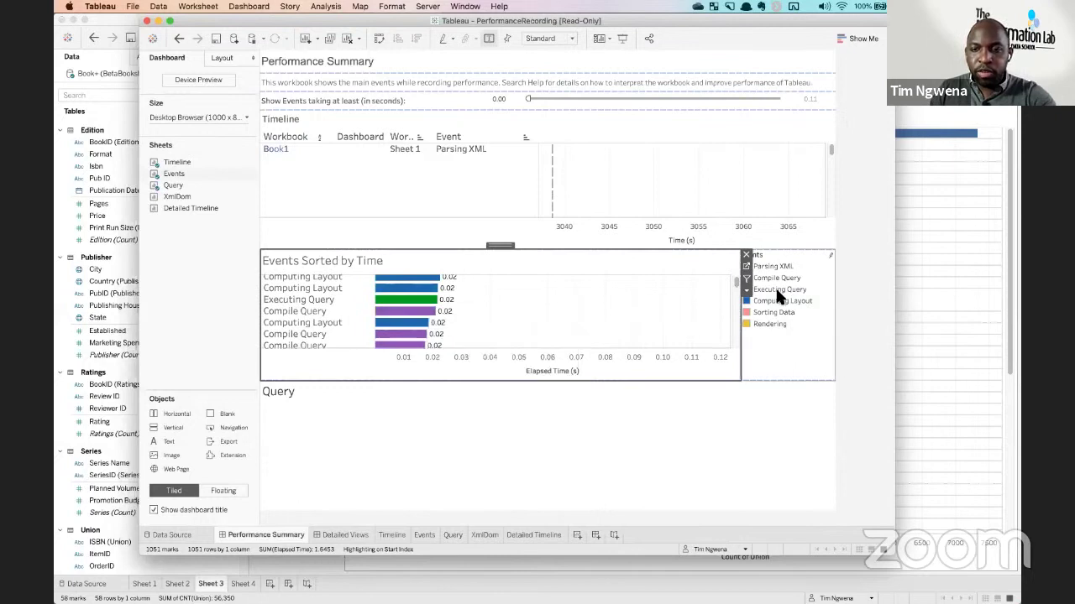
{"action": "left_click", "coordinate": [446, 302]}
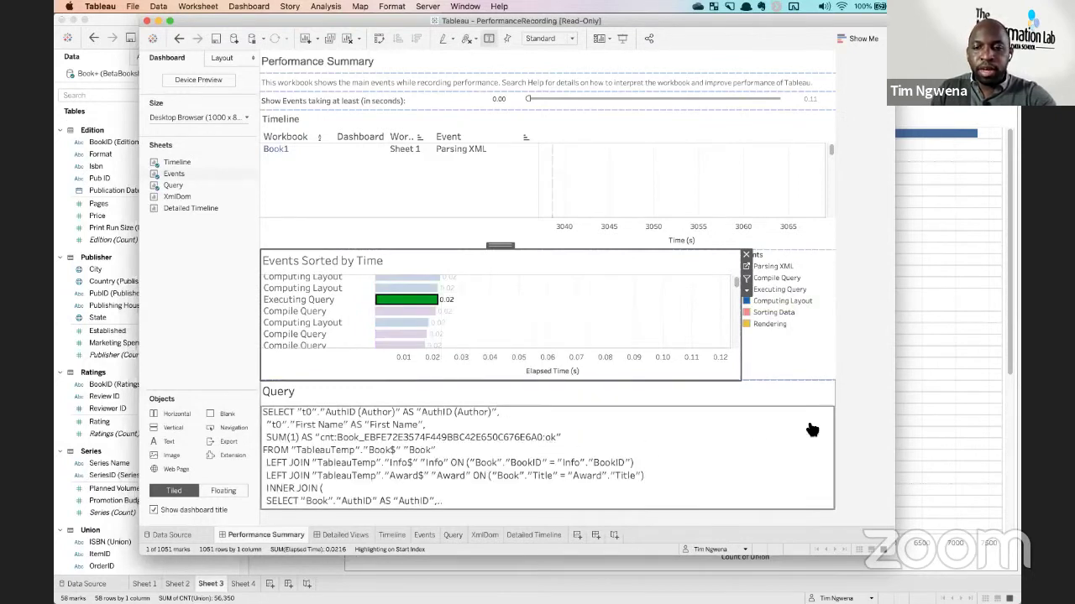
Open the dashboard's Query view as its own sheet and fit it to Entire View to read the full SQL.
{"action": "left_click", "coordinate": [806, 428]}
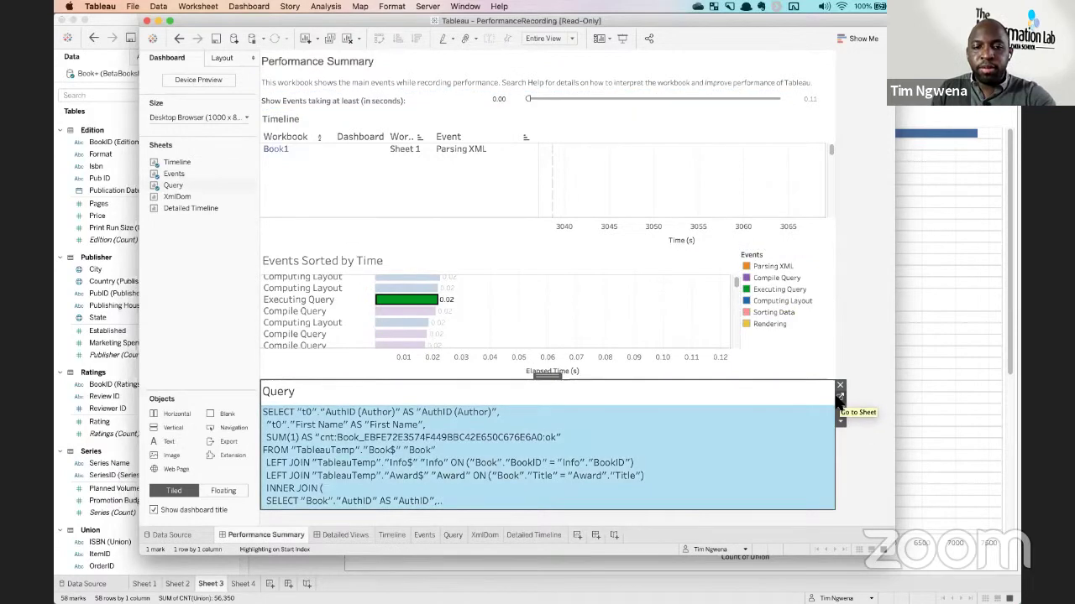
{"action": "left_click", "coordinate": [838, 402]}
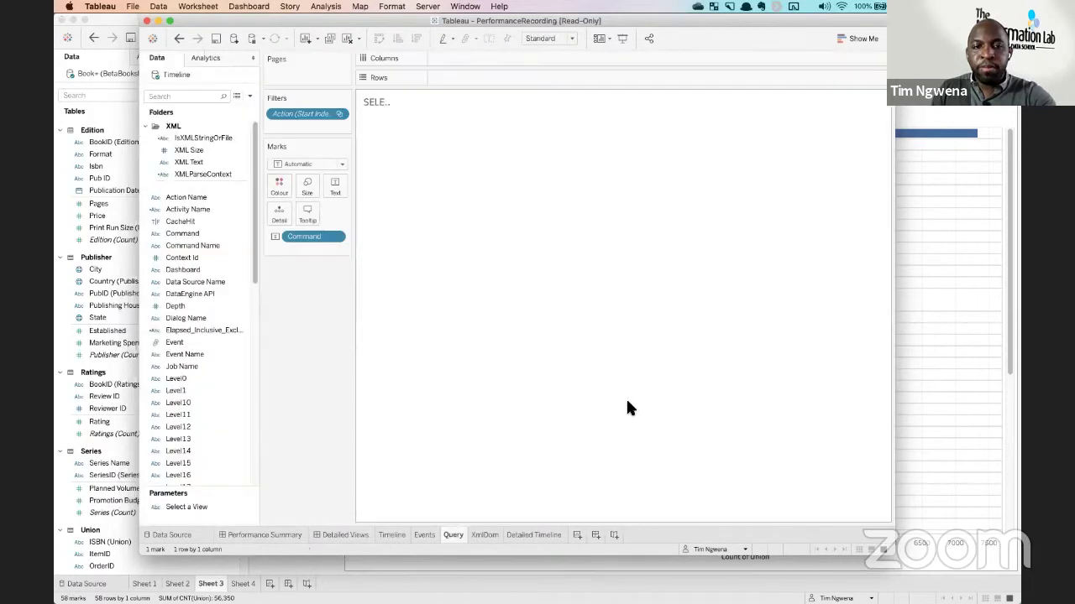
{"action": "left_click", "coordinate": [567, 37]}
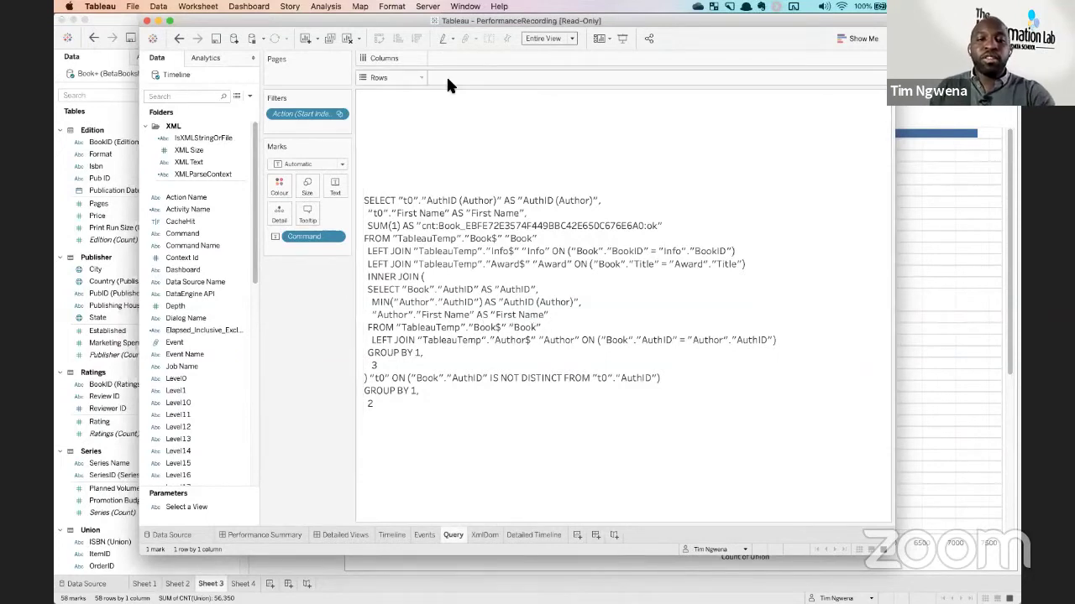
Look over the Detailed Views dashboard, go back to Performance Summary and minimise the recording workbook to return to Book1.
{"action": "left_click", "coordinate": [341, 537]}
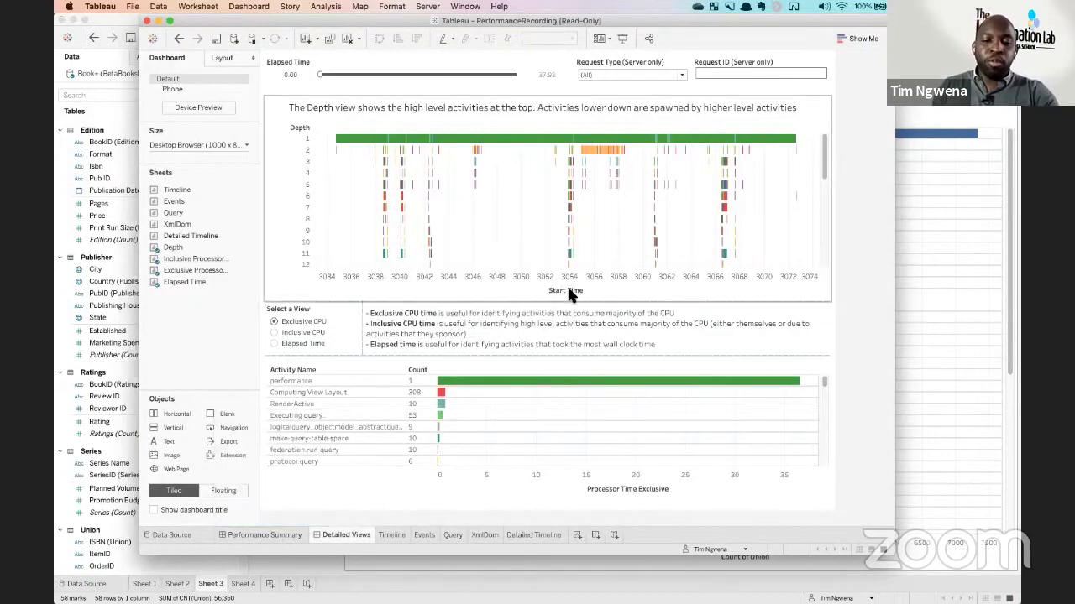
{"action": "left_click", "coordinate": [568, 255]}
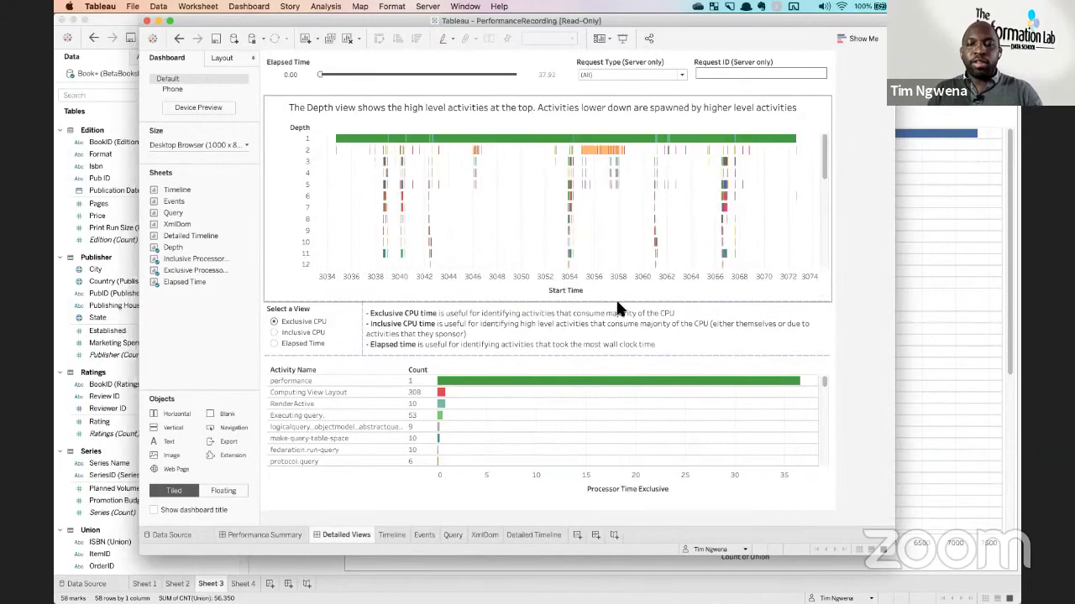
{"action": "left_click", "coordinate": [274, 535]}
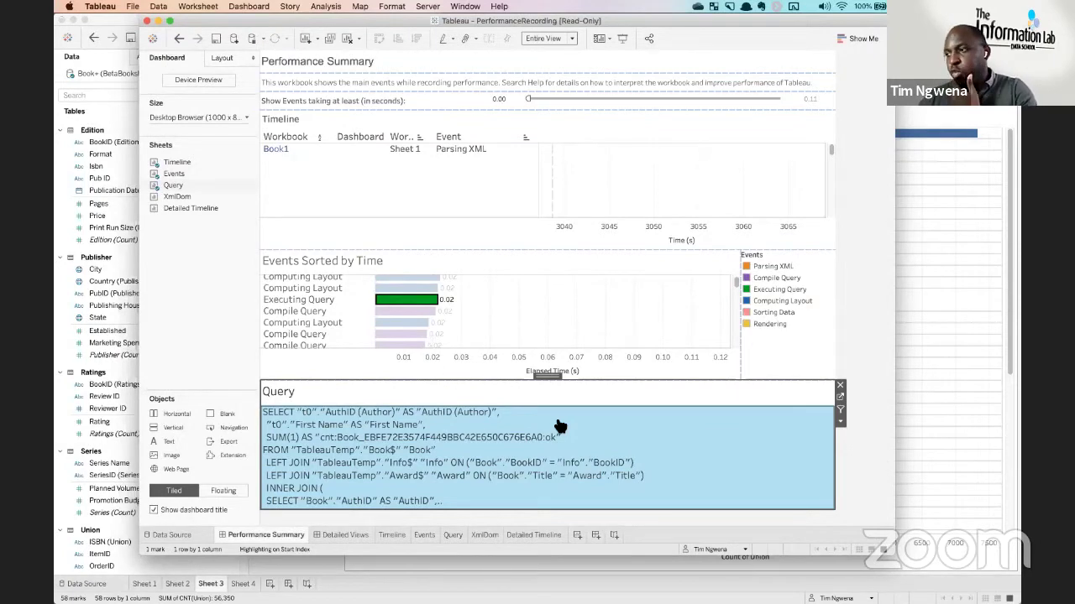
{"action": "left_click", "coordinate": [159, 19]}
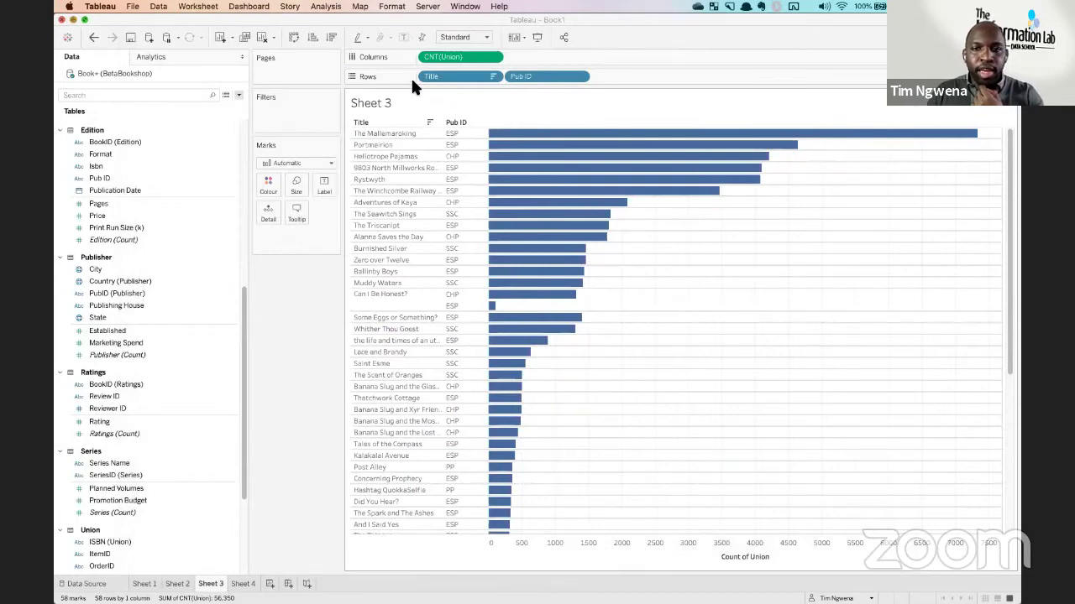
Open the Book+ (BetaBookshop) data source for editing and check the relationship between Edition and Publisher.
{"action": "key", "text": "super+Tab"}
{"action": "left_click", "coordinate": [77, 22]}
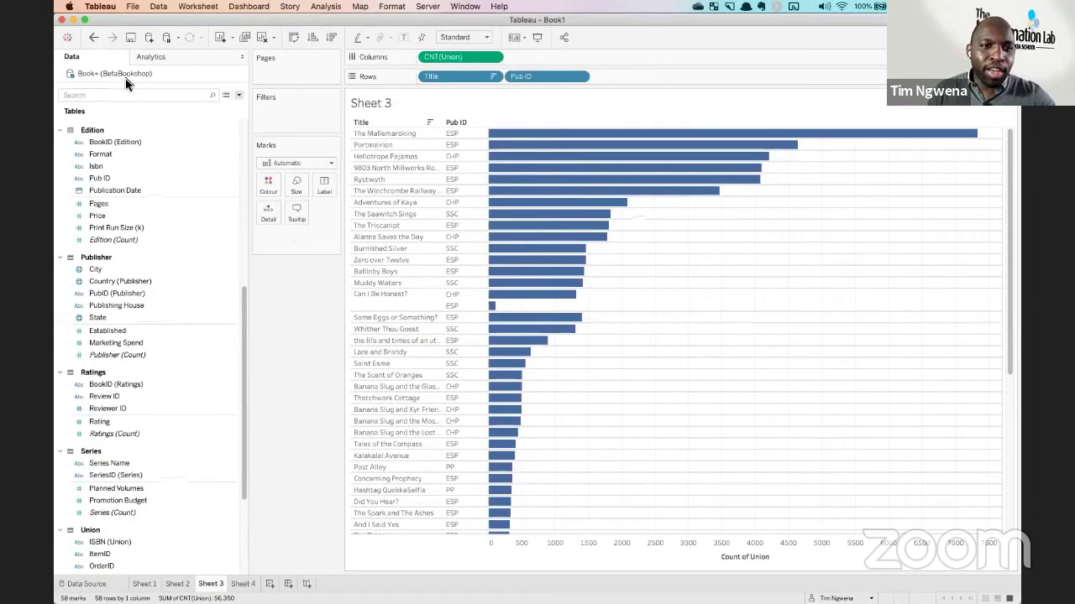
{"action": "right_click", "coordinate": [124, 74]}
{"action": "left_click", "coordinate": [181, 88]}
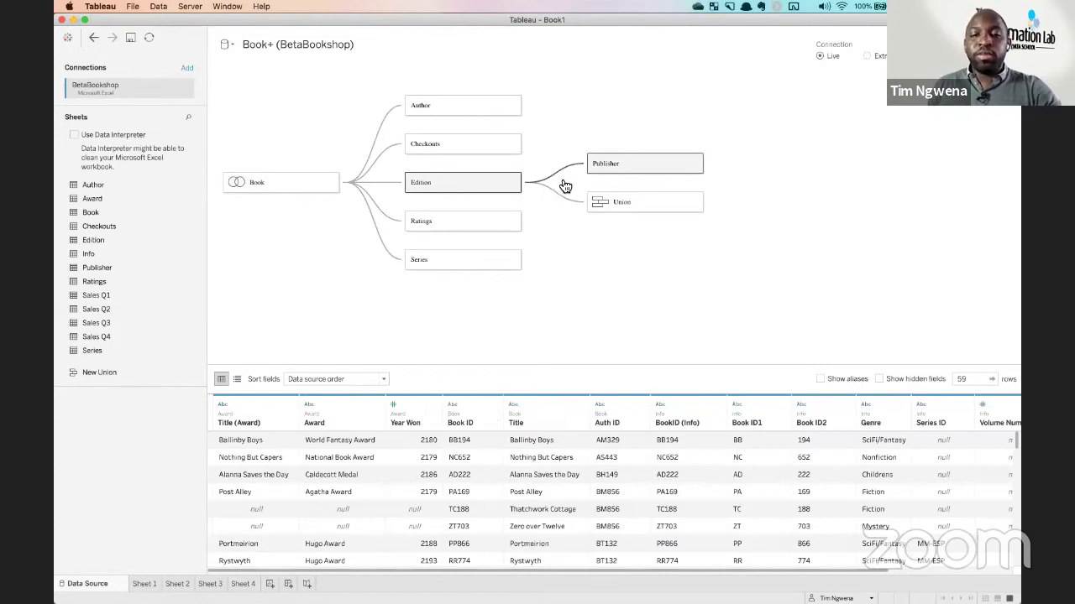
{"action": "left_click", "coordinate": [561, 176]}
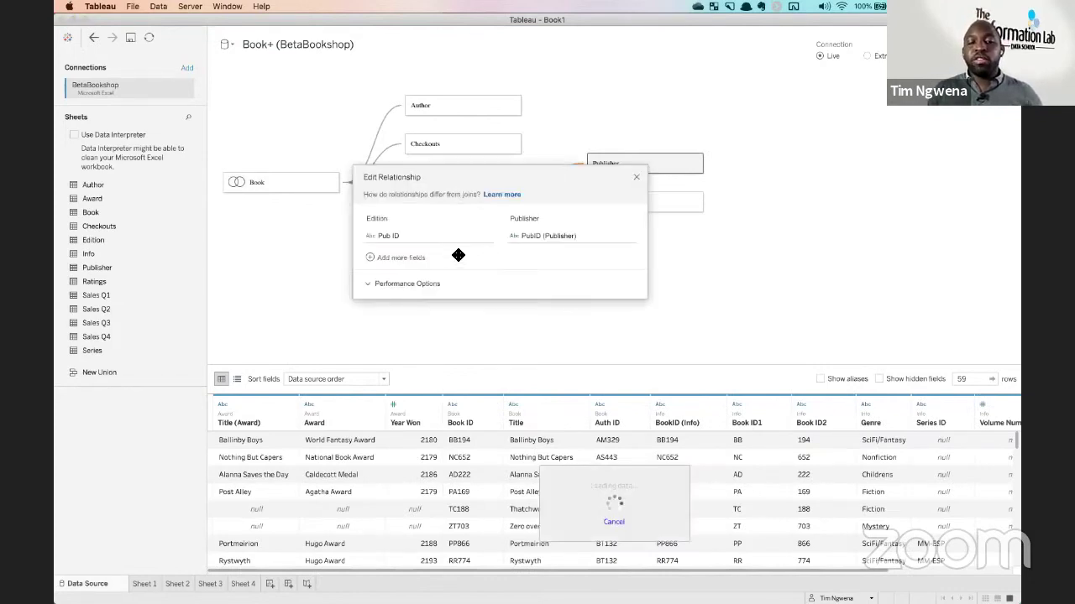
{"action": "left_click", "coordinate": [636, 178]}
Open the joins inside the Book logical table and remove the Info table from them.
{"action": "right_click", "coordinate": [329, 181]}
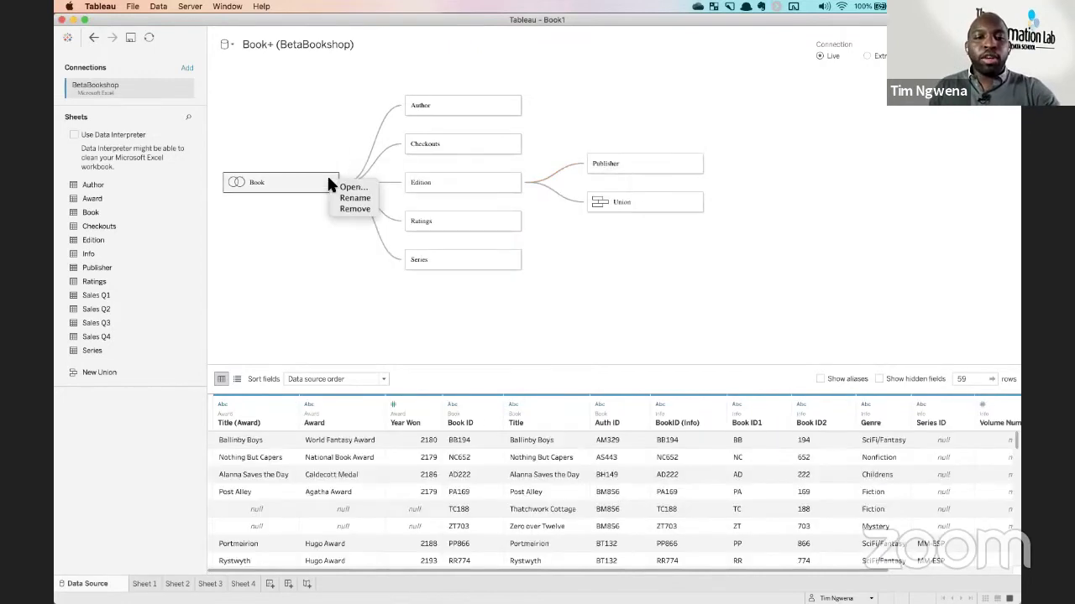
{"action": "left_click", "coordinate": [257, 192]}
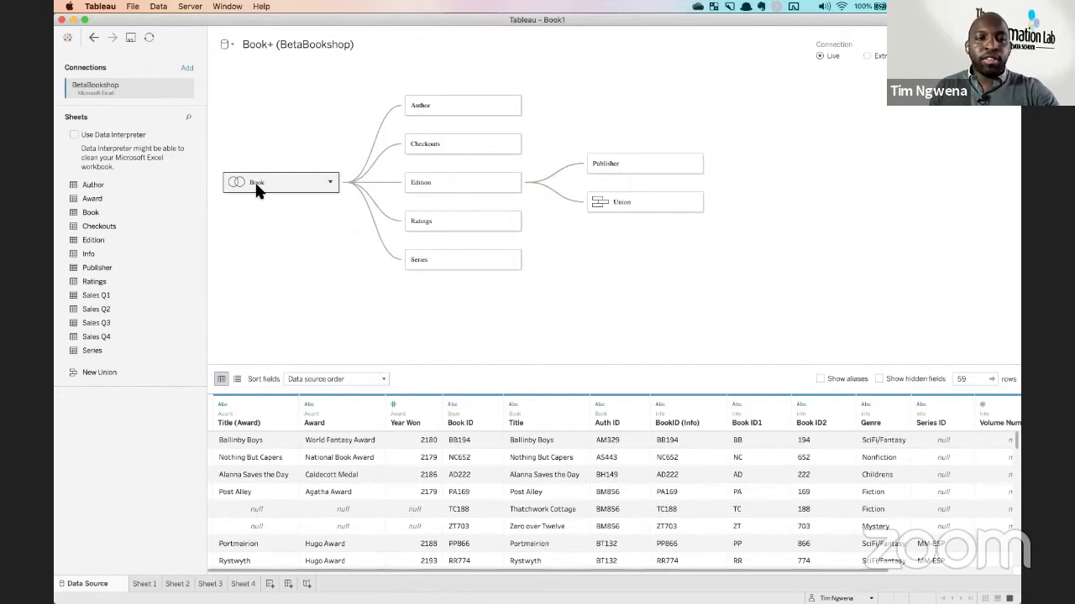
{"action": "double_click", "coordinate": [256, 186]}
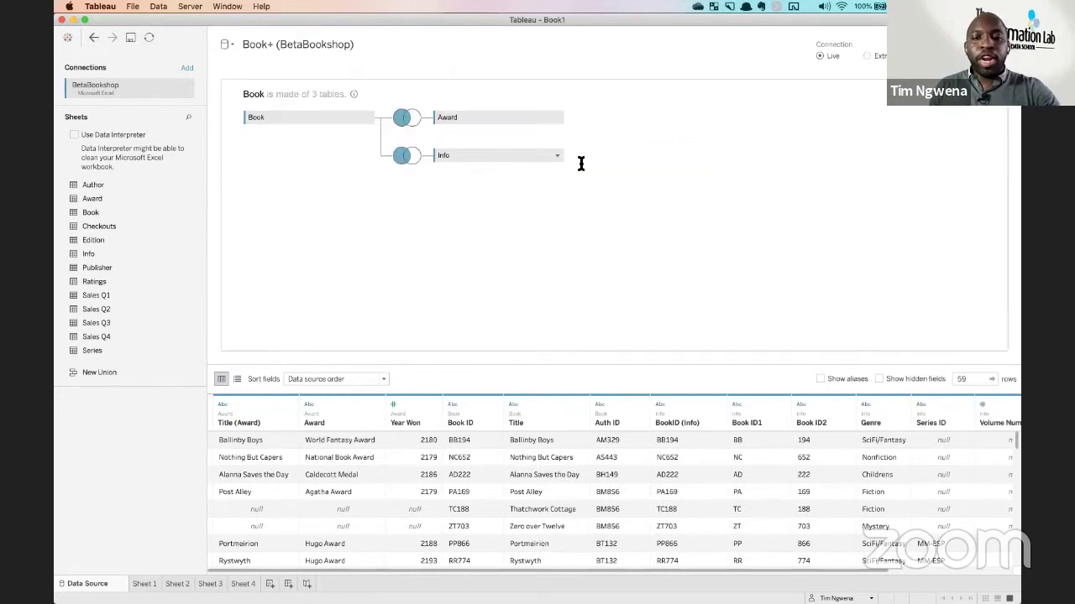
{"action": "left_click", "coordinate": [554, 155]}
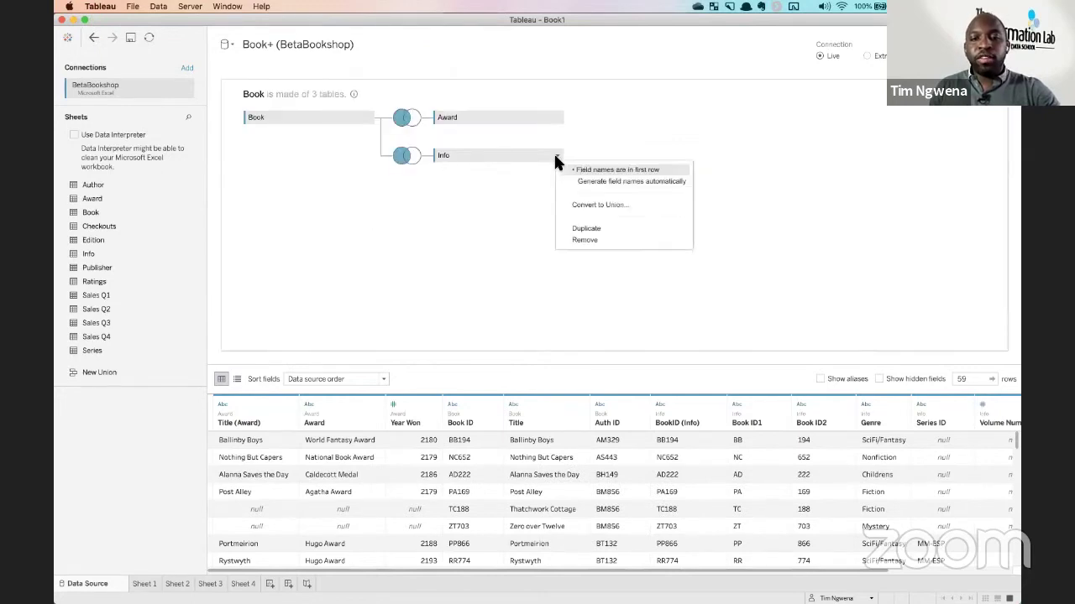
{"action": "left_click", "coordinate": [590, 239]}
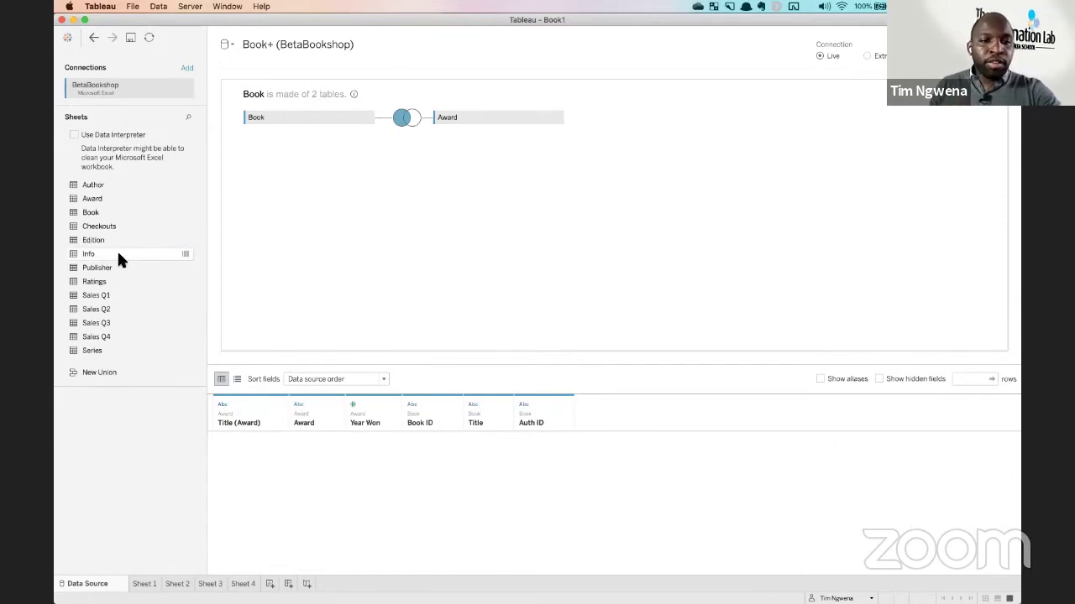
View the Info sheet's underlying data, then add Info back to the Book table's joins.
{"action": "left_click", "coordinate": [186, 254]}
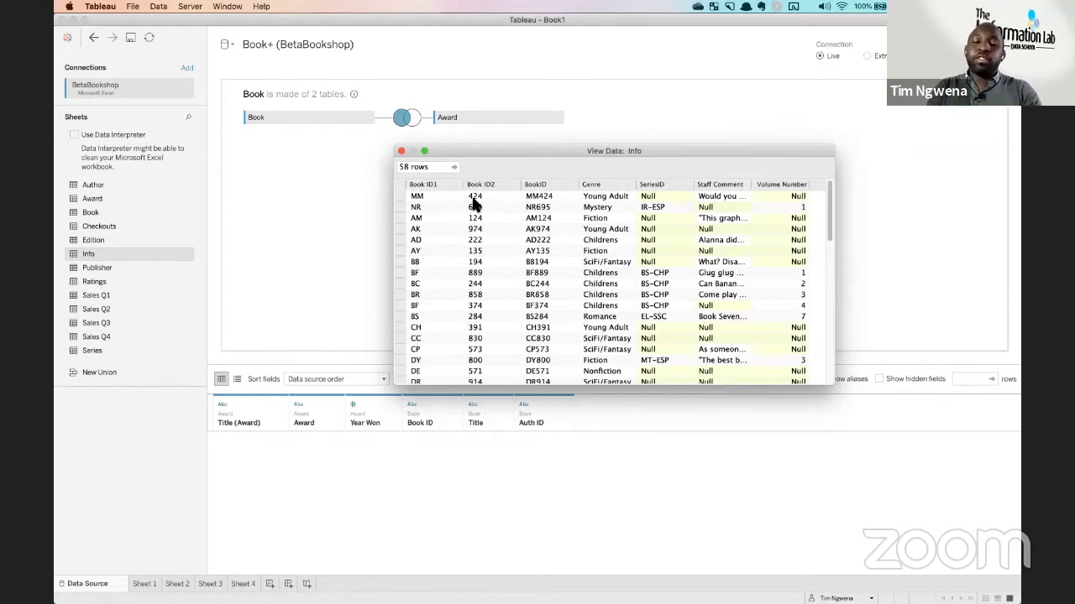
{"action": "left_click", "coordinate": [401, 152]}
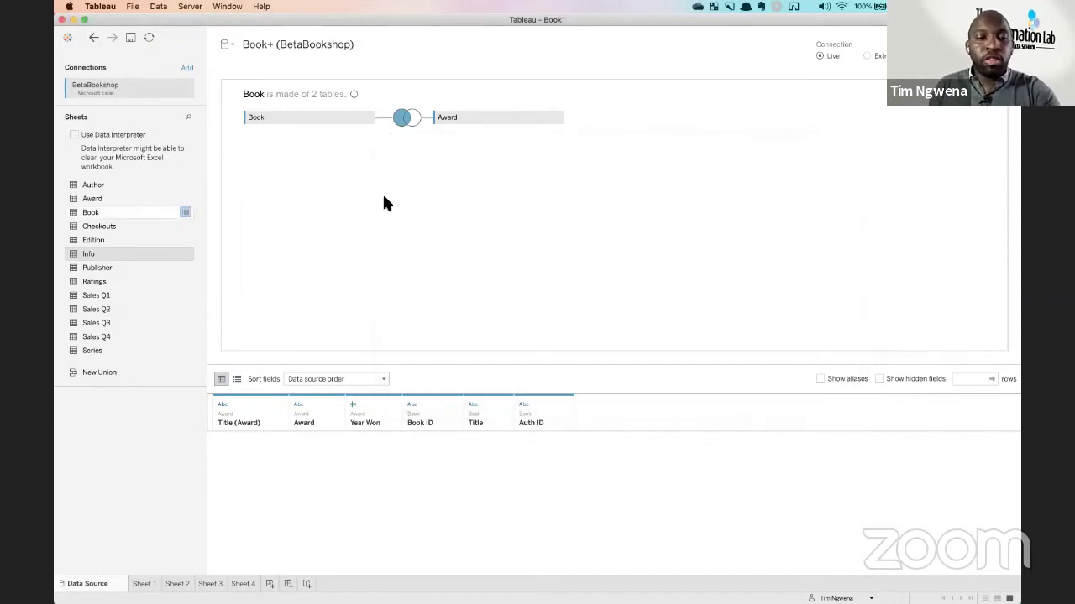
{"action": "left_click_drag", "start_coordinate": [107, 256], "coordinate": [475, 185]}
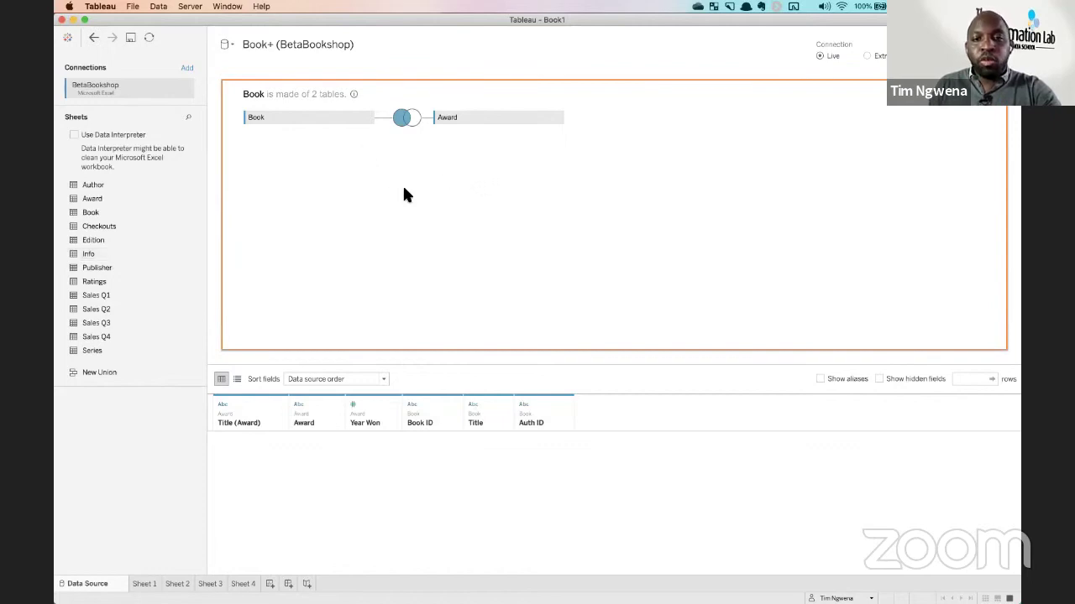
{"action": "left_click_drag", "start_coordinate": [466, 245], "coordinate": [411, 136]}
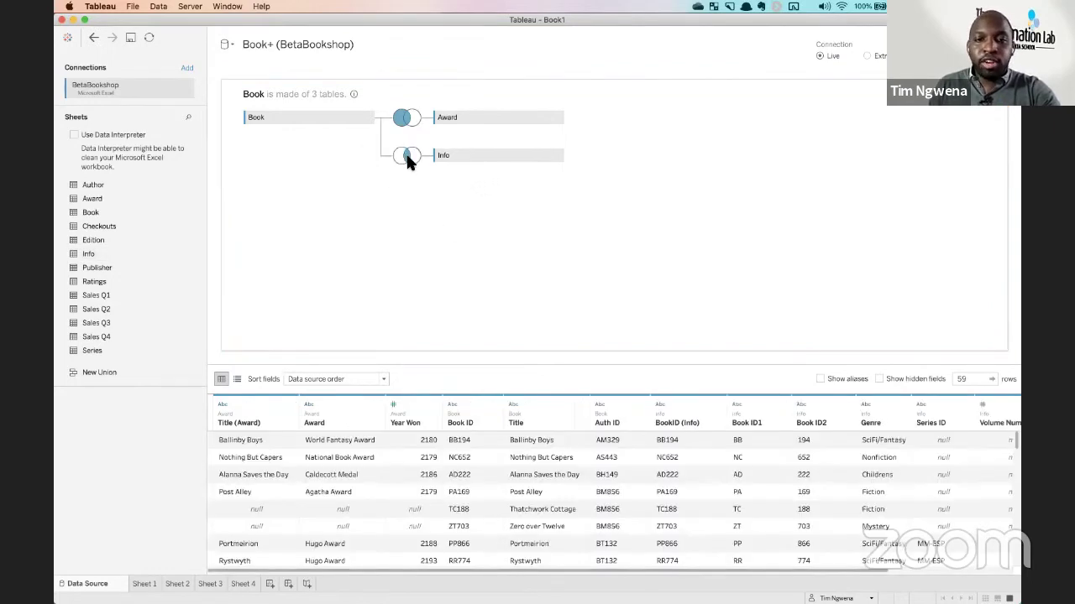
Change the join between Book and Info to a left join.
{"action": "left_click", "coordinate": [409, 159]}
{"action": "left_click", "coordinate": [376, 237]}
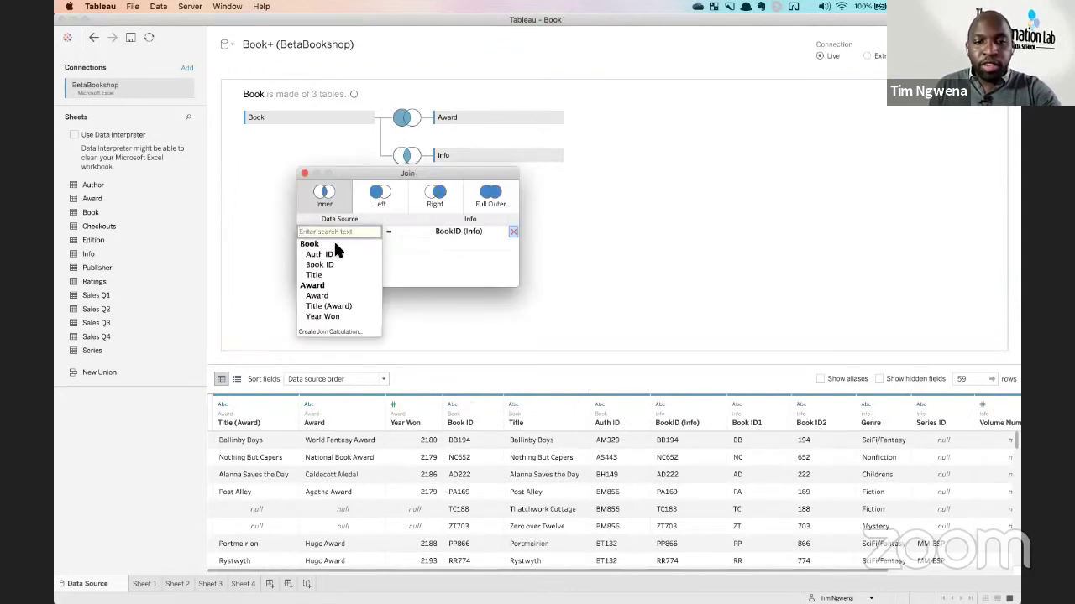
{"action": "left_click", "coordinate": [431, 248]}
{"action": "left_click", "coordinate": [379, 196]}
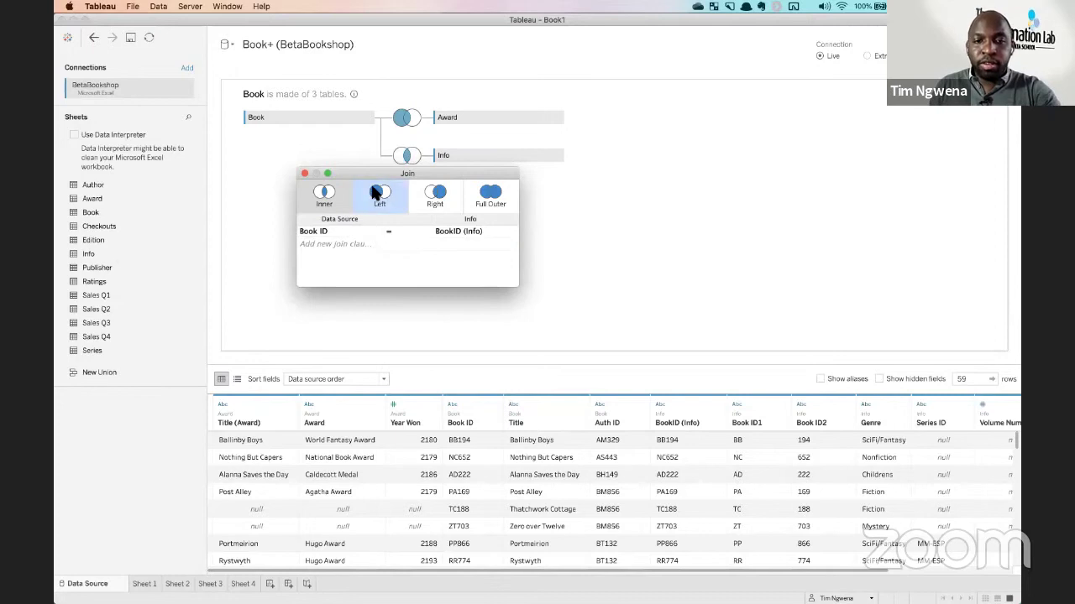
Replace the Info side of the join clause with the join calculation [Book ID1]+[Book ID2].
{"action": "left_click", "coordinate": [497, 232]}
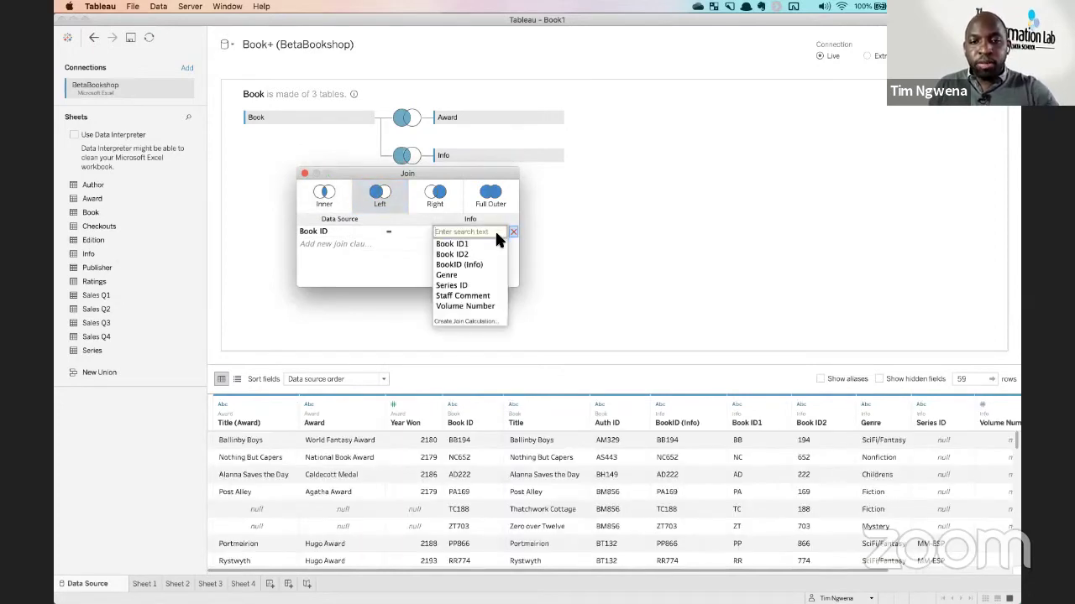
{"action": "left_click", "coordinate": [470, 321]}
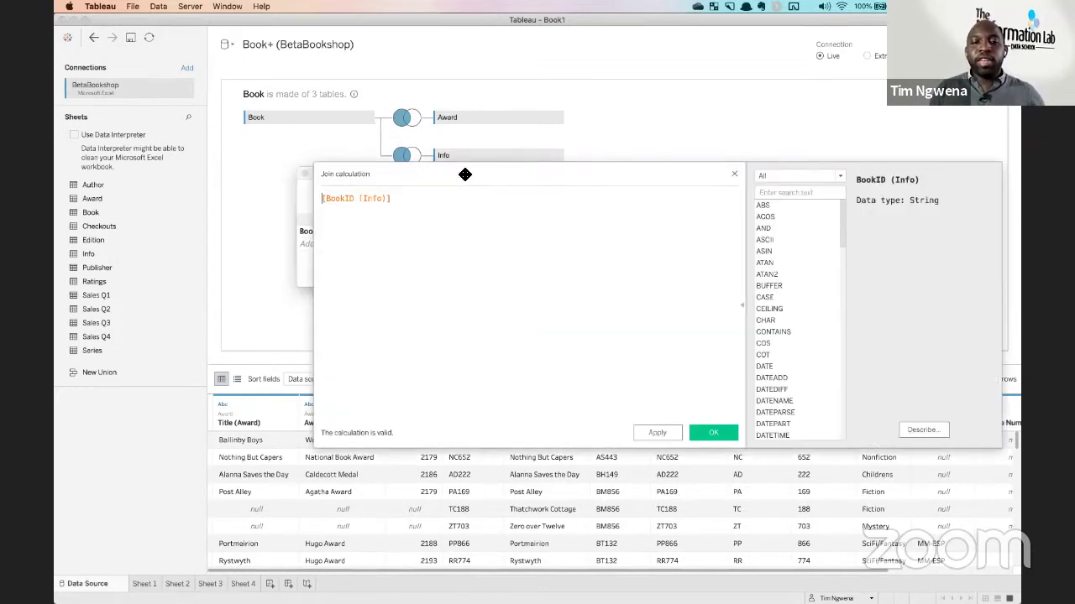
{"action": "left_click_drag", "start_coordinate": [501, 236], "coordinate": [444, 381]}
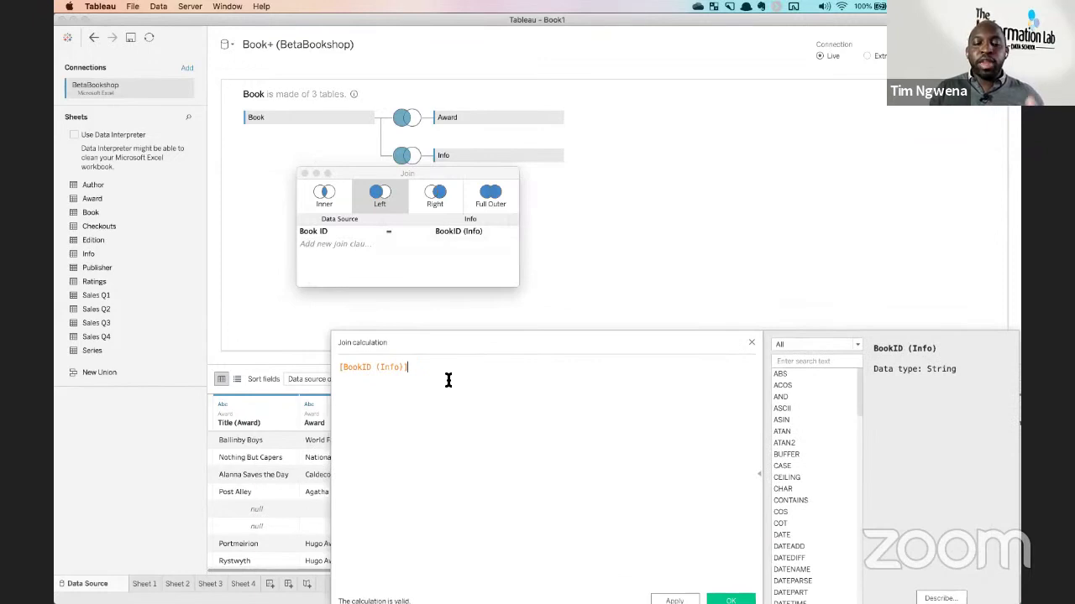
{"action": "key", "text": "BackSpace"}
{"action": "key", "text": "BackSpace"}
{"action": "key", "text": "BackSpace"}
{"action": "key", "text": "BackSpace"}
{"action": "key", "text": "BackSpace"}
{"action": "key", "text": "BackSpace"}
{"action": "key", "text": "BackSpace"}
{"action": "key", "text": "BackSpace"}
{"action": "key", "text": "BackSpace"}
{"action": "key", "text": "BackSpace"}
{"action": "key", "text": "BackSpace"}
{"action": "key", "text": "BackSpace"}
{"action": "key", "text": "BackSpace"}
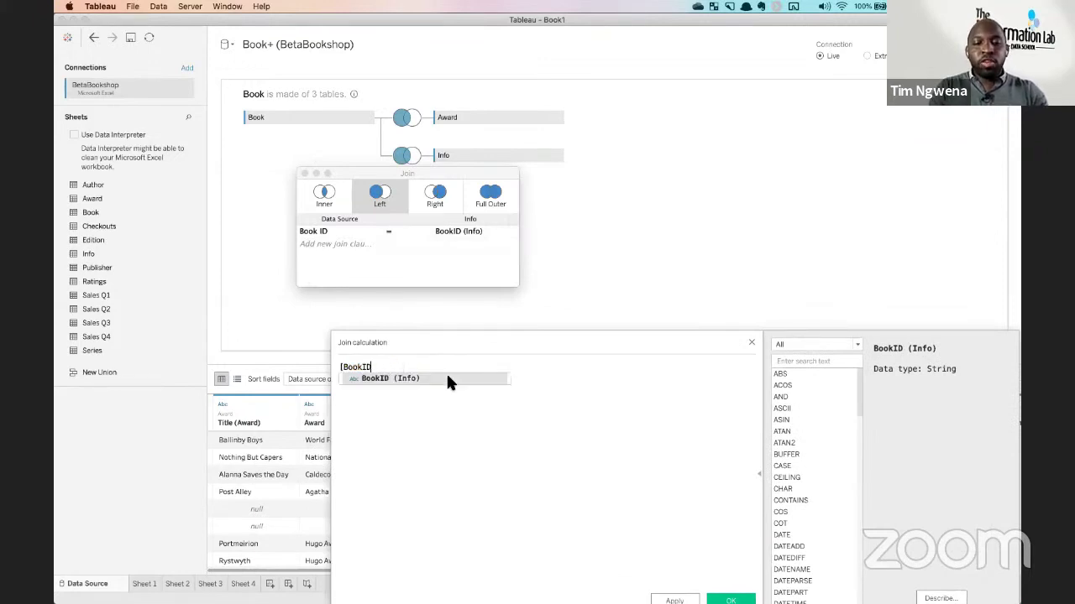
{"action": "left_click", "coordinate": [447, 379]}
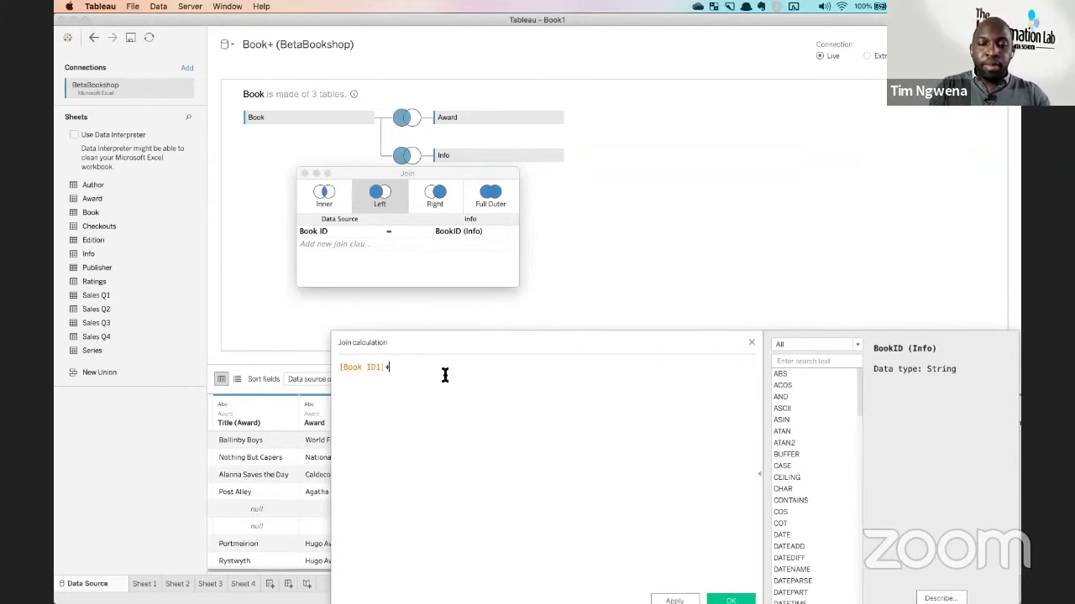
{"action": "type", "text": "+"}
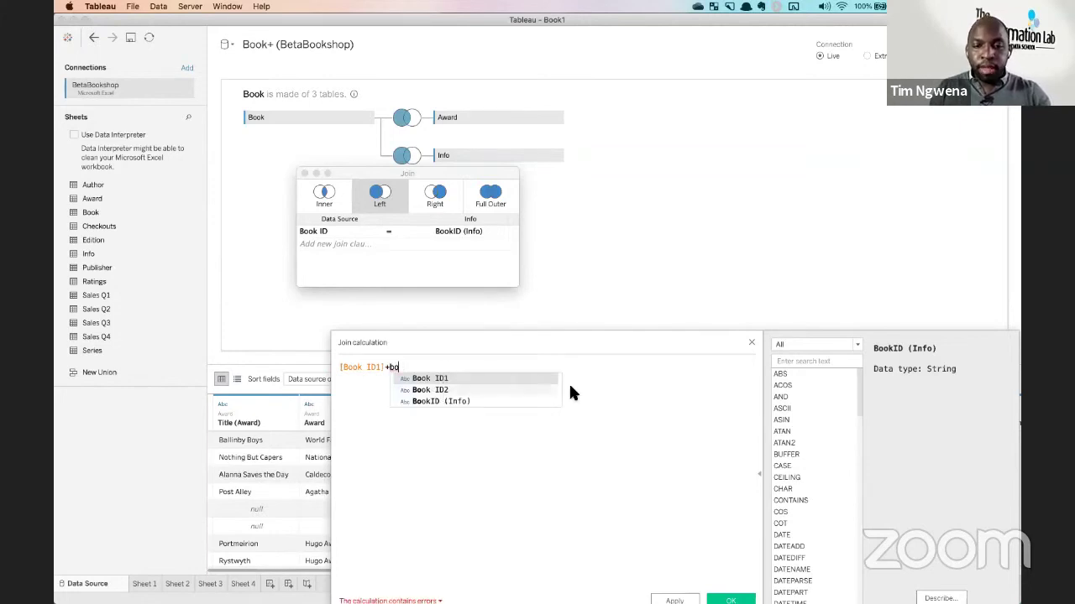
{"action": "left_click", "coordinate": [436, 389]}
{"action": "left_click_drag", "start_coordinate": [522, 349], "coordinate": [482, 247]}
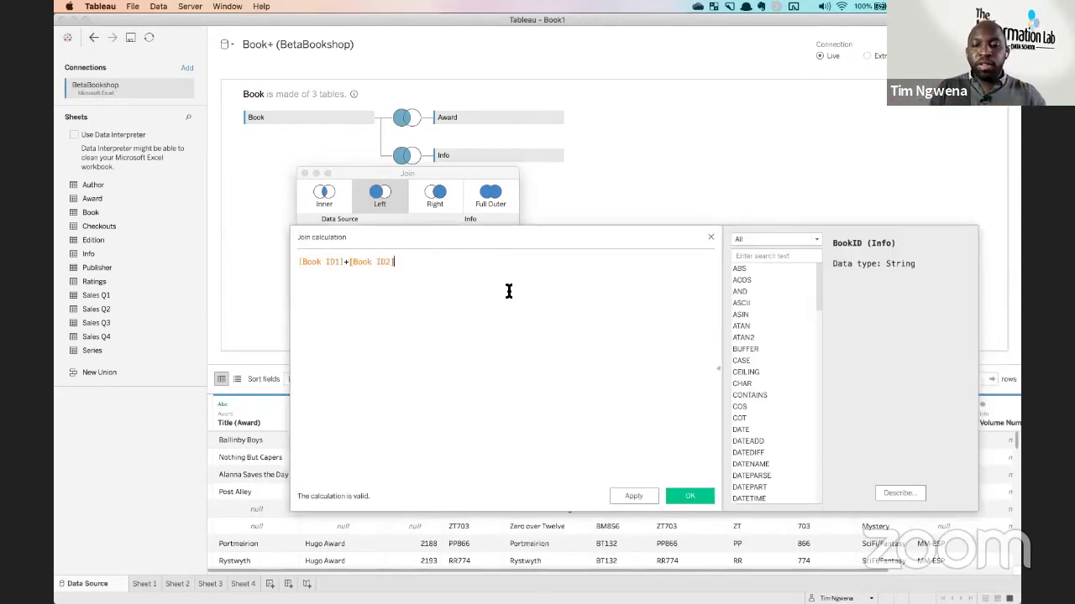
{"action": "left_click", "coordinate": [690, 497]}
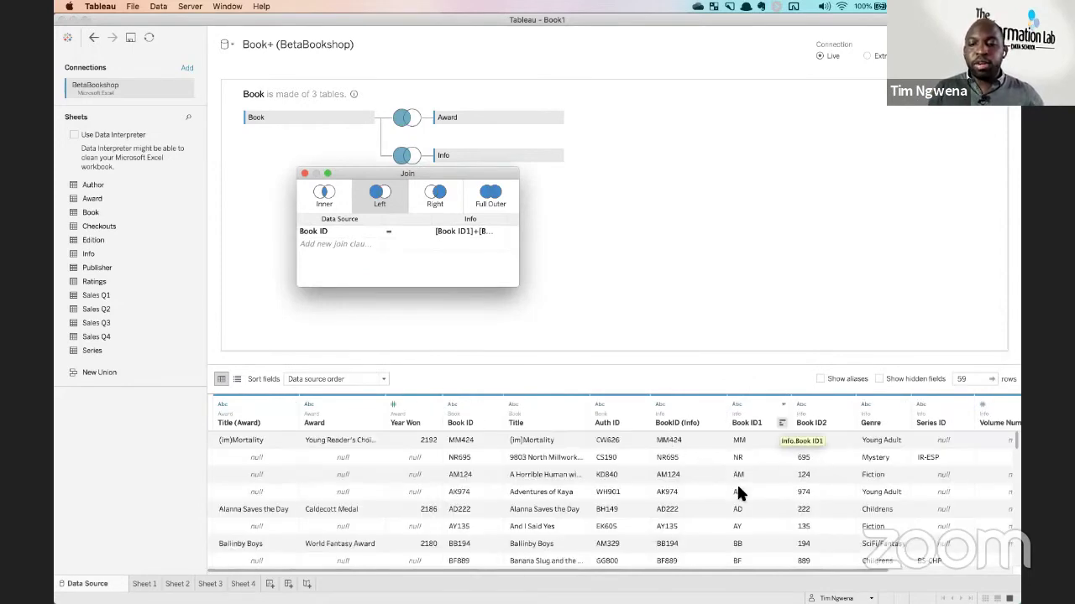
Check the joined columns in the data grid, then close the join settings and return to the logical table model.
{"action": "left_click", "coordinate": [570, 571]}
{"action": "scroll", "coordinate": [570, 572], "scroll_direction": "right", "scroll_amount": 2}
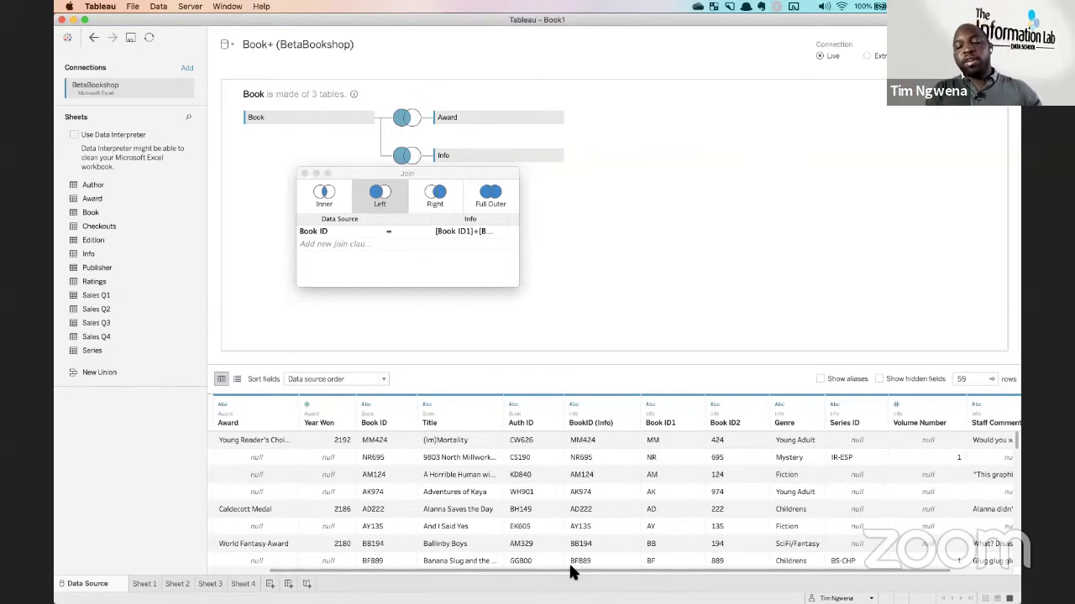
{"action": "left_click", "coordinate": [305, 173]}
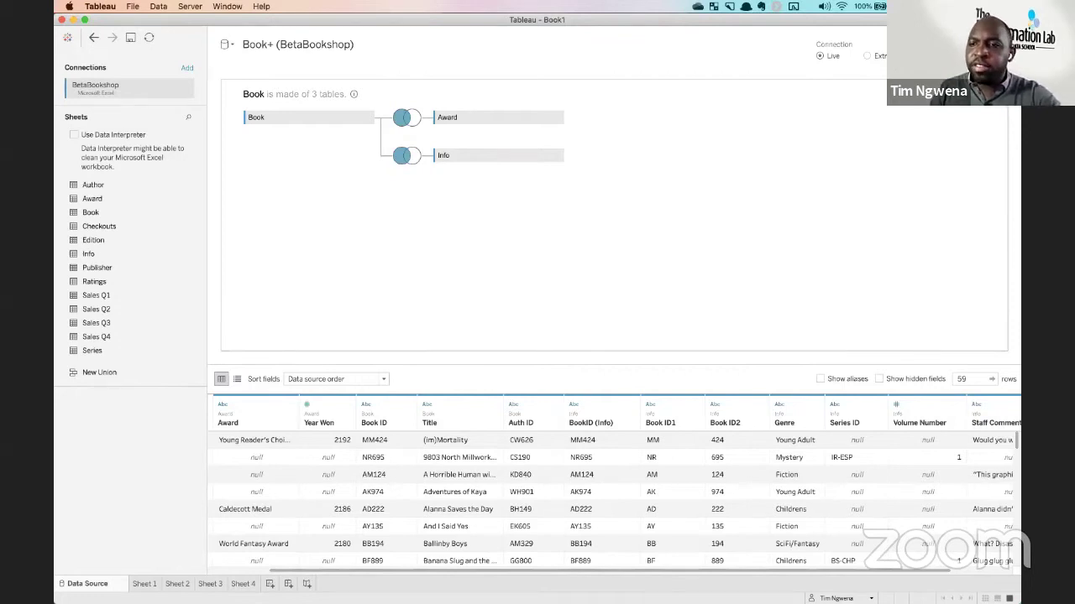
{"action": "key", "text": "Escape"}
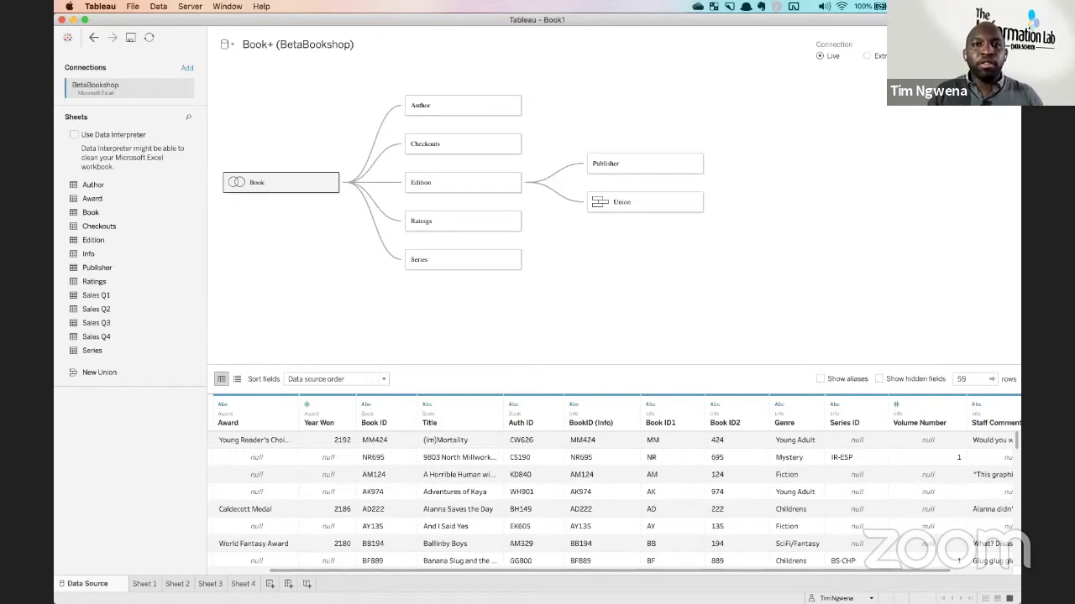
Switch to Chrome and skim the What's Changed help article and the data model FAQ on multi-table data sources.
{"action": "key", "text": "ctrl+Up"}
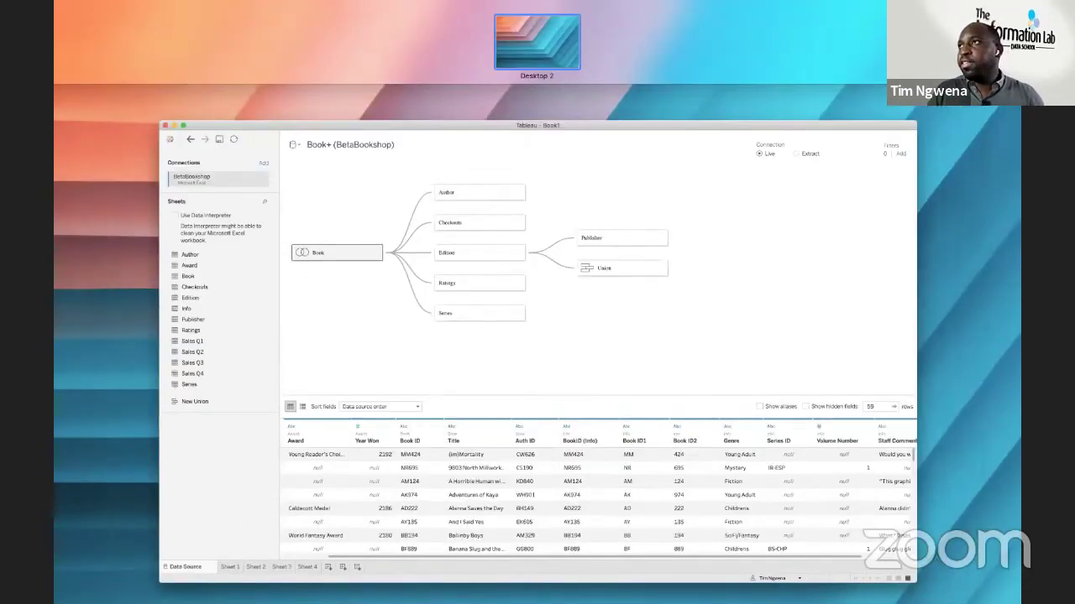
{"action": "key", "text": "ctrl+Left"}
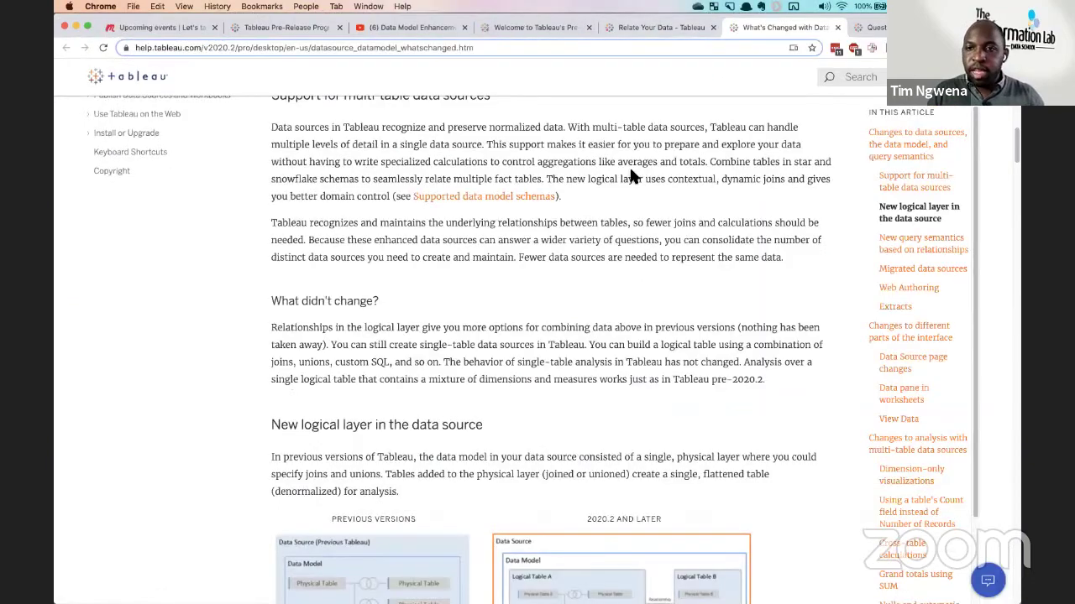
{"action": "scroll", "coordinate": [583, 220], "scroll_direction": "down", "scroll_amount": 10}
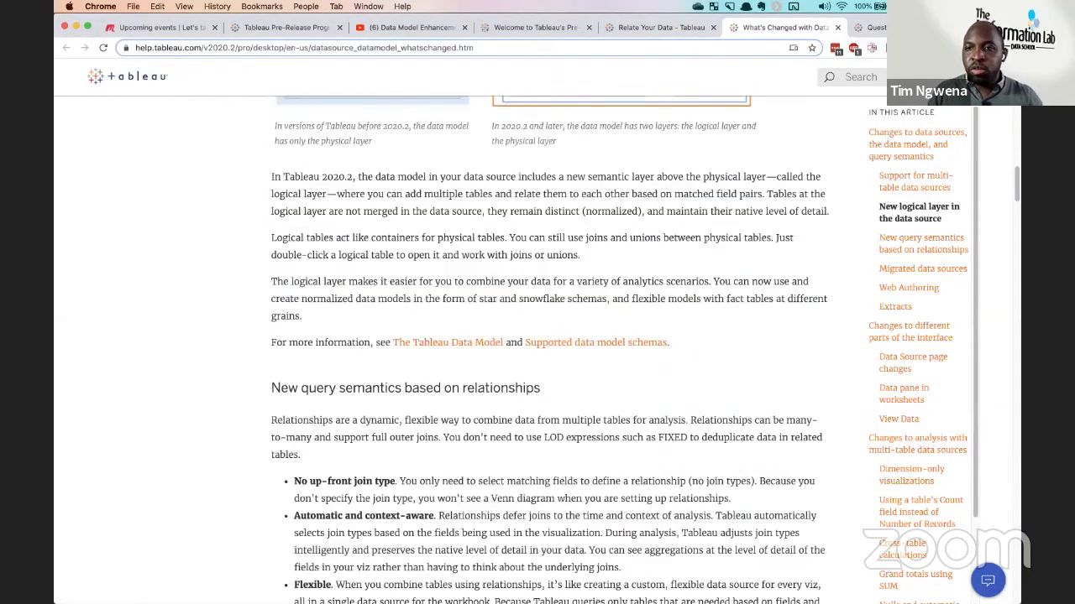
{"action": "left_click", "coordinate": [873, 27]}
{"action": "scroll", "coordinate": [523, 257], "scroll_direction": "down", "scroll_amount": 5}
{"action": "scroll", "coordinate": [524, 261], "scroll_direction": "down", "scroll_amount": 15}
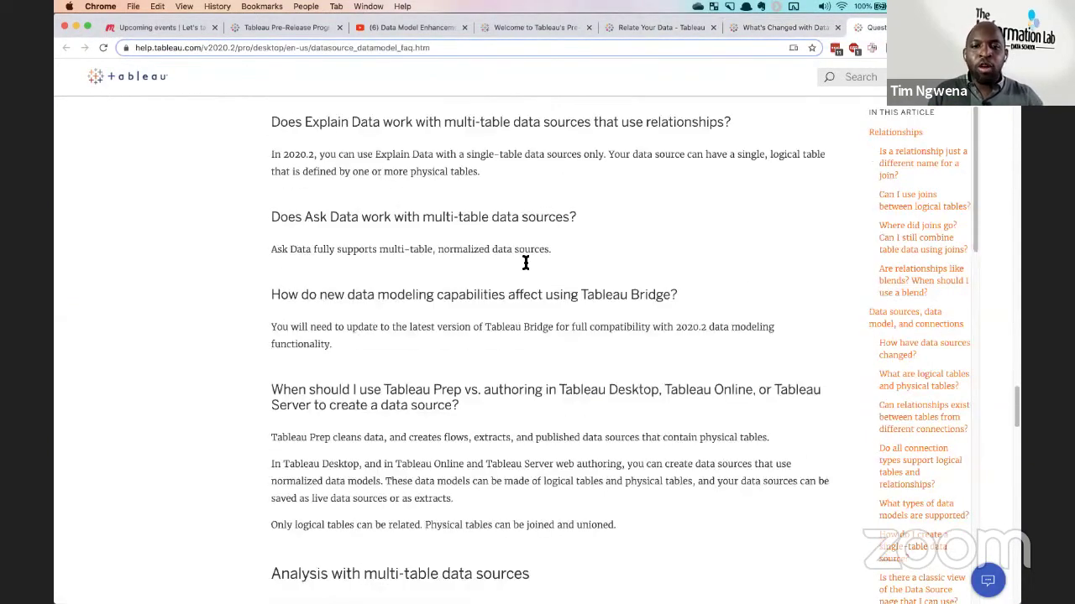
{"action": "scroll", "coordinate": [525, 263], "scroll_direction": "down", "scroll_amount": 15}
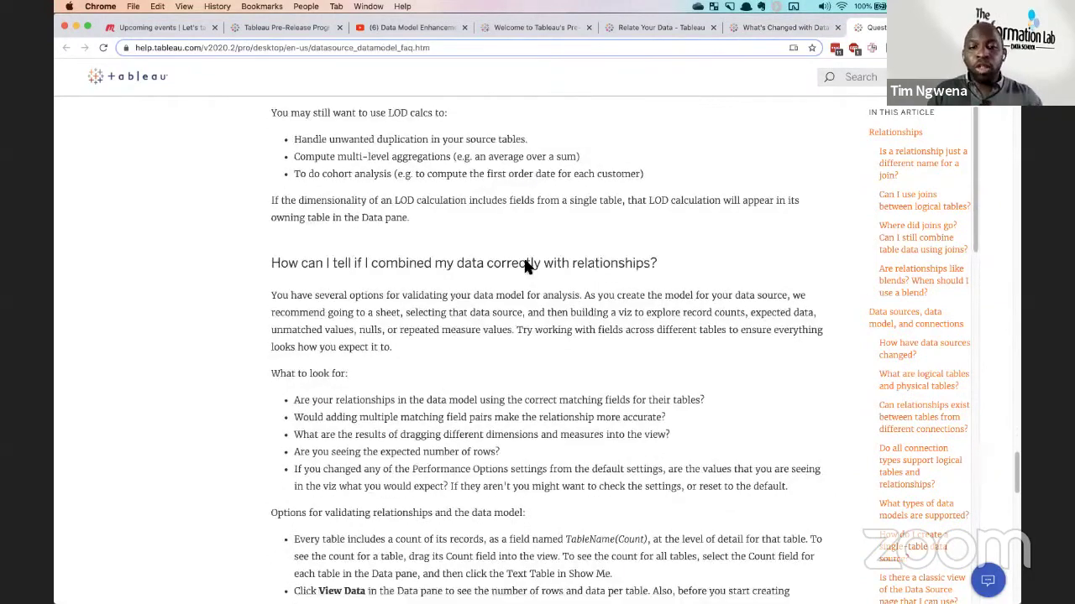
{"action": "scroll", "coordinate": [525, 266], "scroll_direction": "down", "scroll_amount": 6}
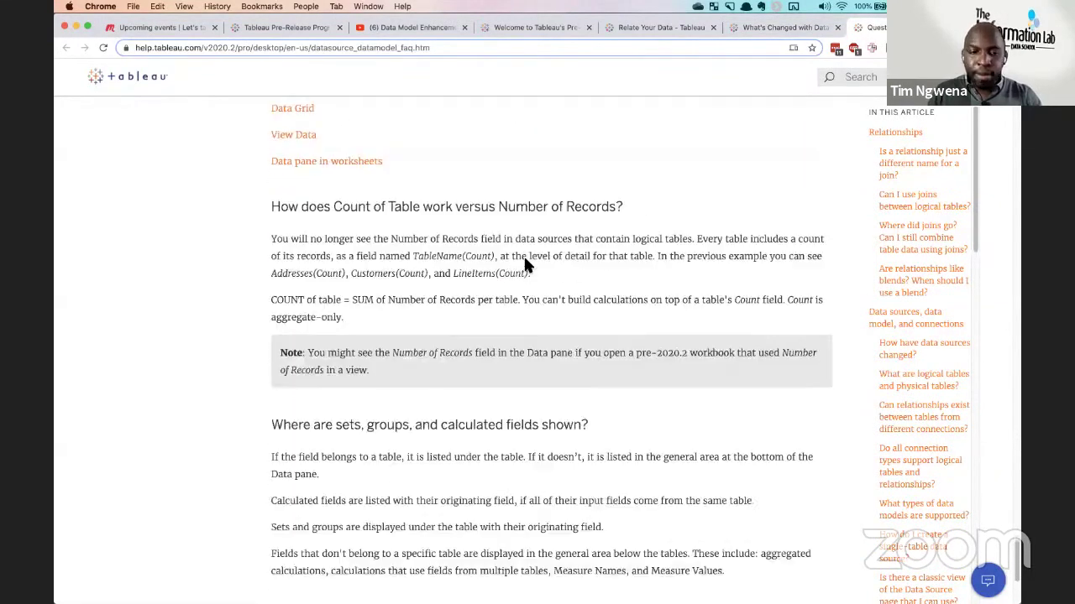
Open the Relate Your Data help article and read through its sections on creating relationships, validating them and dimension-only visualizations.
{"action": "left_click", "coordinate": [655, 27]}
{"action": "left_click", "coordinate": [537, 28]}
{"action": "left_click", "coordinate": [653, 27]}
{"action": "scroll", "coordinate": [486, 387], "scroll_direction": "down", "scroll_amount": 2}
{"action": "scroll", "coordinate": [489, 397], "scroll_direction": "down", "scroll_amount": 15}
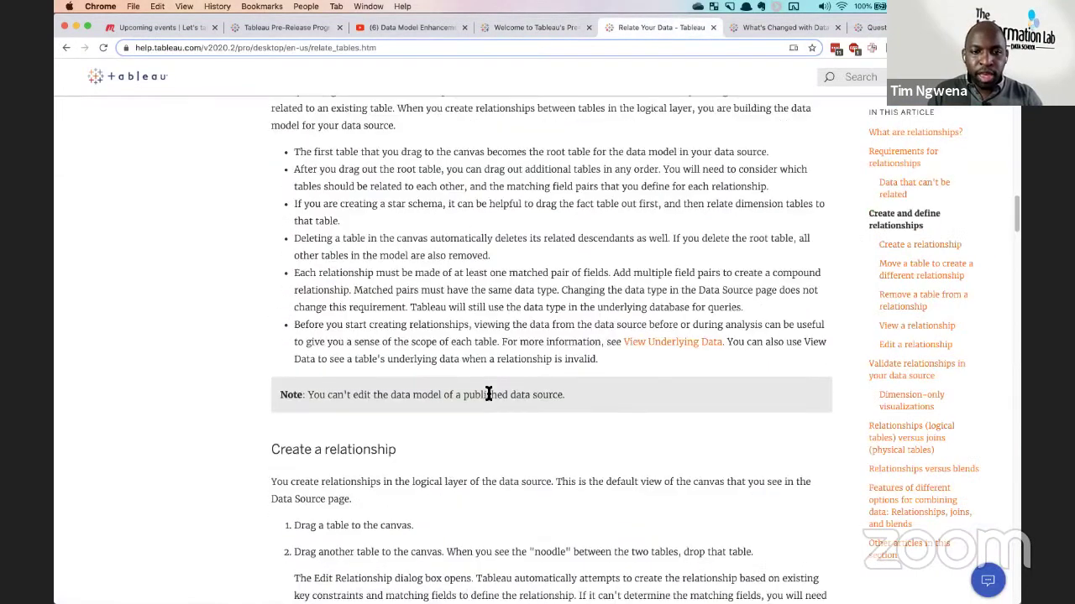
{"action": "scroll", "coordinate": [491, 384], "scroll_direction": "down", "scroll_amount": 12}
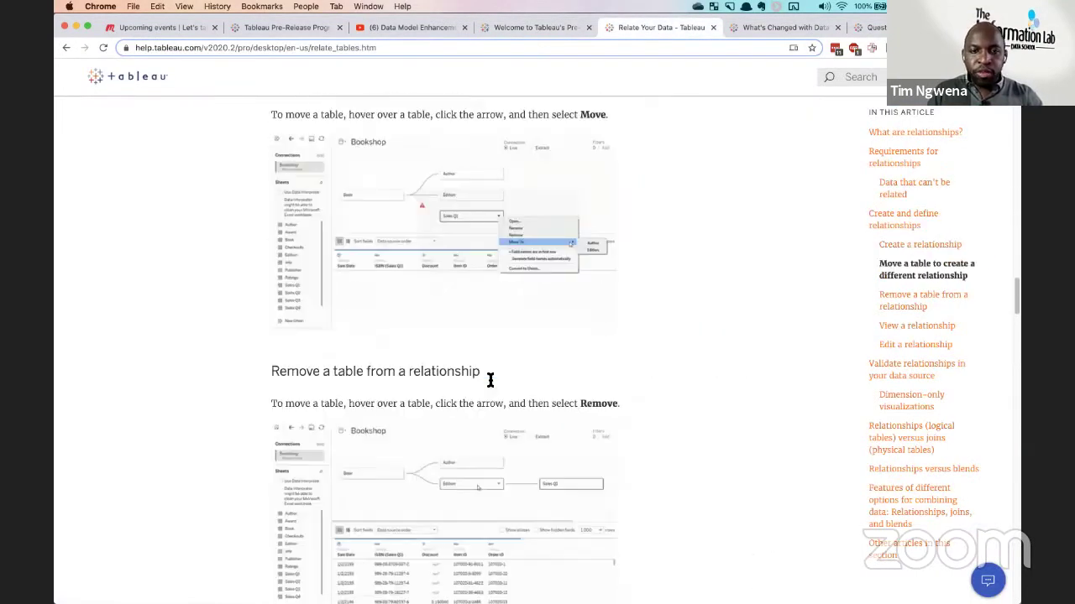
{"action": "scroll", "coordinate": [492, 384], "scroll_direction": "down", "scroll_amount": 10}
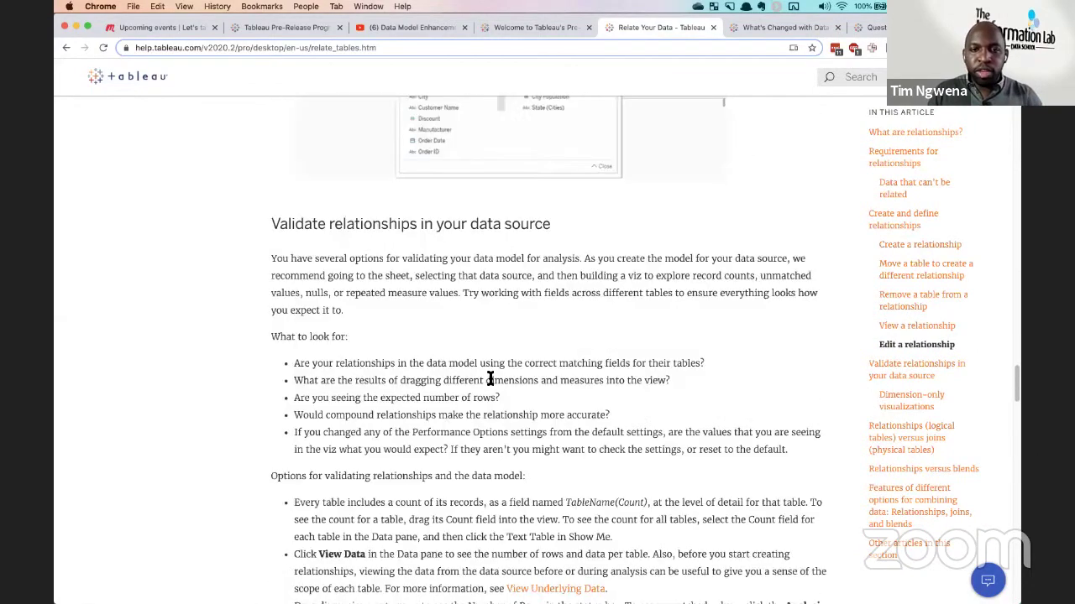
{"action": "scroll", "coordinate": [491, 384], "scroll_direction": "down", "scroll_amount": 9}
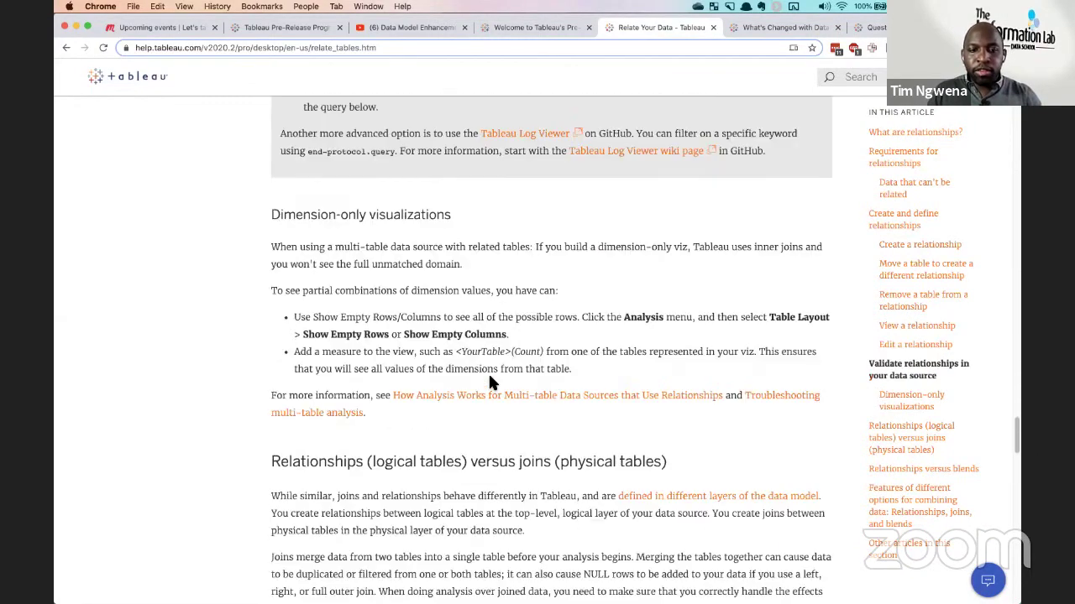
Read the Relate Your Data sections comparing relationships with joins and blends, and the features of relate, join, union and blend.
{"action": "scroll", "coordinate": [492, 384], "scroll_direction": "down", "scroll_amount": 5}
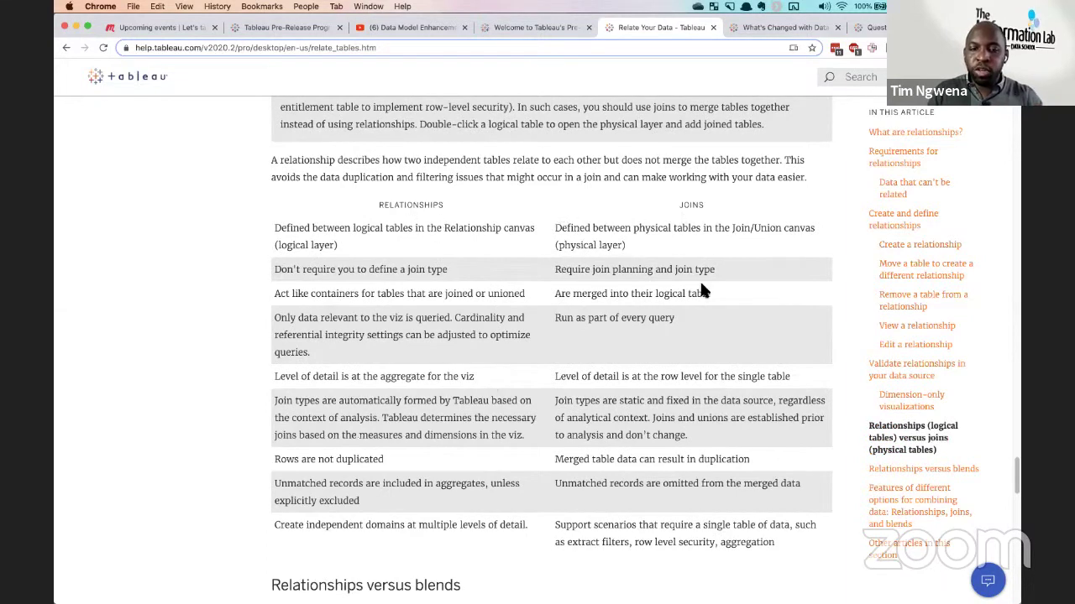
{"action": "scroll", "coordinate": [698, 280], "scroll_direction": "down", "scroll_amount": 10}
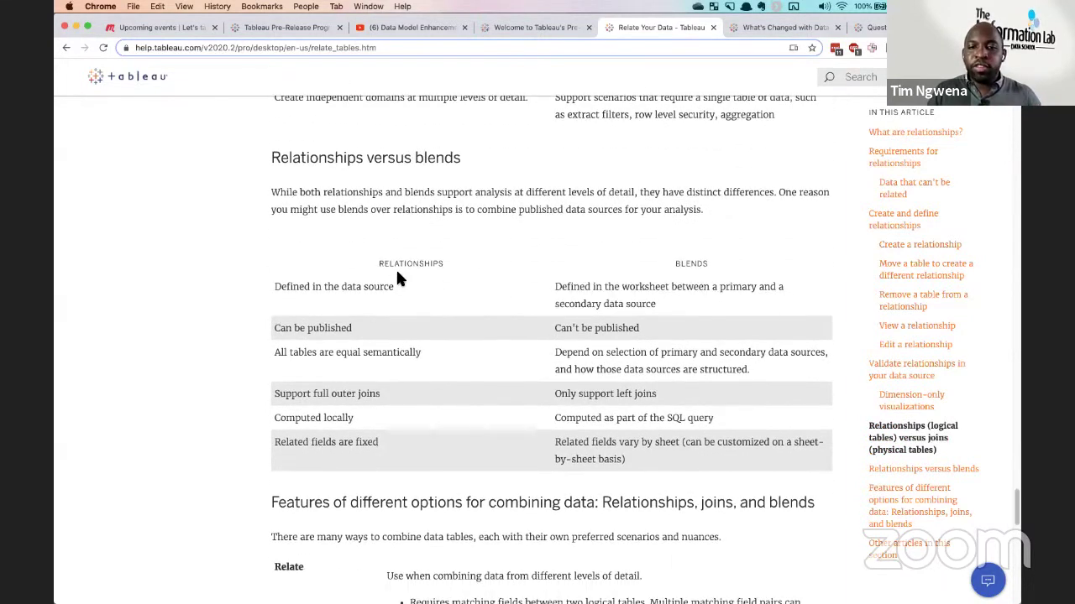
{"action": "scroll", "coordinate": [712, 282], "scroll_direction": "down", "scroll_amount": 2}
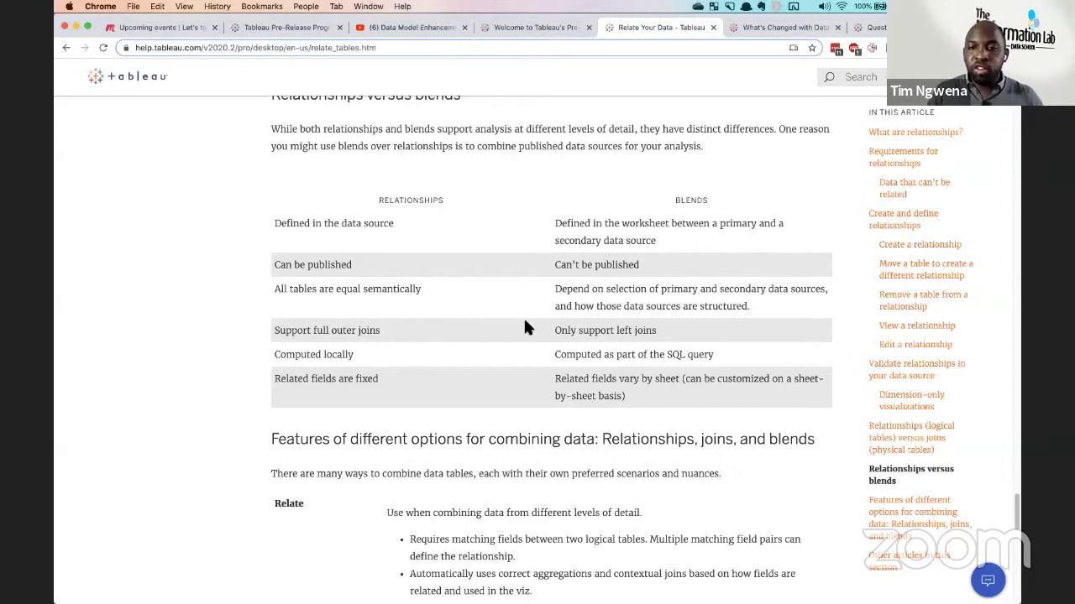
{"action": "scroll", "coordinate": [552, 308], "scroll_direction": "down", "scroll_amount": 4}
{"action": "scroll", "coordinate": [553, 308], "scroll_direction": "down", "scroll_amount": 2}
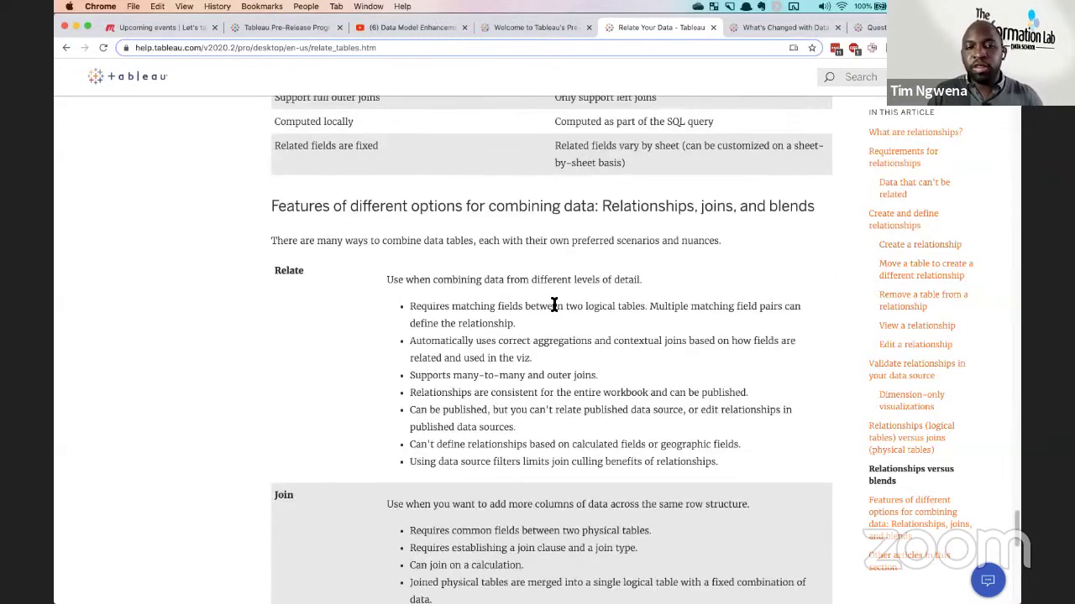
{"action": "scroll", "coordinate": [554, 309], "scroll_direction": "down", "scroll_amount": 2}
{"action": "scroll", "coordinate": [554, 306], "scroll_direction": "down", "scroll_amount": 1}
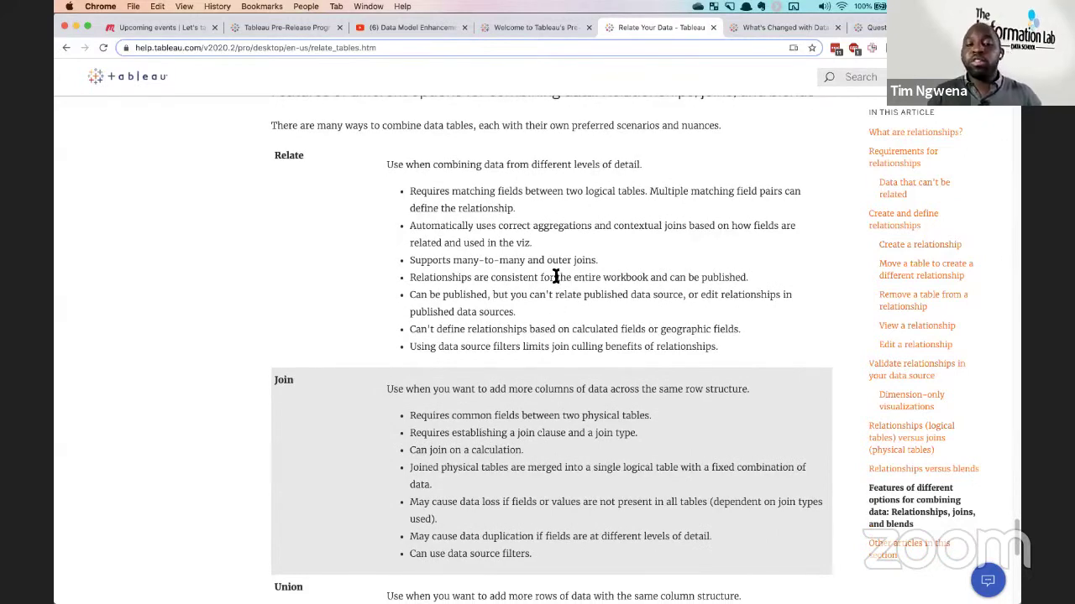
{"action": "scroll", "coordinate": [555, 276], "scroll_direction": "down", "scroll_amount": 5}
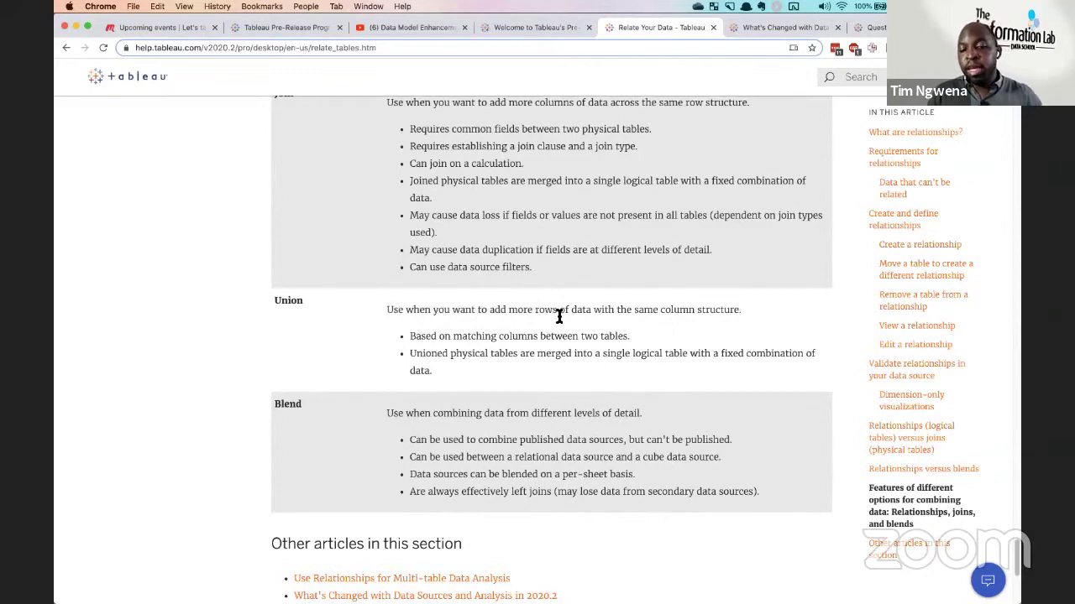
{"action": "scroll", "coordinate": [559, 316], "scroll_direction": "up", "scroll_amount": 4}
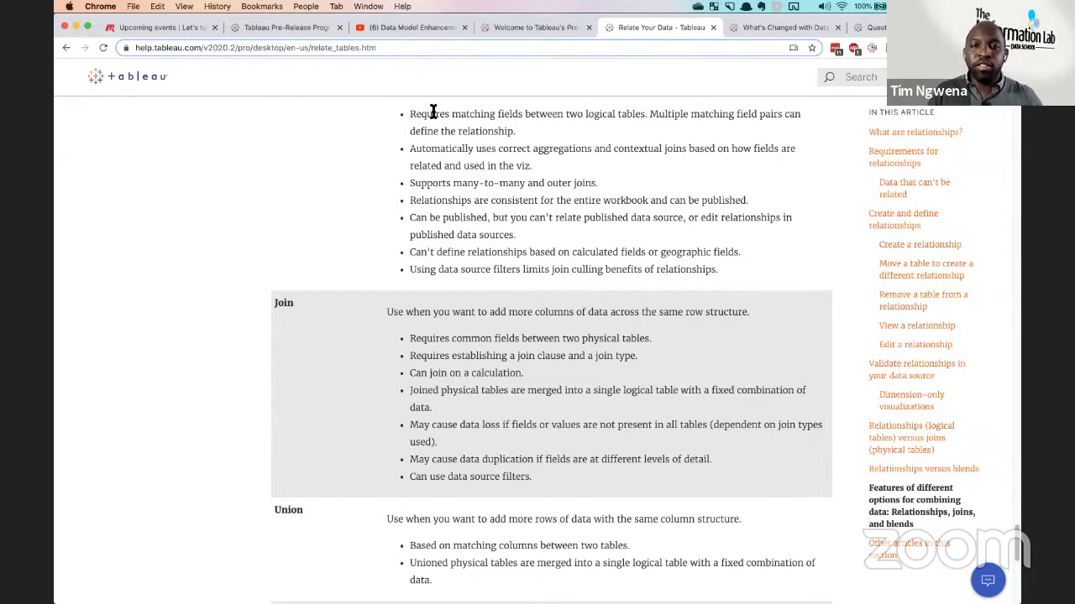
Switch to Tableau, open the physical tables inside the Book logical table, and follow the Learn more link about physical and logical tables.
{"action": "key", "text": "ctrl+Up"}
{"action": "left_click", "coordinate": [293, 156]}
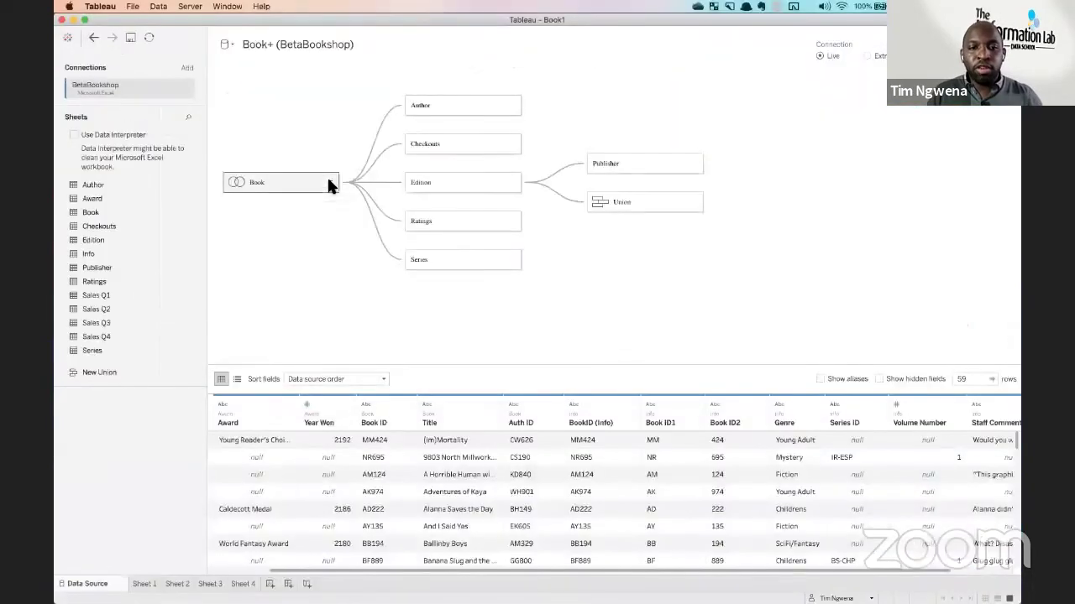
{"action": "left_click", "coordinate": [330, 181]}
{"action": "left_click", "coordinate": [349, 190]}
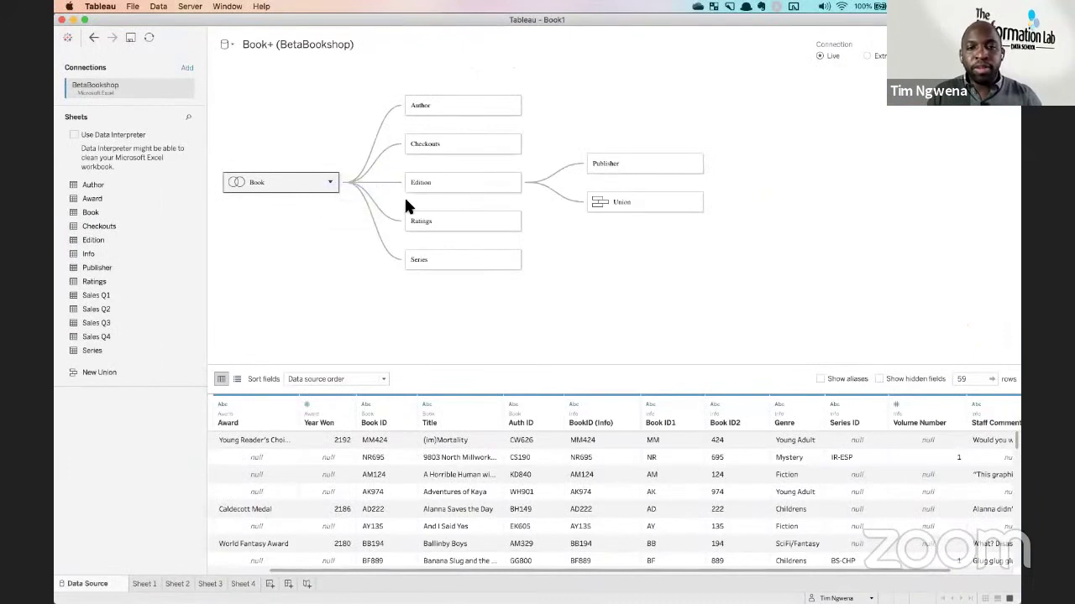
{"action": "mouse_move", "coordinate": [353, 95]}
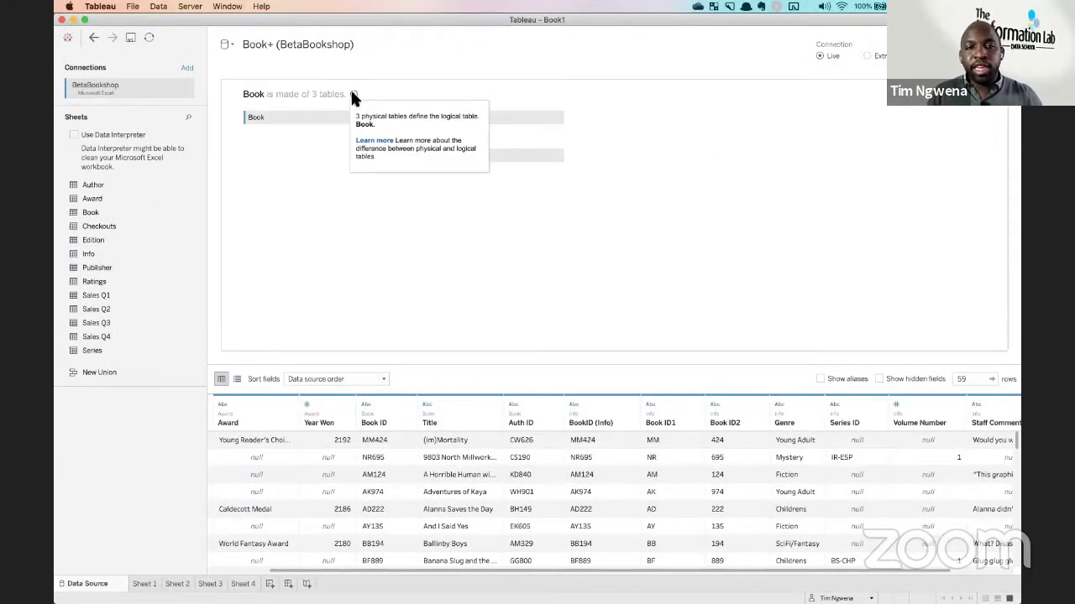
{"action": "left_click", "coordinate": [374, 140]}
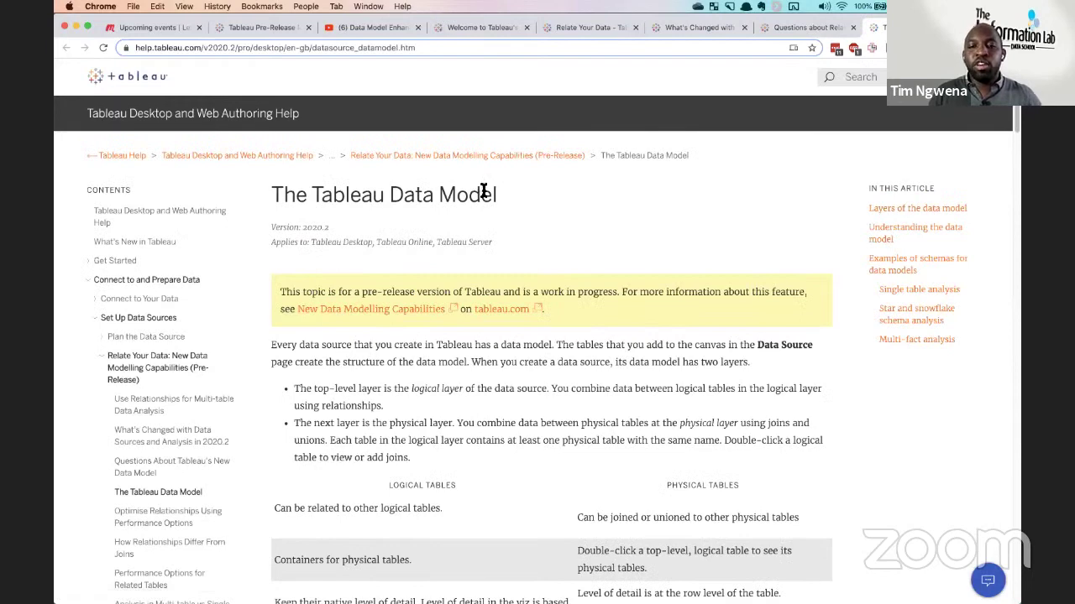
Skim The Tableau Data Model article, examining its layer diagrams and the single table, star and snowflake, and multi-fact schema examples.
{"action": "scroll", "coordinate": [485, 225], "scroll_direction": "down", "scroll_amount": 10}
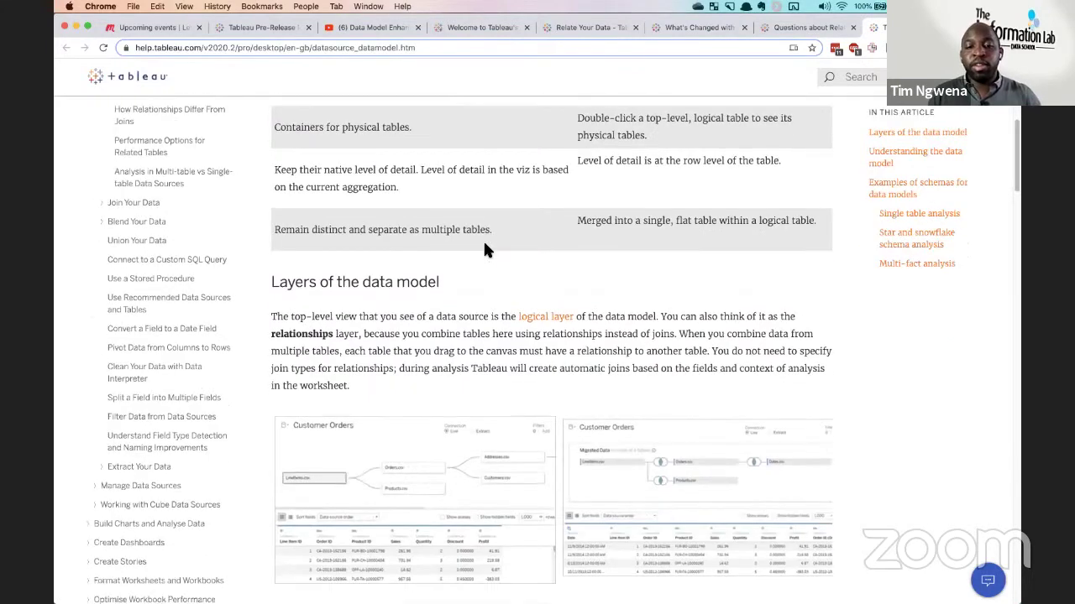
{"action": "scroll", "coordinate": [484, 246], "scroll_direction": "down", "scroll_amount": 10}
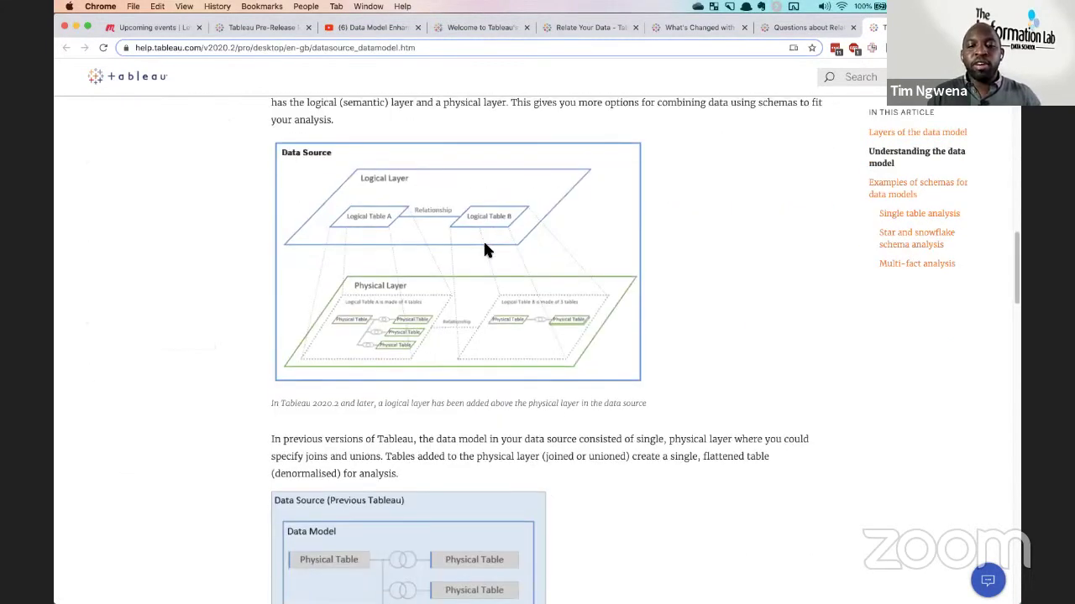
{"action": "scroll", "coordinate": [484, 250], "scroll_direction": "down", "scroll_amount": 15}
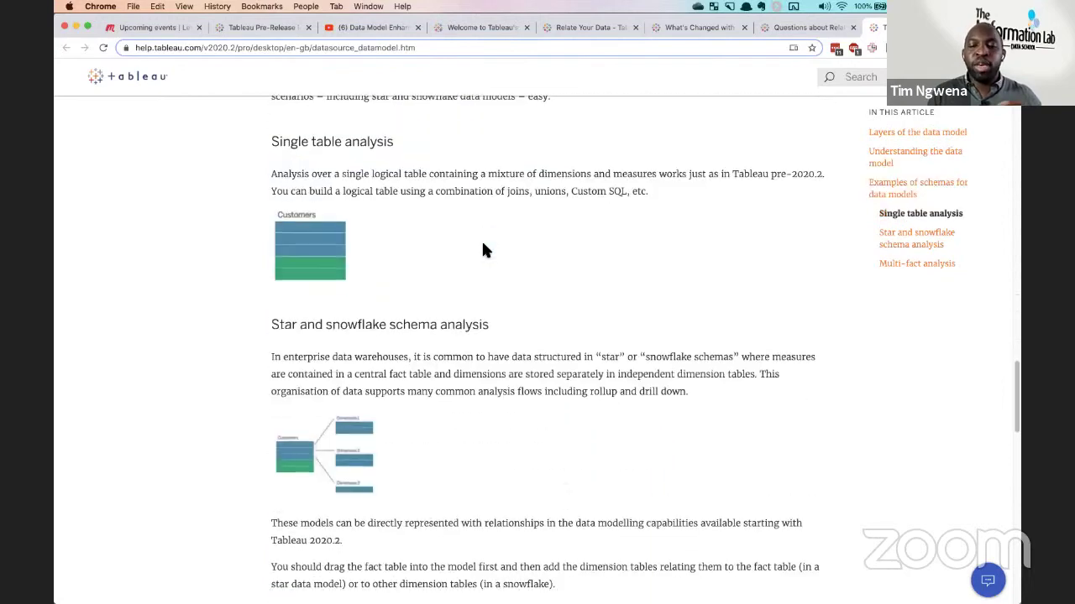
{"action": "scroll", "coordinate": [483, 251], "scroll_direction": "down", "scroll_amount": 15}
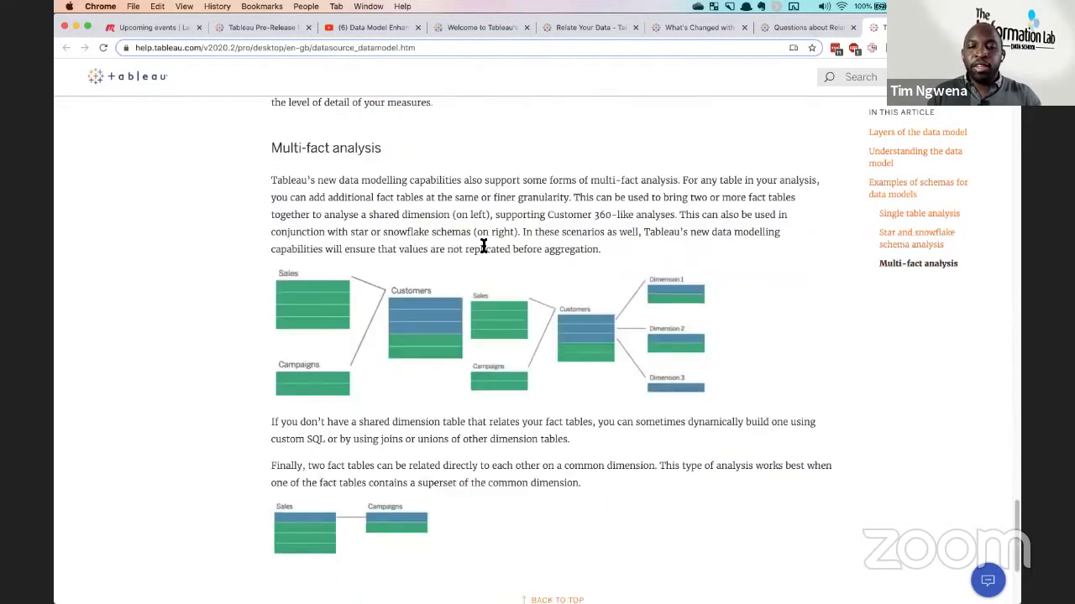
{"action": "scroll", "coordinate": [484, 245], "scroll_direction": "down", "scroll_amount": 5}
{"action": "scroll", "coordinate": [486, 248], "scroll_direction": "up", "scroll_amount": 12}
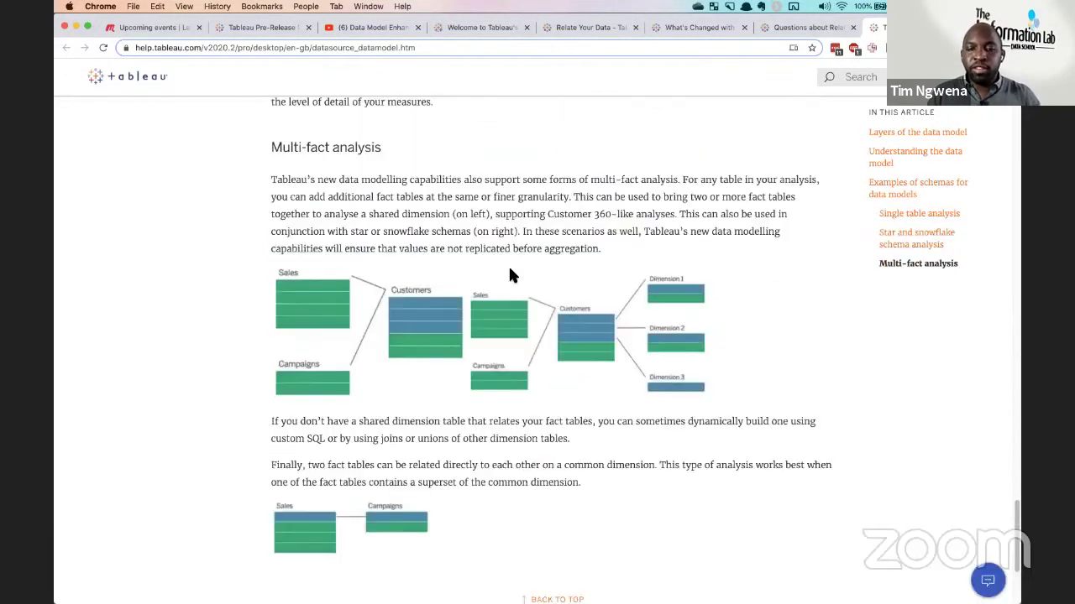
{"action": "scroll", "coordinate": [509, 266], "scroll_direction": "up", "scroll_amount": 15}
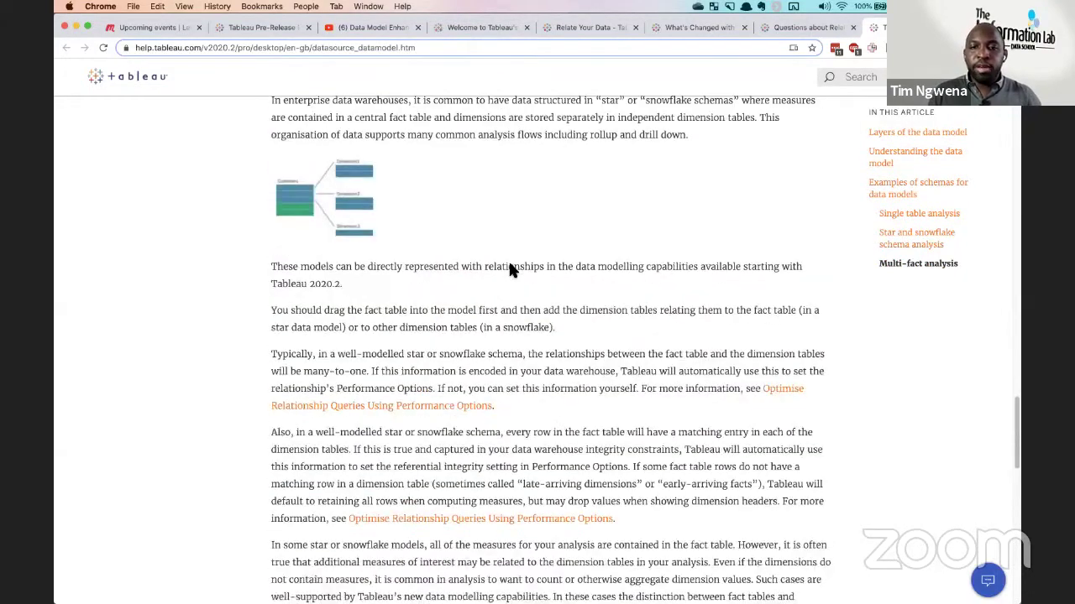
{"action": "scroll", "coordinate": [509, 269], "scroll_direction": "up", "scroll_amount": 4}
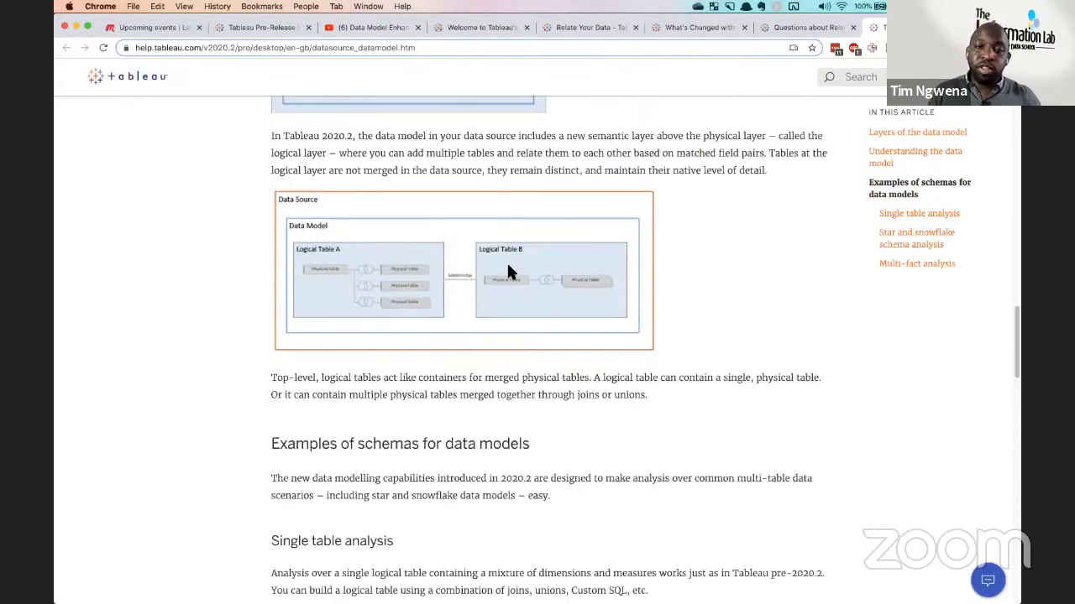
{"action": "scroll", "coordinate": [507, 269], "scroll_direction": "up", "scroll_amount": 1}
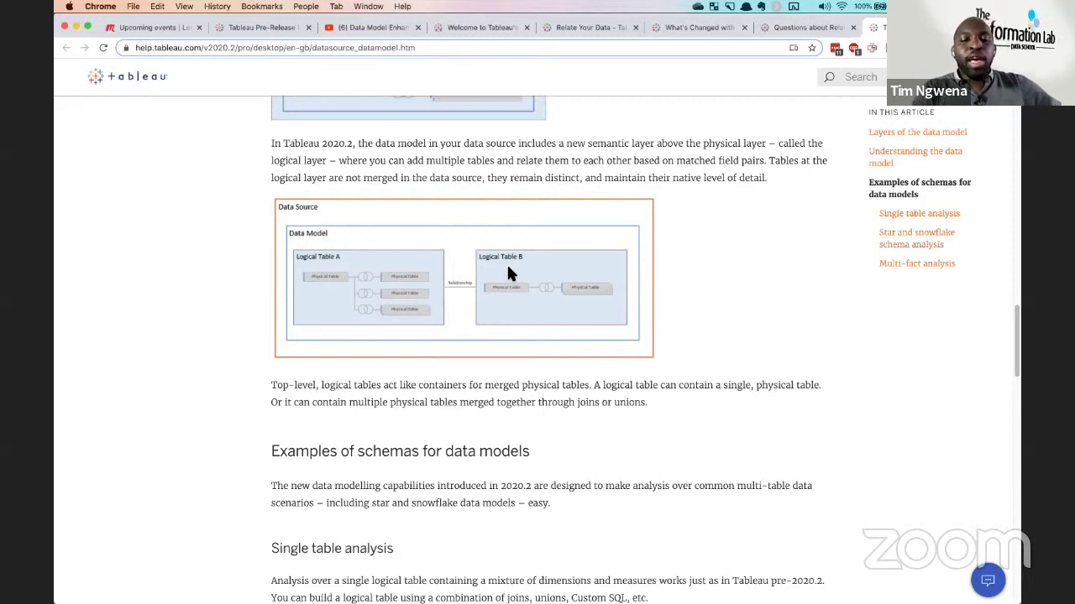
Go back through the open help articles to Relate Your Data and review its join, union and blend guidance.
{"action": "left_click", "coordinate": [802, 27]}
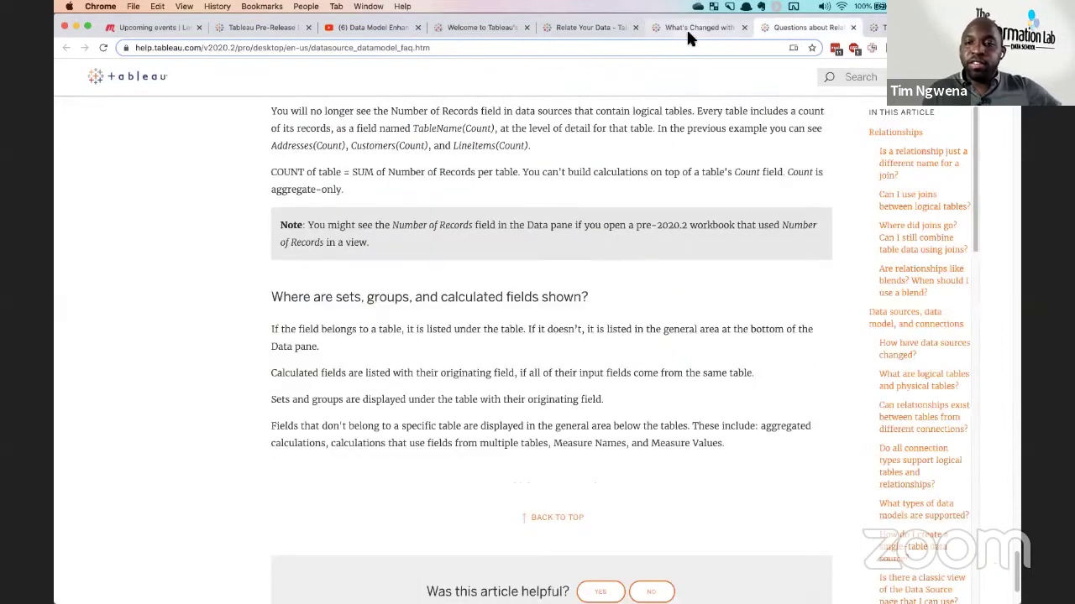
{"action": "left_click", "coordinate": [690, 27]}
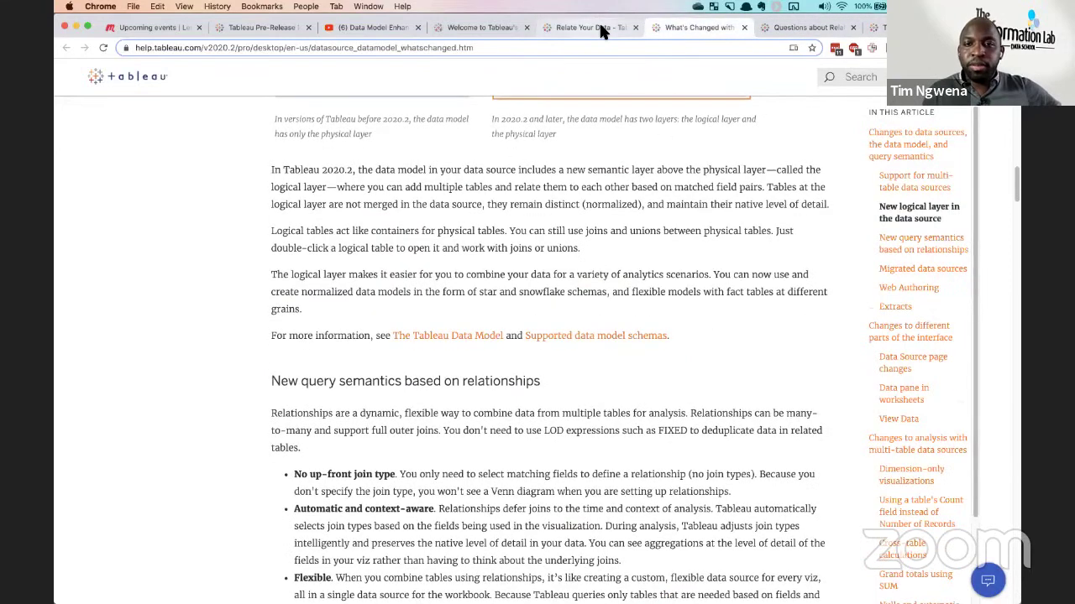
{"action": "key", "text": "ctrl+shift+Tab"}
{"action": "scroll", "coordinate": [536, 375], "scroll_direction": "down", "scroll_amount": 1}
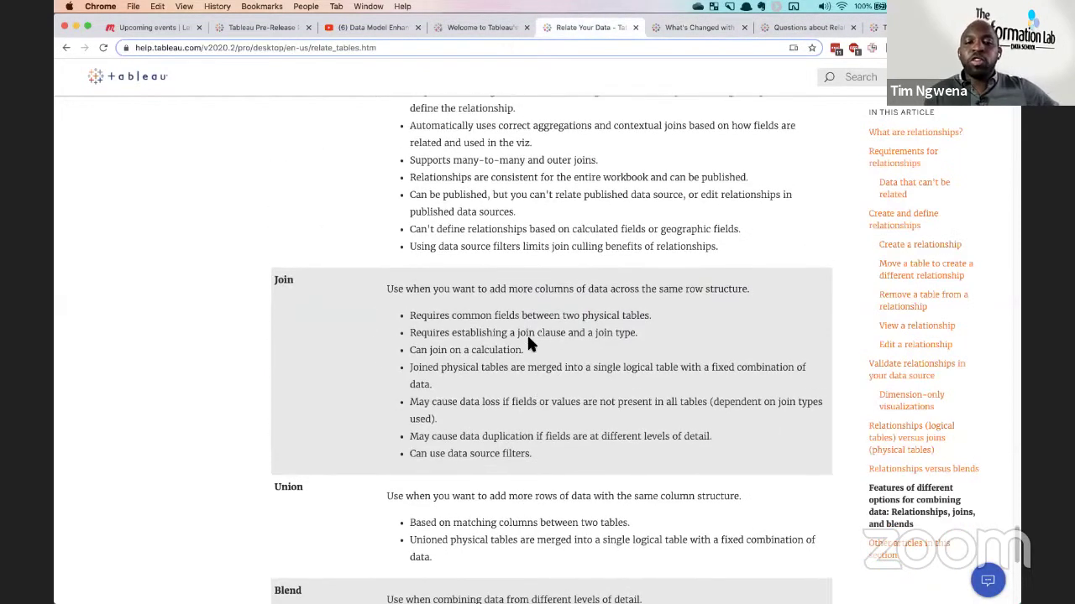
{"action": "scroll", "coordinate": [552, 402], "scroll_direction": "down", "scroll_amount": 2}
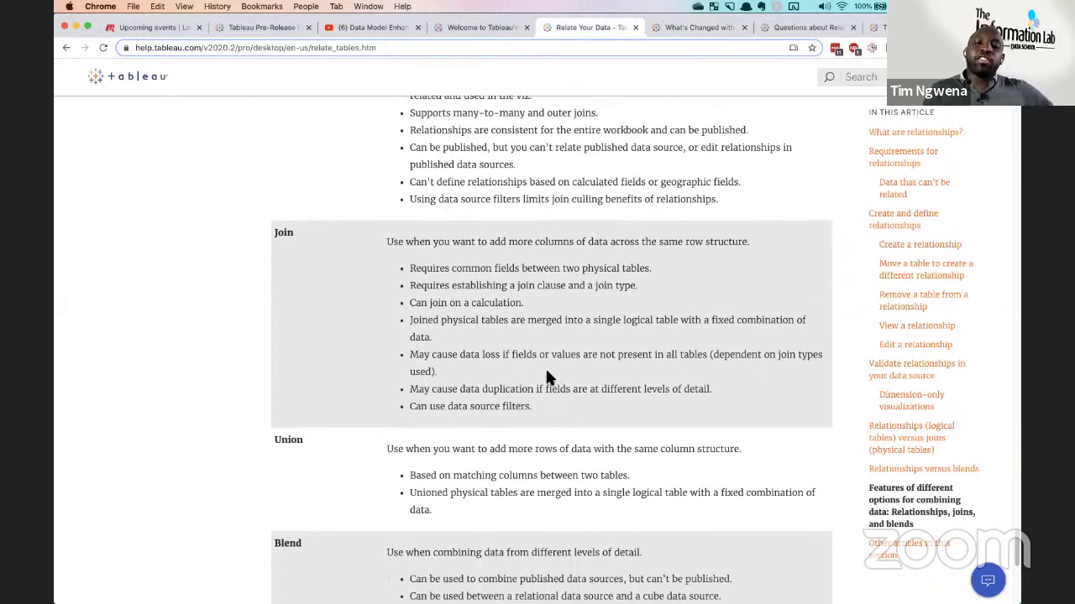
{"action": "scroll", "coordinate": [548, 352], "scroll_direction": "down", "scroll_amount": 1}
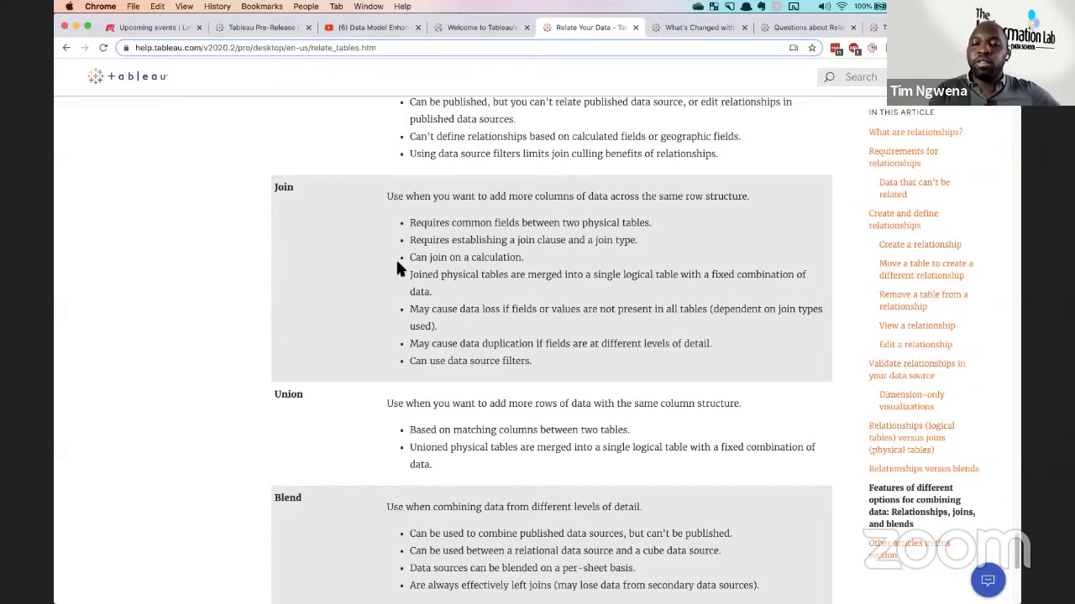
{"action": "scroll", "coordinate": [400, 265], "scroll_direction": "down", "scroll_amount": 2}
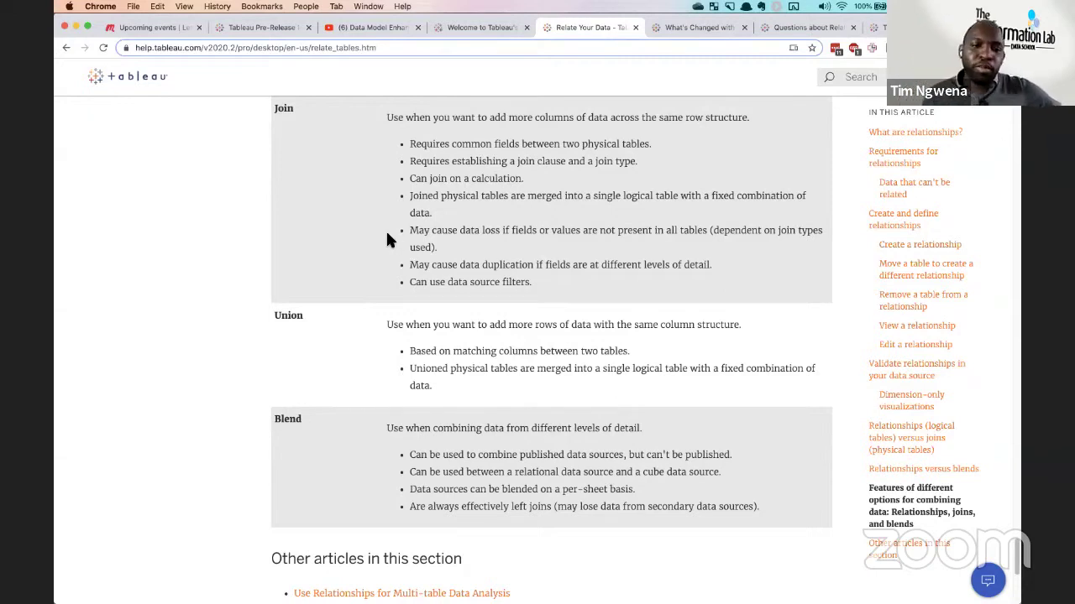
Switch to Tableau, open Sheet 2 and look through the data source's fields from the Author table down to the general calculated fields.
{"action": "key", "text": "ctrl+super+f"}
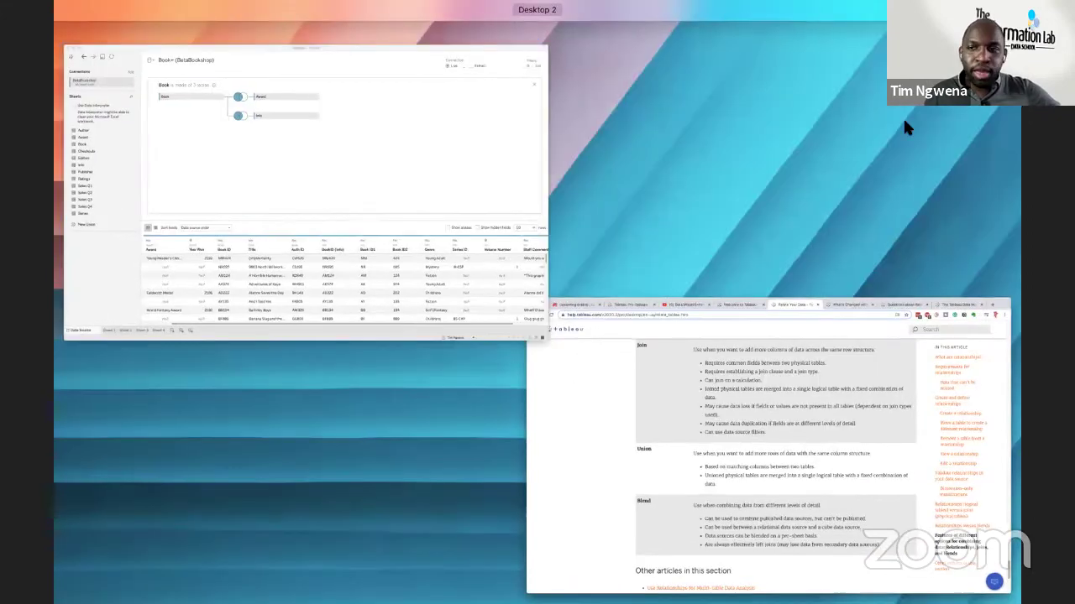
{"action": "left_click", "coordinate": [905, 128]}
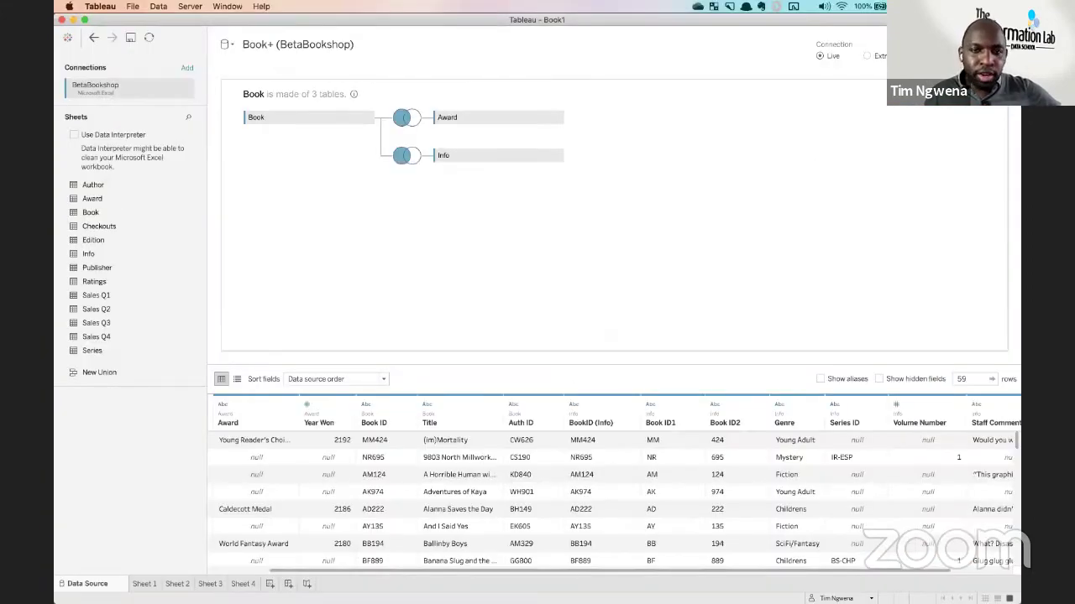
{"action": "left_click", "coordinate": [179, 586]}
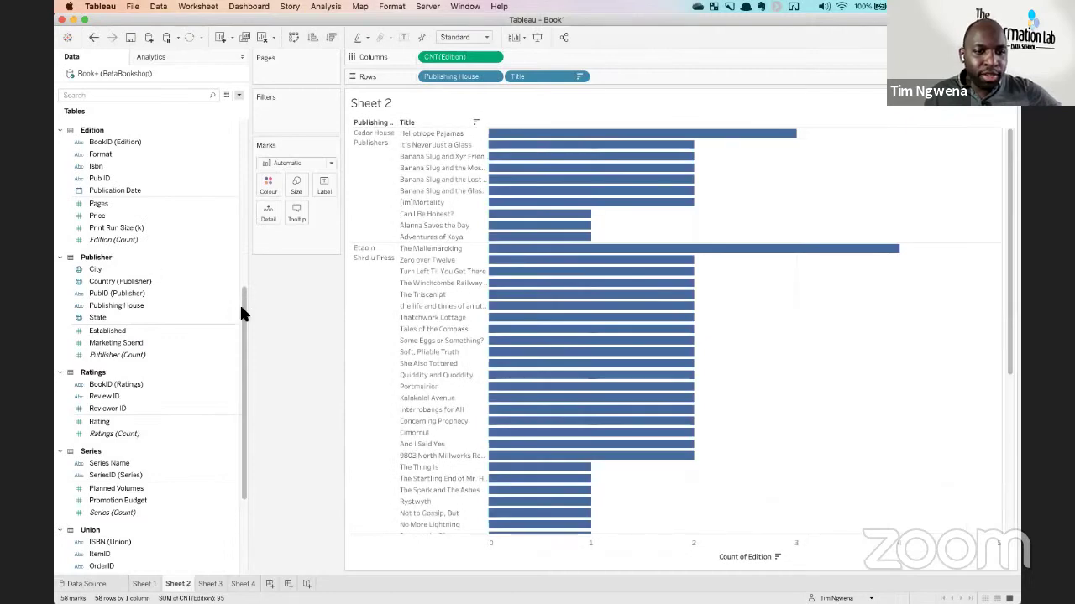
{"action": "scroll", "coordinate": [239, 293], "scroll_direction": "up", "scroll_amount": 5}
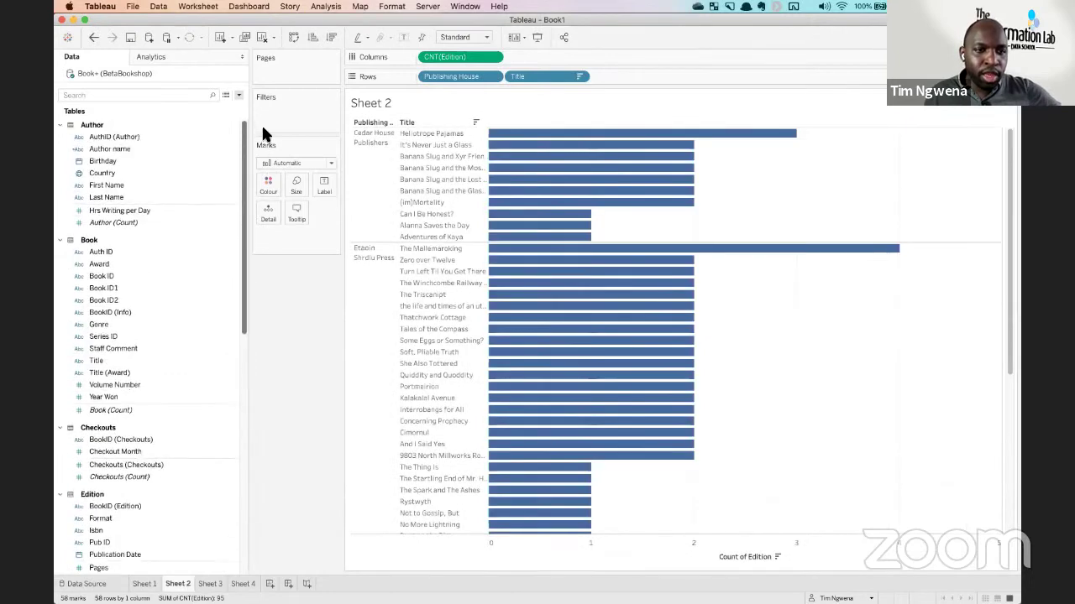
{"action": "left_click", "coordinate": [109, 149]}
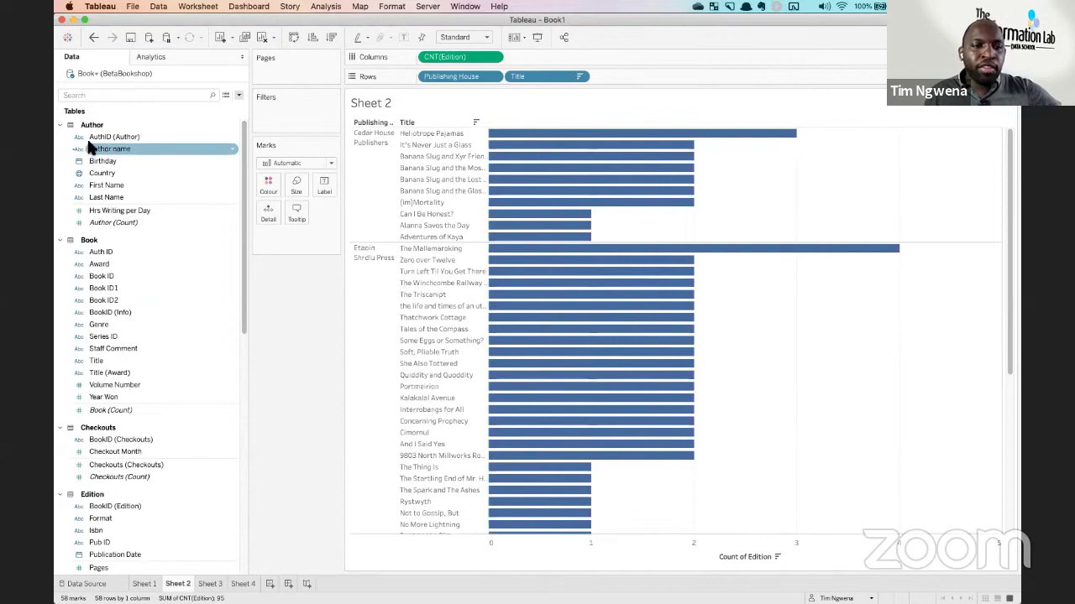
{"action": "left_click", "coordinate": [137, 288]}
{"action": "scroll", "coordinate": [164, 323], "scroll_direction": "down", "scroll_amount": 1}
{"action": "scroll", "coordinate": [160, 378], "scroll_direction": "down", "scroll_amount": 10}
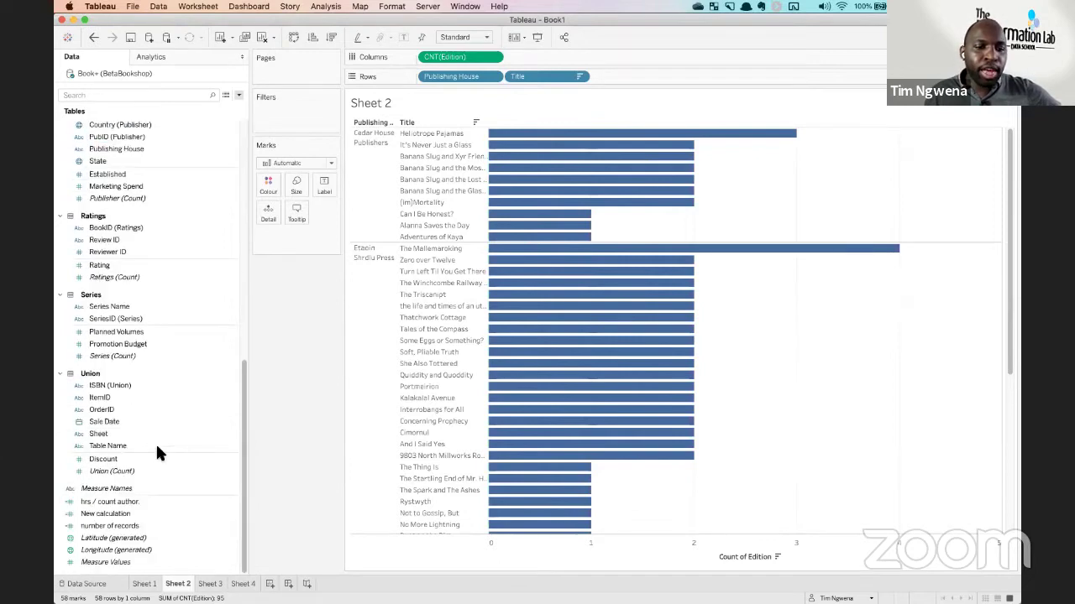
Open the "hrs / count author." calculated field to examine its formula, then close the editor.
{"action": "right_click", "coordinate": [130, 501]}
{"action": "left_click", "coordinate": [161, 319]}
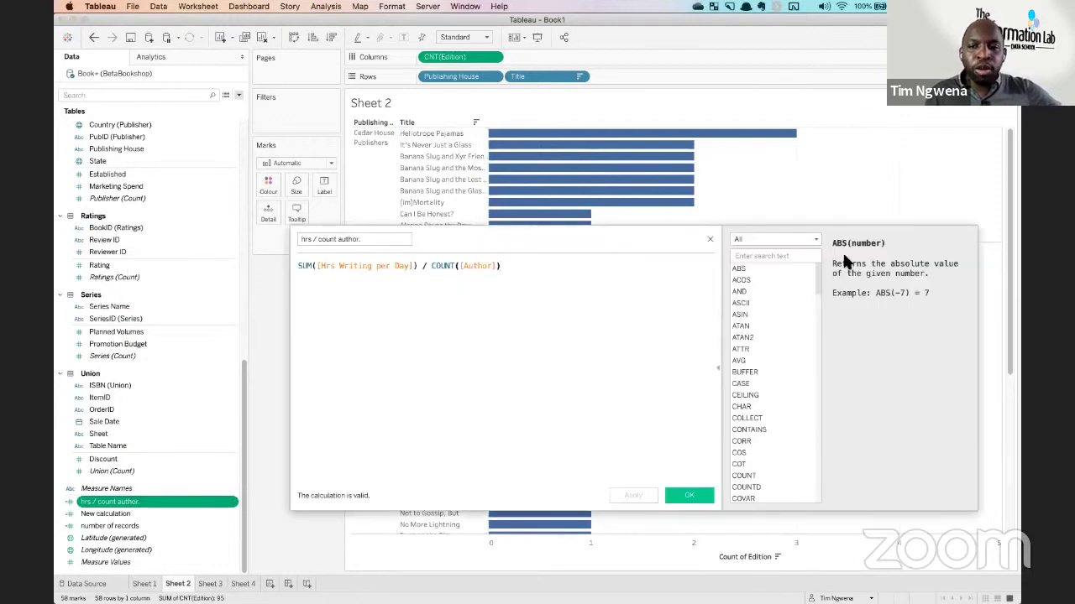
{"action": "left_click", "coordinate": [710, 238]}
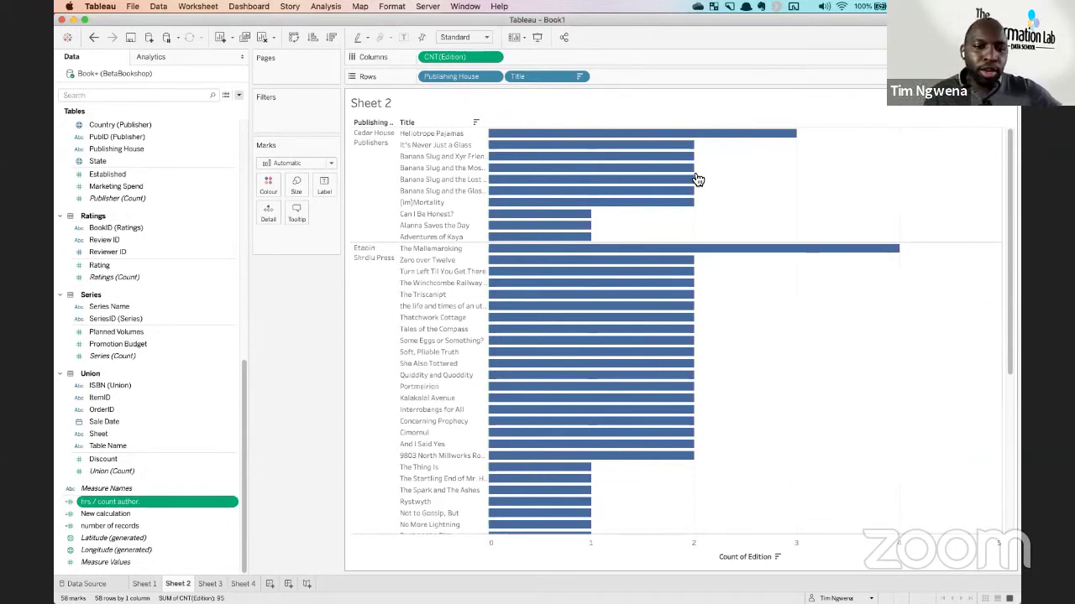
Return to the Book+ (BetaBookshop) data source and open the Book logical table to view its joined physical tables.
{"action": "right_click", "coordinate": [120, 73]}
{"action": "left_click", "coordinate": [690, 264]}
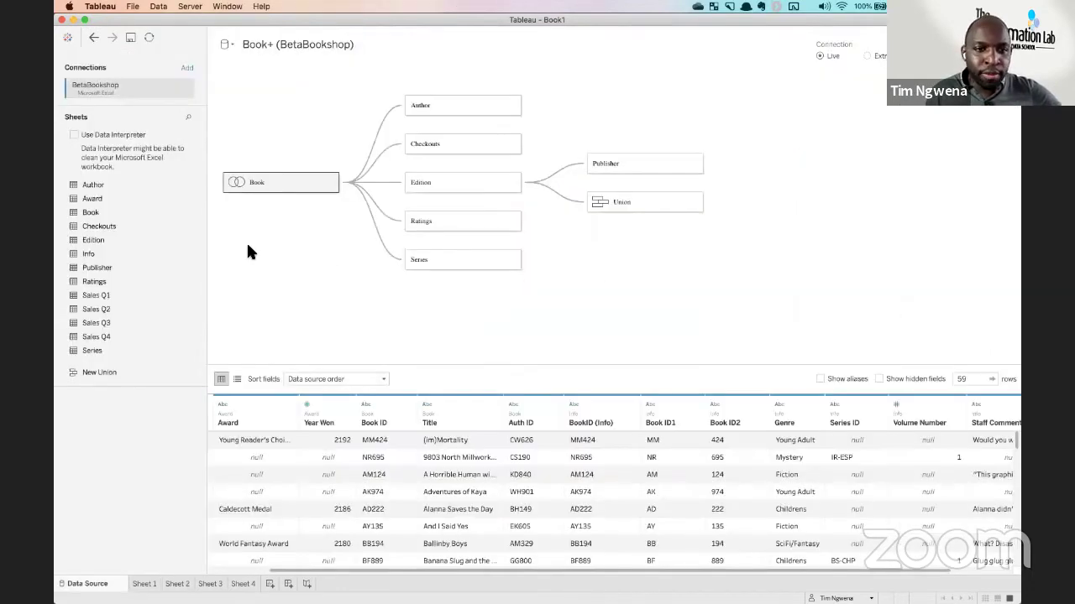
{"action": "left_click", "coordinate": [330, 182]}
{"action": "left_click", "coordinate": [380, 250]}
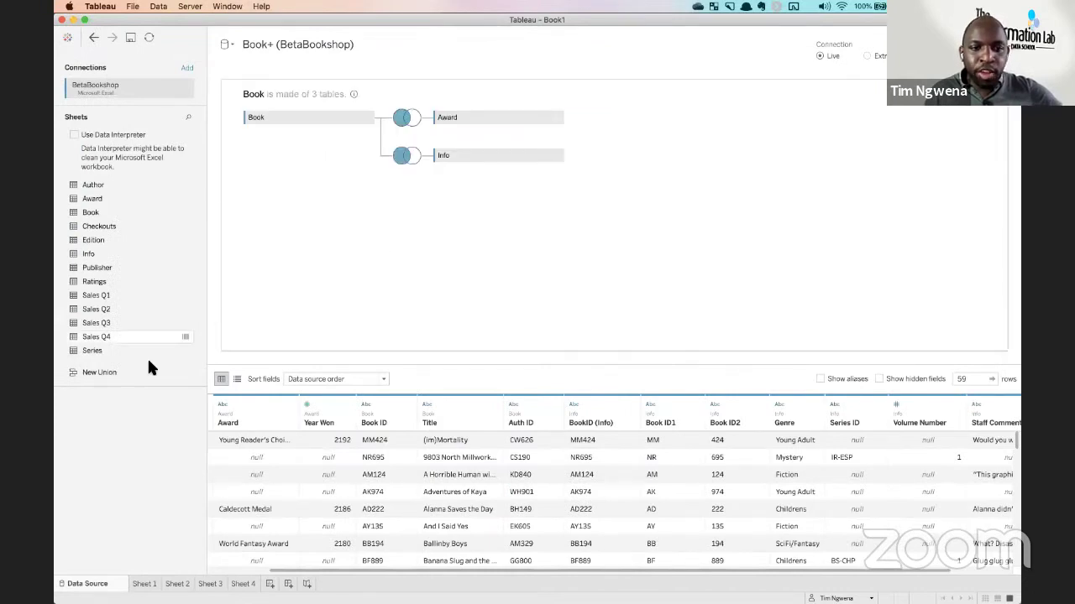
Try adding a union of the Sales Q1 through Sales Q4 sheets to the Book table's joins, and remove that union again.
{"action": "left_click_drag", "start_coordinate": [98, 372], "coordinate": [463, 212]}
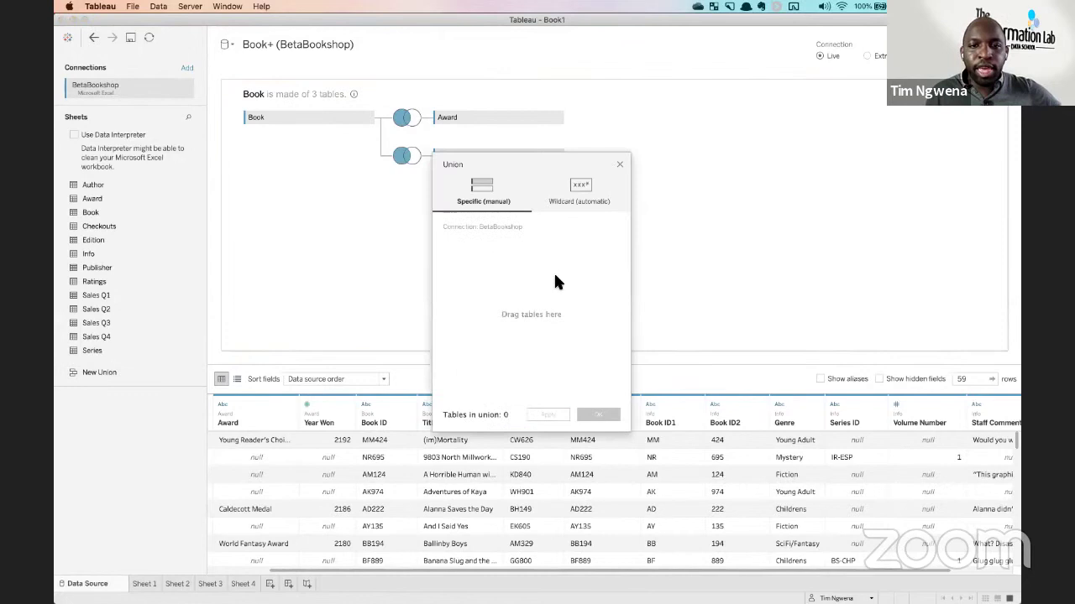
{"action": "left_click", "coordinate": [110, 294]}
{"action": "left_click", "coordinate": [115, 337], "text": "shift"}
{"action": "left_click_drag", "start_coordinate": [122, 291], "coordinate": [513, 277]}
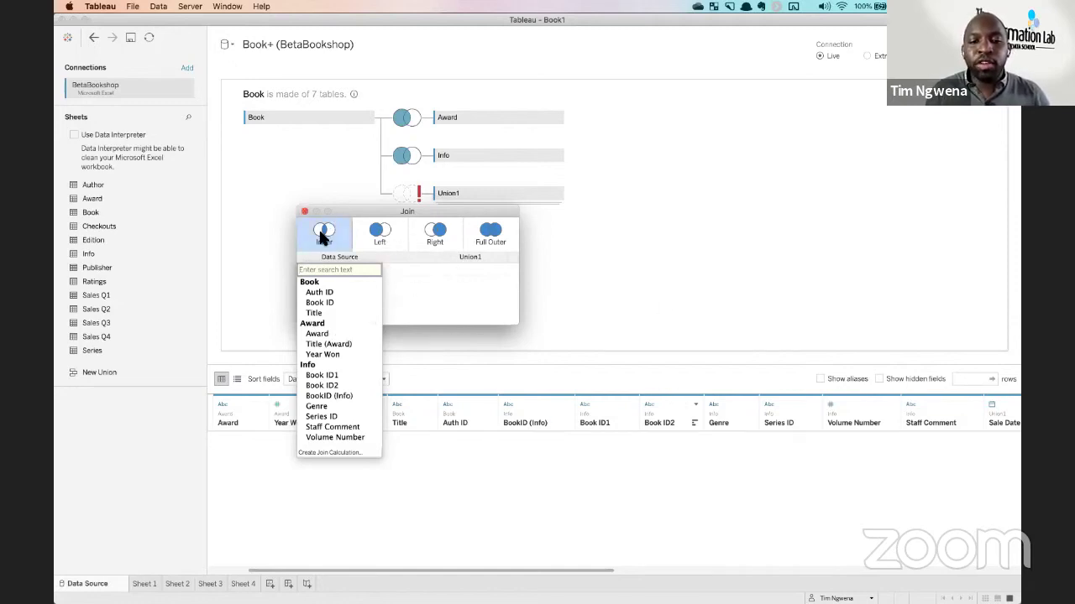
{"action": "left_click", "coordinate": [303, 210]}
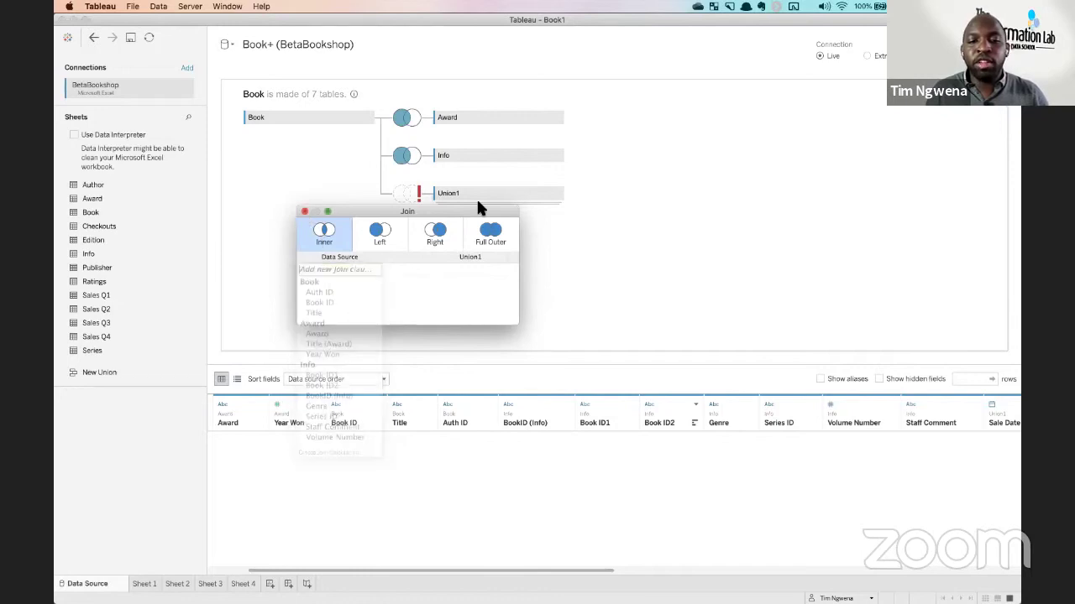
{"action": "left_click", "coordinate": [303, 211]}
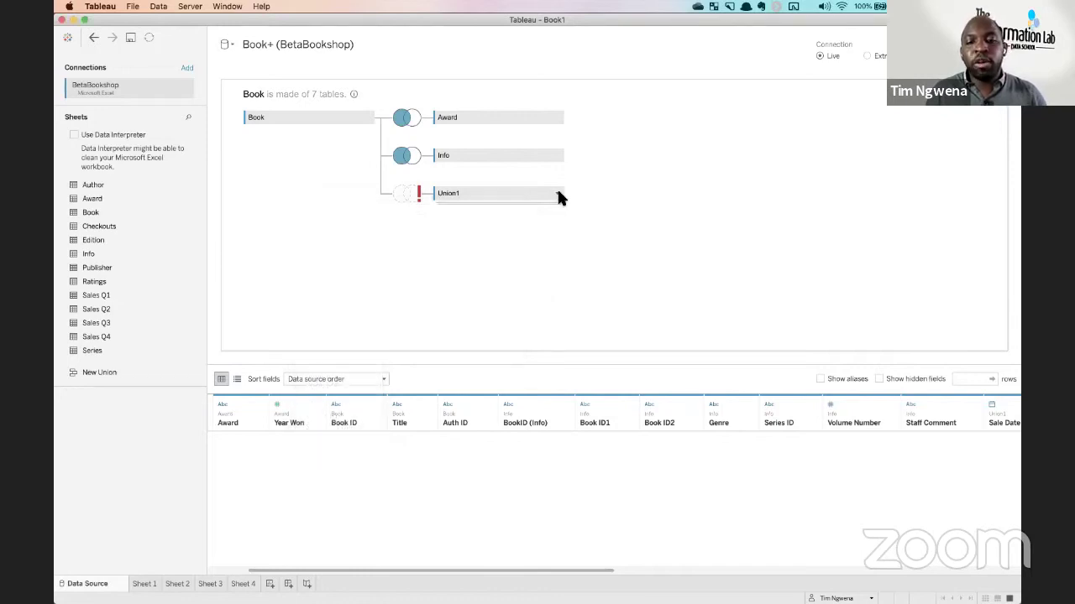
{"action": "left_click", "coordinate": [556, 193]}
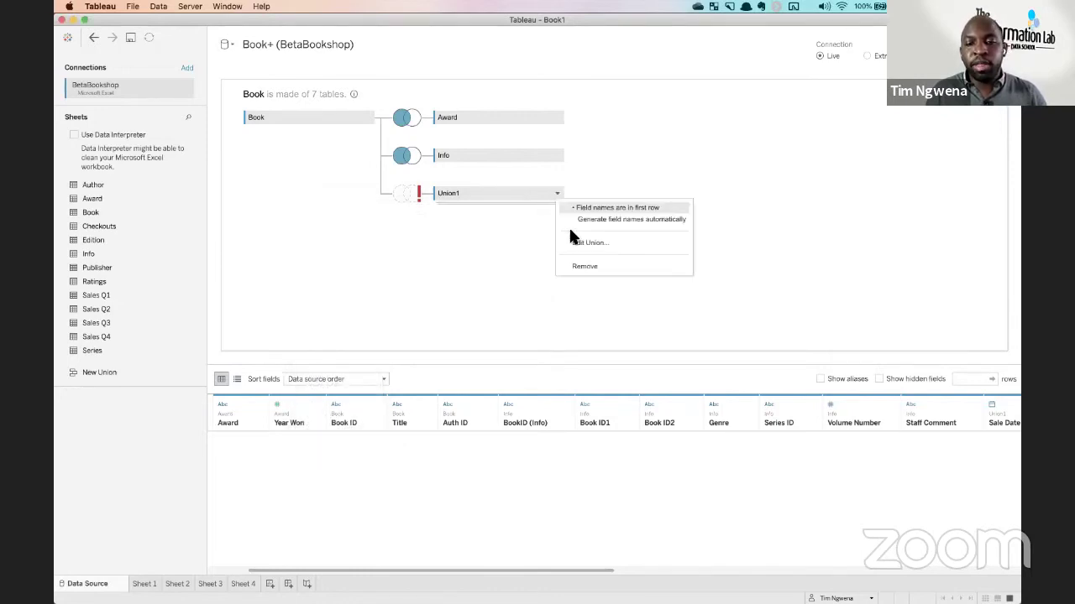
{"action": "left_click", "coordinate": [595, 267]}
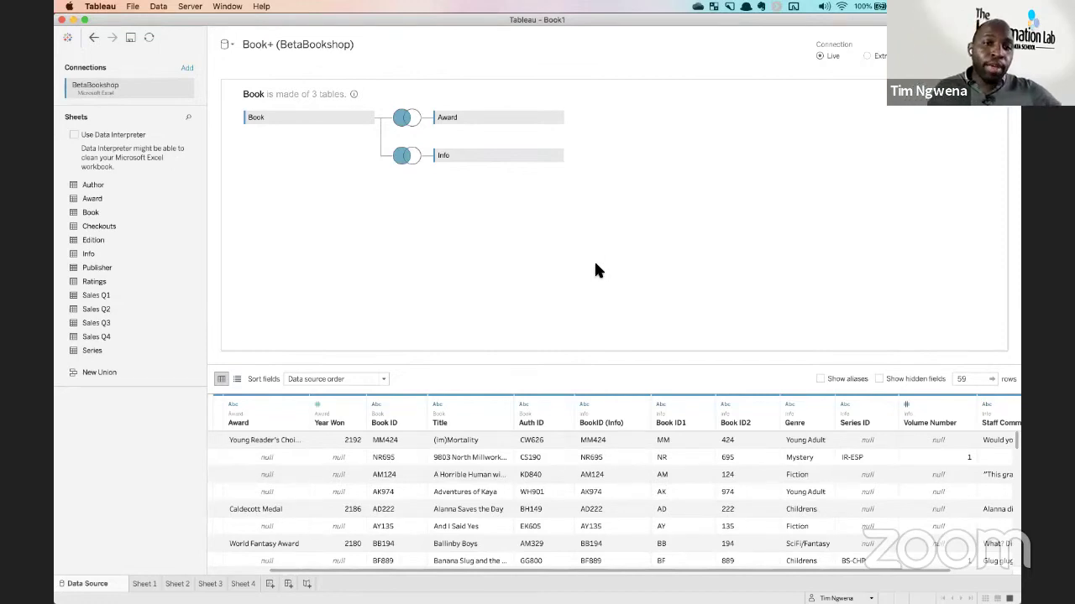
Open Sheet 4 and review the Extract Data settings of the Book+ (BetaBookshop) data source without creating an extract.
{"action": "left_click", "coordinate": [243, 583]}
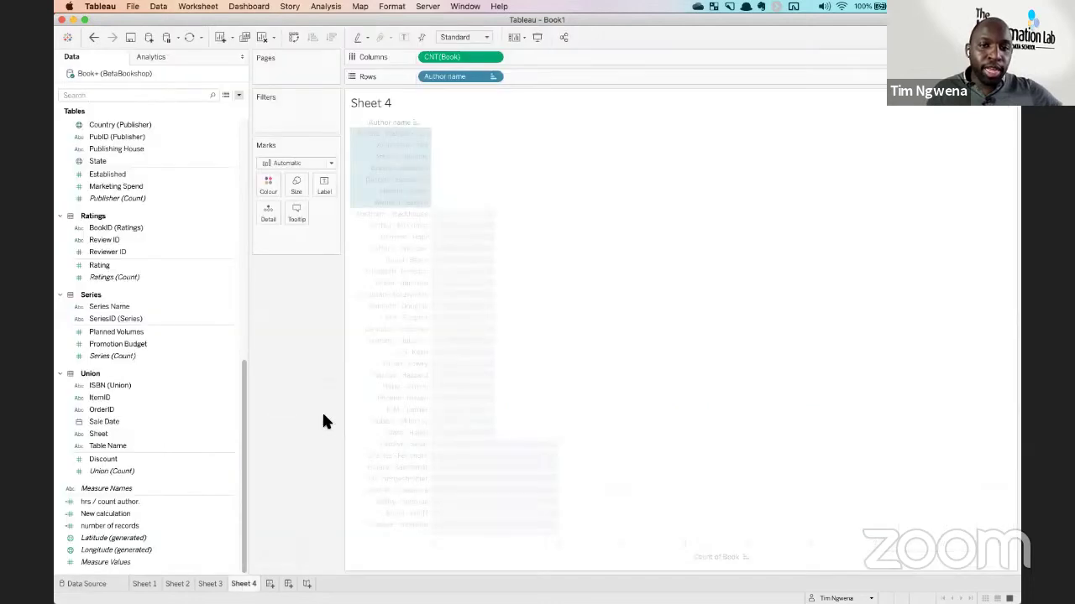
{"action": "left_click", "coordinate": [466, 155]}
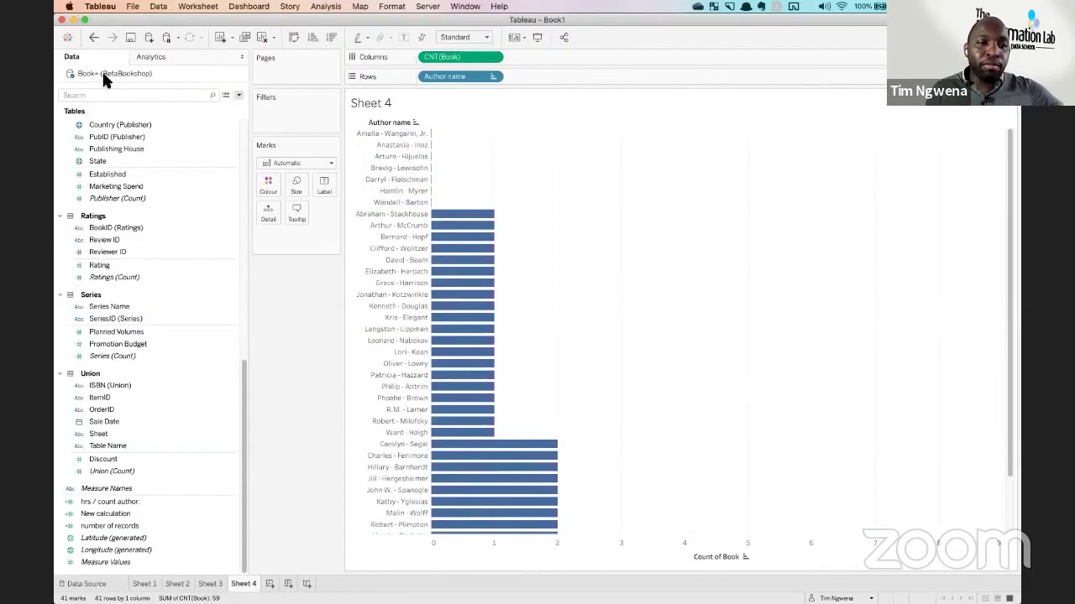
{"action": "right_click", "coordinate": [106, 73]}
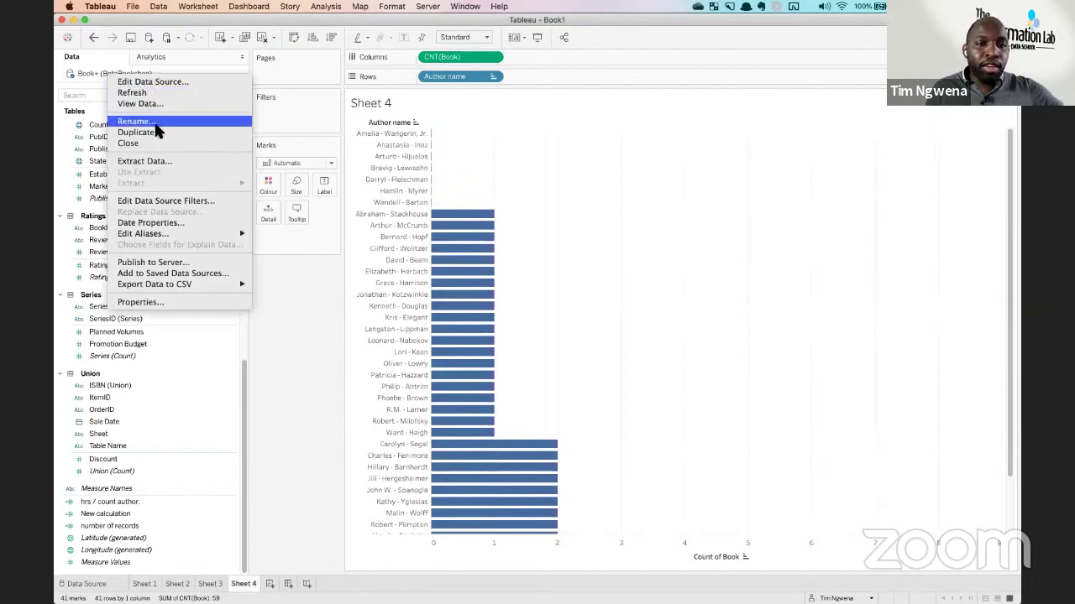
{"action": "left_click", "coordinate": [161, 162]}
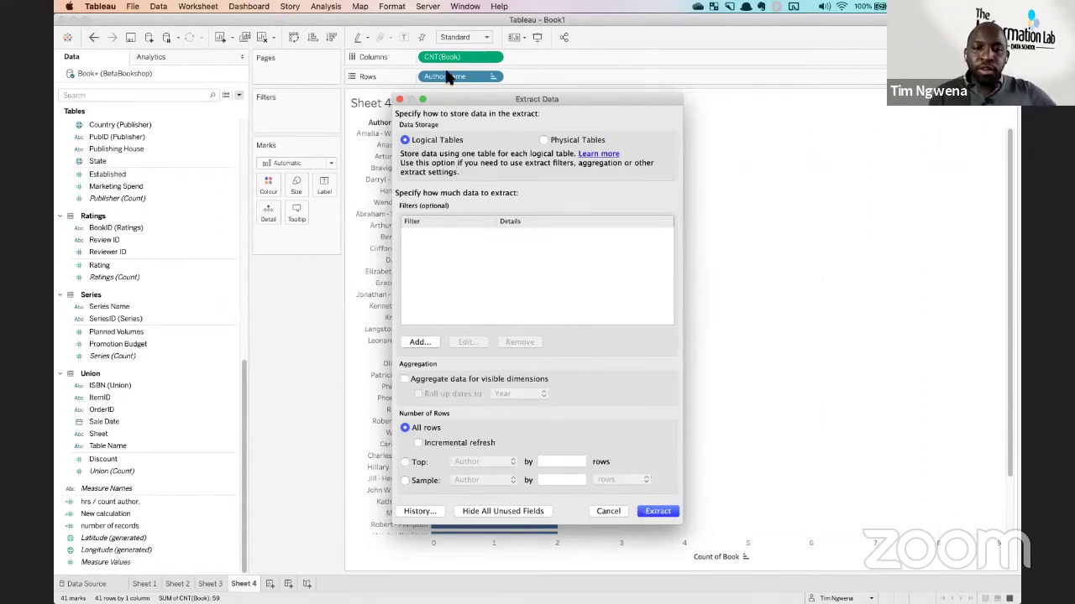
{"action": "left_click", "coordinate": [399, 100]}
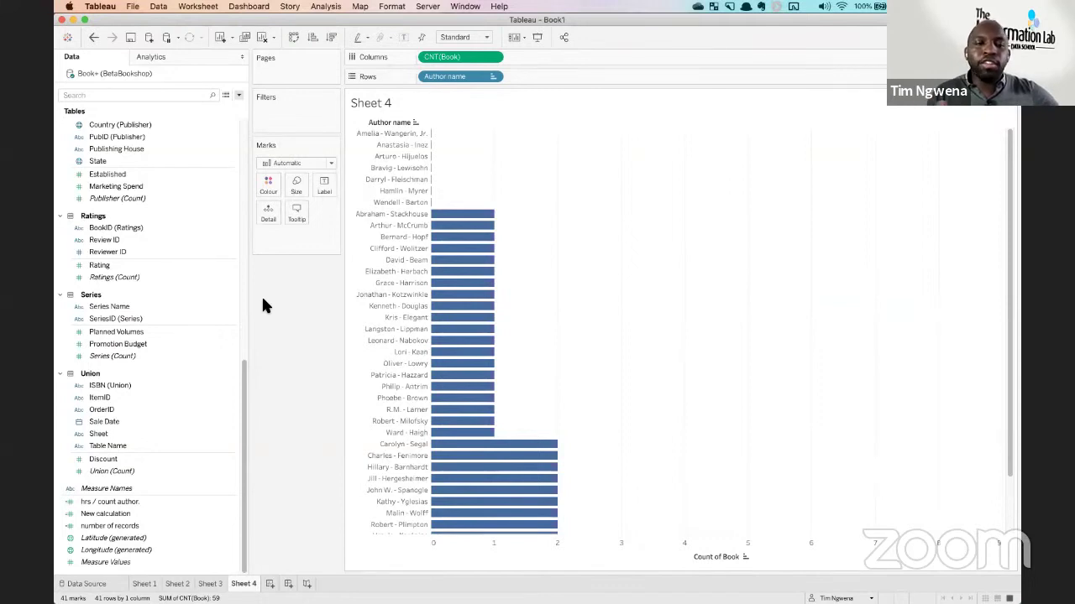
{"action": "left_click_drag", "start_coordinate": [246, 277], "coordinate": [267, 274]}
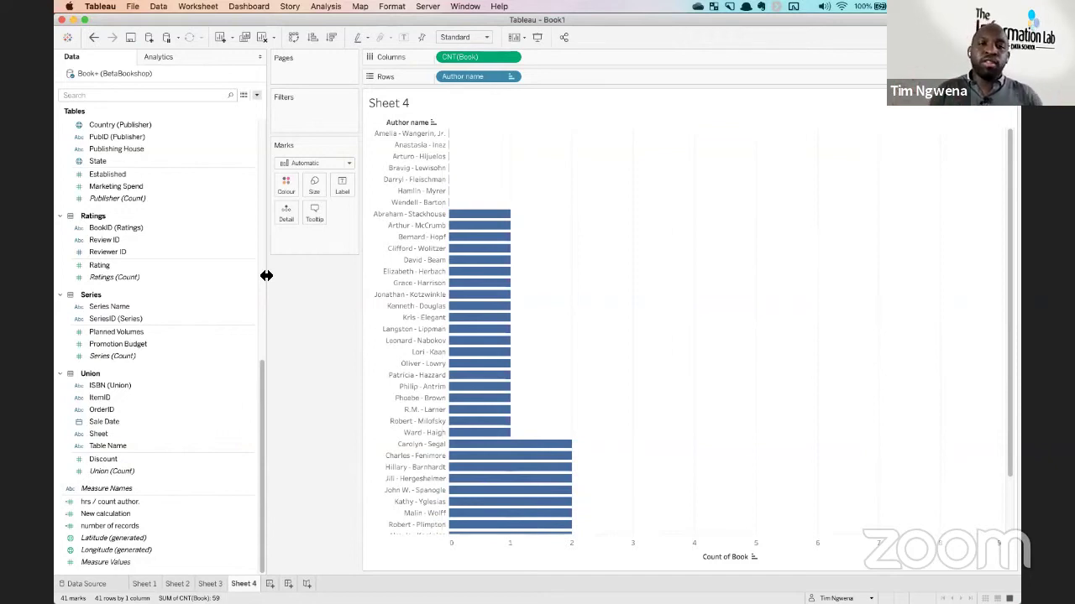
{"action": "mouse_move", "coordinate": [490, 261]}
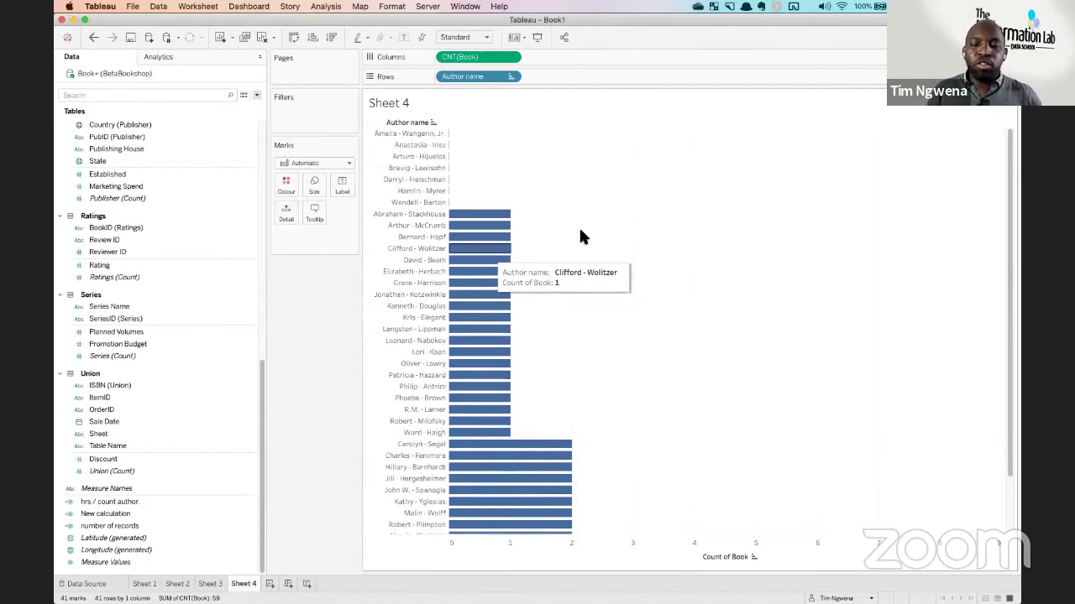
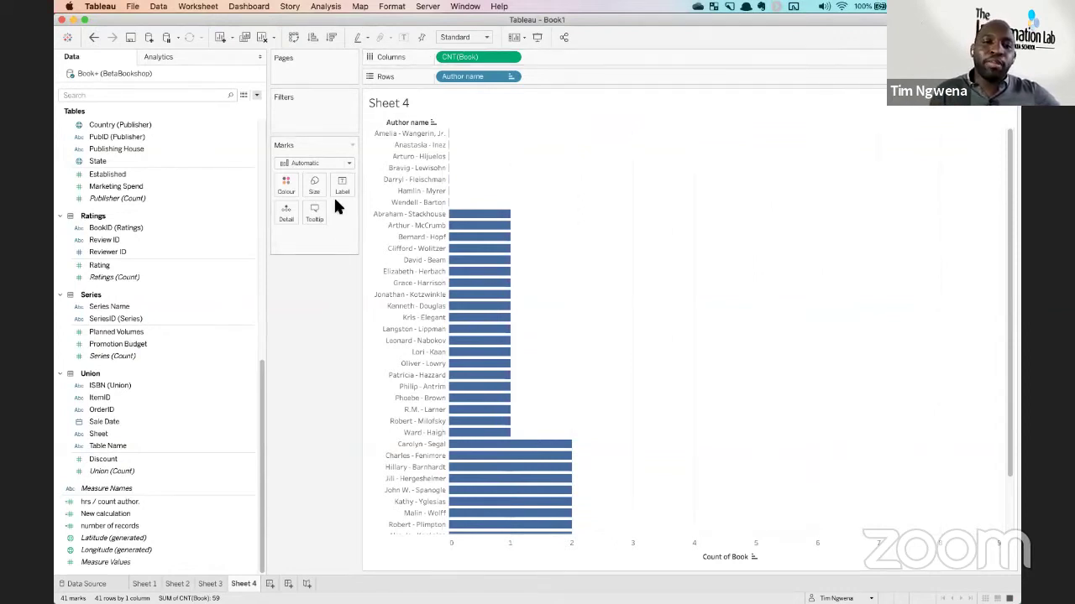
Connect to the Excel file Sample - Superstore.xls in My Tableau Repository's Datasources/2020.2/en_GB-EU folder and relate its Orders and Returns tables on Order ID.
{"action": "left_click", "coordinate": [68, 37]}
{"action": "left_click", "coordinate": [143, 418]}
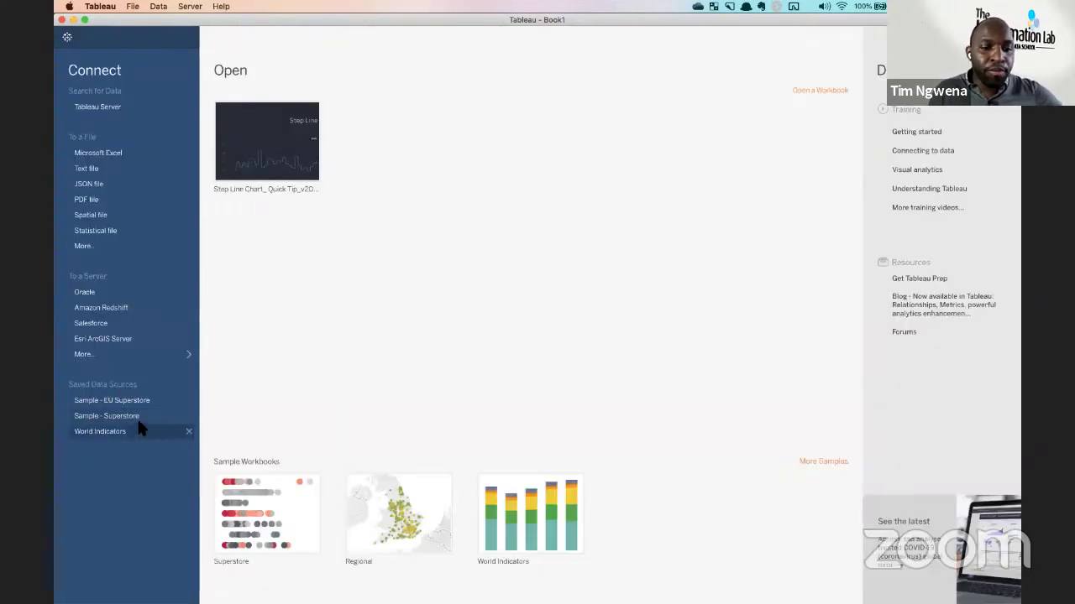
{"action": "left_click", "coordinate": [108, 152]}
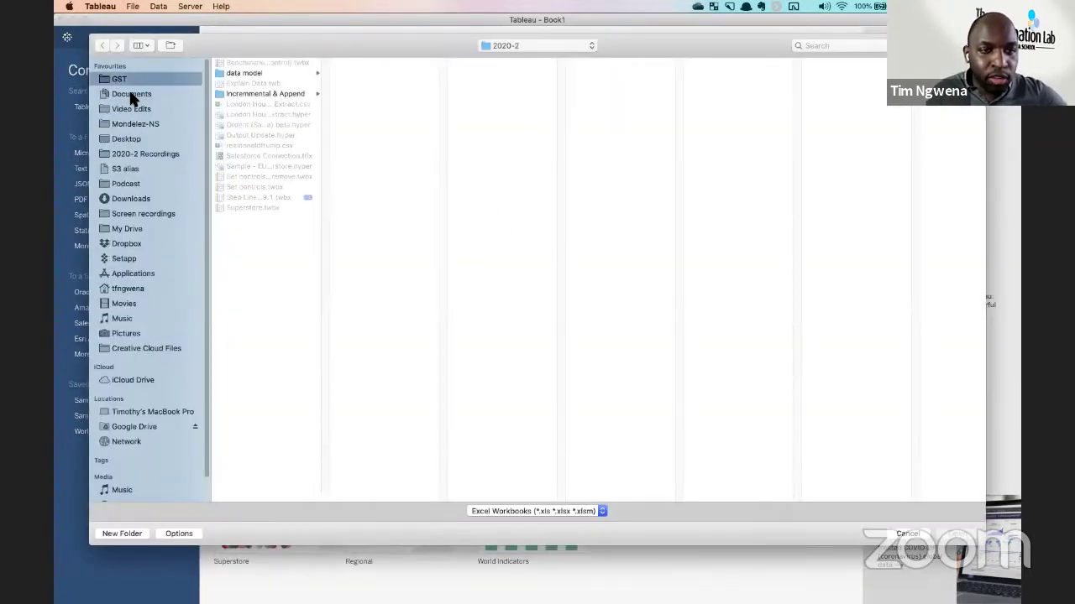
{"action": "left_click", "coordinate": [131, 94]}
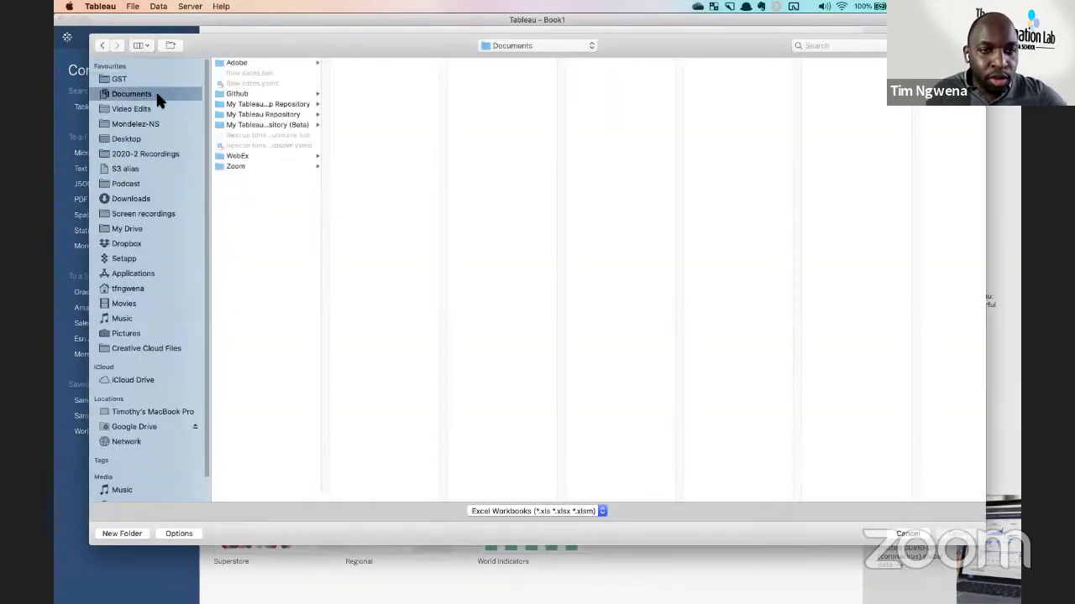
{"action": "double_click", "coordinate": [325, 499]}
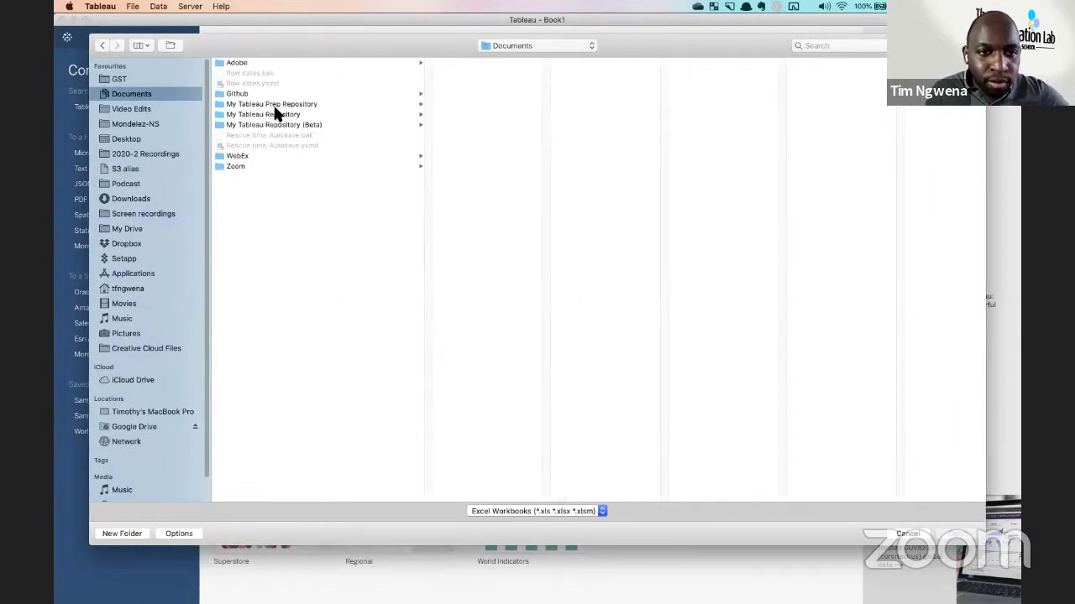
{"action": "left_click", "coordinate": [332, 116]}
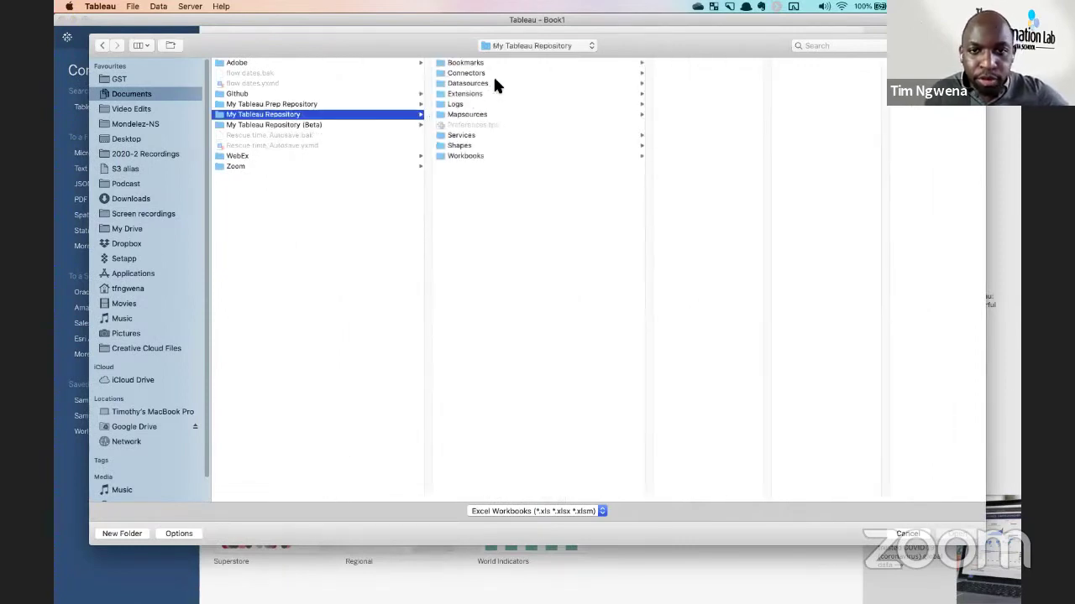
{"action": "left_click", "coordinate": [552, 84]}
{"action": "left_click", "coordinate": [690, 83]}
{"action": "left_click", "coordinate": [795, 63]}
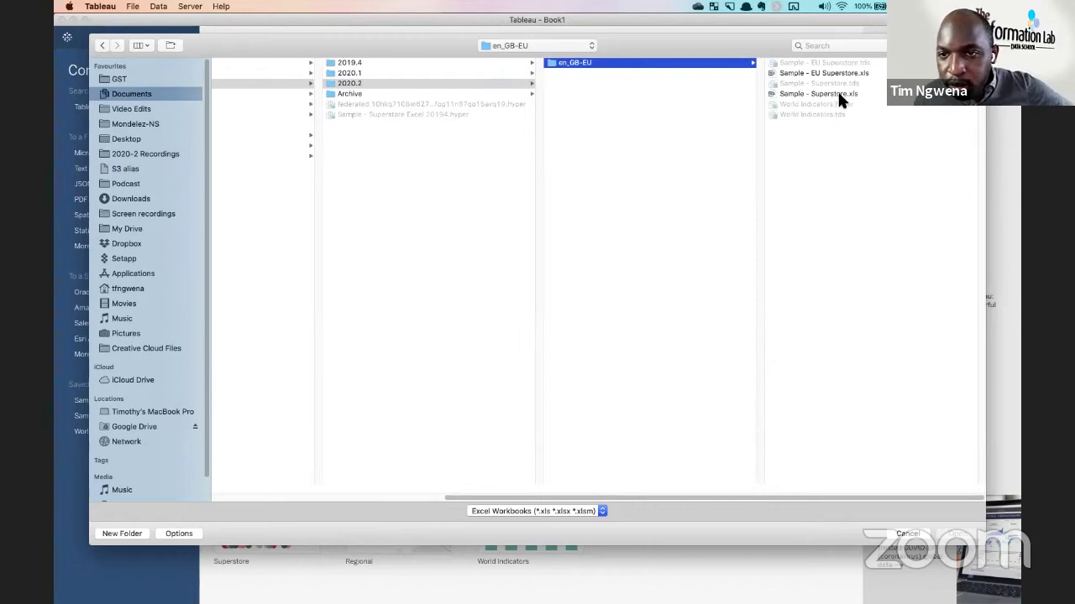
{"action": "left_click", "coordinate": [834, 93]}
{"action": "left_click", "coordinate": [958, 536]}
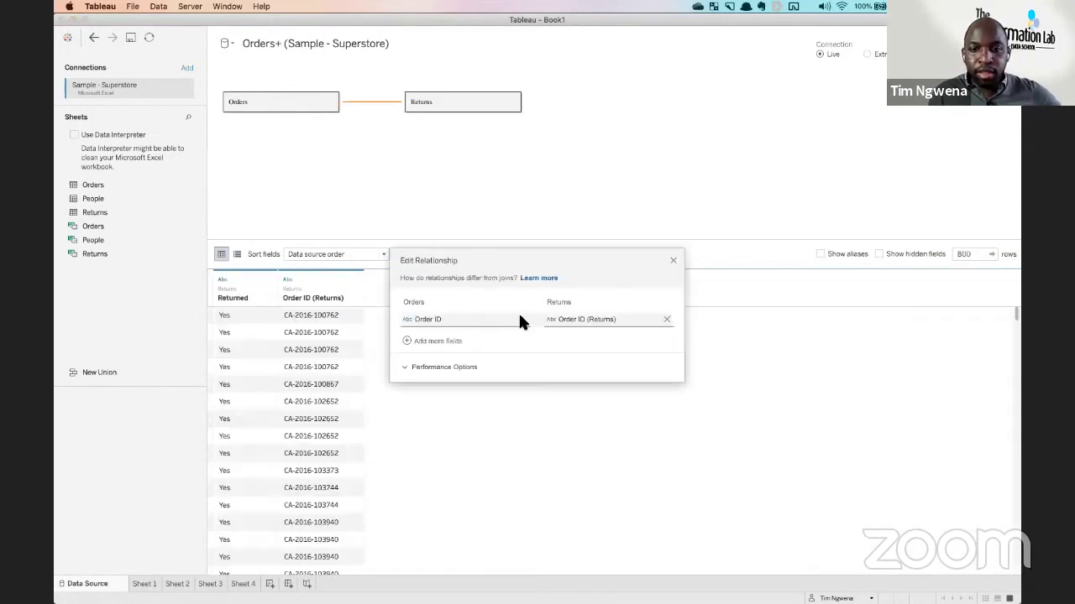
{"action": "left_click", "coordinate": [672, 261]}
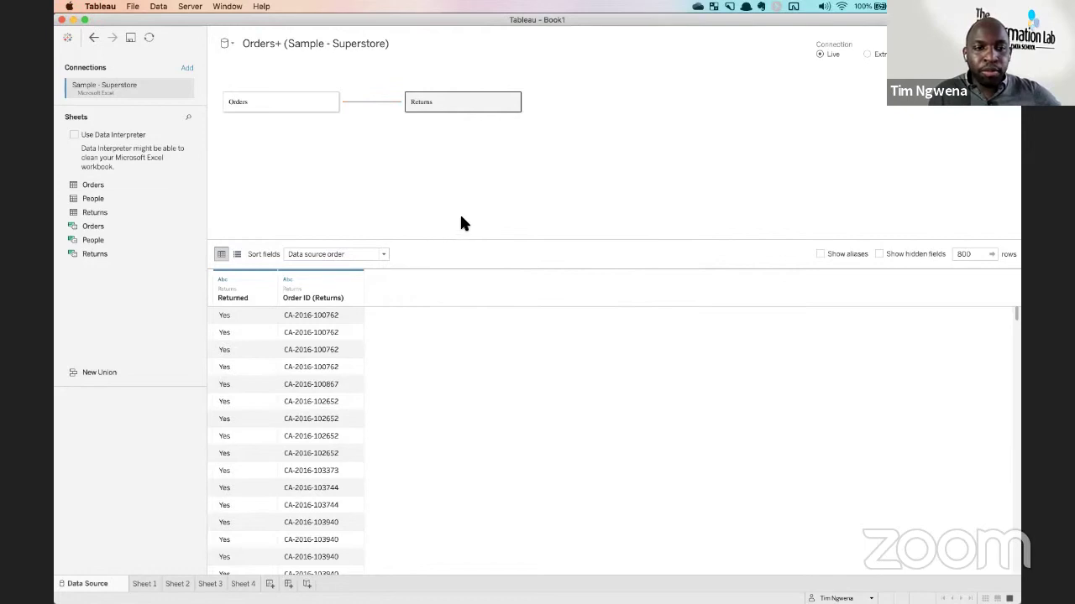
{"action": "left_click_drag", "start_coordinate": [376, 220], "coordinate": [372, 219]}
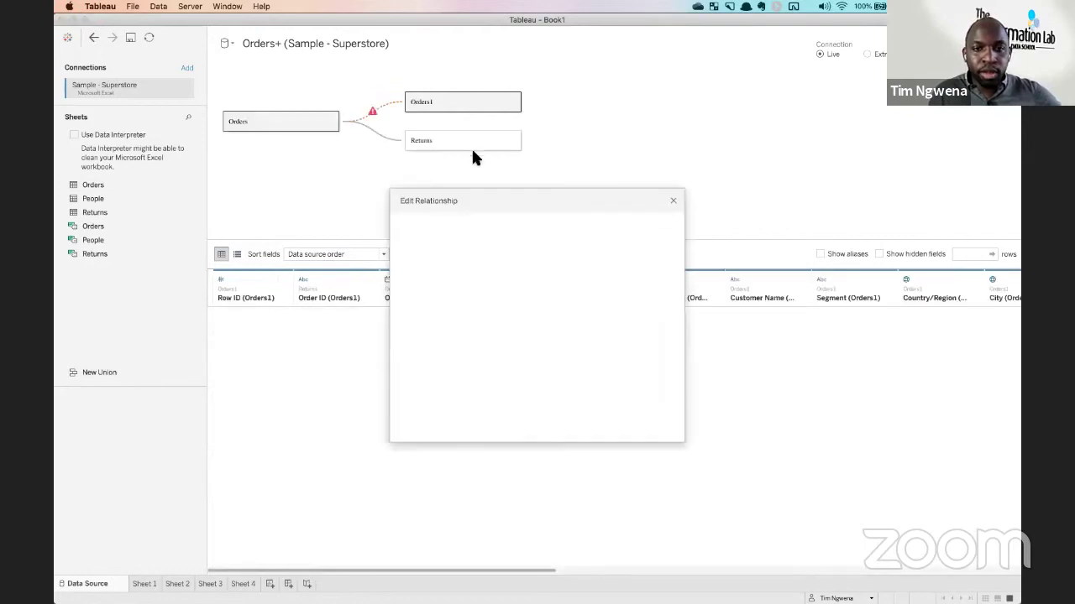
{"action": "left_click", "coordinate": [672, 202]}
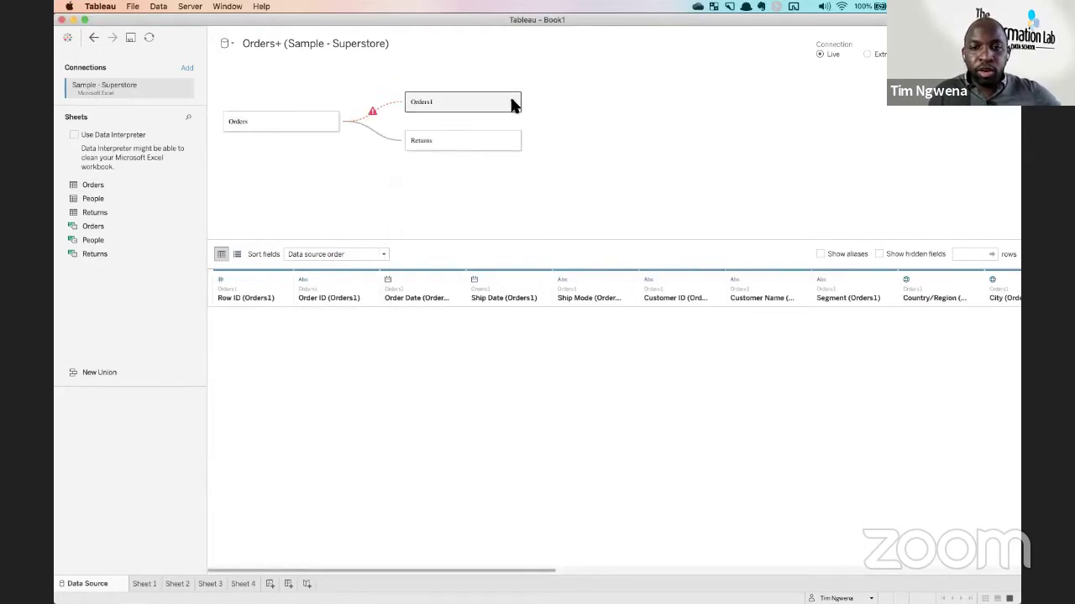
{"action": "left_click", "coordinate": [511, 101]}
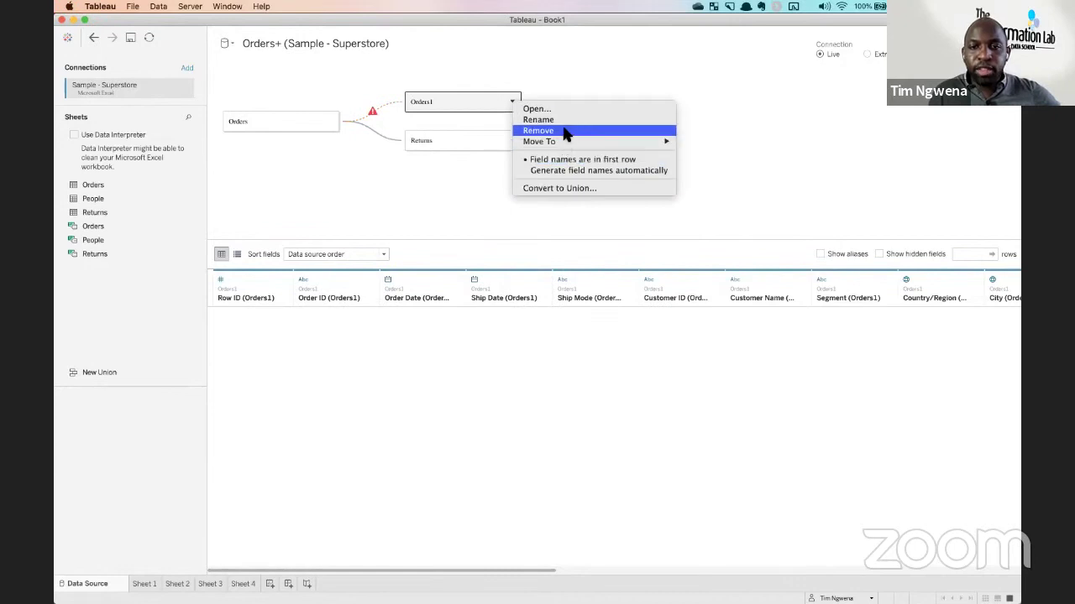
{"action": "left_click", "coordinate": [560, 130]}
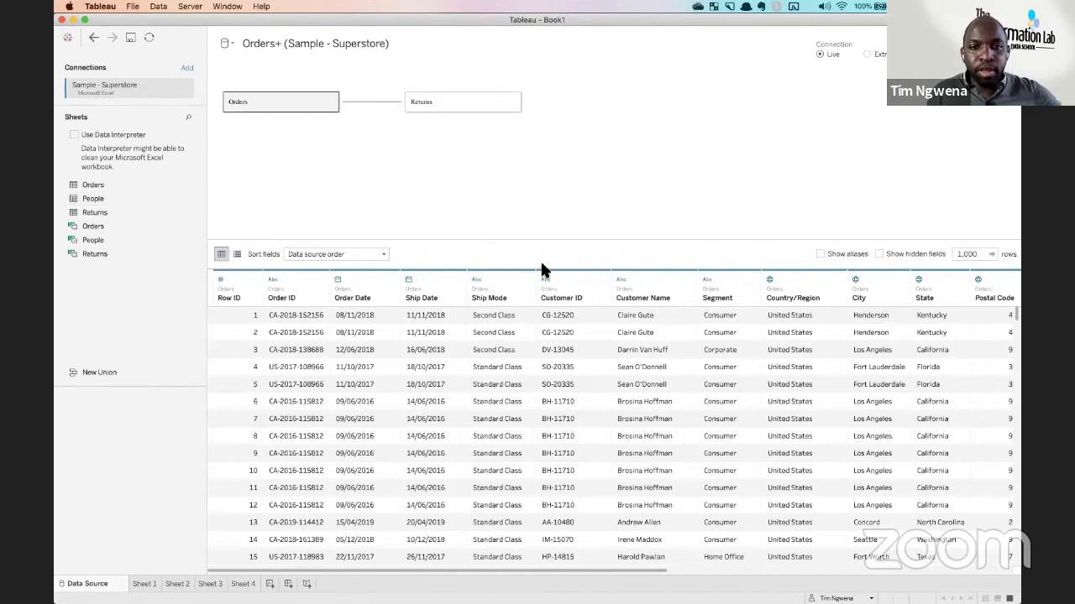
Add the People table to the Superstore data model, related to Orders on Region.
{"action": "key", "text": "super+z"}
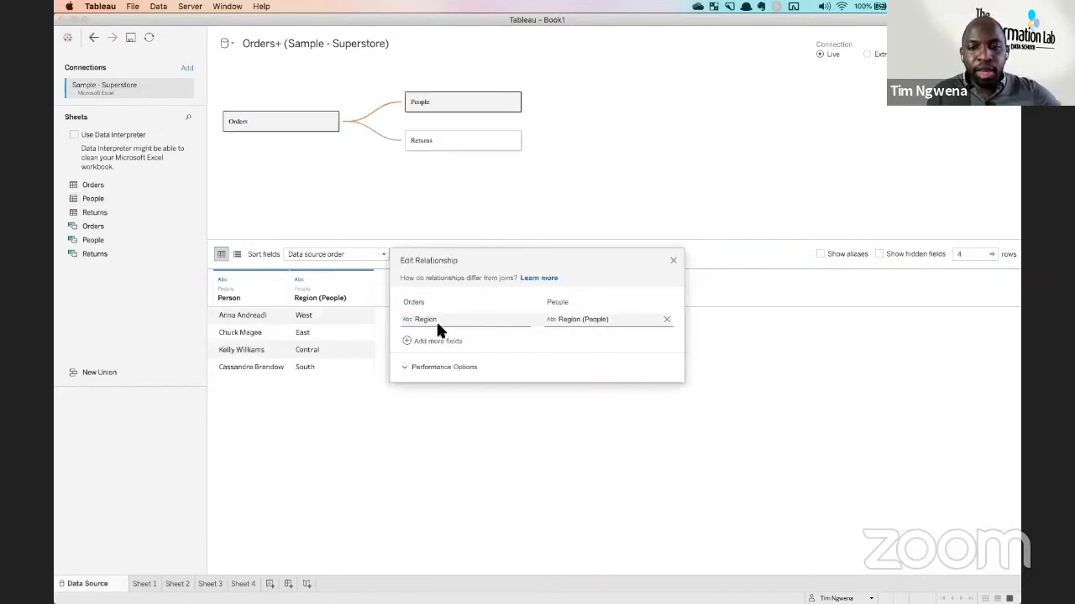
{"action": "left_click", "coordinate": [674, 261]}
Build a horizontal bar chart of summed Sales by Person in a new worksheet, sorted by Sales in descending order.
{"action": "left_click", "coordinate": [270, 584]}
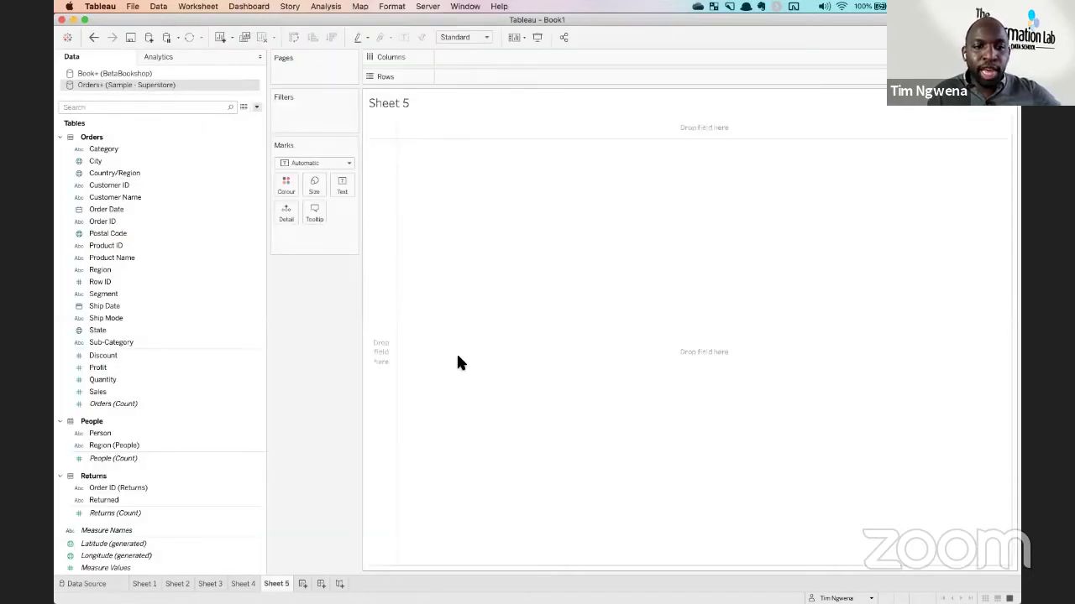
{"action": "left_click", "coordinate": [105, 148]}
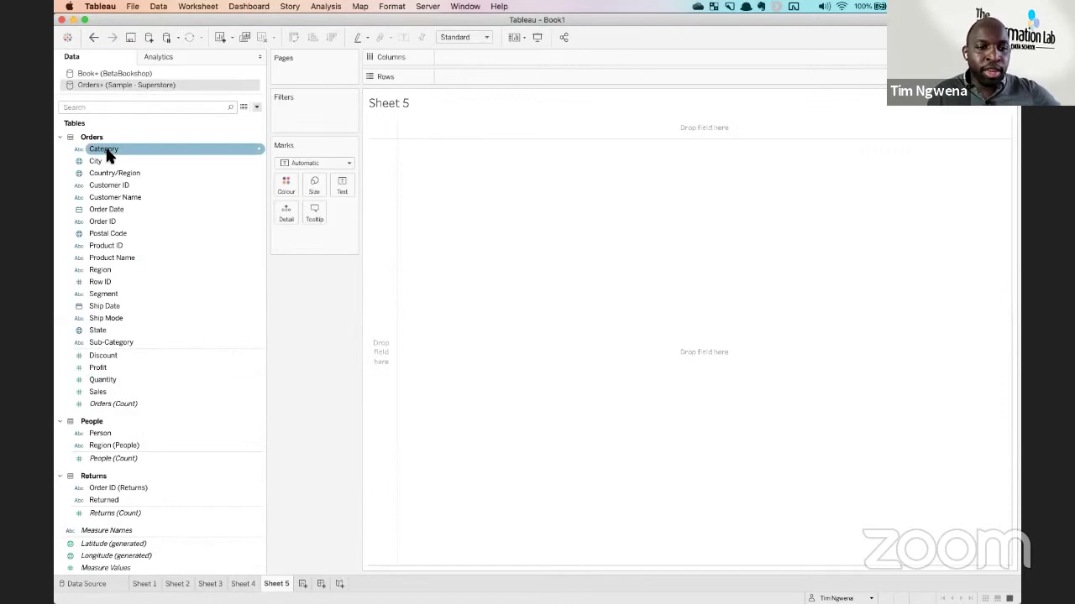
{"action": "left_click", "coordinate": [109, 446]}
{"action": "left_click", "coordinate": [117, 458]}
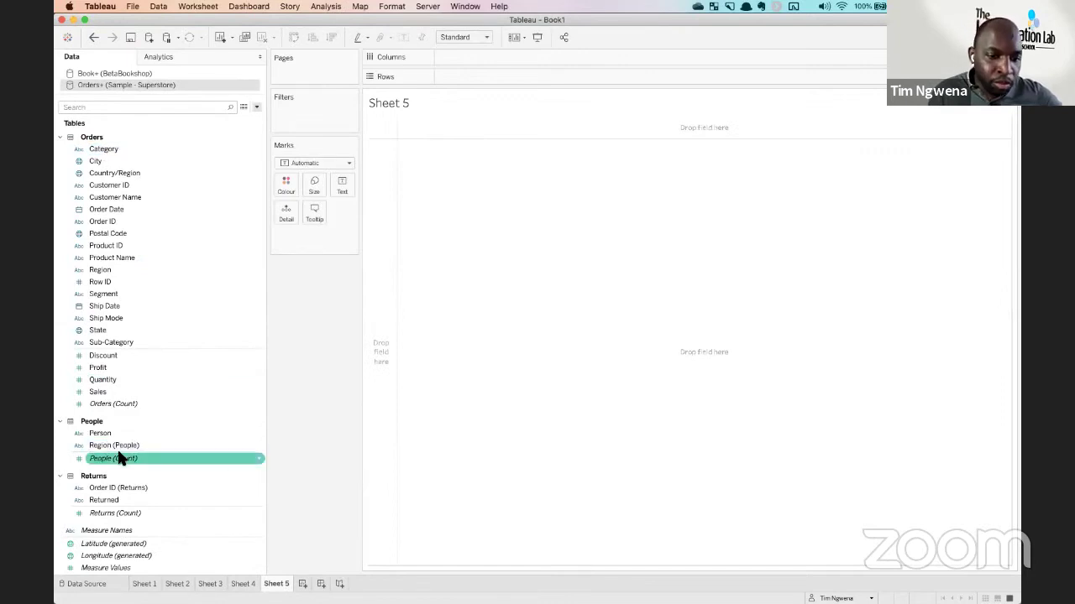
{"action": "left_click_drag", "start_coordinate": [107, 433], "coordinate": [382, 336]}
{"action": "left_click", "coordinate": [113, 544]}
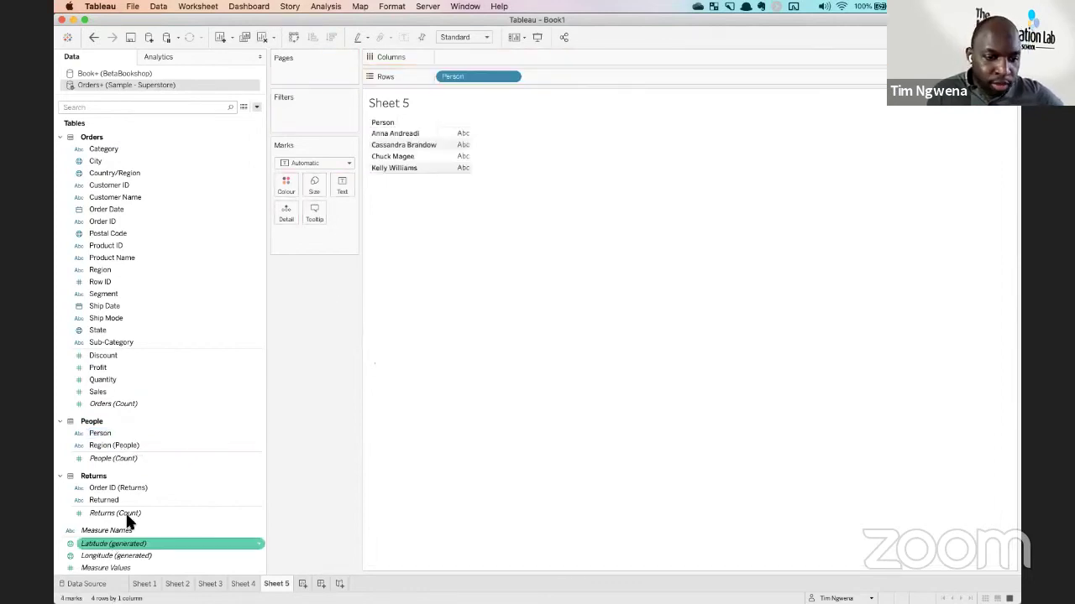
{"action": "left_click", "coordinate": [110, 513]}
{"action": "left_click_drag", "start_coordinate": [107, 390], "coordinate": [451, 136]}
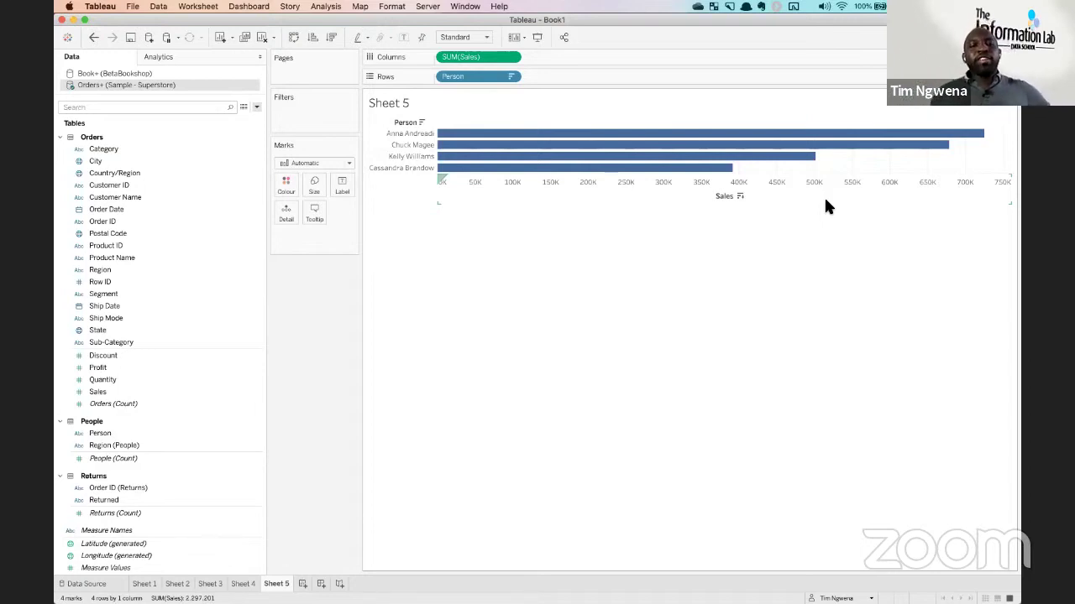
On Sheet 4, start a data source filter on Author name for the Book+ (BetaBookshop) data source.
{"action": "left_click", "coordinate": [150, 73]}
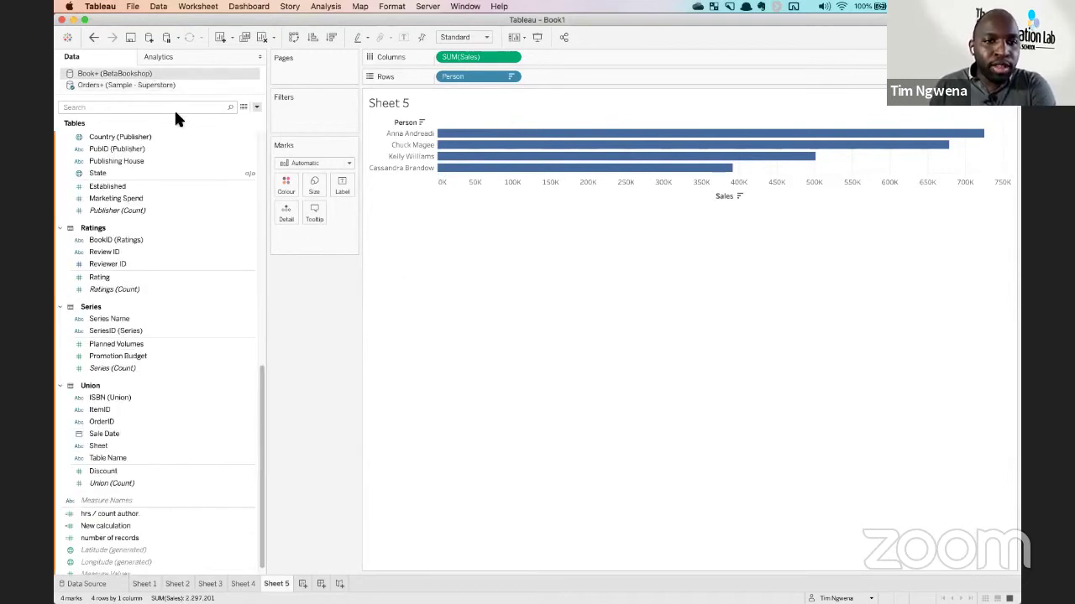
{"action": "left_click", "coordinate": [242, 583]}
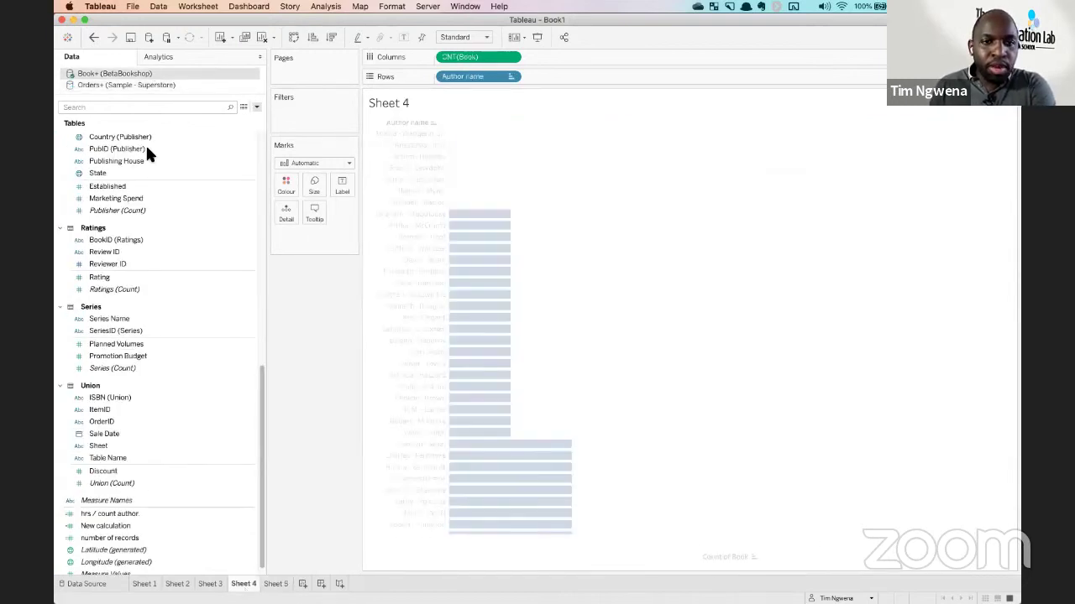
{"action": "right_click", "coordinate": [151, 73]}
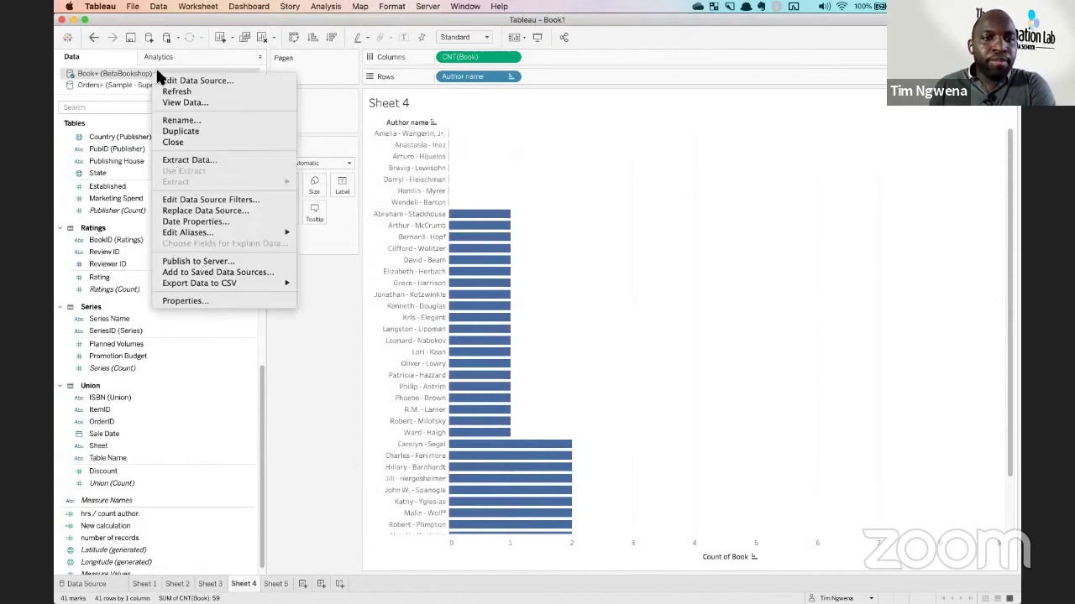
{"action": "left_click", "coordinate": [252, 200]}
{"action": "left_click", "coordinate": [419, 334]}
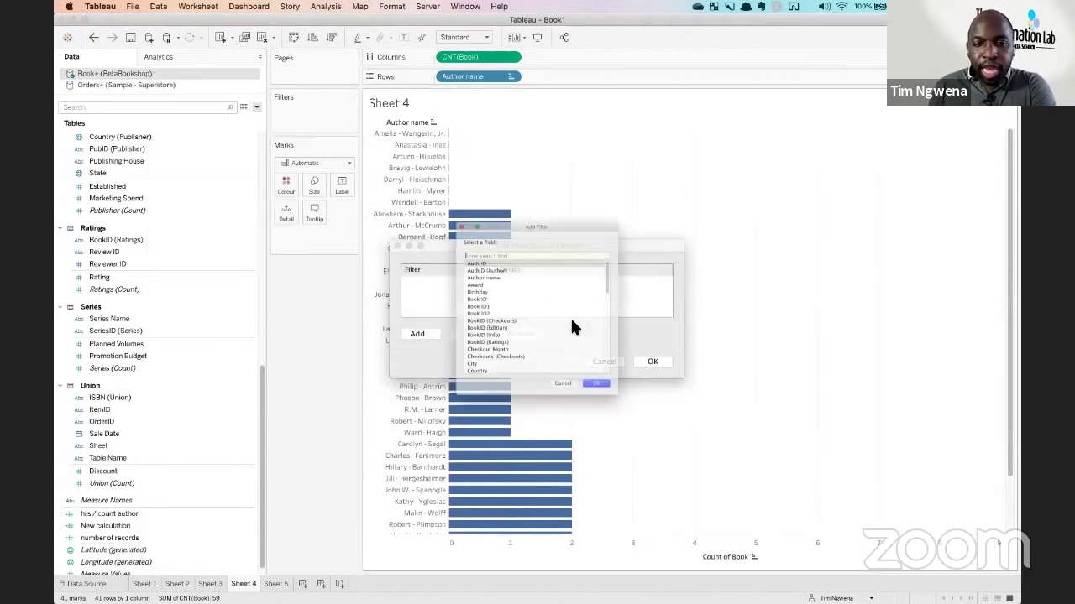
{"action": "left_click_drag", "start_coordinate": [638, 247], "coordinate": [648, 201]}
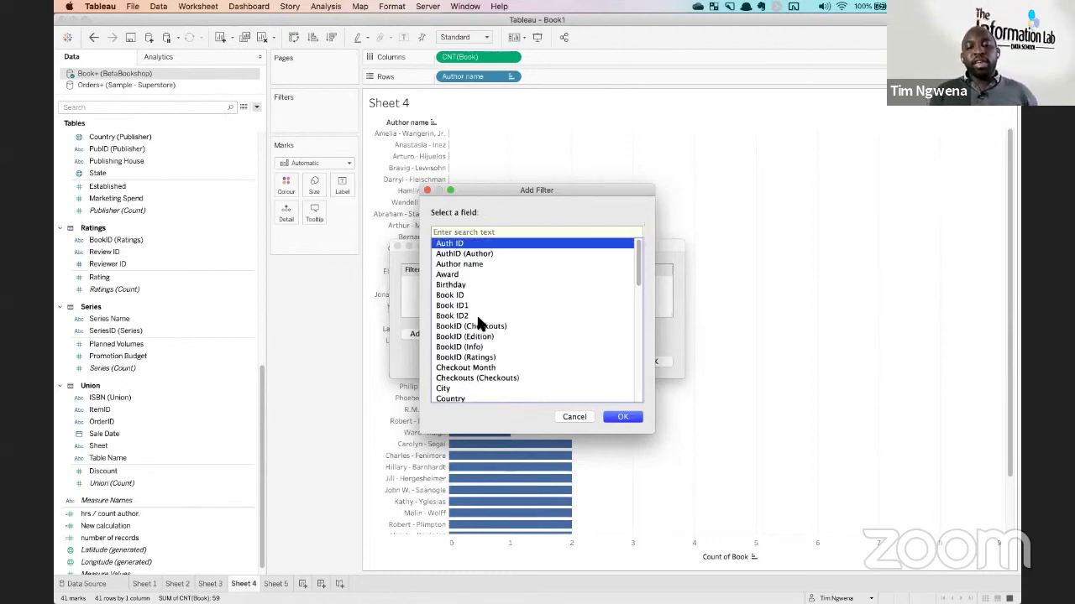
{"action": "left_click", "coordinate": [469, 264]}
{"action": "left_click", "coordinate": [622, 420]}
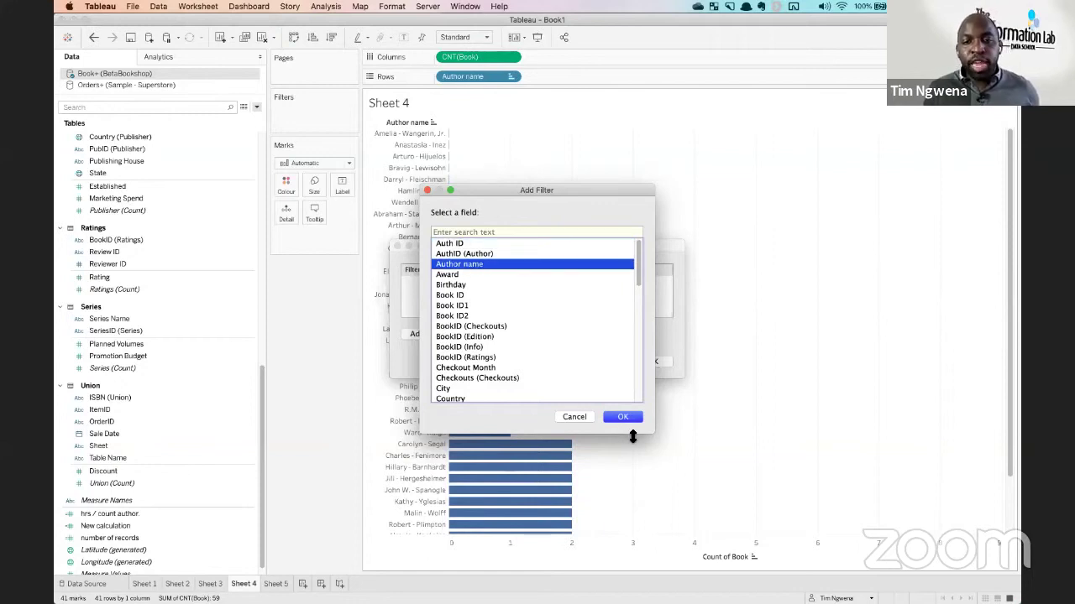
{"action": "left_click", "coordinate": [622, 419]}
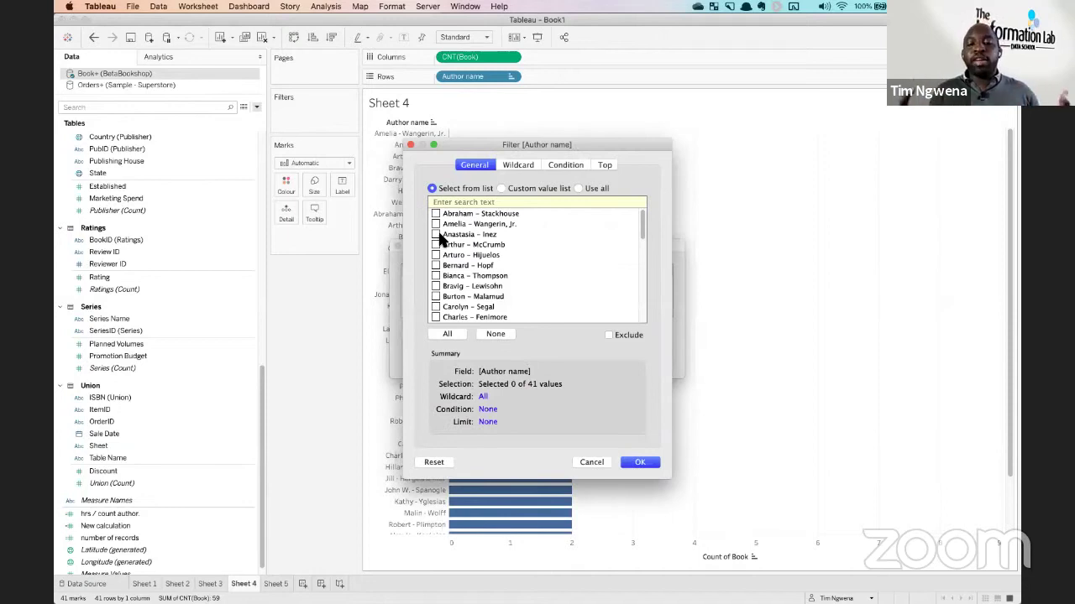
Keep only the second to sixth and ninth to eleventh listed authors in the Author name filter and apply the data source filter.
{"action": "left_click", "coordinate": [436, 234]}
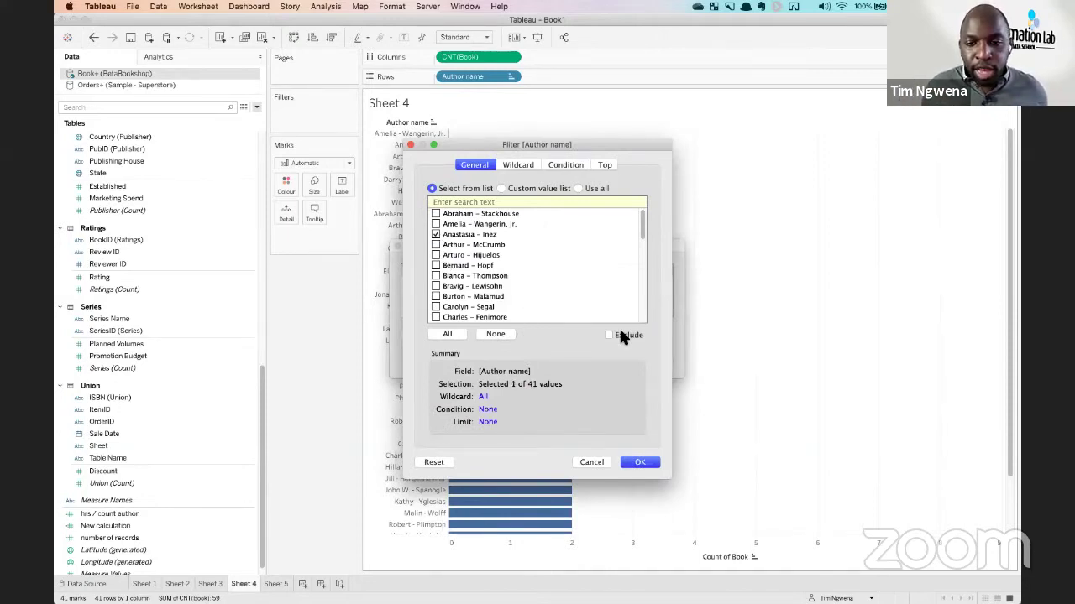
{"action": "left_click", "coordinate": [435, 245]}
{"action": "left_click", "coordinate": [436, 254]}
{"action": "left_click", "coordinate": [436, 265]}
{"action": "left_click_drag", "start_coordinate": [467, 144], "coordinate": [627, 122]}
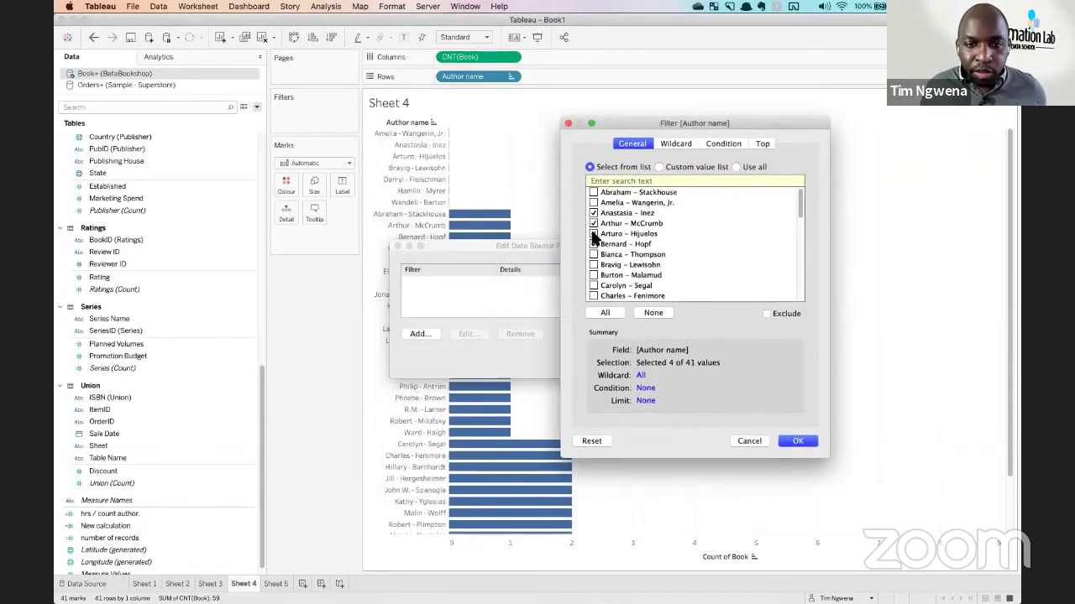
{"action": "left_click", "coordinate": [594, 203]}
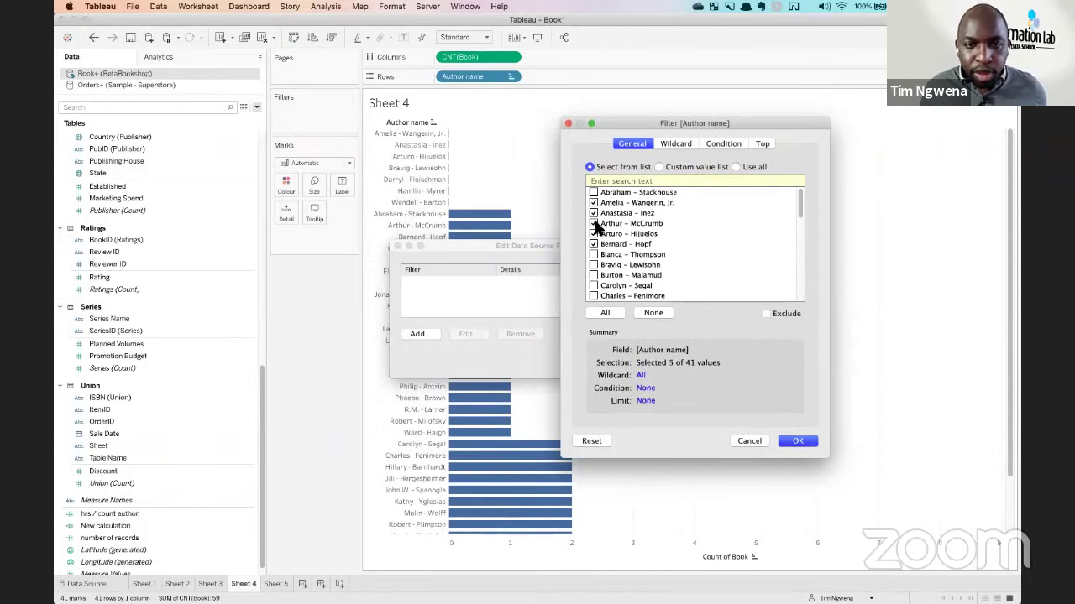
{"action": "left_click", "coordinate": [594, 276]}
{"action": "left_click", "coordinate": [594, 285]}
{"action": "left_click", "coordinate": [593, 296]}
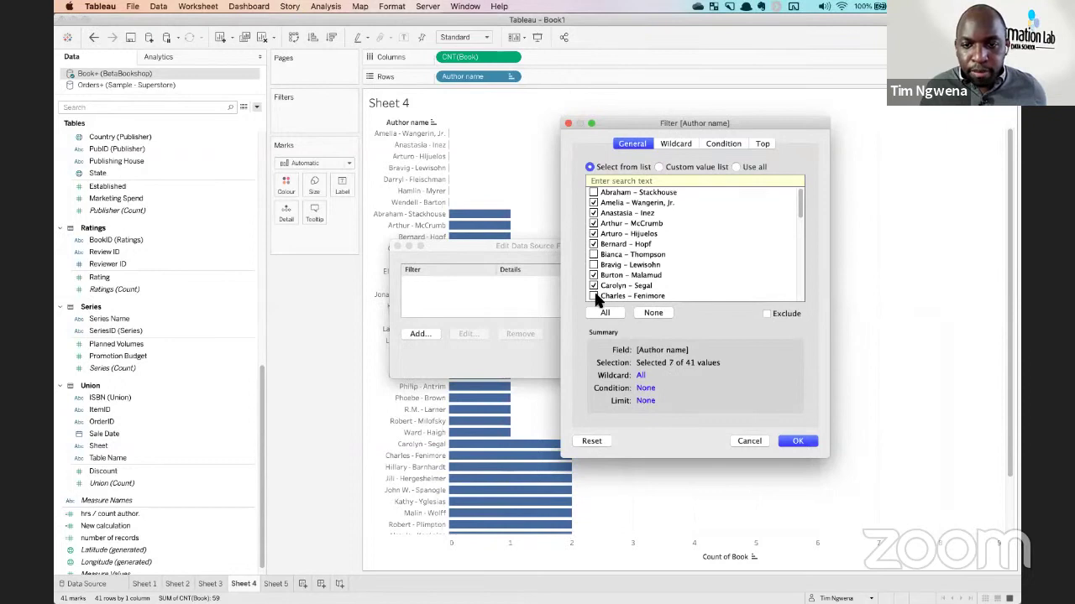
{"action": "left_click", "coordinate": [798, 441]}
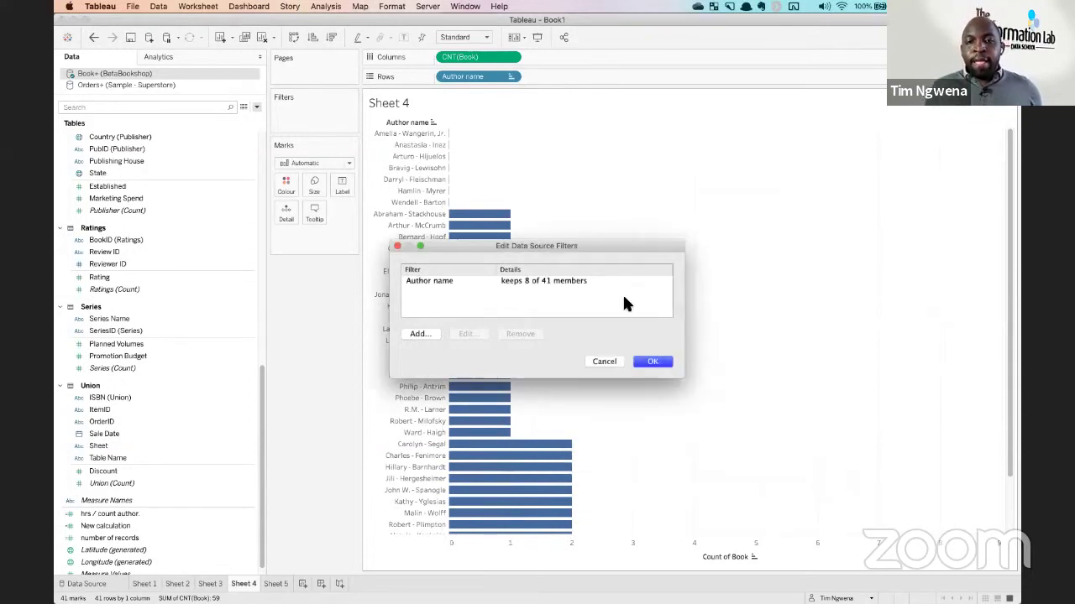
{"action": "left_click", "coordinate": [652, 361]}
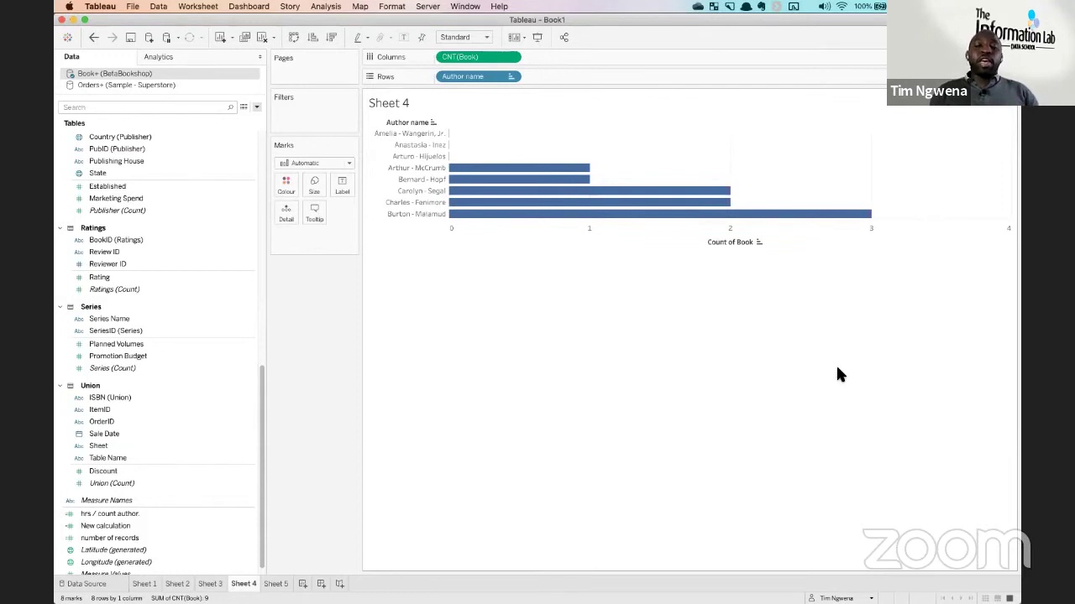
Add the Book table's Title to the rows ahead of Author name and widen the Title column to fit the full titles.
{"action": "scroll", "coordinate": [202, 327], "scroll_direction": "up", "scroll_amount": 10}
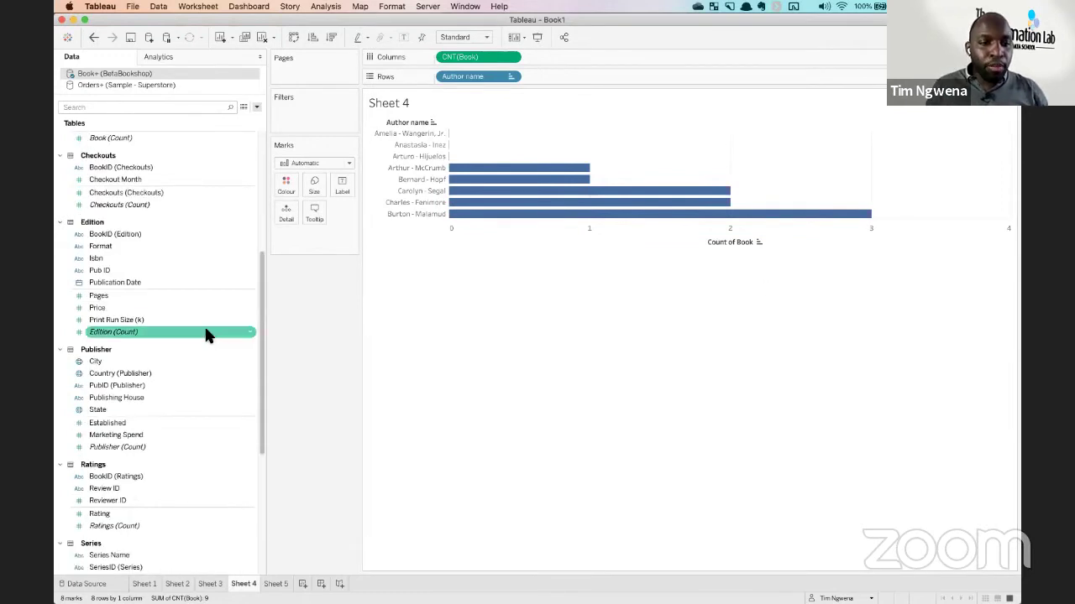
{"action": "scroll", "coordinate": [109, 361], "scroll_direction": "up", "scroll_amount": 1}
{"action": "left_click_drag", "start_coordinate": [105, 361], "coordinate": [648, 372]}
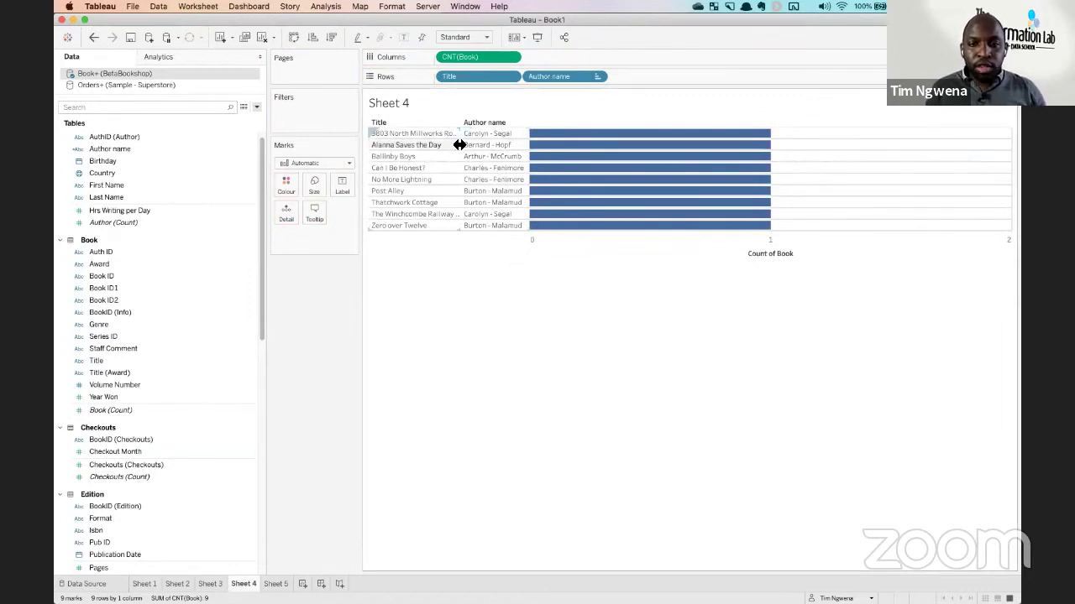
{"action": "left_click_drag", "start_coordinate": [459, 145], "coordinate": [520, 148]}
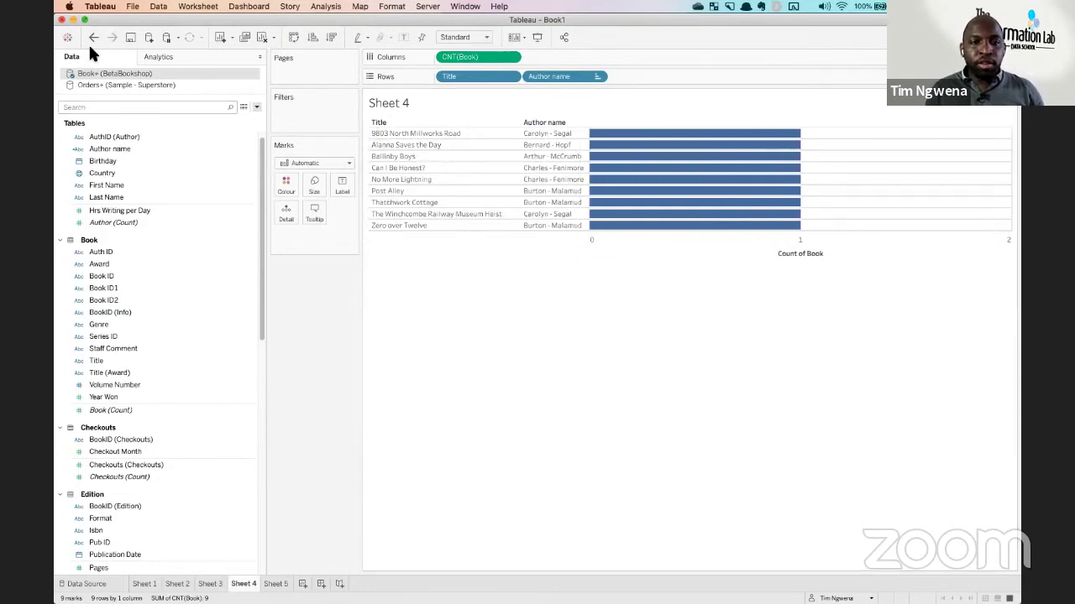
Undo the column widening and the Title addition, and select the three authors without books in the chart.
{"action": "key", "text": "super+z"}
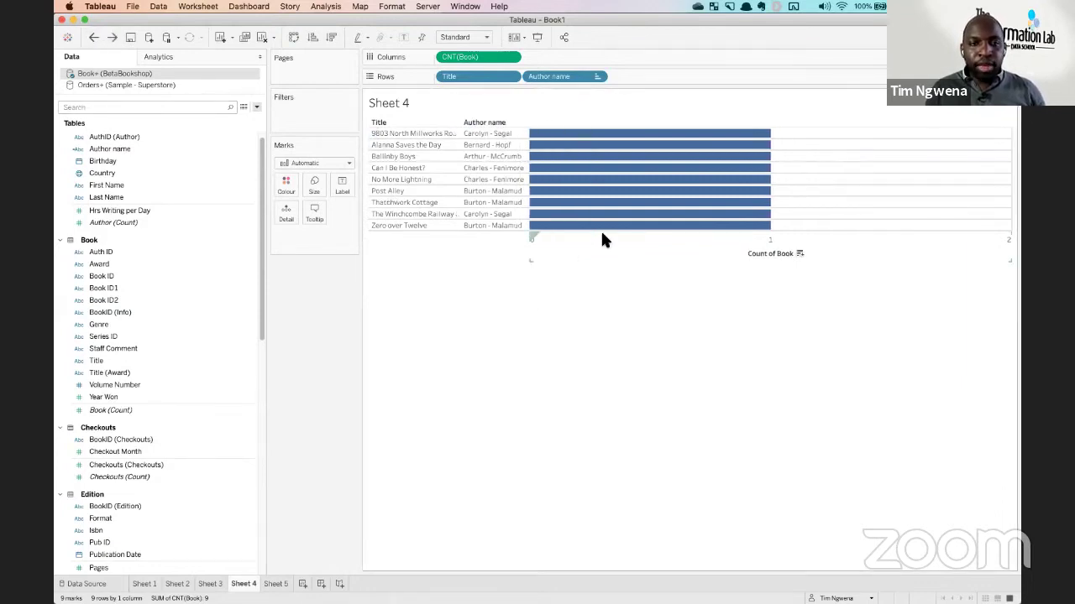
{"action": "key", "text": "super+z"}
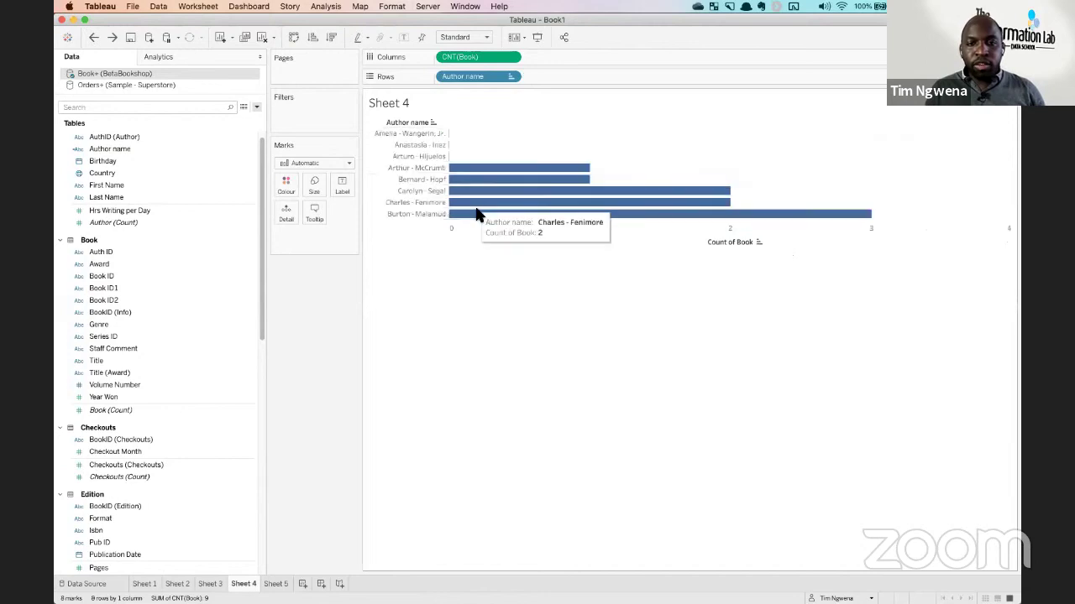
{"action": "left_click", "coordinate": [424, 159]}
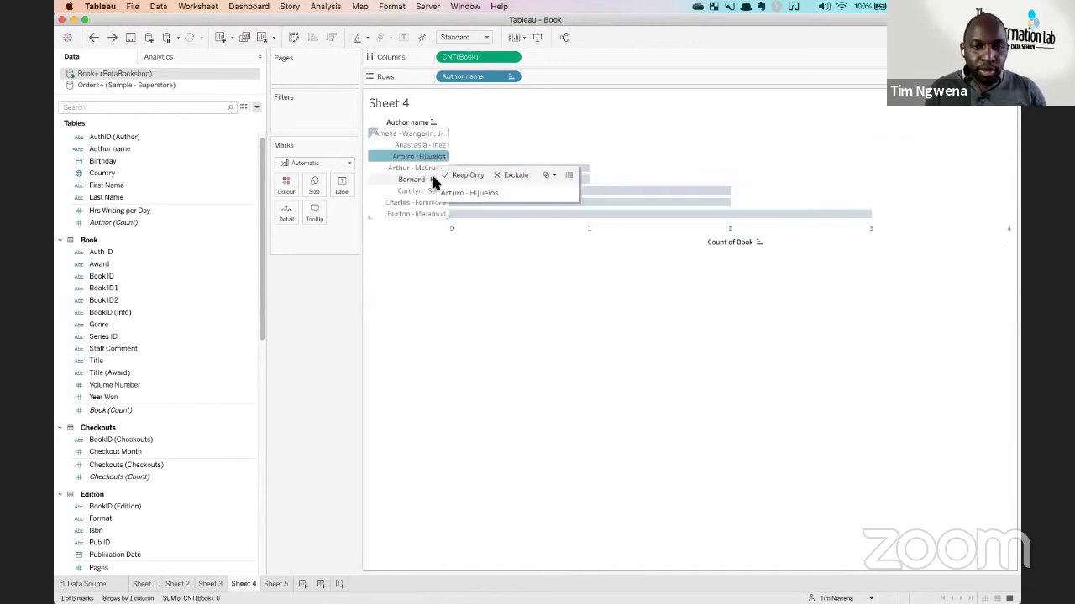
{"action": "left_click", "coordinate": [414, 131], "text": "shift"}
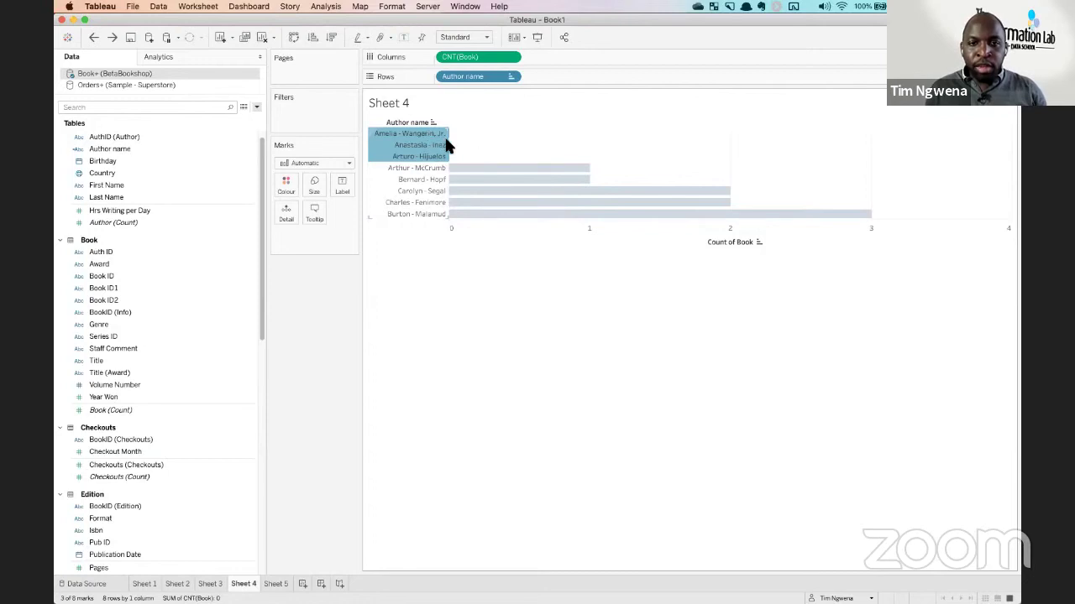
Restore Title on the rows and set the table layout to show empty rows.
{"action": "left_click", "coordinate": [112, 37]}
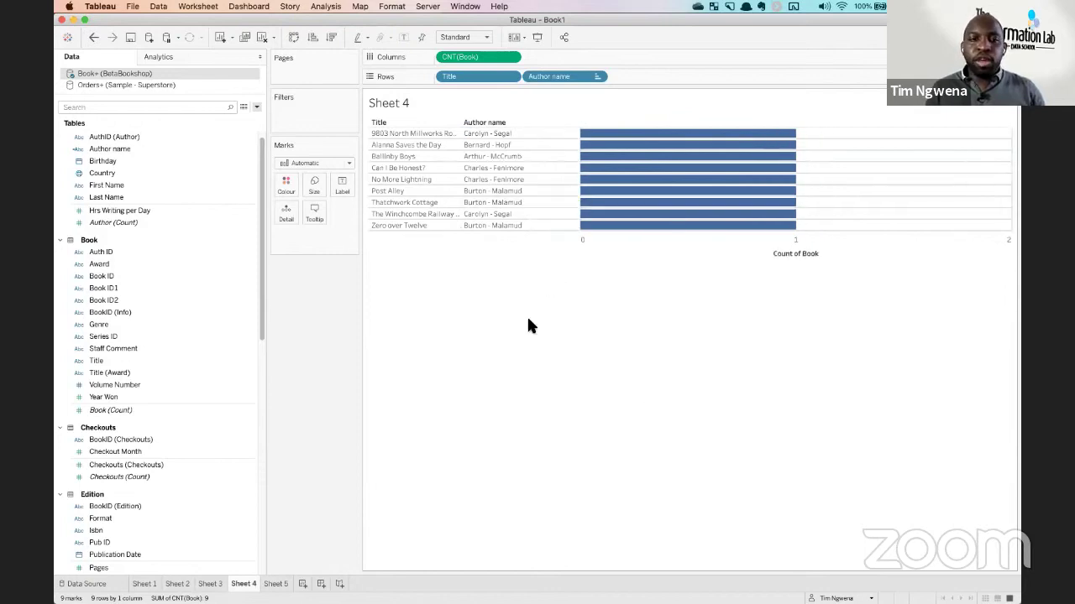
{"action": "left_click", "coordinate": [326, 6]}
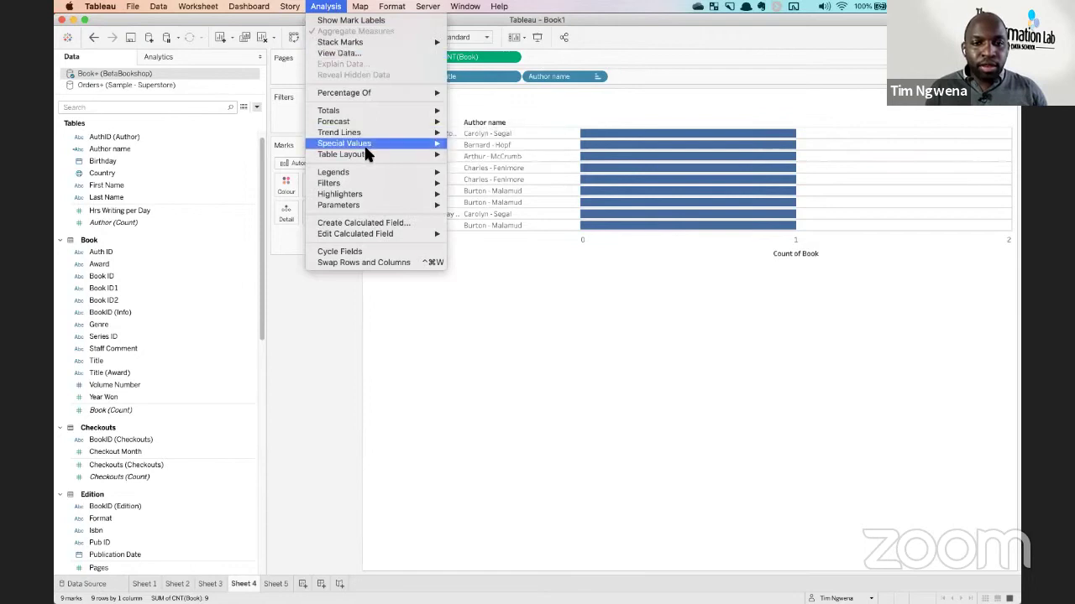
{"action": "mouse_move", "coordinate": [366, 153]}
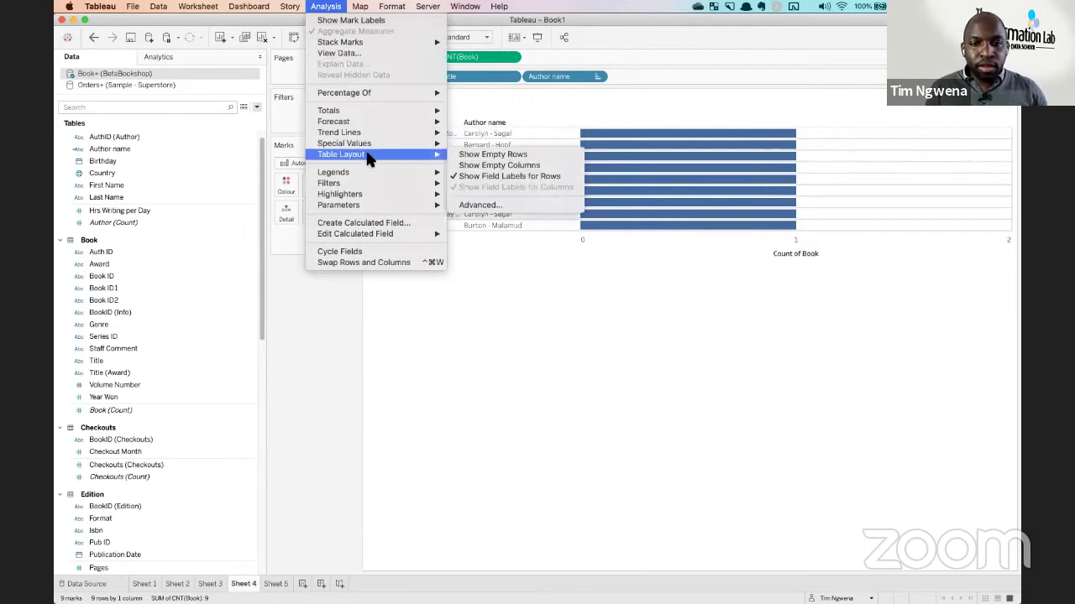
{"action": "left_click", "coordinate": [531, 156]}
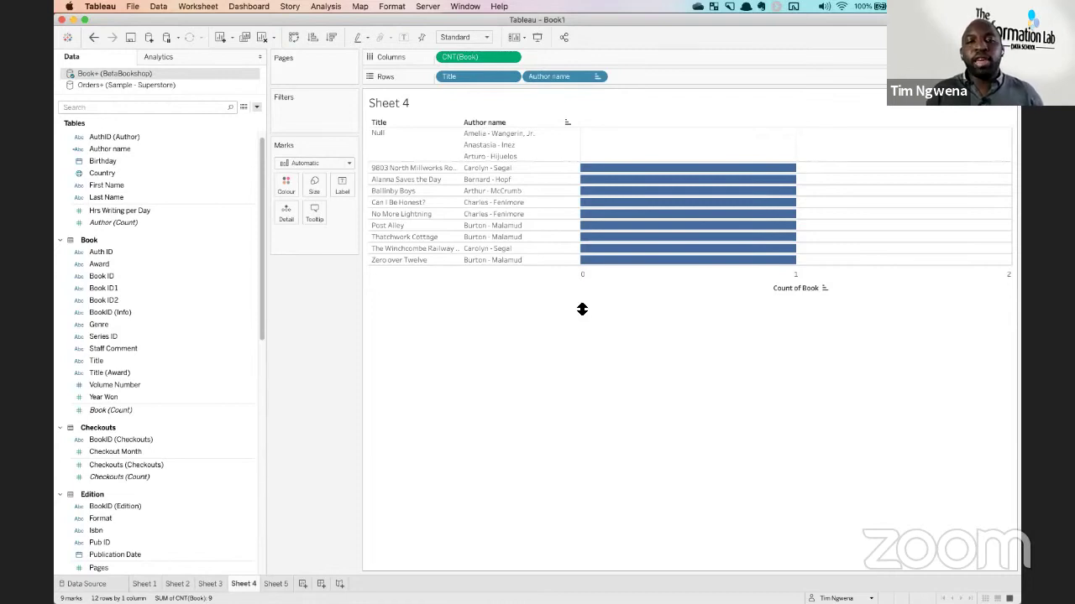
{"action": "left_click", "coordinate": [327, 7]}
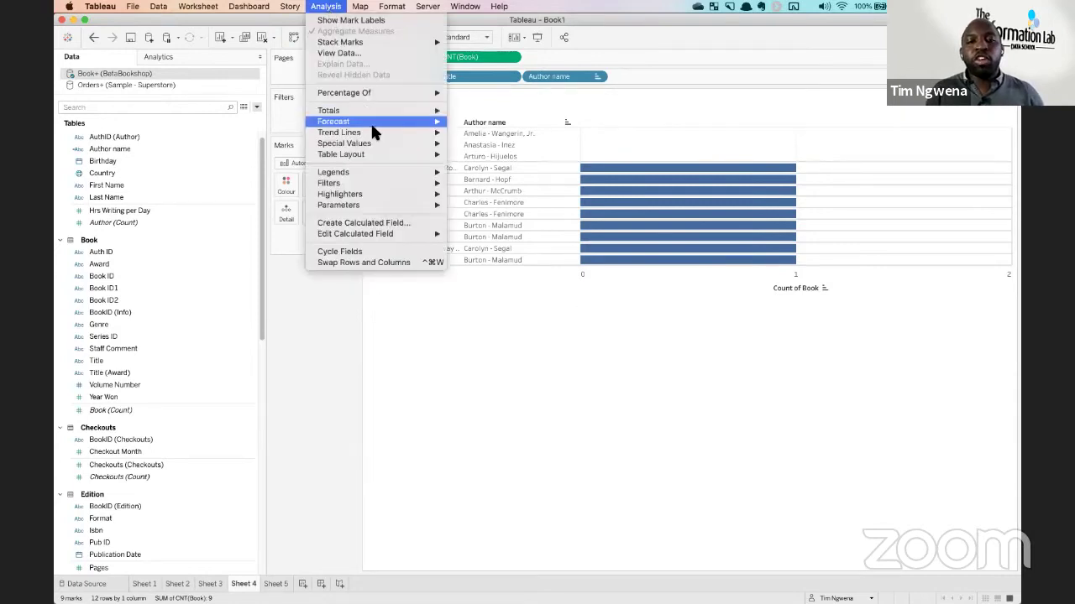
{"action": "mouse_move", "coordinate": [420, 155]}
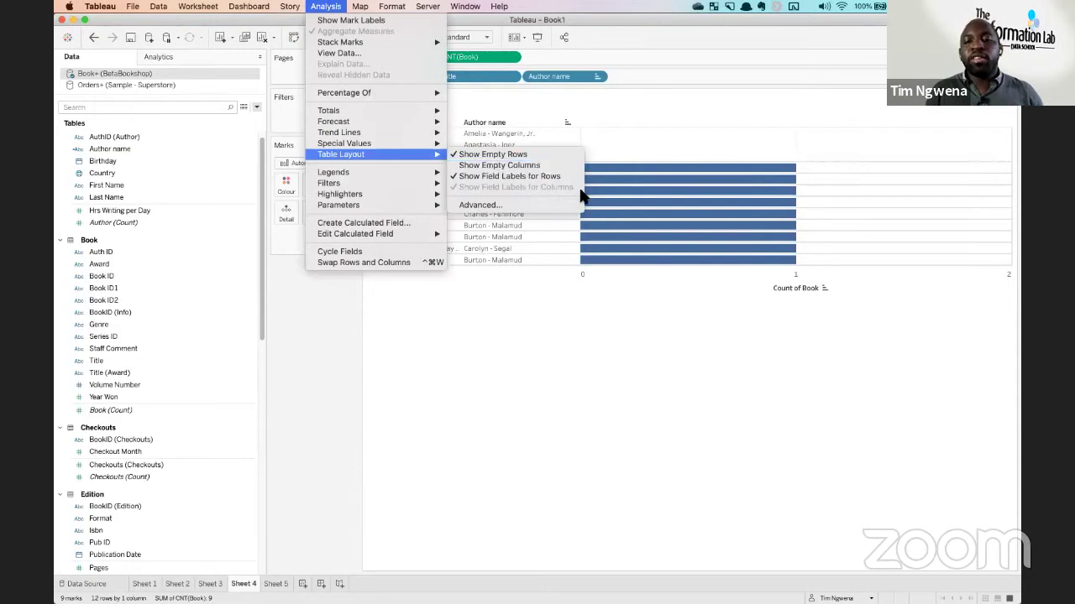
{"action": "left_click", "coordinate": [661, 319]}
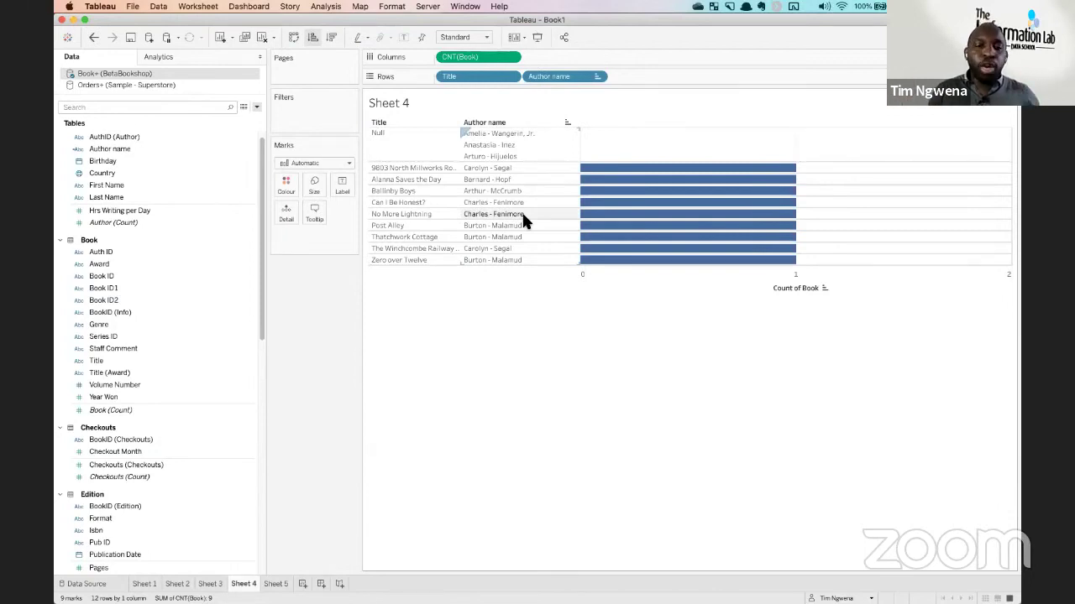
Add Publishing House from the Publisher table to the rows after Author name.
{"action": "left_click", "coordinate": [128, 410]}
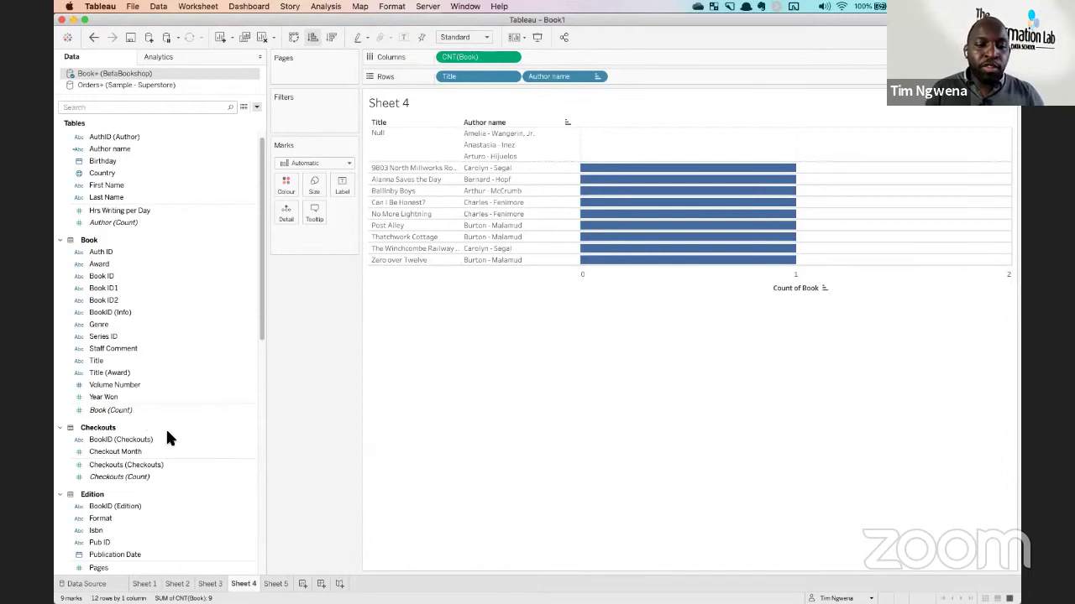
{"action": "scroll", "coordinate": [165, 427], "scroll_direction": "down", "scroll_amount": 5}
{"action": "scroll", "coordinate": [166, 431], "scroll_direction": "down", "scroll_amount": 3}
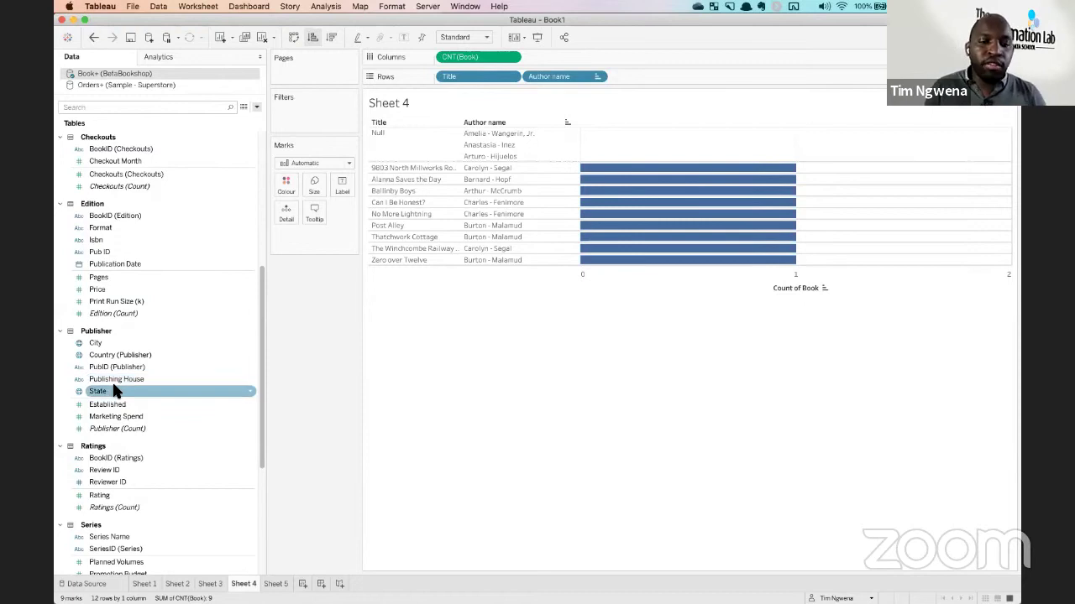
{"action": "left_click_drag", "start_coordinate": [150, 355], "coordinate": [768, 388]}
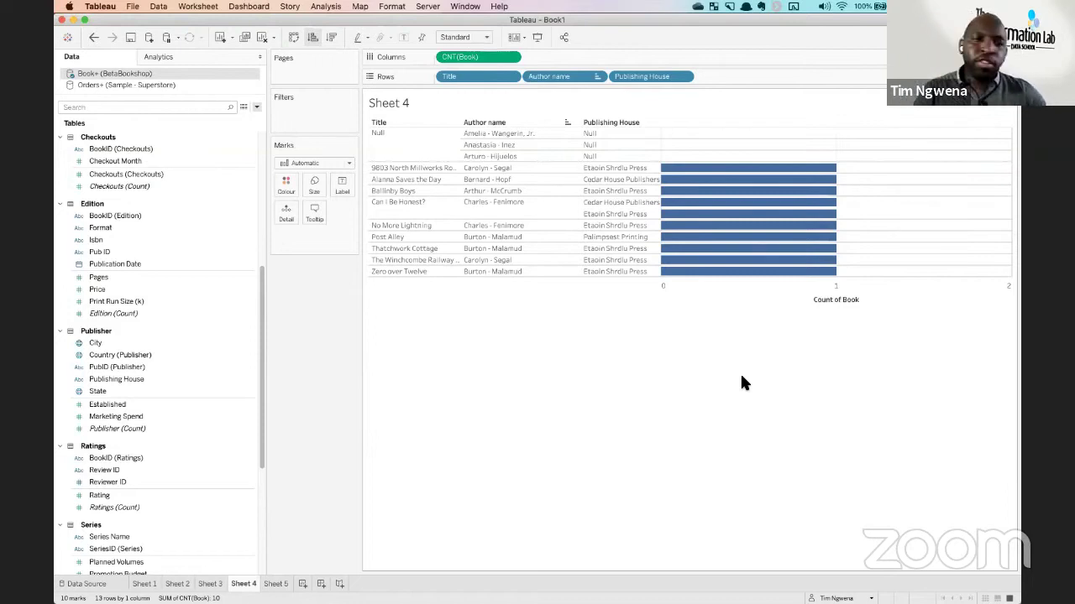
Examine the joined tables inside Book in the Book+ (BetaBookshop) data source and return to Sheet 5.
{"action": "right_click", "coordinate": [144, 74]}
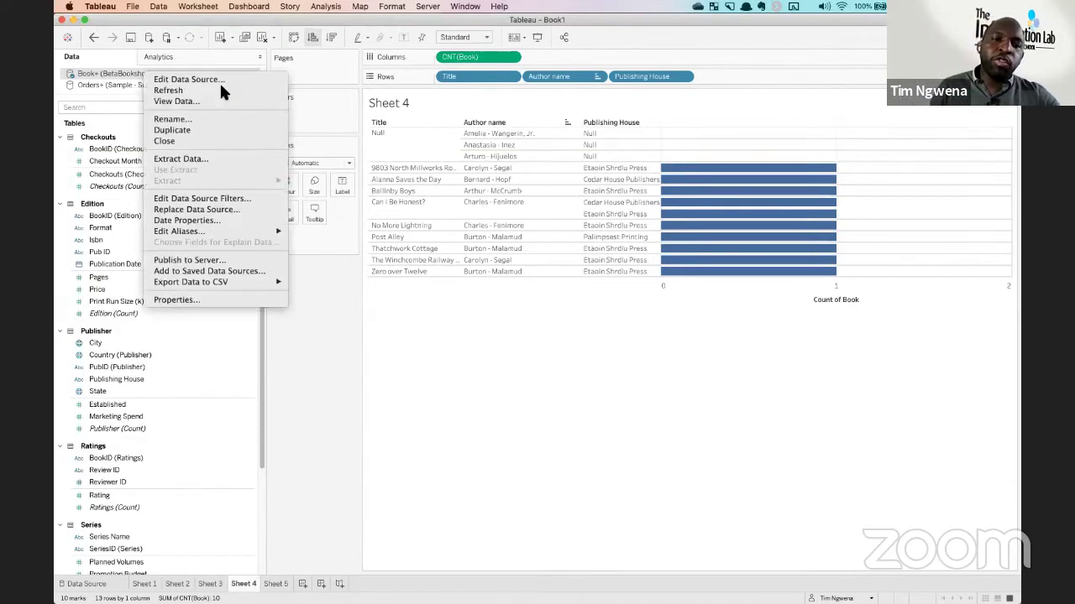
{"action": "left_click", "coordinate": [222, 83]}
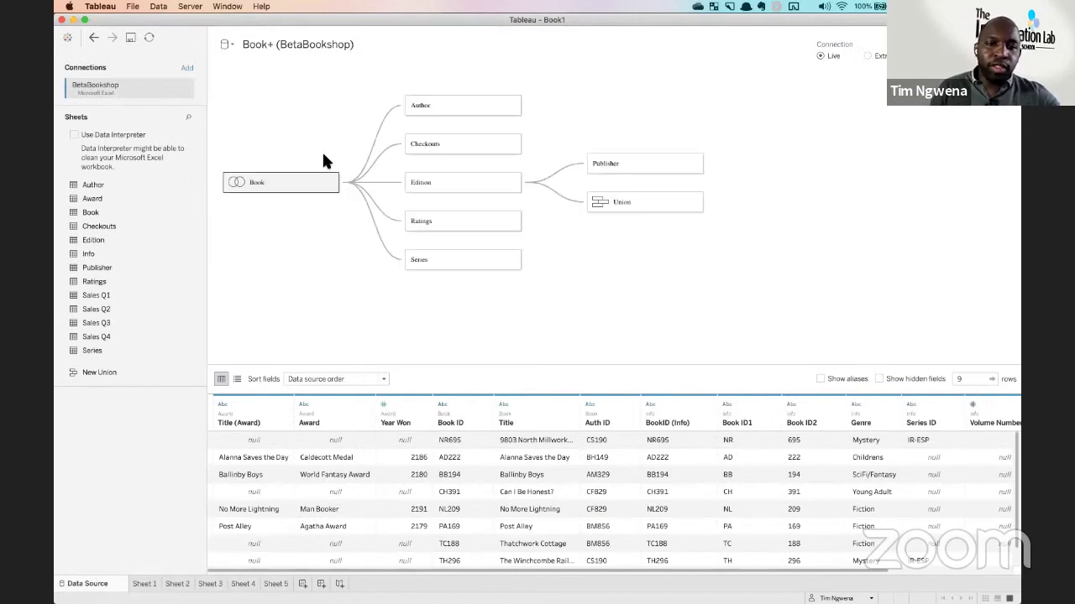
{"action": "right_click", "coordinate": [330, 179]}
{"action": "left_click", "coordinate": [461, 204]}
{"action": "double_click", "coordinate": [328, 185]}
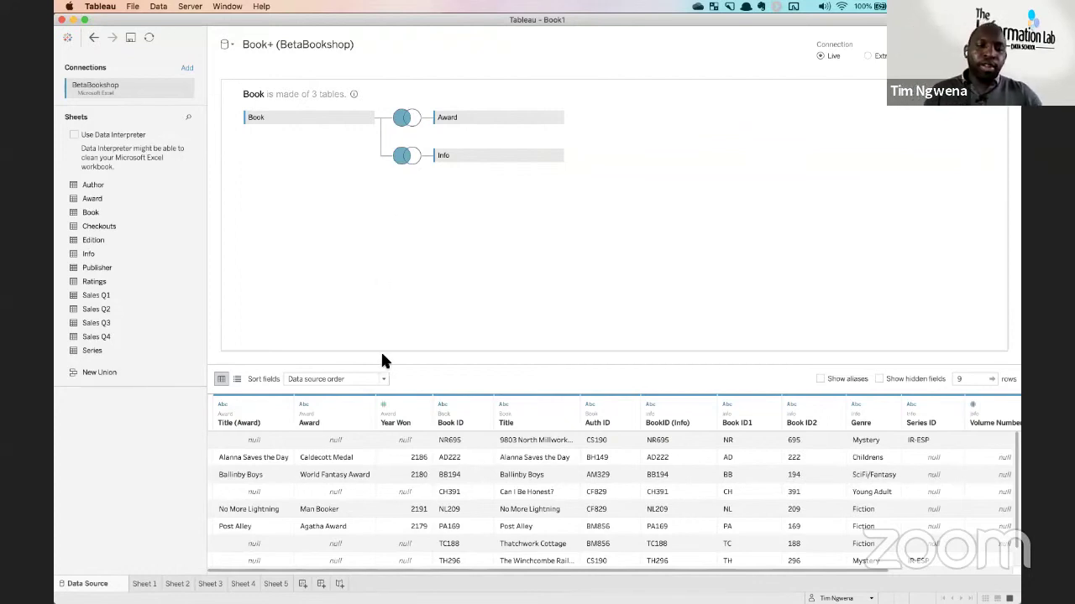
{"action": "left_click", "coordinate": [277, 584]}
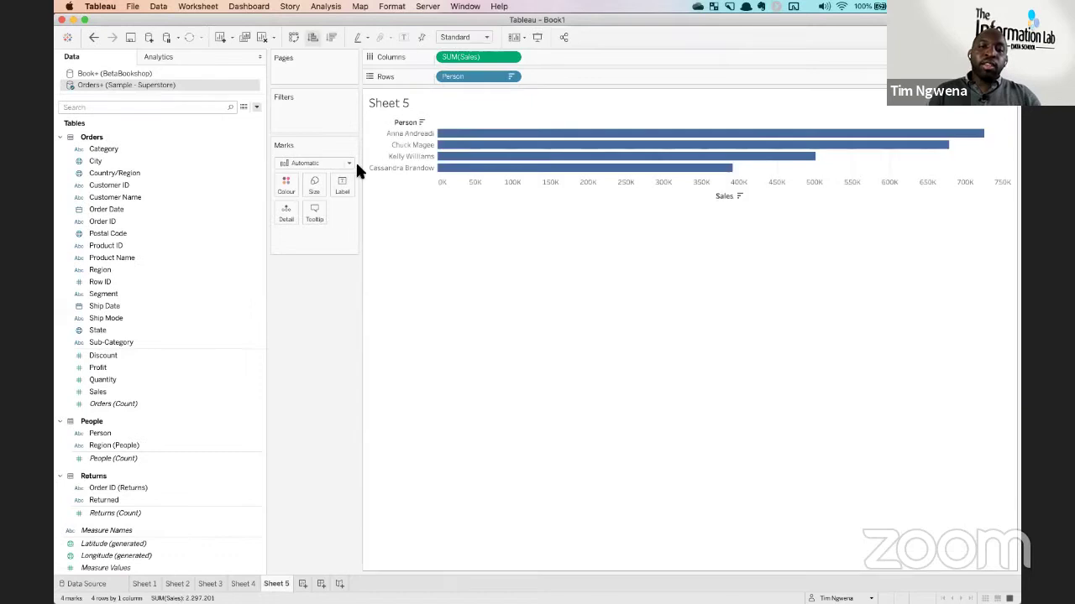
{"action": "mouse_move", "coordinate": [673, 134]}
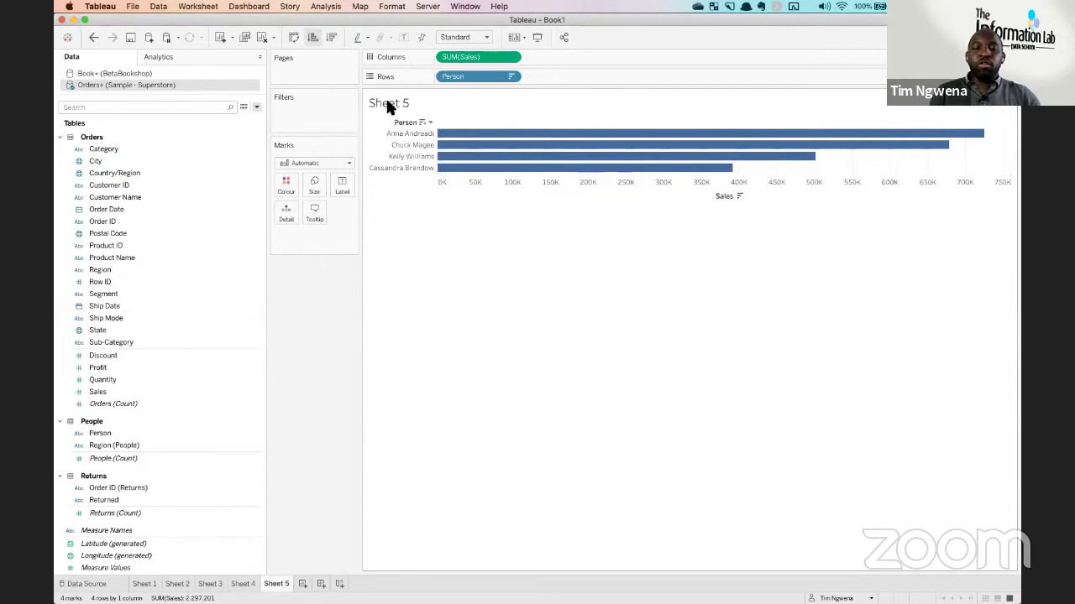
Examine the table layout options for showing empty rows and columns in the Person sales chart.
{"action": "left_click", "coordinate": [329, 7]}
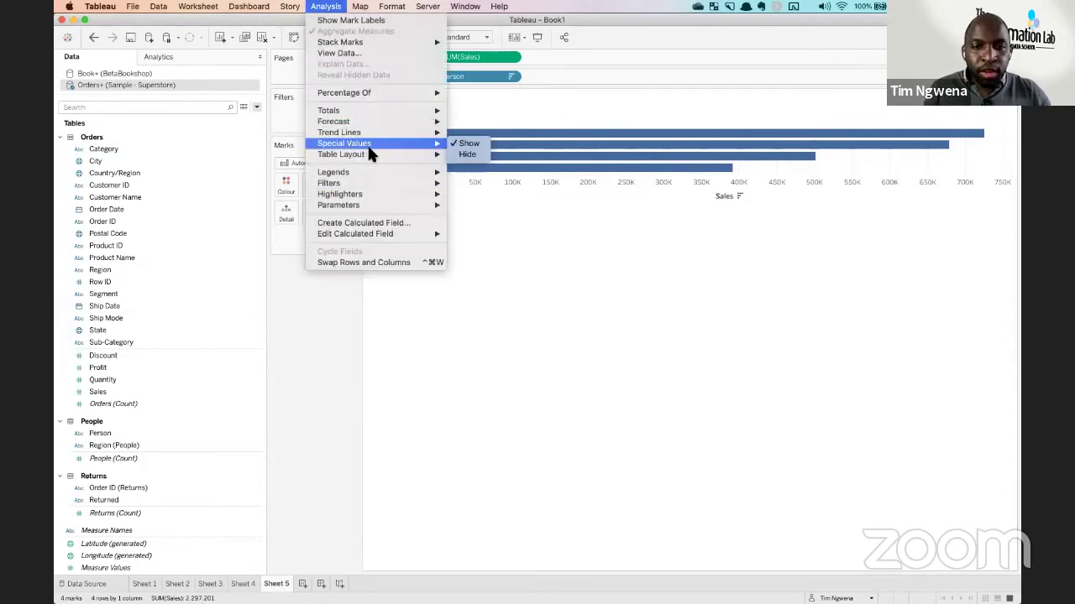
{"action": "mouse_move", "coordinate": [402, 159]}
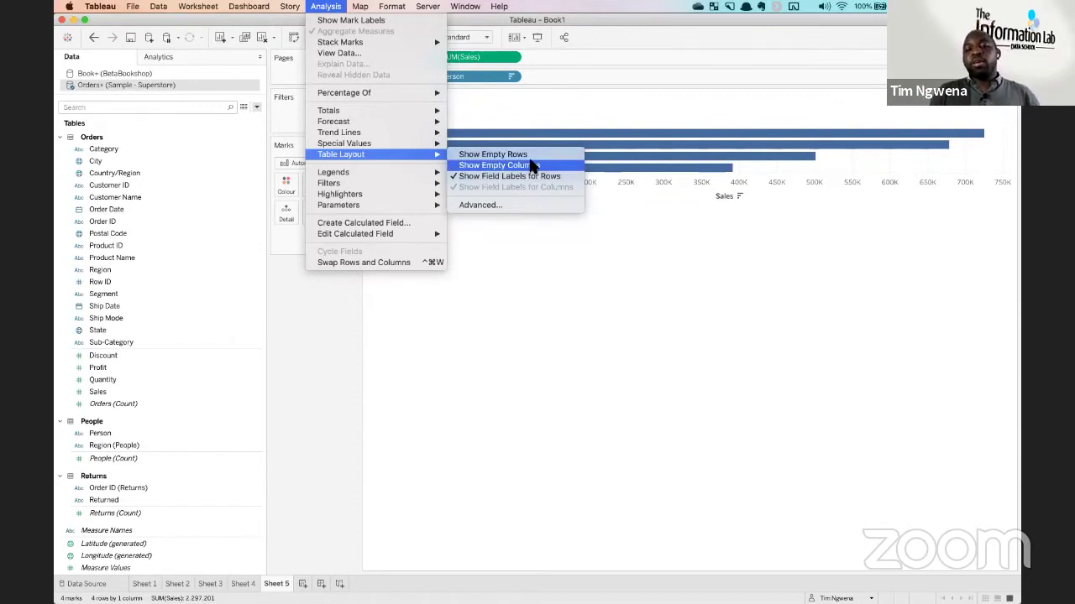
{"action": "left_click", "coordinate": [712, 256]}
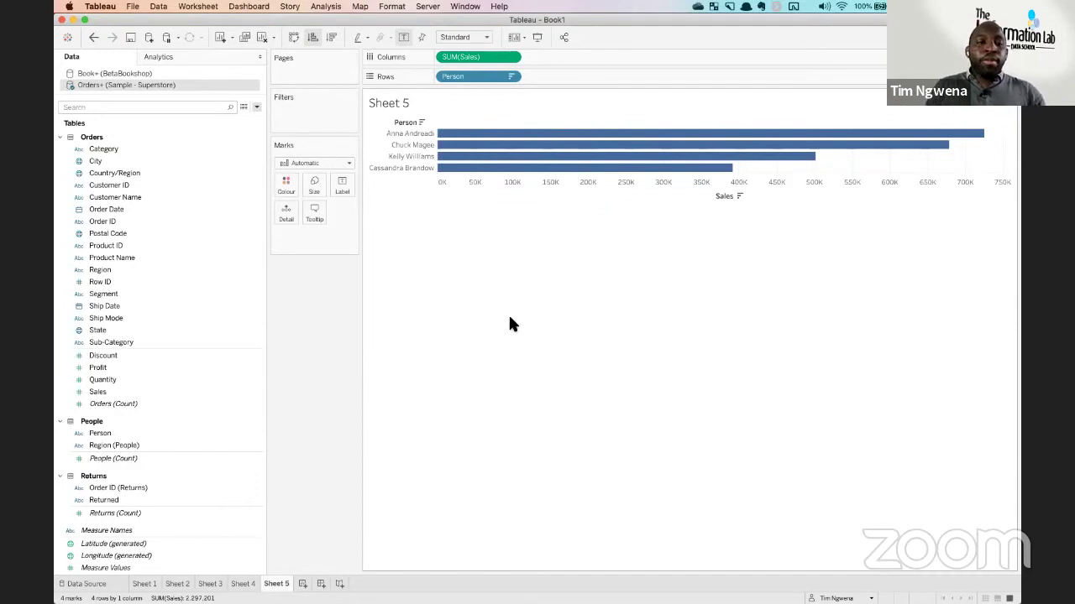
Switch to Chrome and review the help article's comparison of relationships, joins, unions and blends.
{"action": "key", "text": "super+Tab"}
{"action": "scroll", "coordinate": [451, 327], "scroll_direction": "down", "scroll_amount": 5}
{"action": "scroll", "coordinate": [451, 327], "scroll_direction": "up", "scroll_amount": 5}
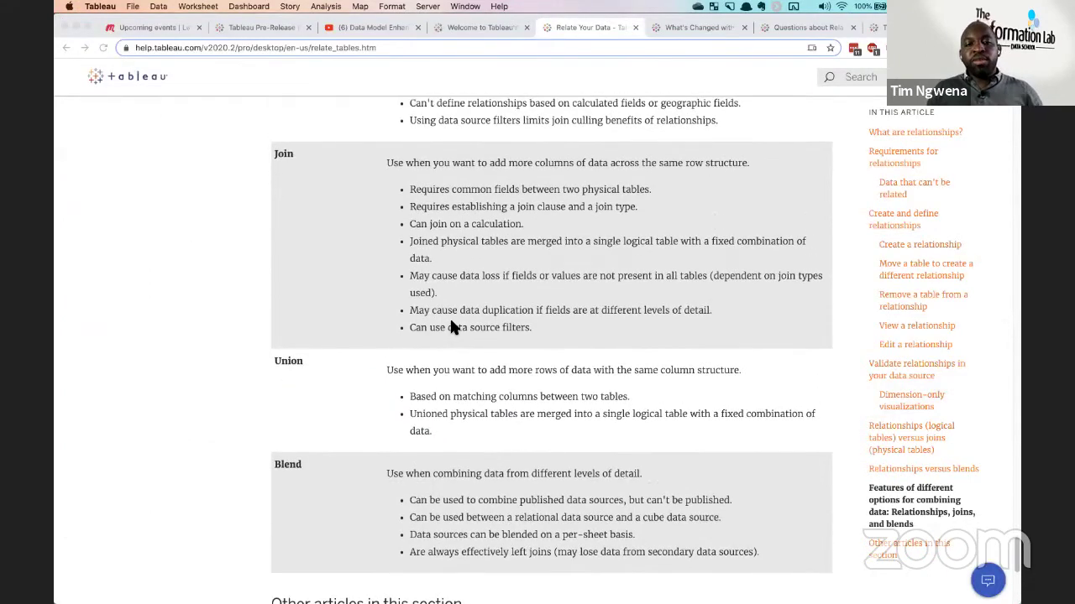
{"action": "scroll", "coordinate": [451, 329], "scroll_direction": "down", "scroll_amount": 3}
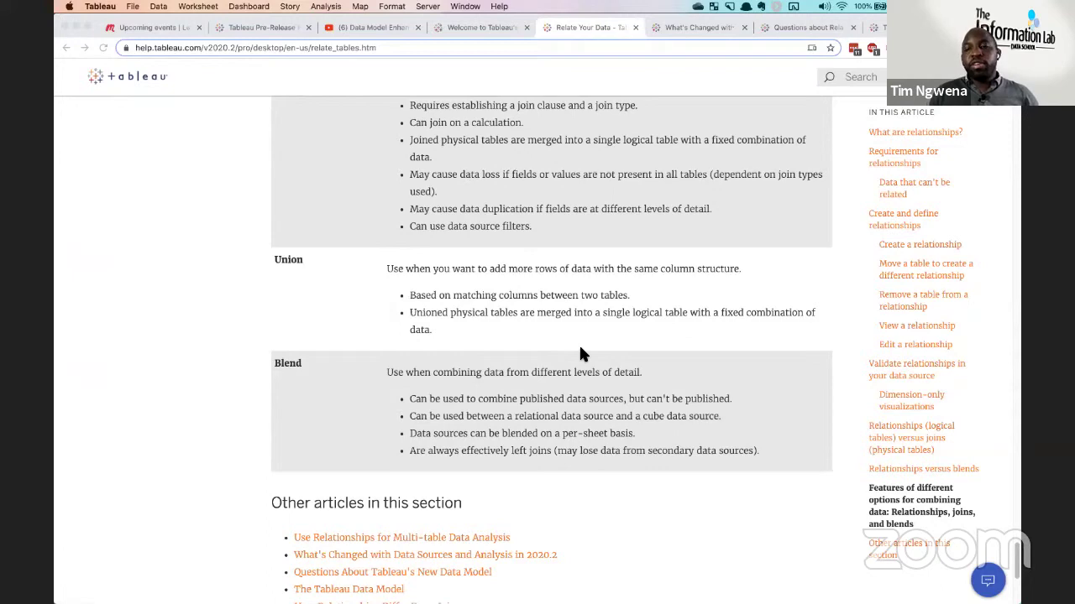
{"action": "scroll", "coordinate": [583, 354], "scroll_direction": "up", "scroll_amount": 4}
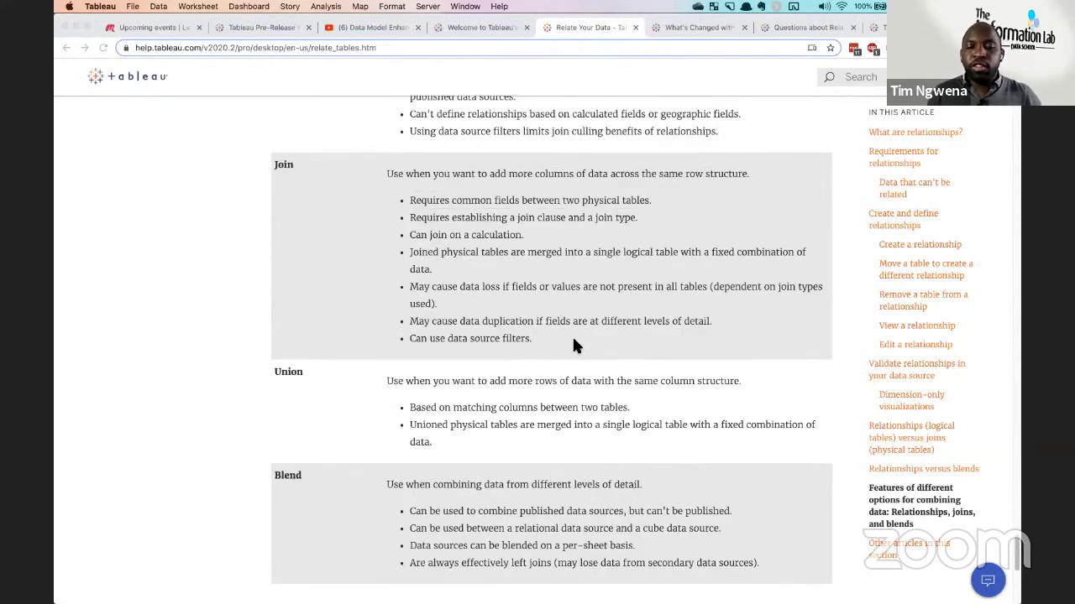
{"action": "scroll", "coordinate": [574, 345], "scroll_direction": "up", "scroll_amount": 10}
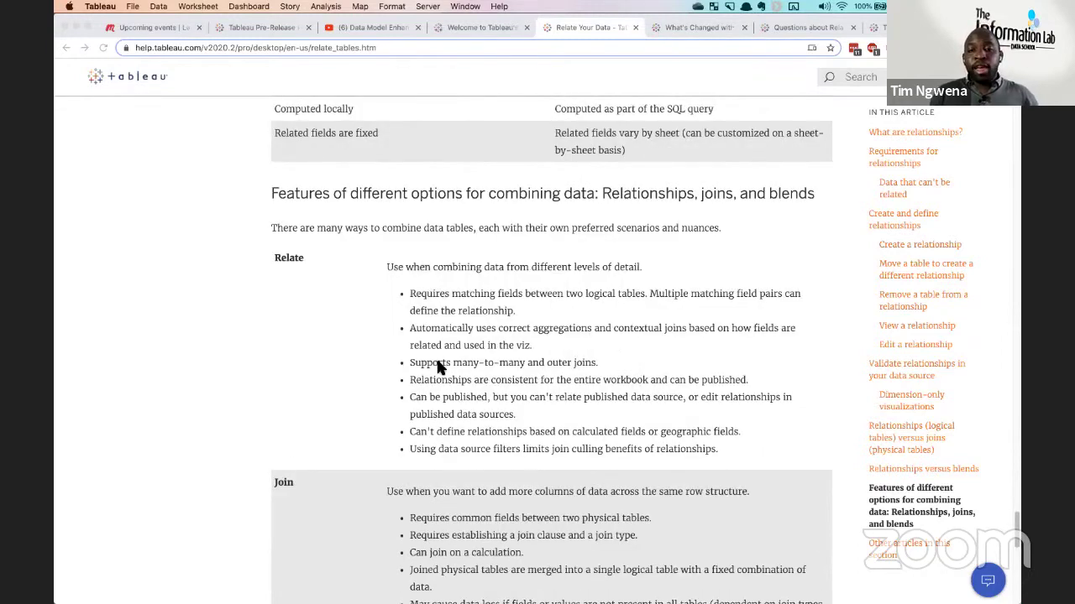
{"action": "scroll", "coordinate": [483, 382], "scroll_direction": "up", "scroll_amount": 5}
{"action": "scroll", "coordinate": [503, 407], "scroll_direction": "up", "scroll_amount": 8}
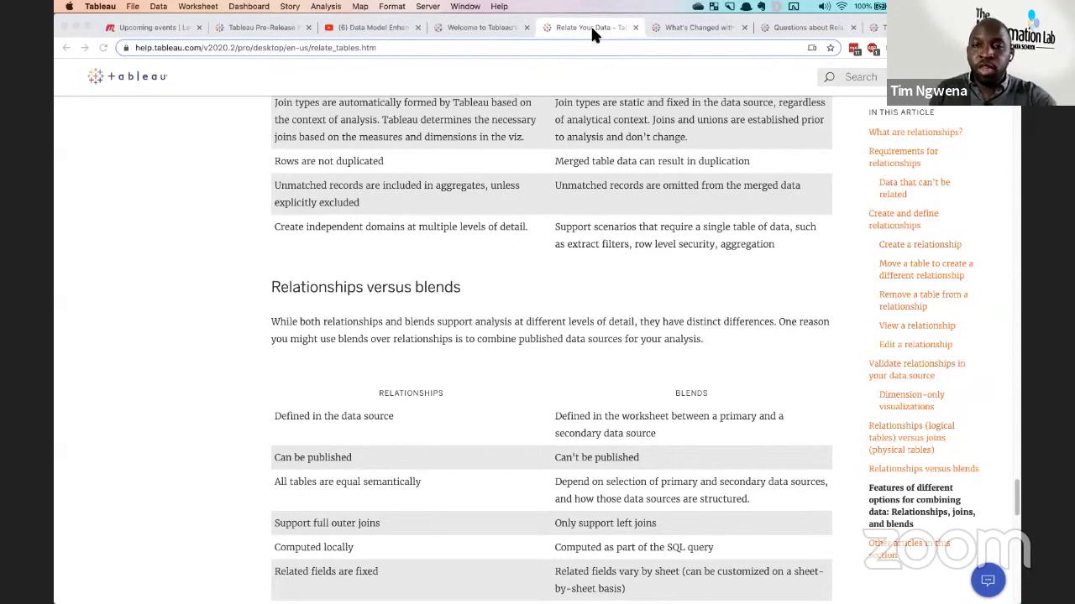
Close the What's Changed, Questions about Relationships and The Tableau Data Model help pages.
{"action": "left_click", "coordinate": [743, 27]}
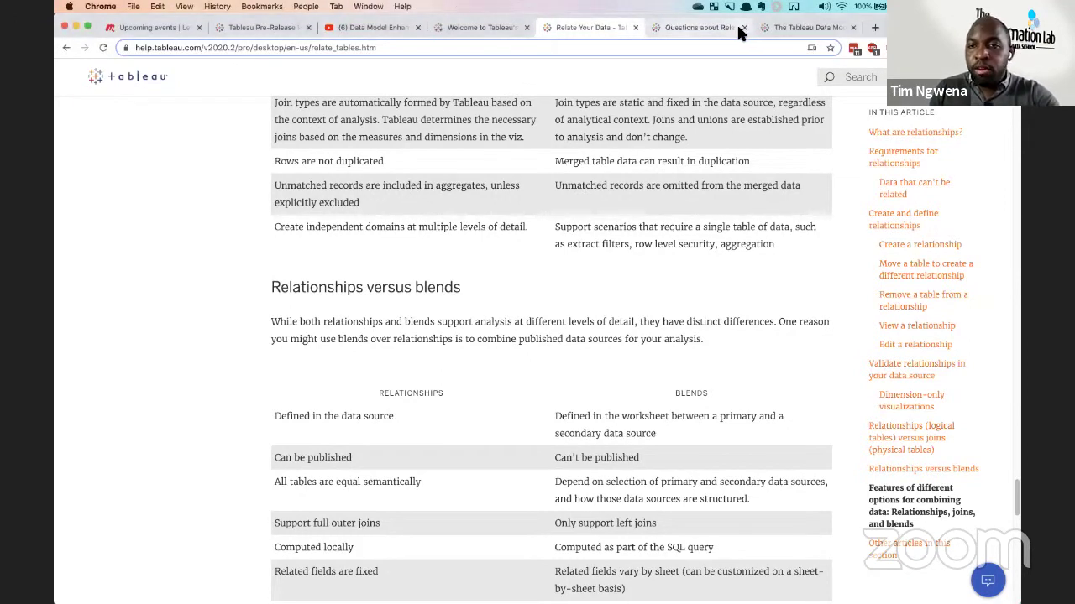
{"action": "left_click", "coordinate": [739, 28]}
{"action": "left_click", "coordinate": [743, 28]}
{"action": "left_click", "coordinate": [743, 27]}
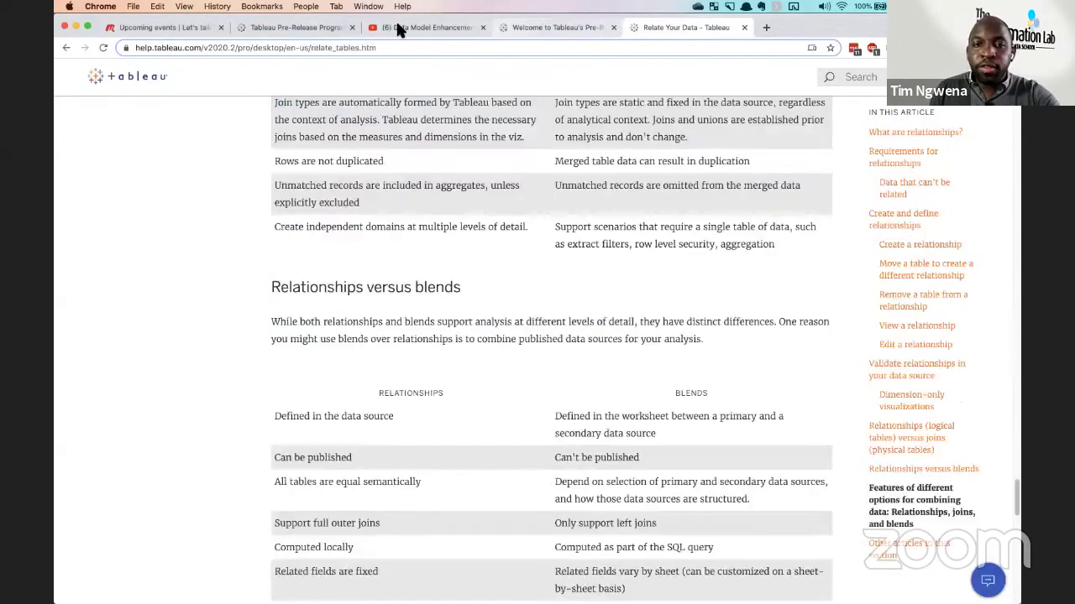
Look through the upcoming Let's talk Data events on Meetup, including the Tableau 2020.2 live streams and Thursday Trainings at Three.
{"action": "left_click", "coordinate": [172, 28]}
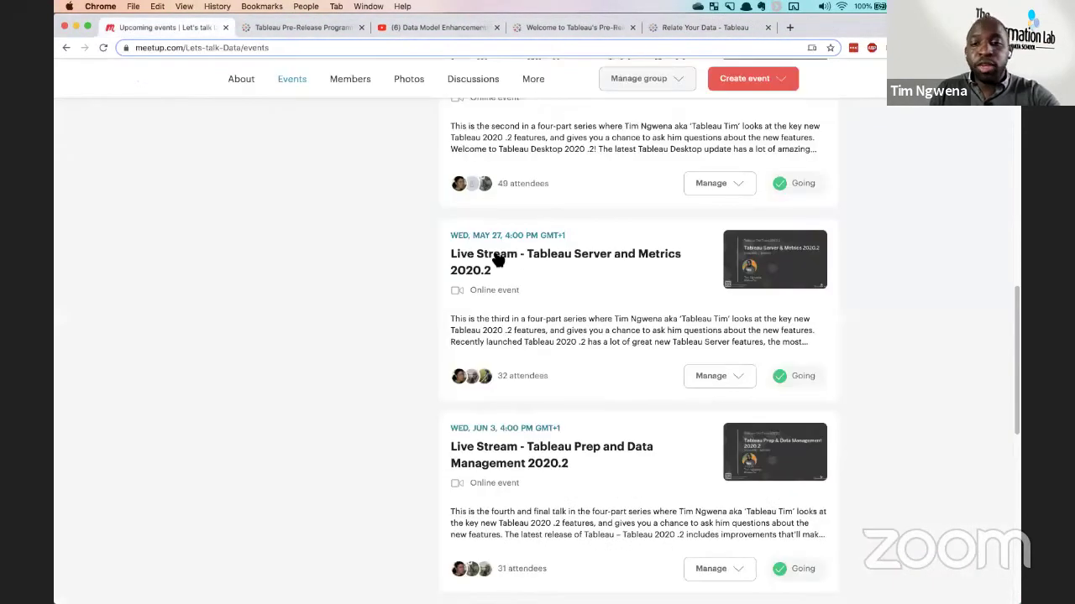
{"action": "scroll", "coordinate": [527, 297], "scroll_direction": "down", "scroll_amount": 1}
{"action": "scroll", "coordinate": [529, 298], "scroll_direction": "up", "scroll_amount": 2}
{"action": "scroll", "coordinate": [529, 299], "scroll_direction": "up", "scroll_amount": 5}
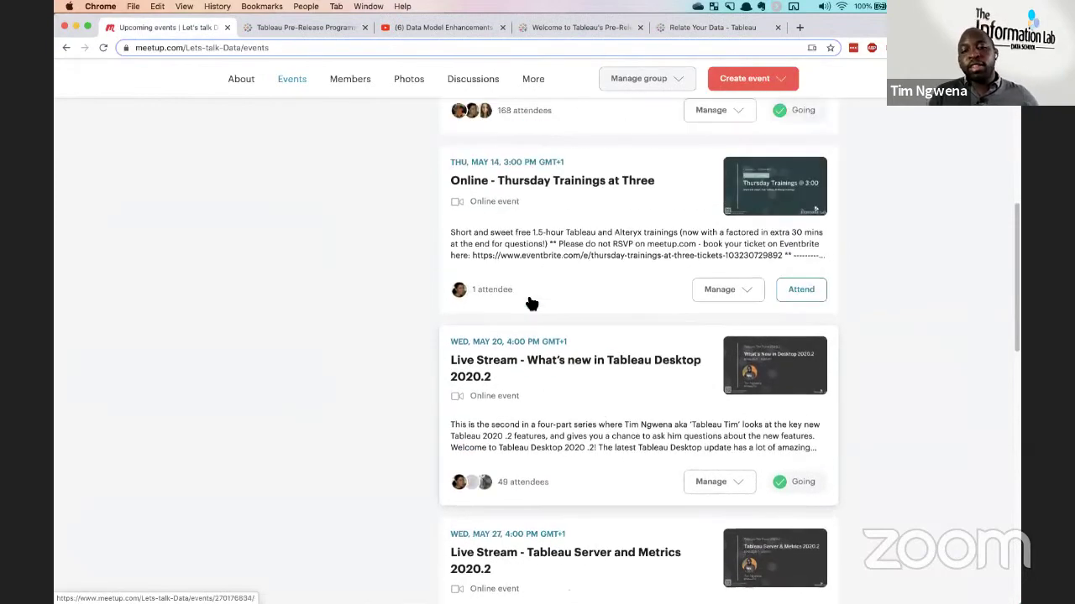
{"action": "scroll", "coordinate": [540, 396], "scroll_direction": "down", "scroll_amount": 2}
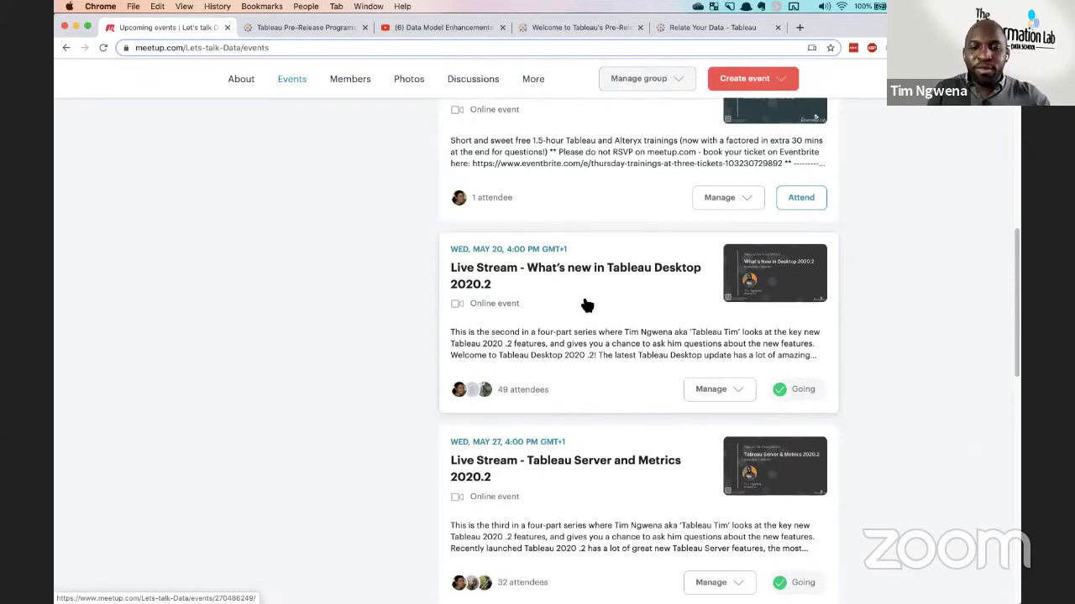
{"action": "scroll", "coordinate": [583, 285], "scroll_direction": "up", "scroll_amount": 3}
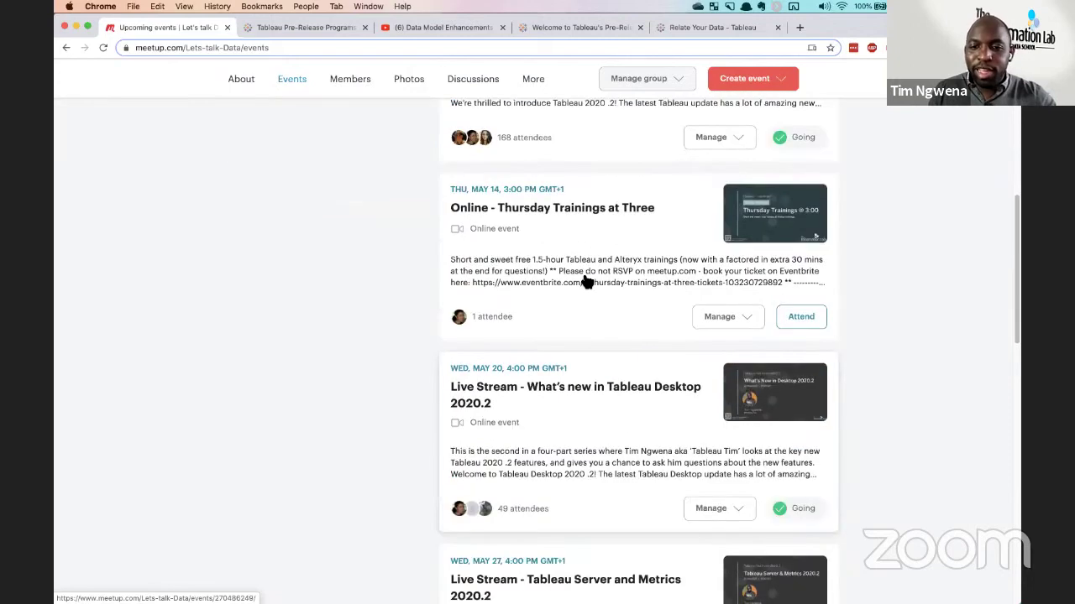
{"action": "scroll", "coordinate": [588, 285], "scroll_direction": "down", "scroll_amount": 5}
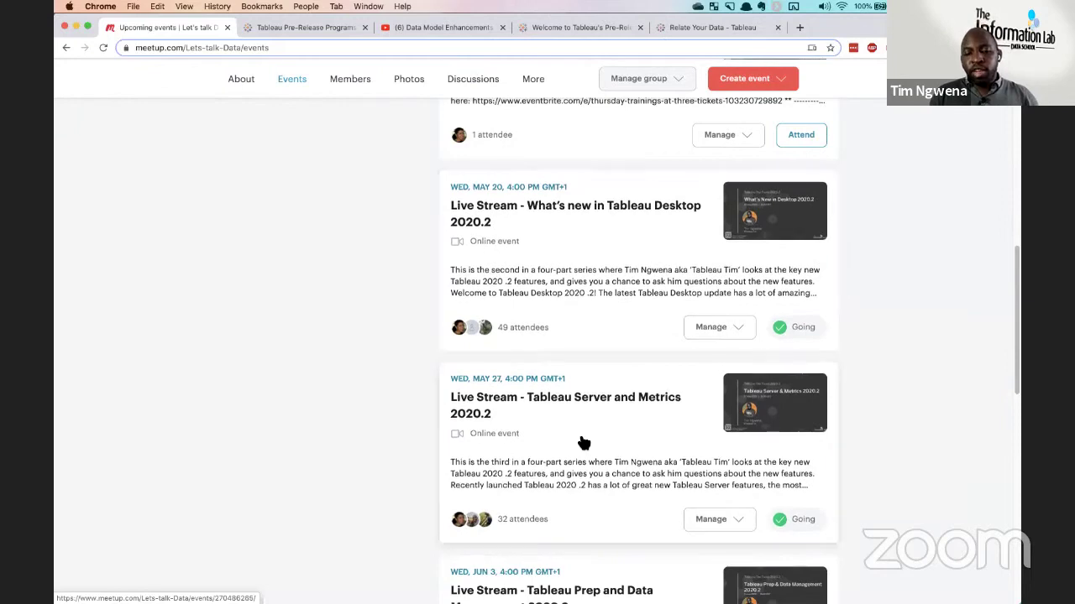
{"action": "scroll", "coordinate": [588, 444], "scroll_direction": "down", "scroll_amount": 5}
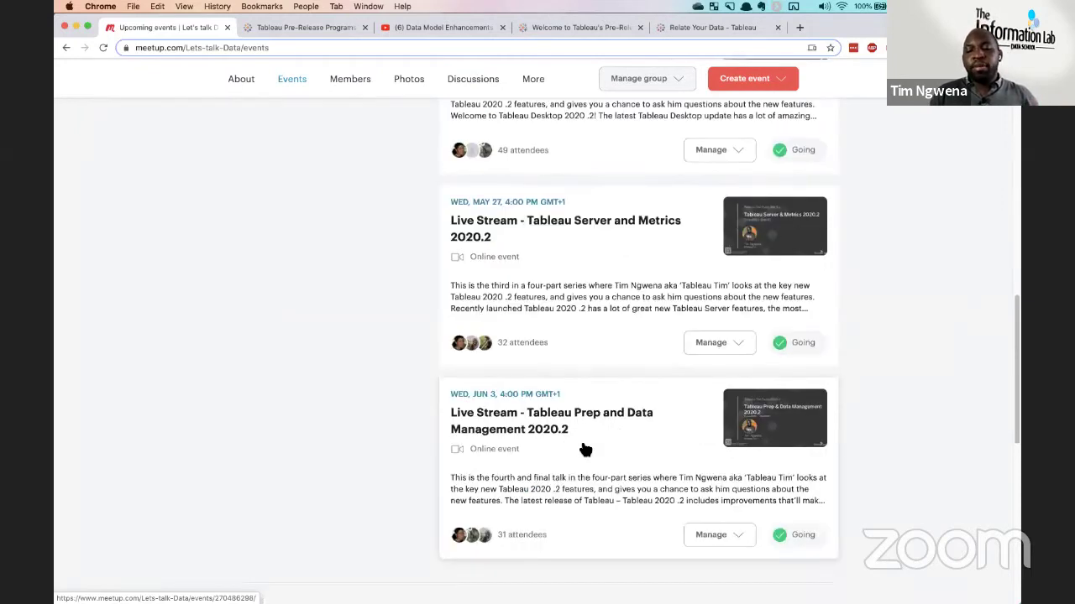
{"action": "scroll", "coordinate": [586, 450], "scroll_direction": "up", "scroll_amount": 8}
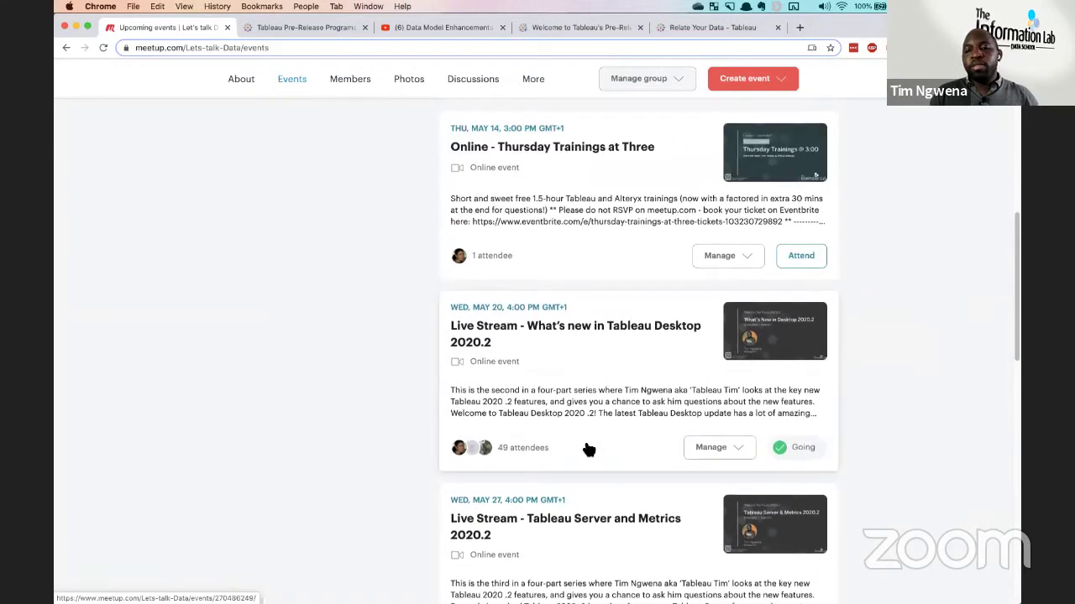
{"action": "scroll", "coordinate": [589, 450], "scroll_direction": "down", "scroll_amount": 1}
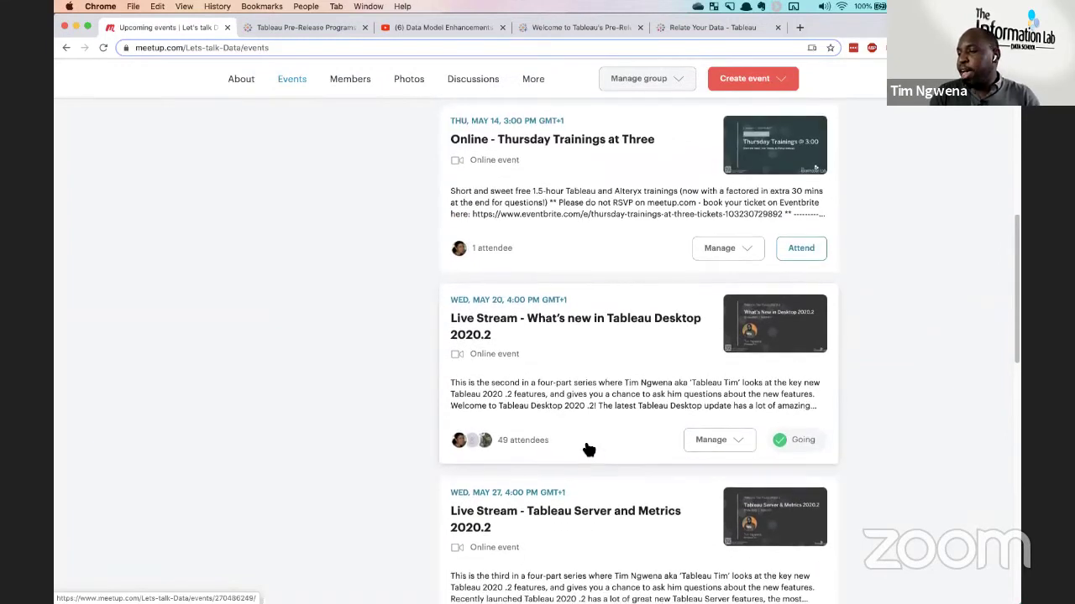